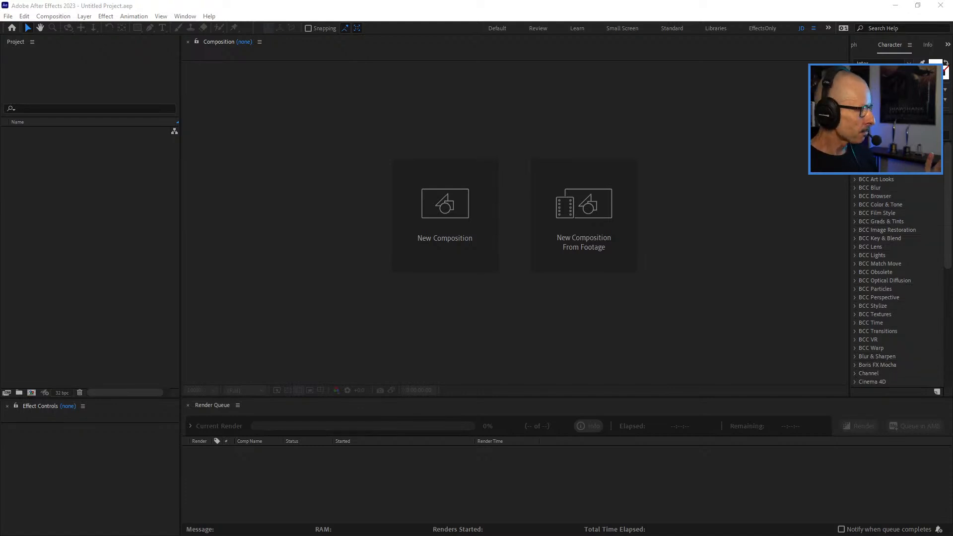
Create a 1920x1080, 25 fps composition with a duration of 5 seconds.
{"action": "key", "text": "alt+Tab"}
{"action": "left_click", "coordinate": [32, 392]}
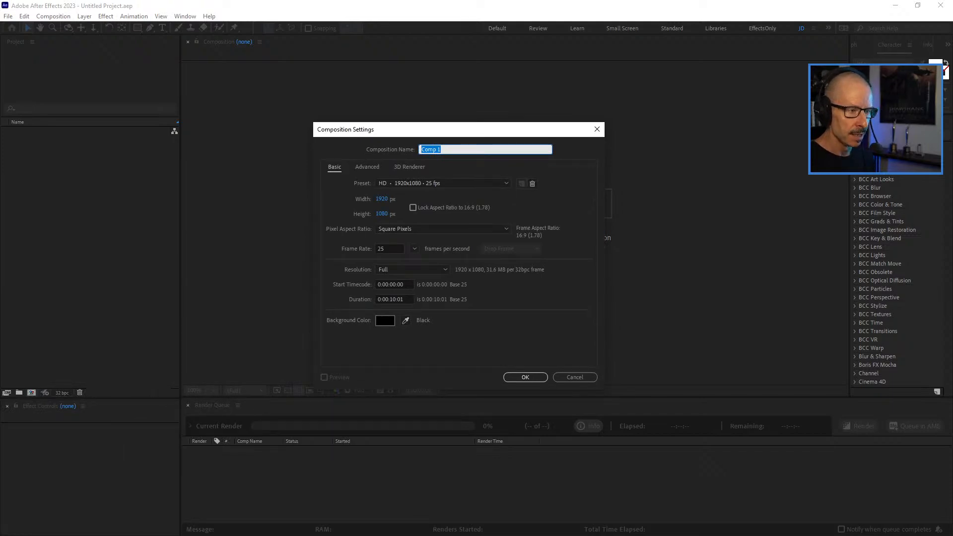
{"action": "left_click", "coordinate": [395, 299]}
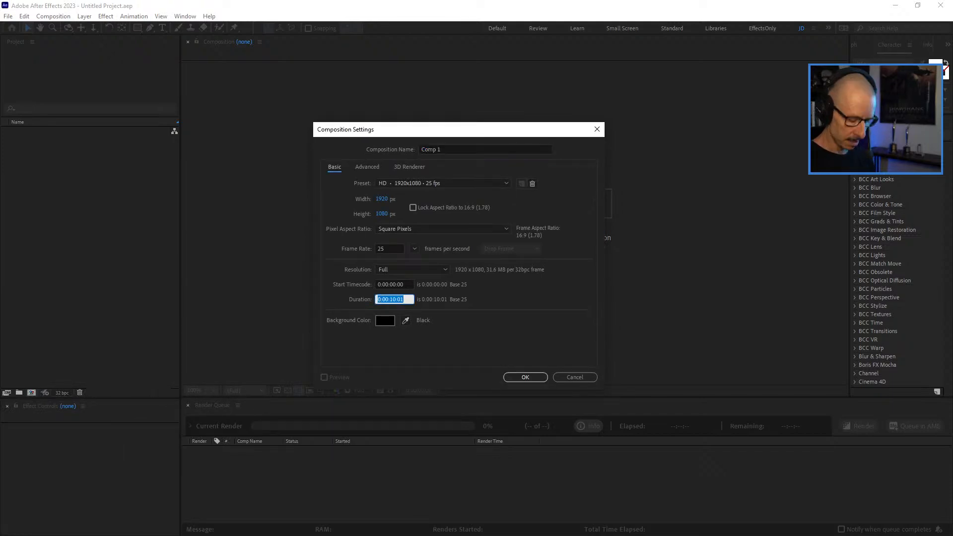
{"action": "type", "text": "500"}
{"action": "key", "text": "Return"}
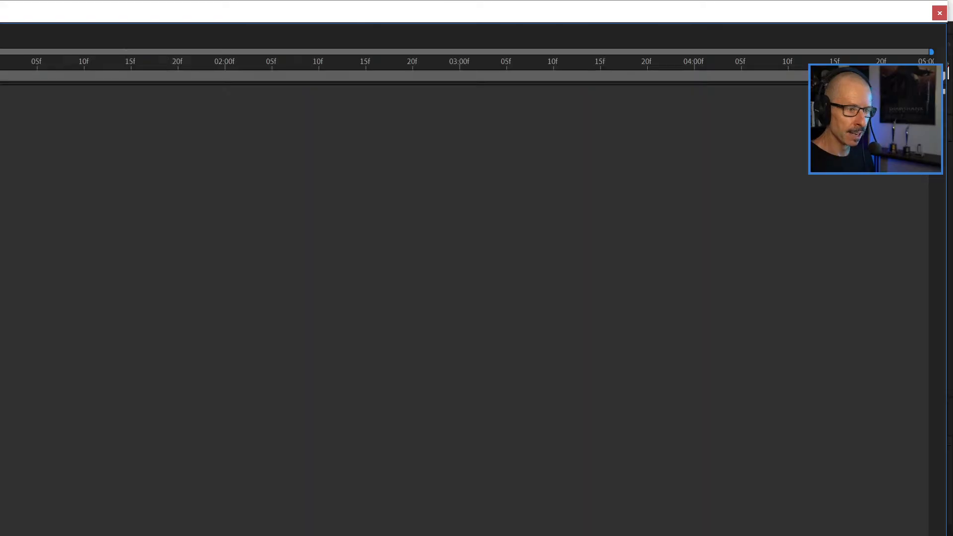
Close the floating timeline window and reset the current workspace to its saved layout.
{"action": "left_click_drag", "start_coordinate": [476, 11], "coordinate": [417, 92]}
{"action": "left_click", "coordinate": [870, 93]}
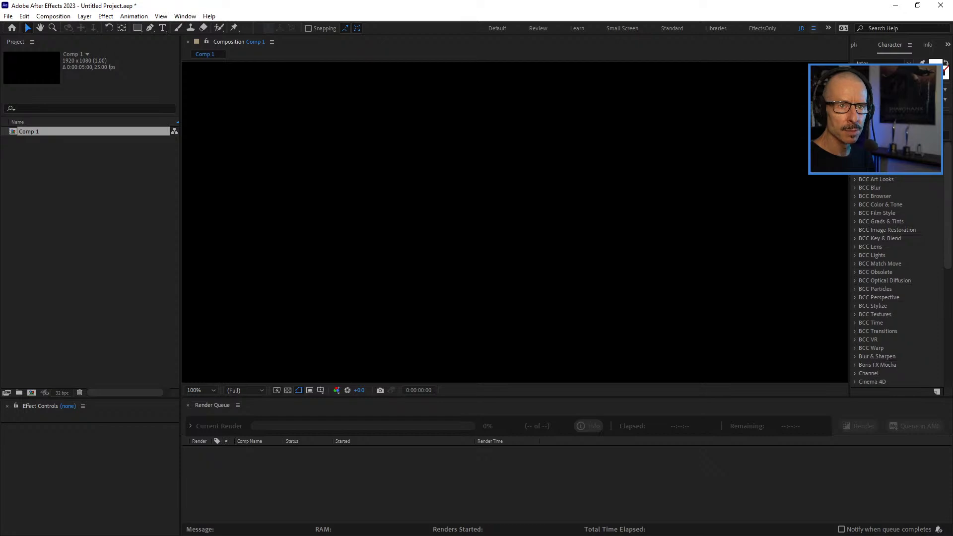
{"action": "left_click", "coordinate": [814, 28]}
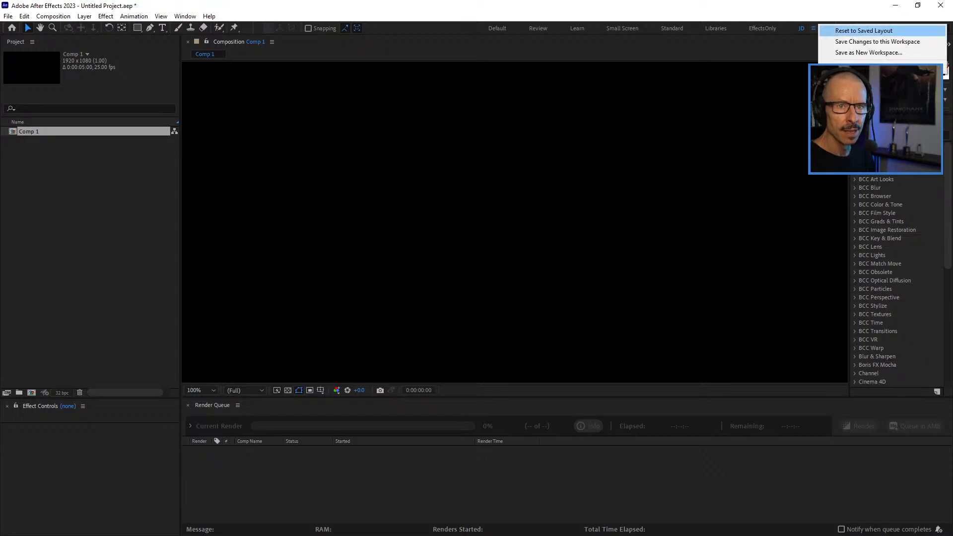
{"action": "left_click", "coordinate": [864, 30]}
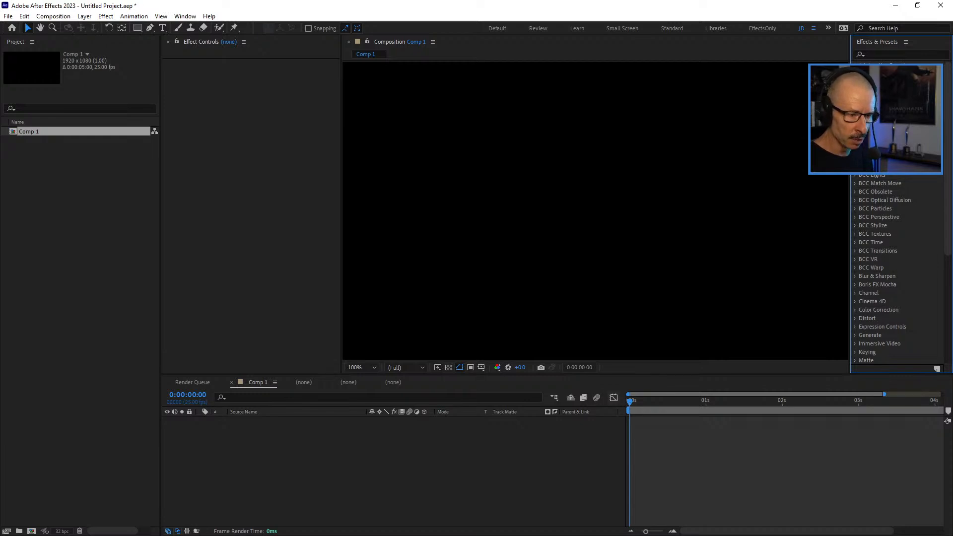
Close the empty timeline panels and the Render Queue so only the Comp 1 timeline remains.
{"action": "left_click", "coordinate": [349, 382]}
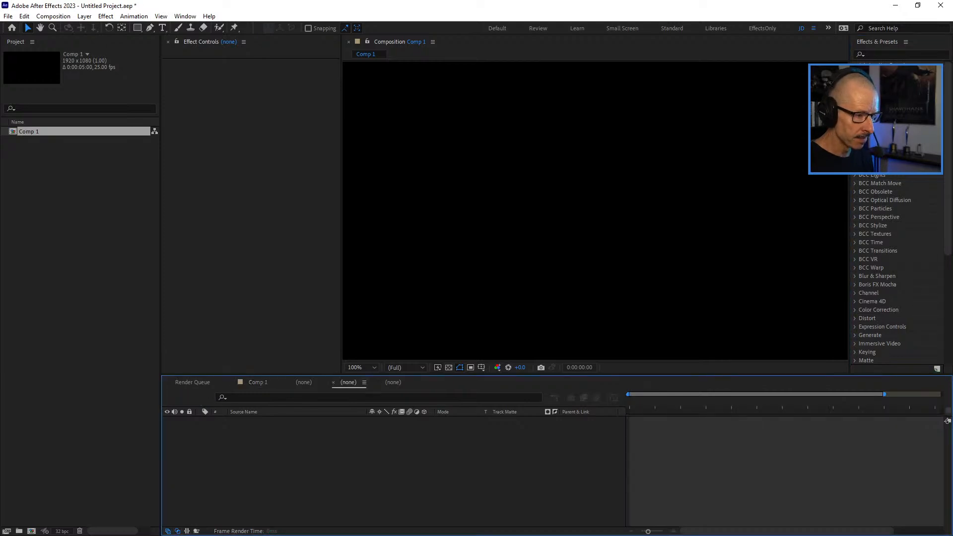
{"action": "right_click", "coordinate": [255, 382]}
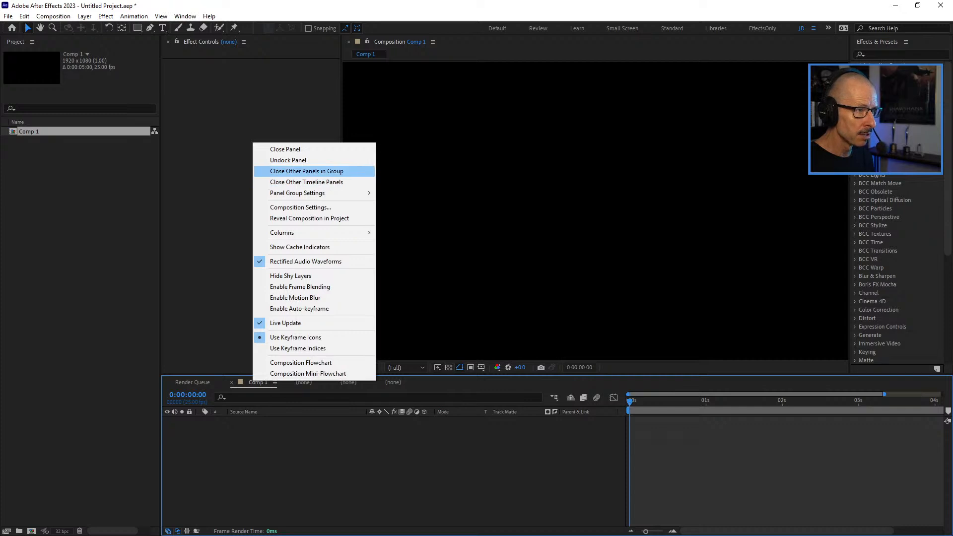
{"action": "left_click", "coordinate": [306, 182]}
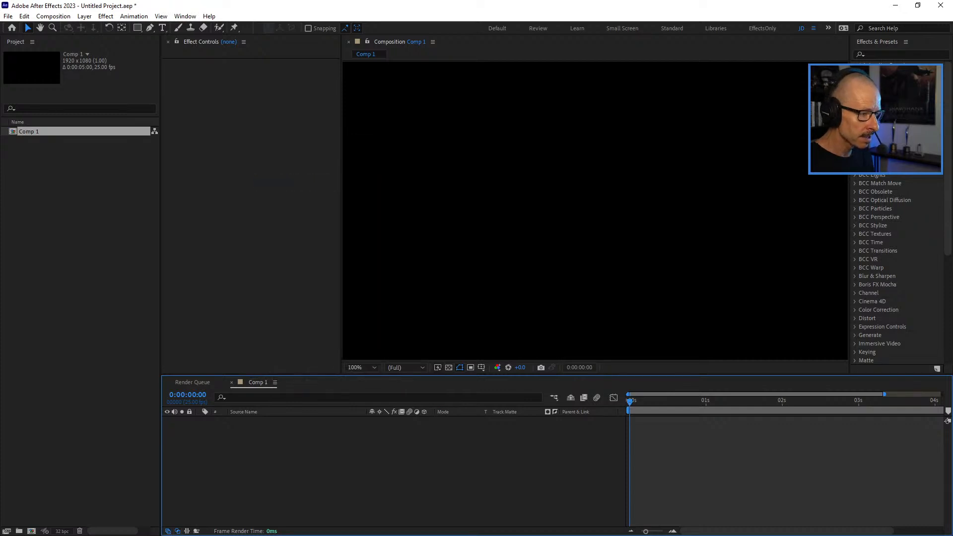
{"action": "left_click", "coordinate": [192, 382]}
{"action": "left_click", "coordinate": [168, 382]}
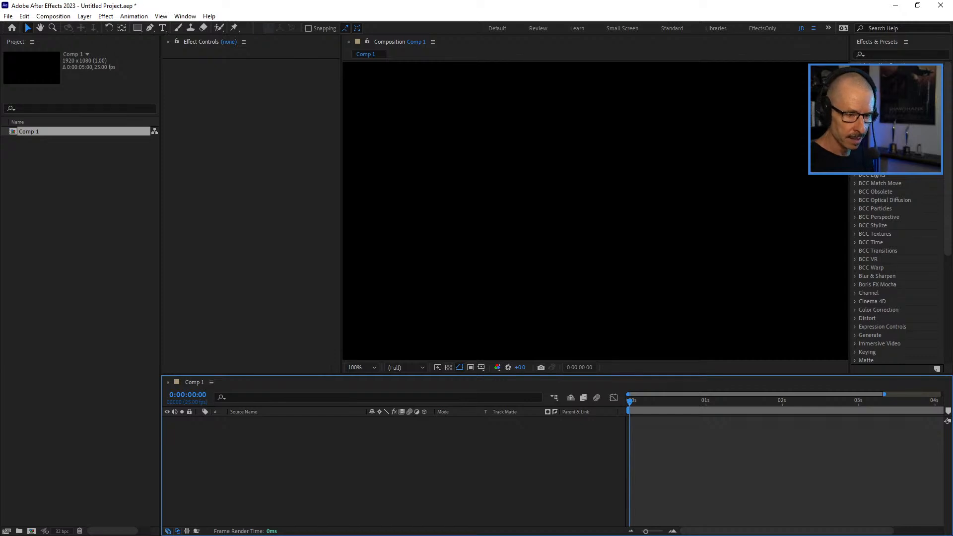
Hide the timeline's Parent & Link and Mode columns and save the changes to the current workspace.
{"action": "right_click", "coordinate": [577, 411]}
{"action": "left_click", "coordinate": [593, 412]}
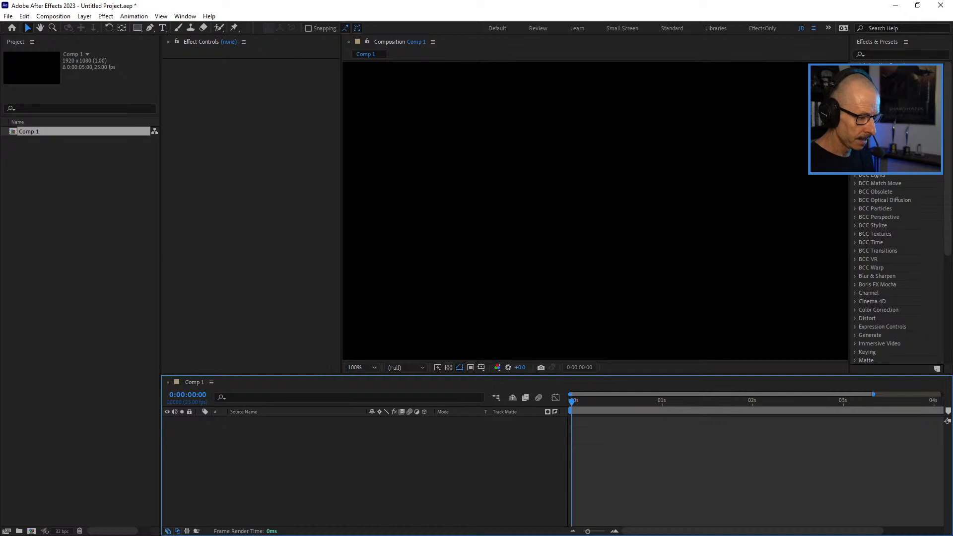
{"action": "key", "text": "F4"}
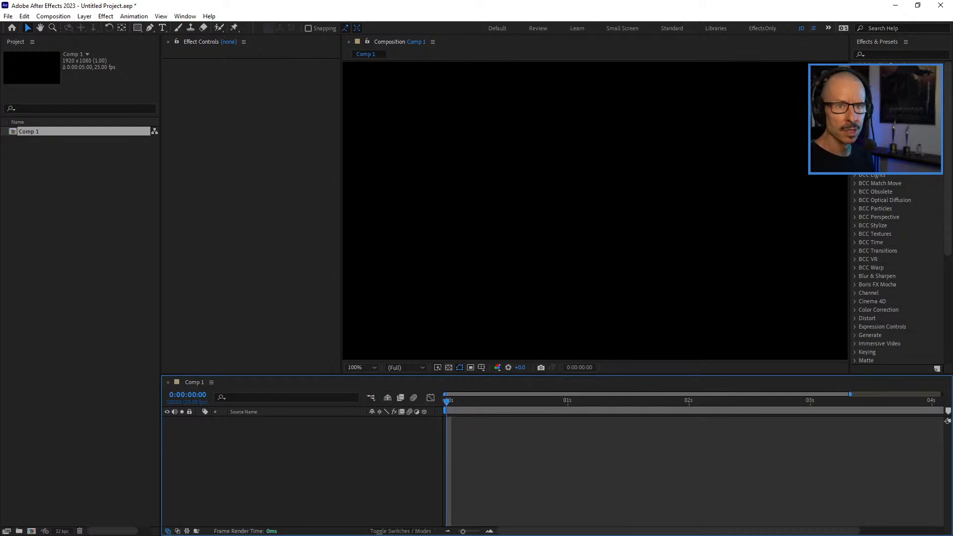
{"action": "left_click", "coordinate": [813, 28]}
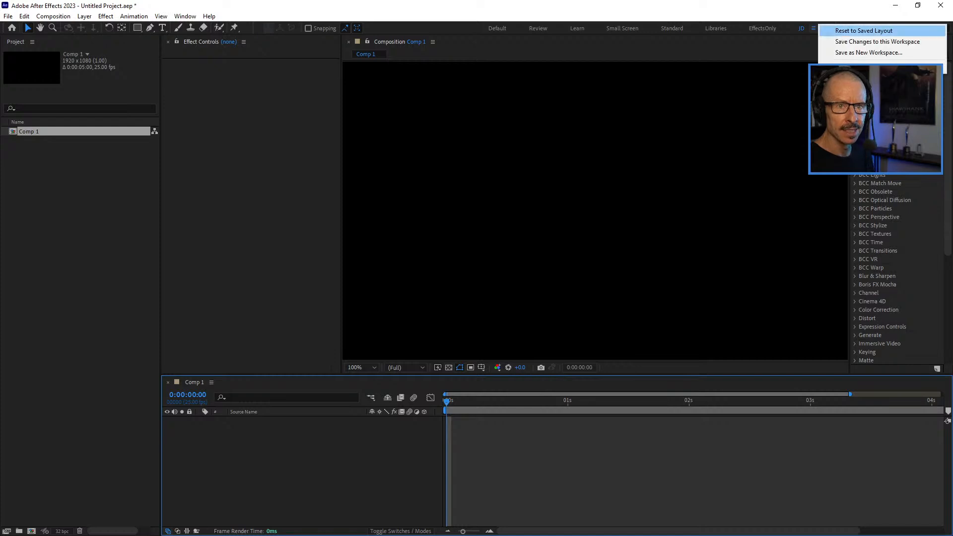
{"action": "left_click", "coordinate": [877, 41]}
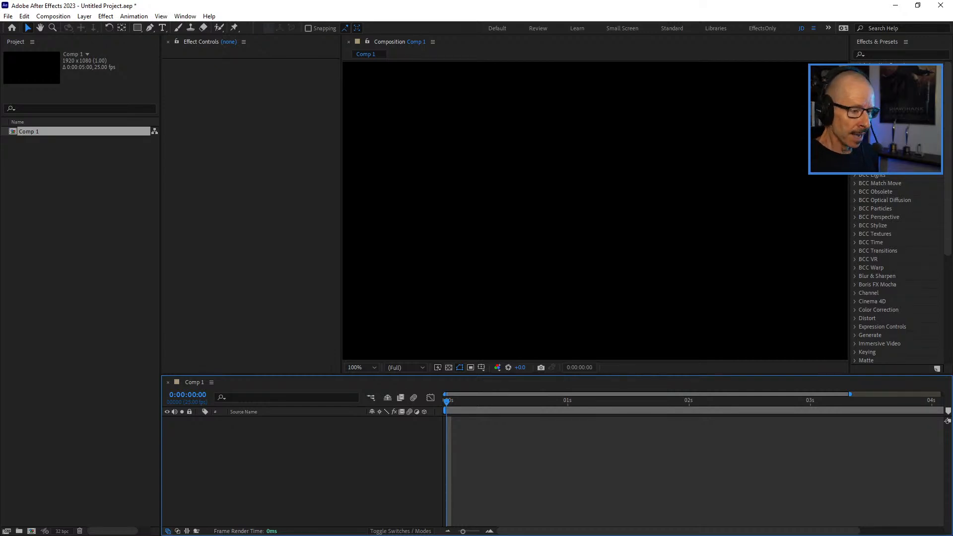
Add a comp-size black solid and apply the BCC Particle Illusion effect to it.
{"action": "key", "text": "ctrl+y"}
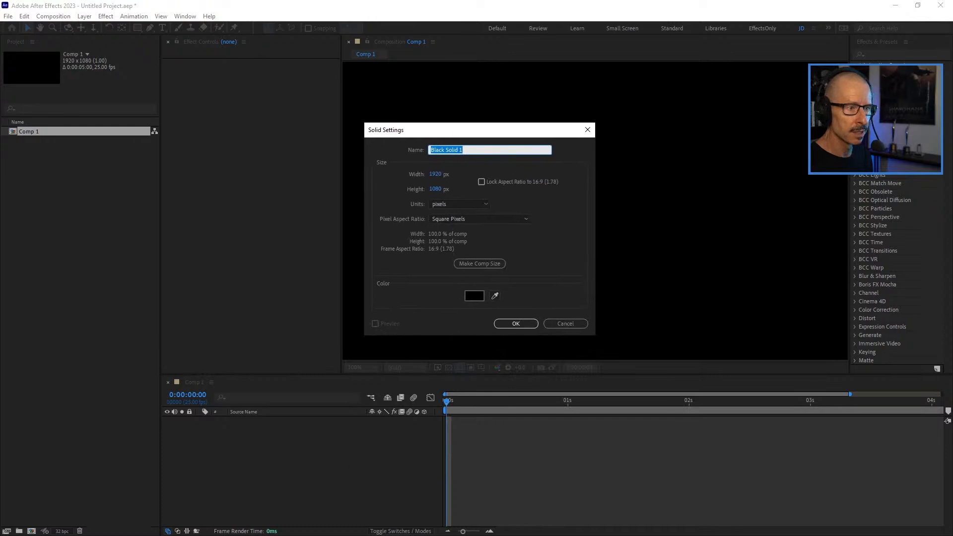
{"action": "key", "text": "Return"}
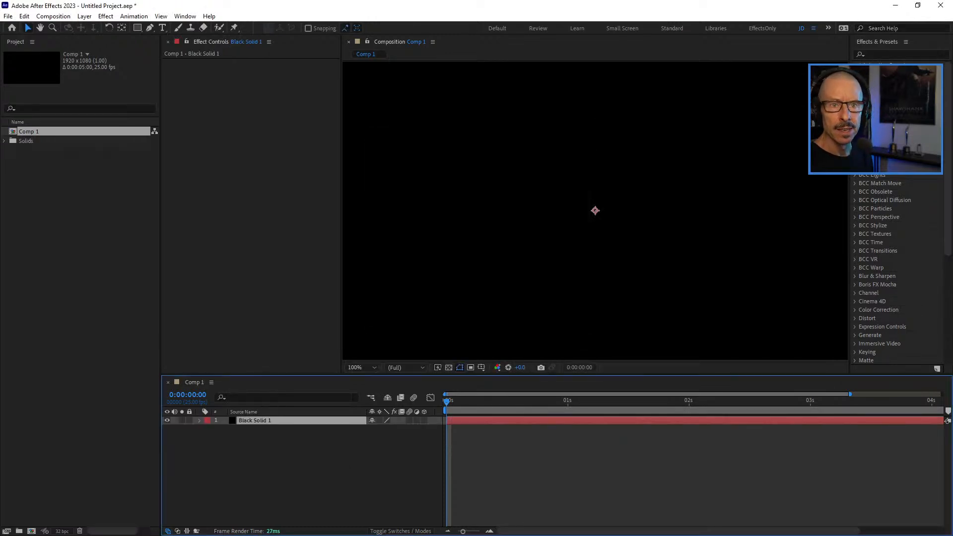
{"action": "key", "text": "ctrl+5"}
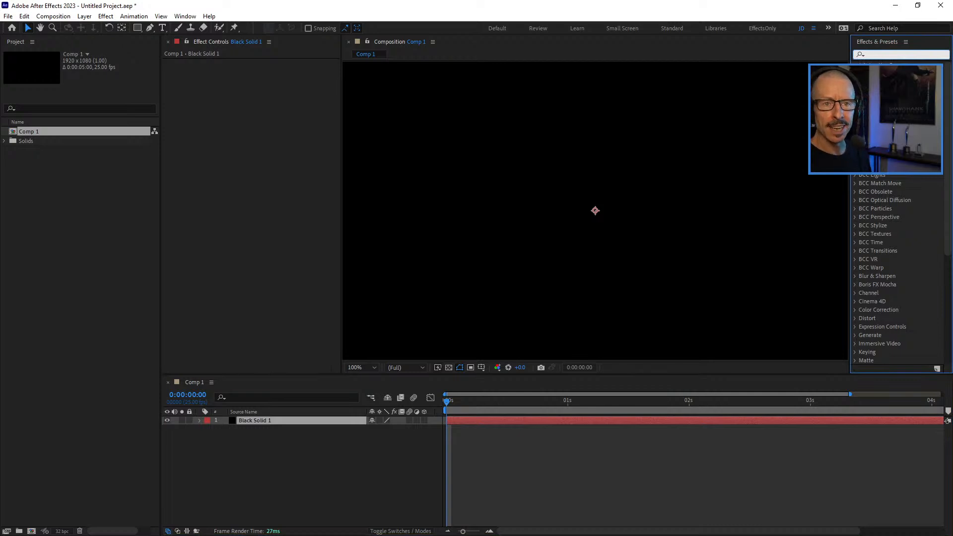
{"action": "type", "text": "particle"}
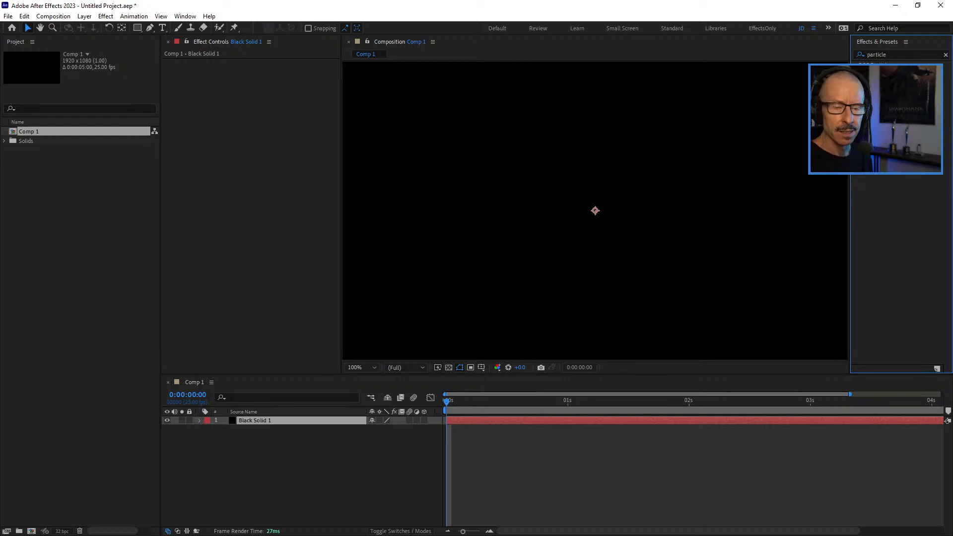
{"action": "double_click", "coordinate": [888, 75]}
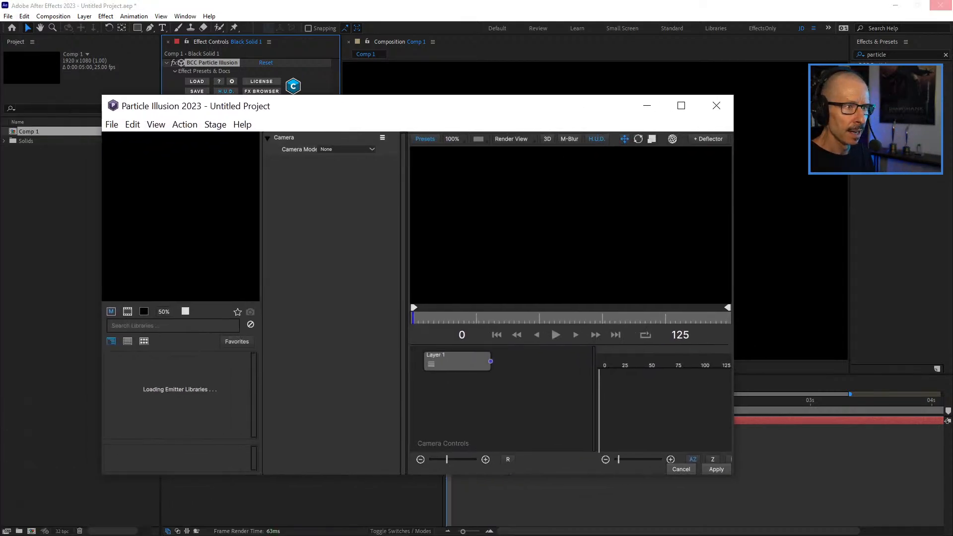
Launch Particle Illusion in a maximized window and search the emitter libraries for "wave".
{"action": "left_click", "coordinate": [681, 105]}
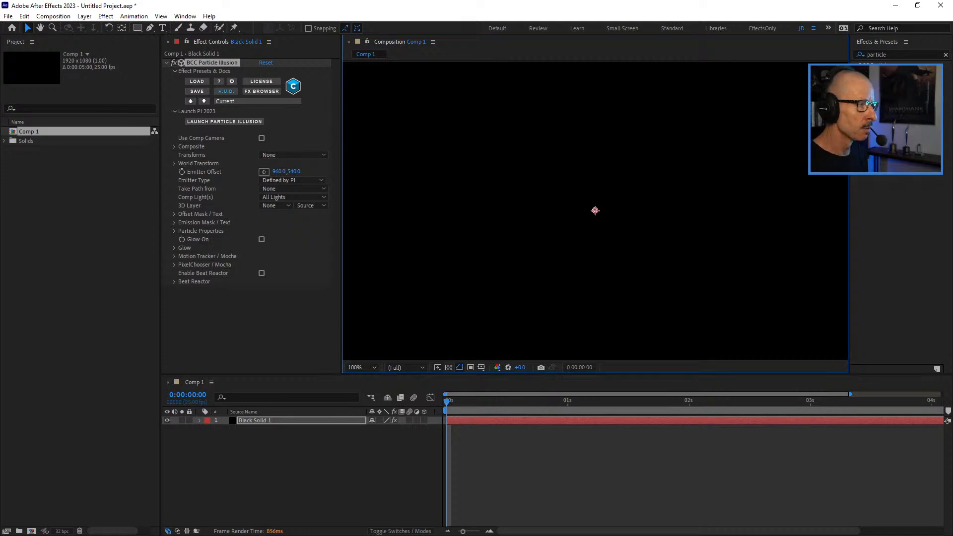
{"action": "left_click", "coordinate": [224, 121]}
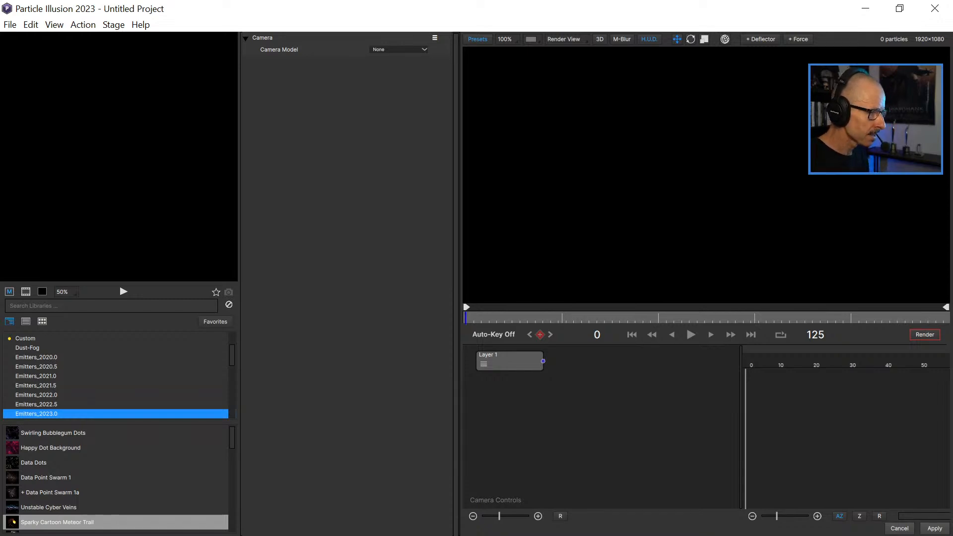
{"action": "left_click", "coordinate": [128, 300]}
{"action": "type", "text": "soudn"}
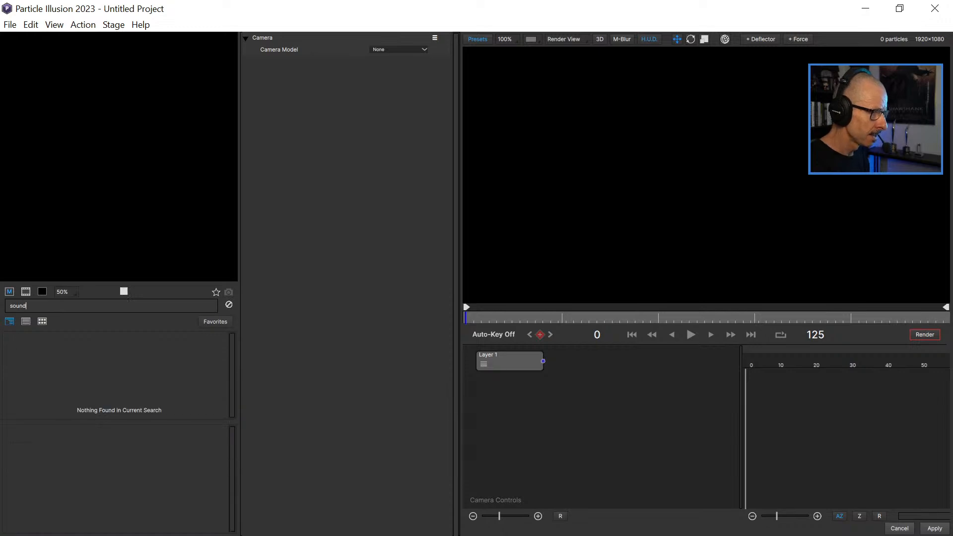
{"action": "key", "text": "ctrl+a"}
{"action": "type", "text": "wa"}
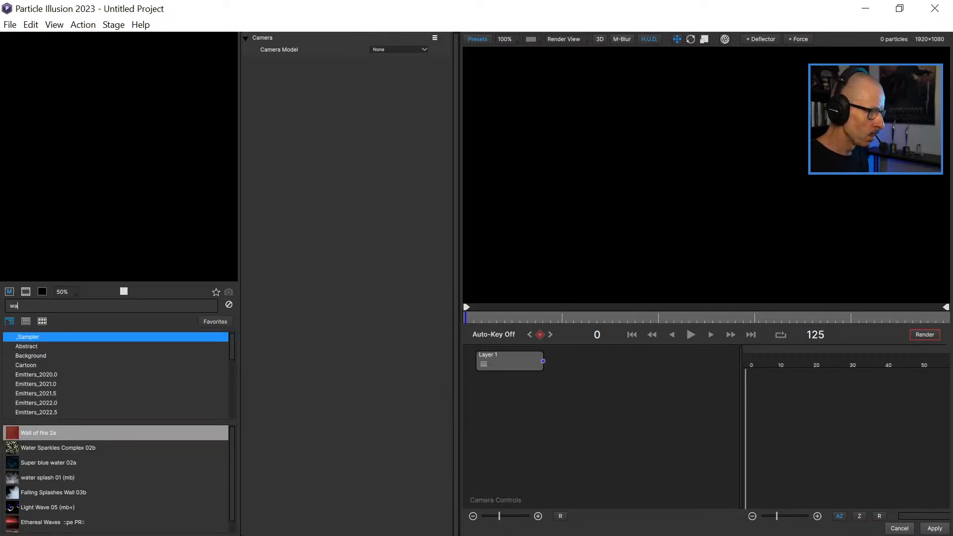
{"action": "type", "text": "ve"}
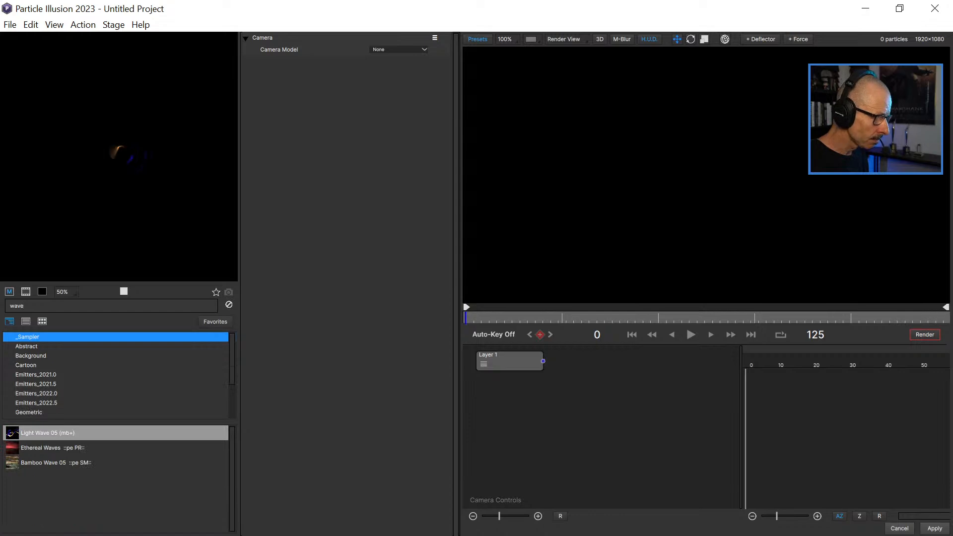
Preview the wave emitters and add Spinning Wave Ring from the JDPresets_June2022 library to the project.
{"action": "key", "text": "Return"}
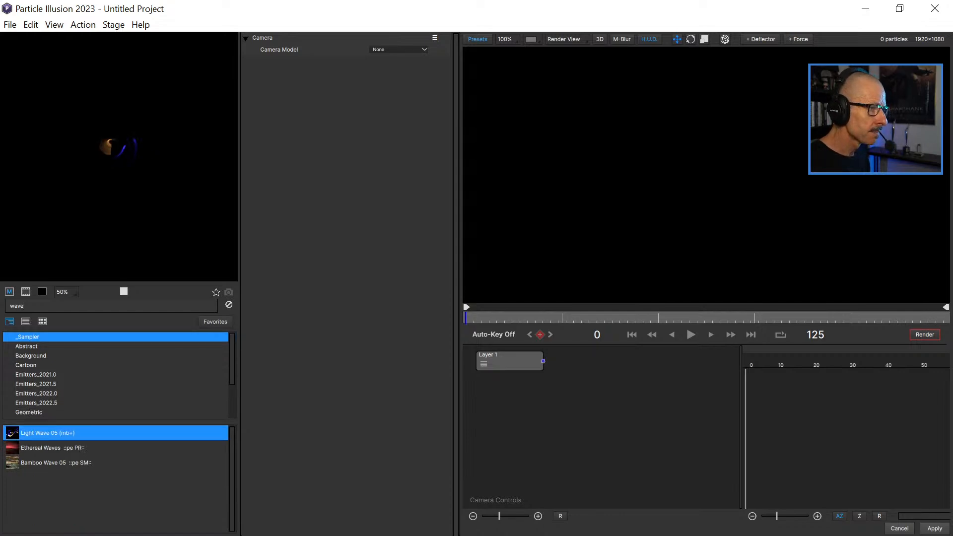
{"action": "key", "text": "Down"}
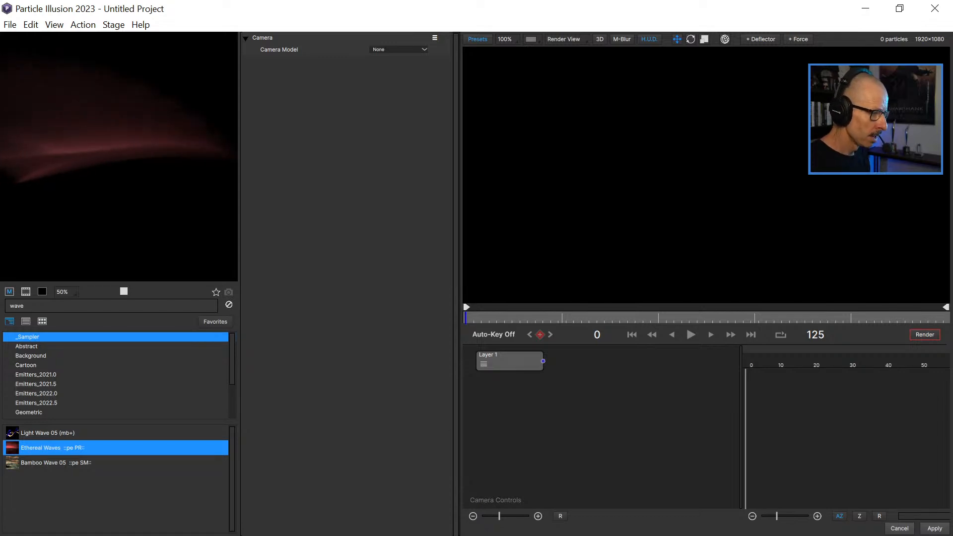
{"action": "key", "text": "Down"}
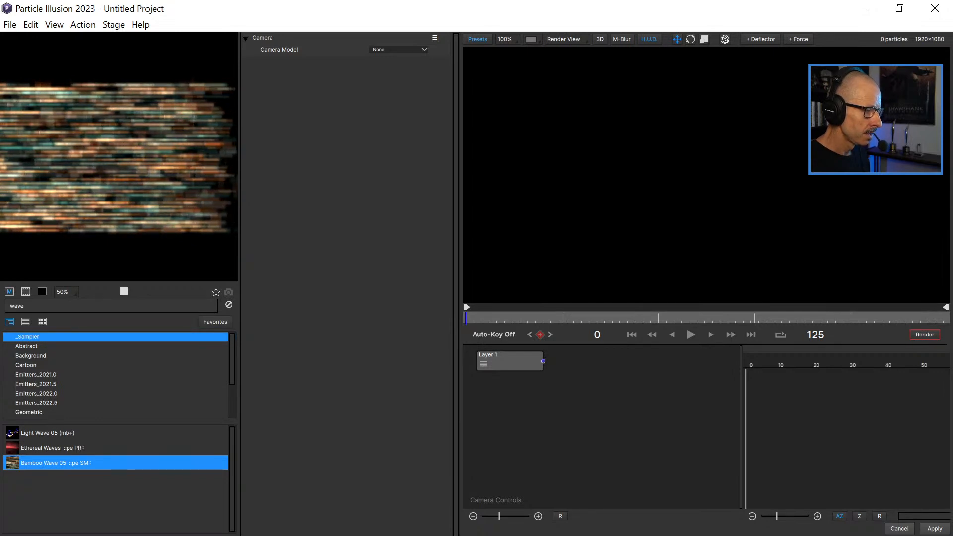
{"action": "scroll", "coordinate": [115, 375], "scroll_direction": "down", "scroll_amount": 3}
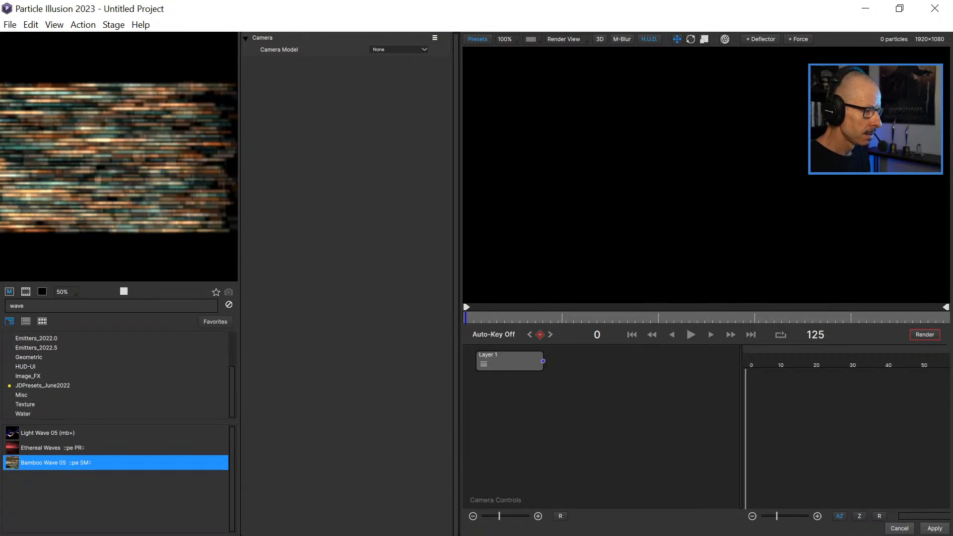
{"action": "left_click", "coordinate": [43, 385]}
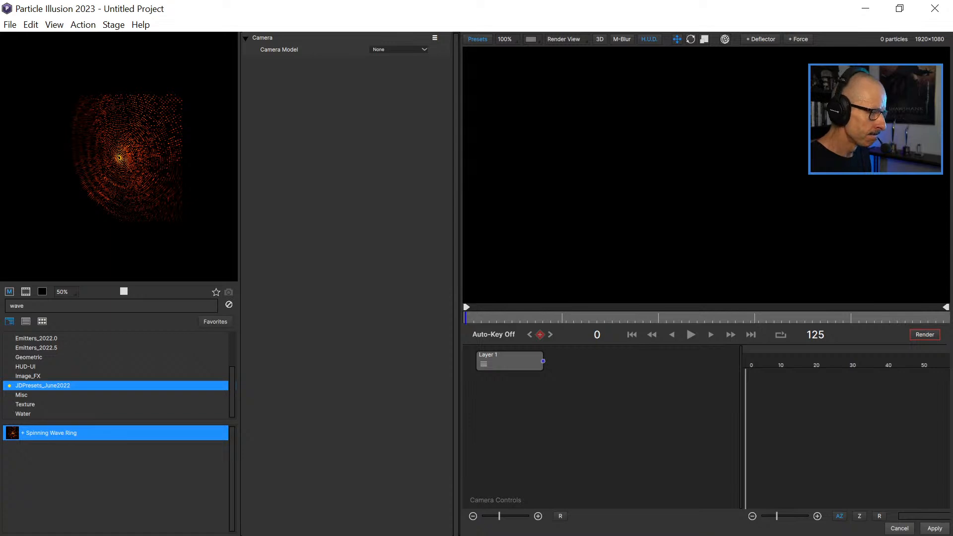
{"action": "double_click", "coordinate": [51, 433]}
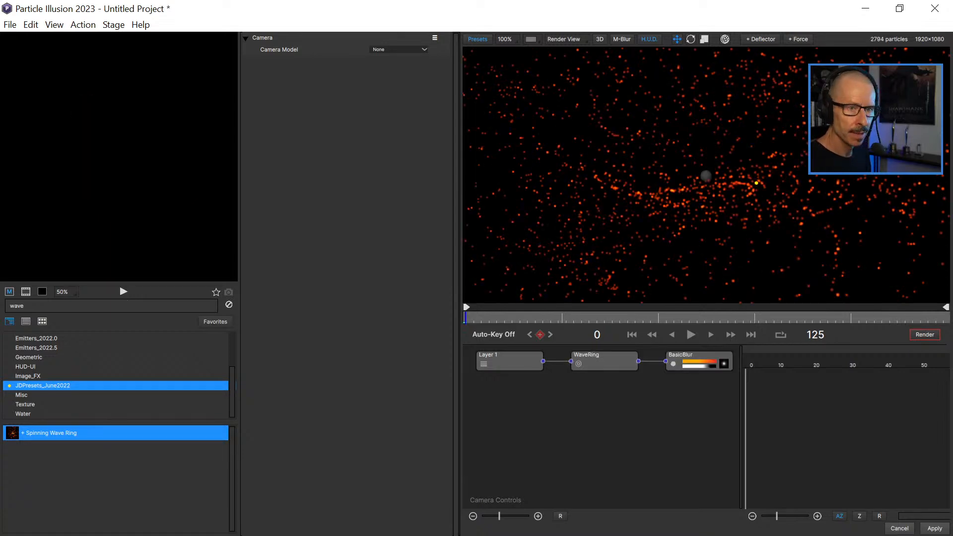
Play and scrub through the Spinning Wave Ring animation at 50% view to examine its particle motion.
{"action": "scroll", "coordinate": [706, 175], "scroll_direction": "down", "scroll_amount": 2}
{"action": "scroll", "coordinate": [707, 176], "scroll_direction": "up", "scroll_amount": 1}
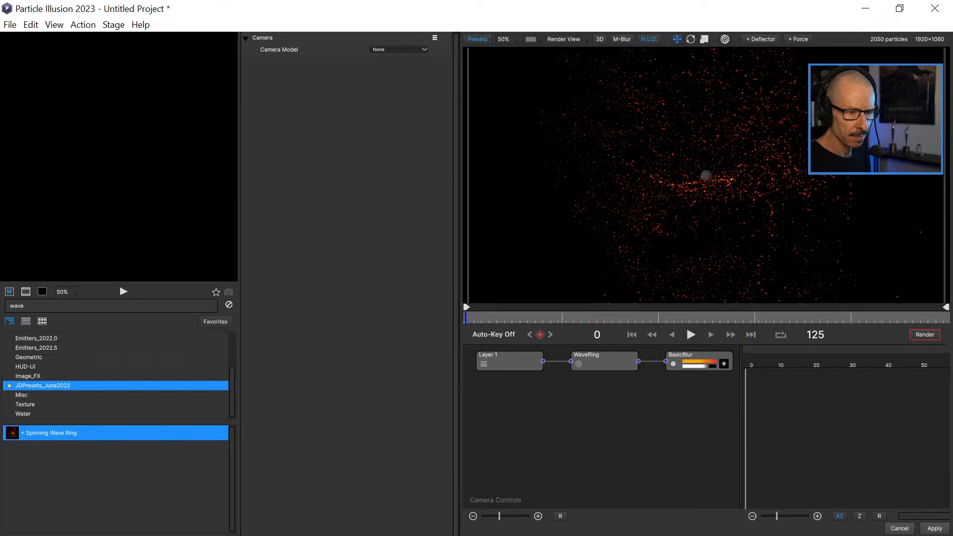
{"action": "left_click", "coordinate": [690, 334]}
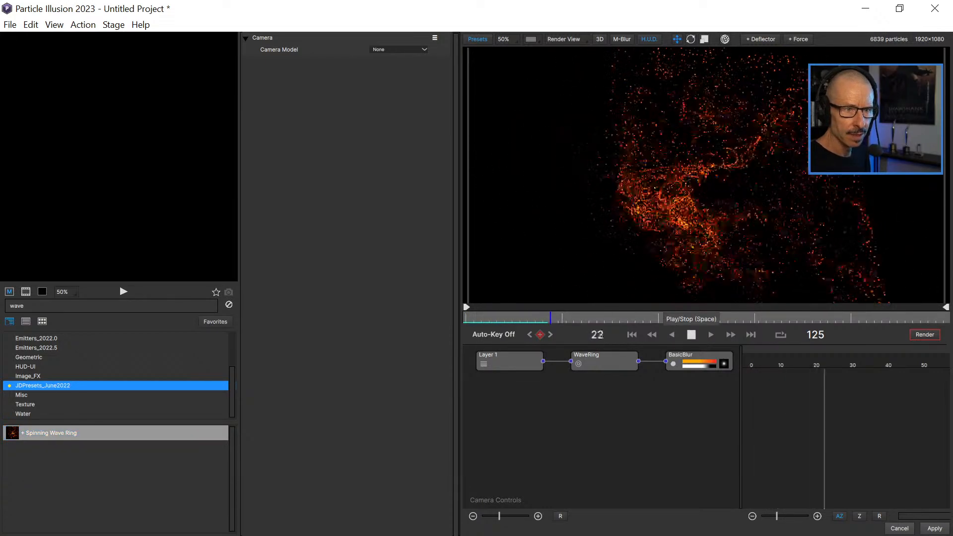
{"action": "key", "text": "space"}
{"action": "left_click_drag", "start_coordinate": [496, 318], "coordinate": [697, 318]}
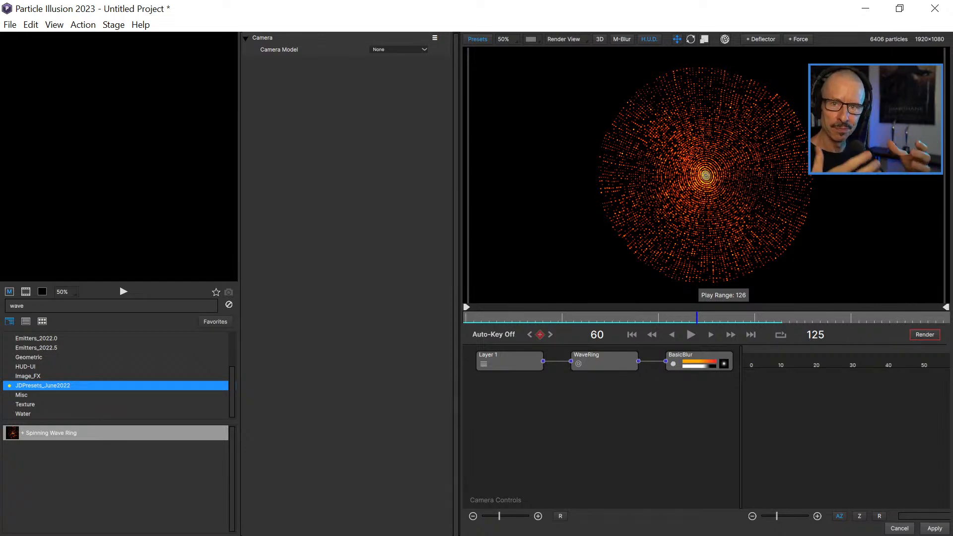
{"action": "left_click_drag", "start_coordinate": [480, 318], "coordinate": [769, 318]}
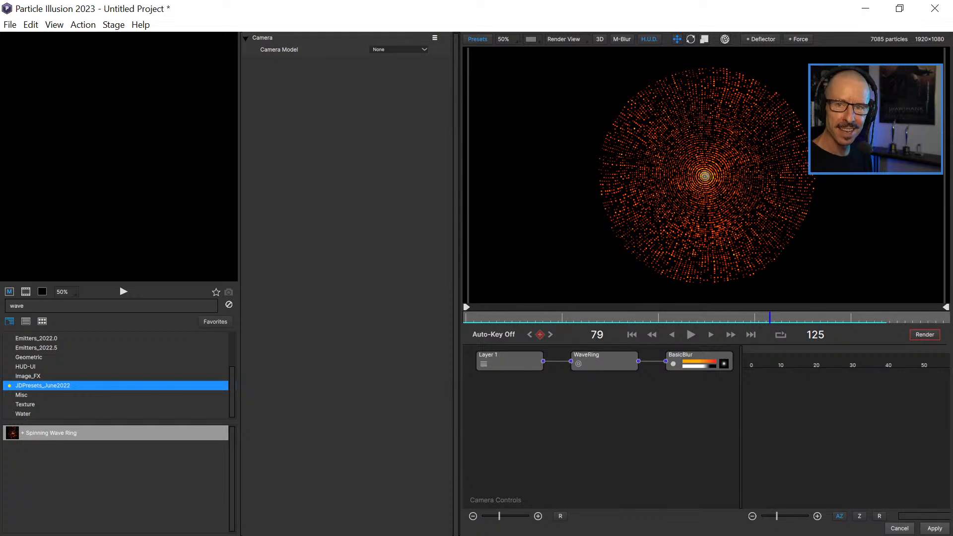
{"action": "key", "text": "space"}
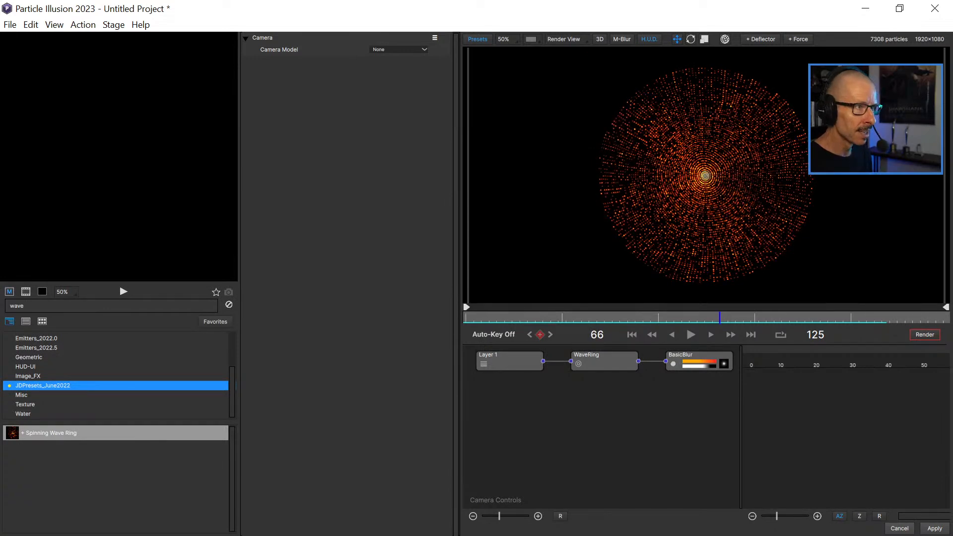
Delete the WaveRing emitter together with its BasicBlur particle, check the Emitters_2022.5 library and clear the "wave" search.
{"action": "left_click_drag", "start_coordinate": [695, 412], "coordinate": [593, 356]}
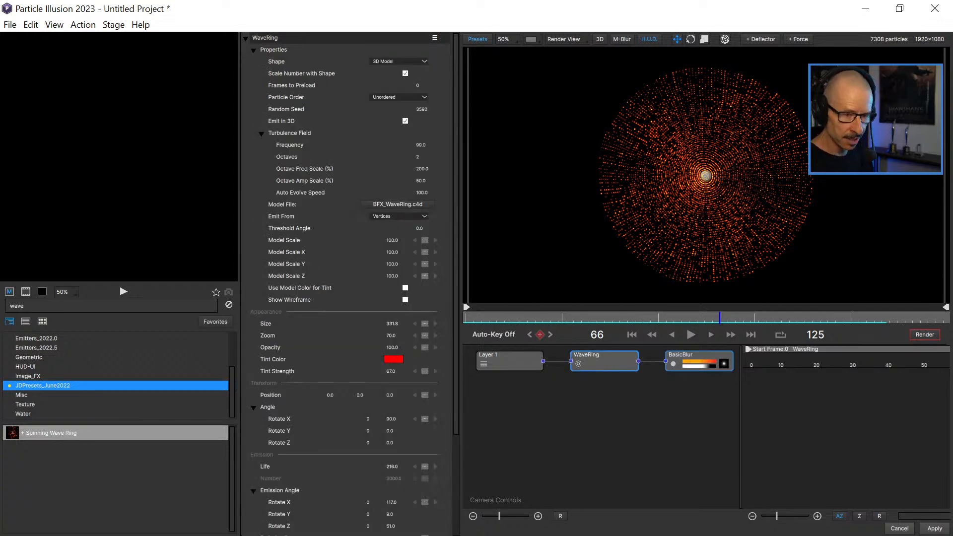
{"action": "key", "text": "Delete"}
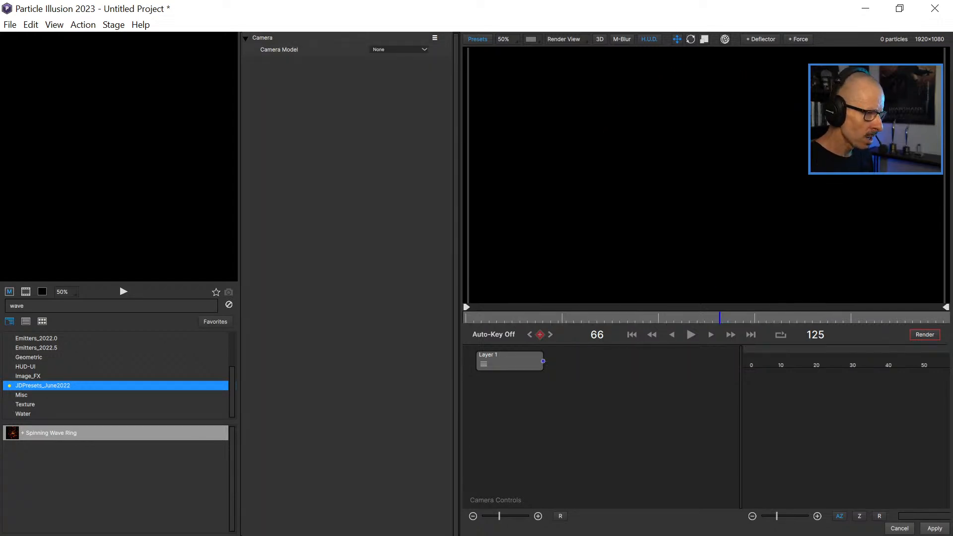
{"action": "scroll", "coordinate": [117, 376], "scroll_direction": "up", "scroll_amount": 3}
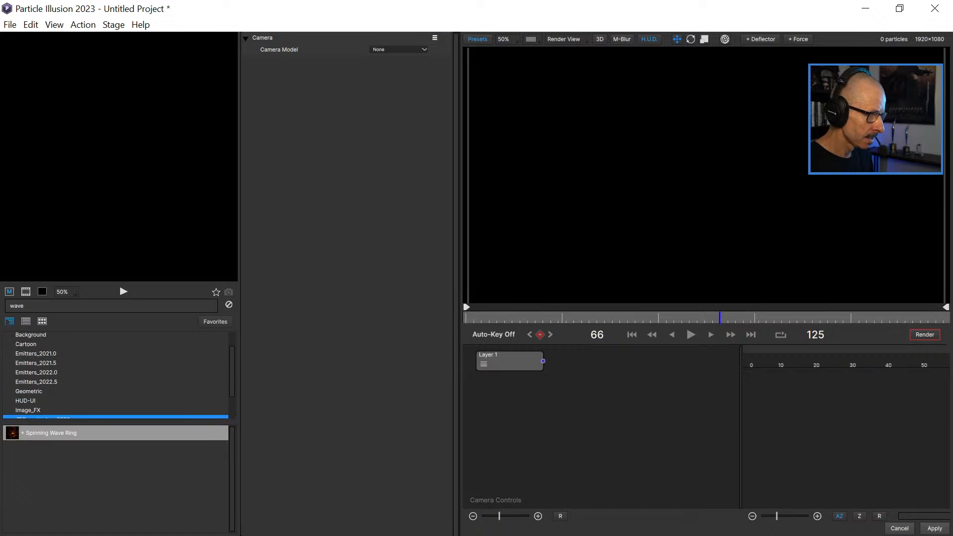
{"action": "scroll", "coordinate": [117, 376], "scroll_direction": "up", "scroll_amount": 1}
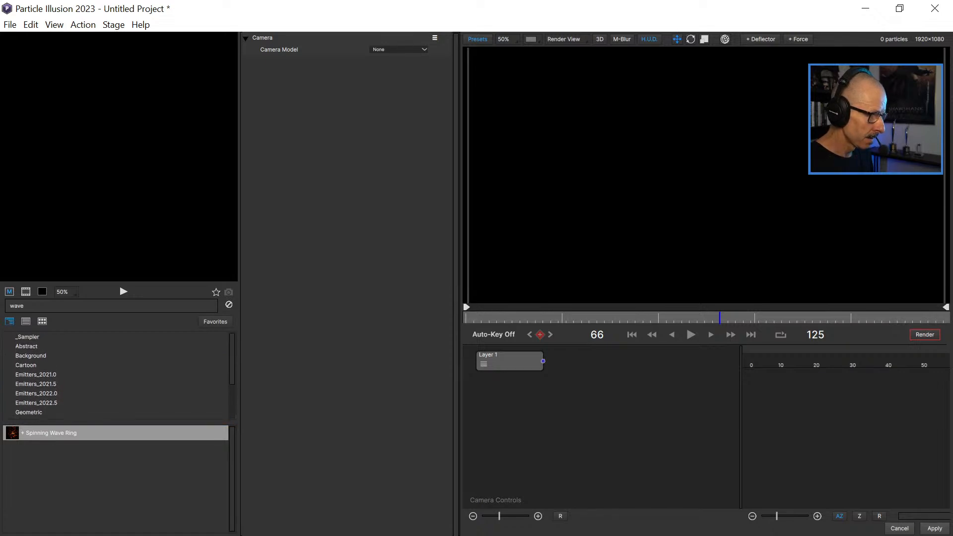
{"action": "scroll", "coordinate": [116, 376], "scroll_direction": "down", "scroll_amount": 2}
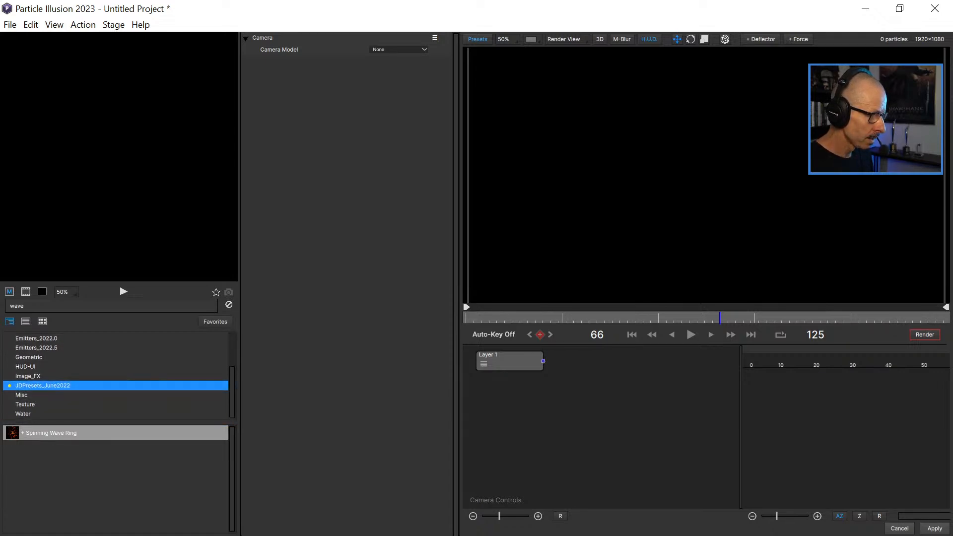
{"action": "left_click", "coordinate": [36, 348]}
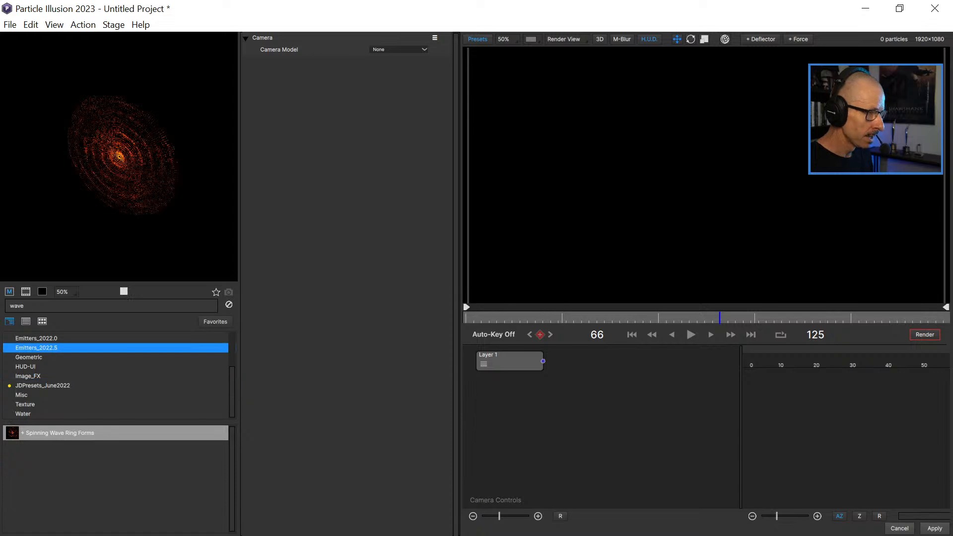
{"action": "scroll", "coordinate": [119, 375], "scroll_direction": "up", "scroll_amount": 2}
{"action": "scroll", "coordinate": [119, 376], "scroll_direction": "down", "scroll_amount": 2}
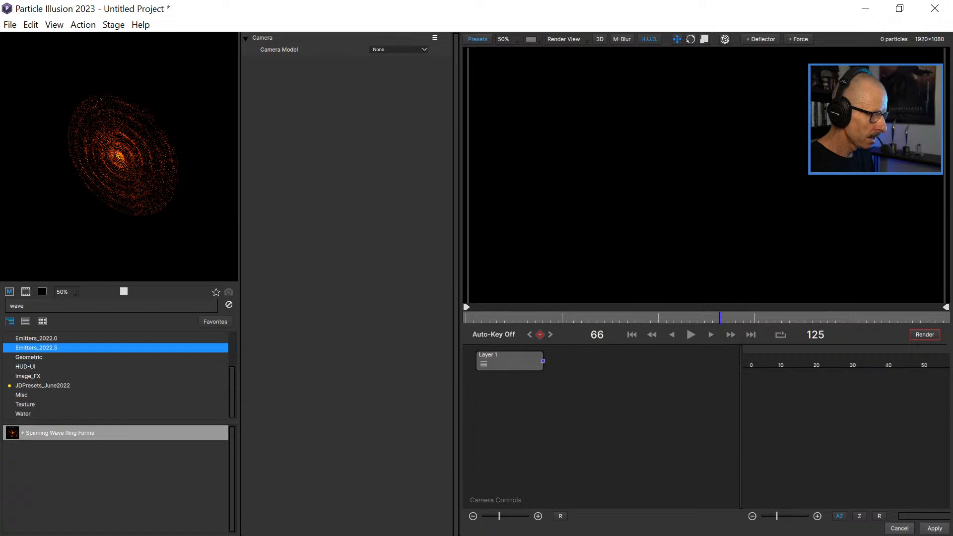
{"action": "scroll", "coordinate": [119, 375], "scroll_direction": "up", "scroll_amount": 2}
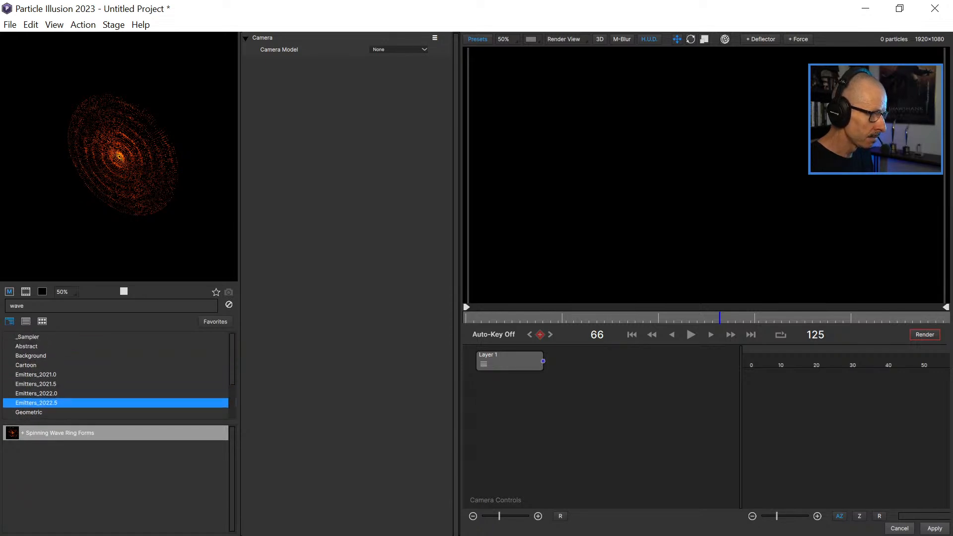
{"action": "left_click", "coordinate": [229, 304]}
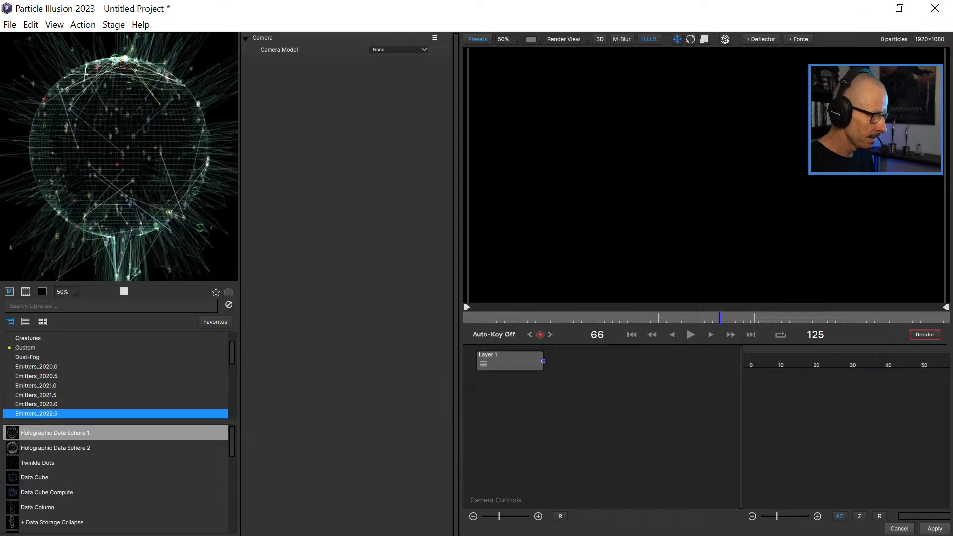
Browse the Emitters_2023.0 library and add the Sparky Cartoon Meteor Trail emitter to the project.
{"action": "scroll", "coordinate": [119, 376], "scroll_direction": "down", "scroll_amount": 2}
{"action": "left_click", "coordinate": [54, 358]}
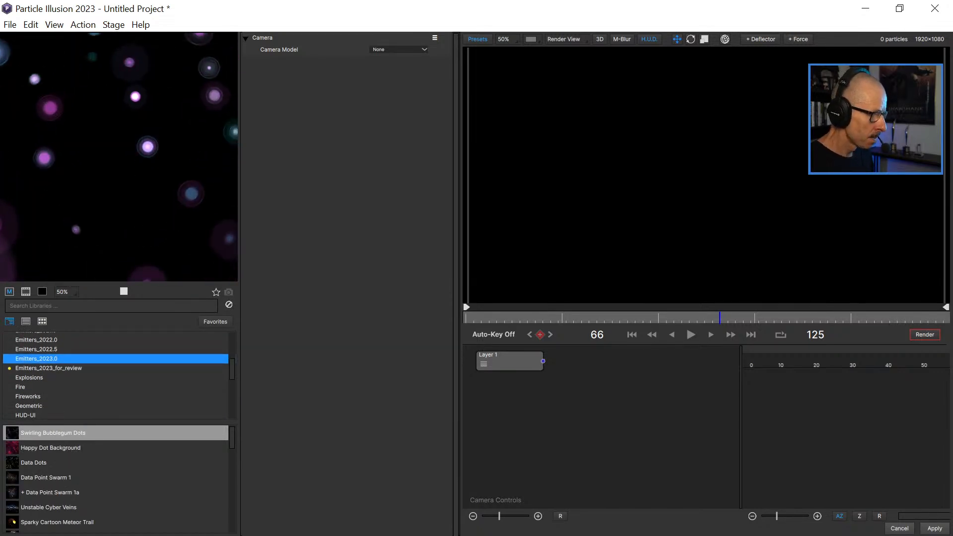
{"action": "scroll", "coordinate": [119, 479], "scroll_direction": "down", "scroll_amount": 5}
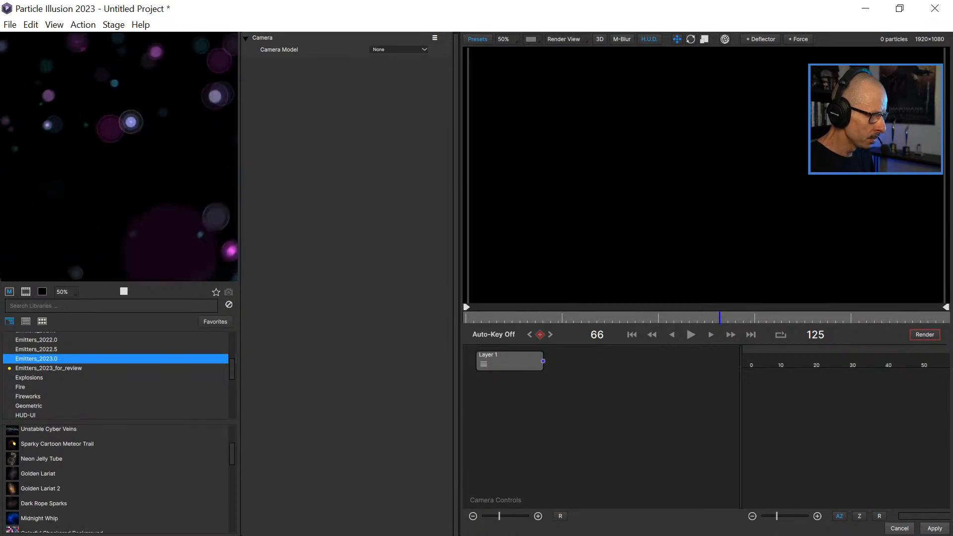
{"action": "scroll", "coordinate": [117, 471], "scroll_direction": "up", "scroll_amount": 2}
{"action": "left_click", "coordinate": [57, 463]}
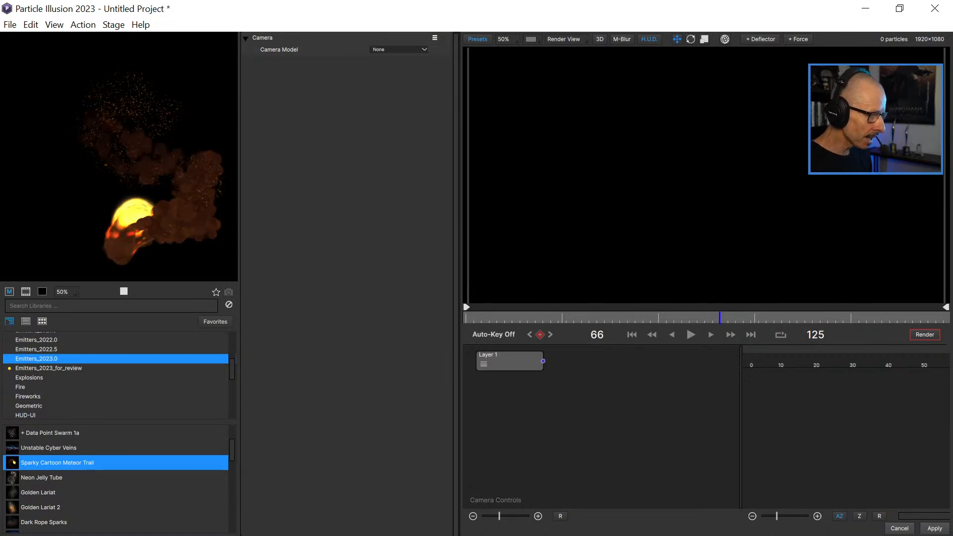
{"action": "key", "text": "Return"}
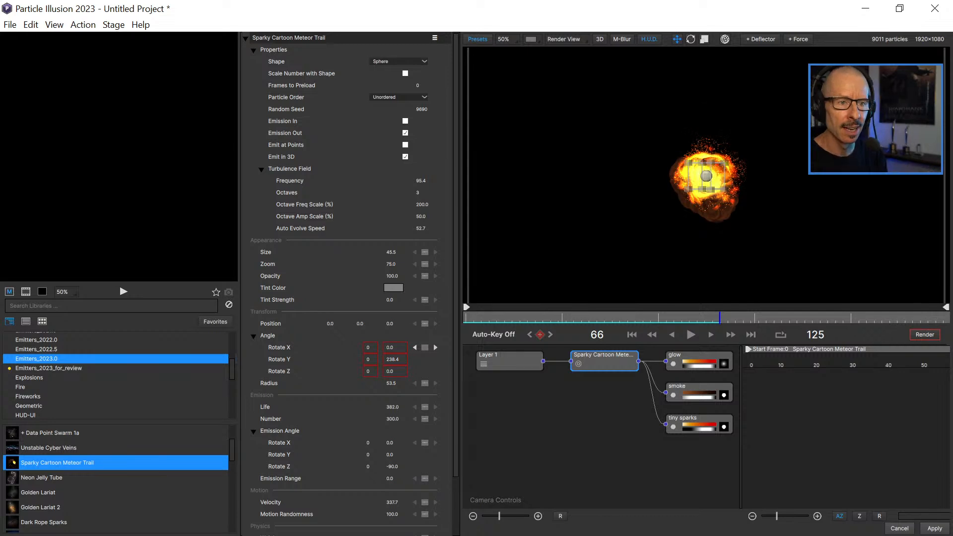
Preview the meteor trail and move its emitter just outside the frame's left edge, at about X -1060, Y 4.
{"action": "left_click", "coordinate": [691, 335]}
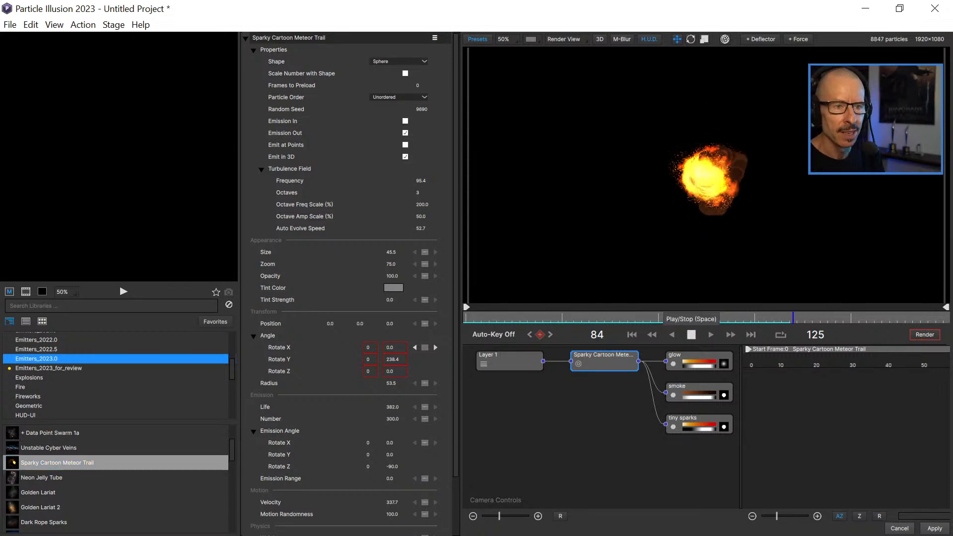
{"action": "left_click", "coordinate": [691, 335]}
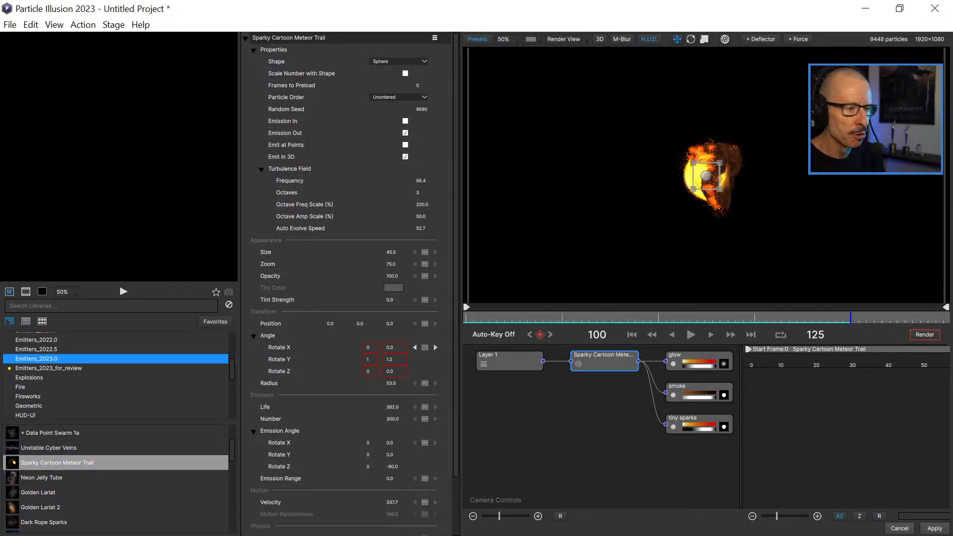
{"action": "scroll", "coordinate": [706, 175], "scroll_direction": "down", "scroll_amount": 1}
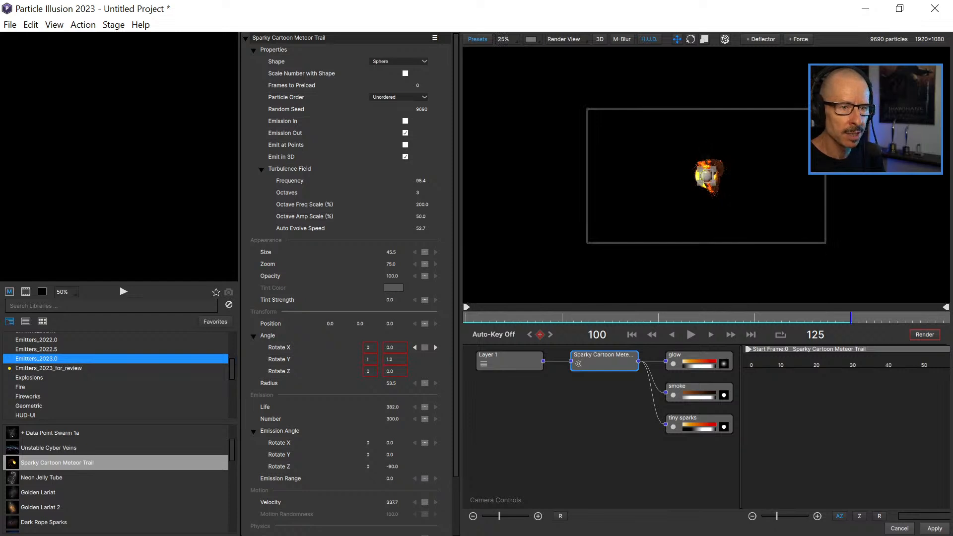
{"action": "left_click_drag", "start_coordinate": [705, 176], "coordinate": [574, 177]}
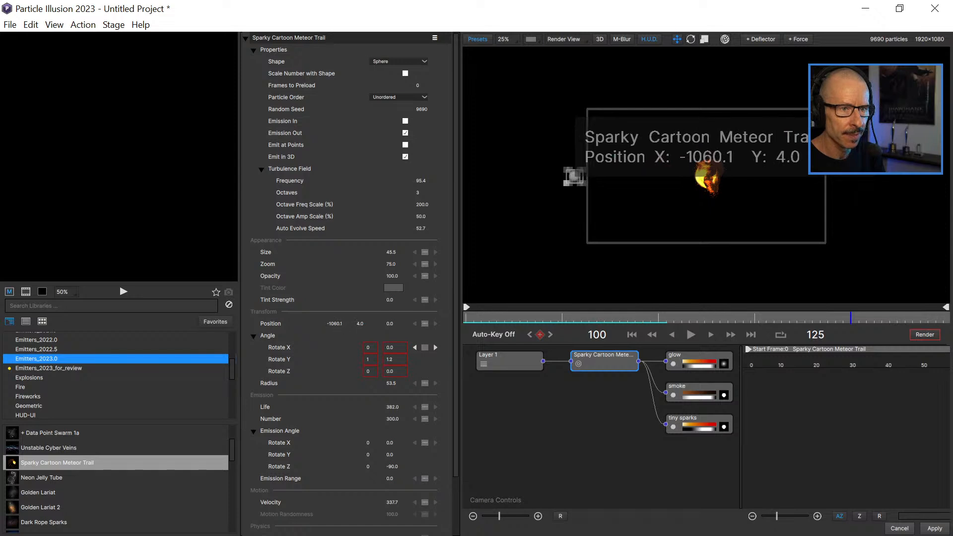
Play and scrub the animation to check the off-frame meteor emitter, and return to frame 0.
{"action": "left_click", "coordinate": [690, 334]}
{"action": "left_click", "coordinate": [690, 335]}
{"action": "left_click_drag", "start_coordinate": [476, 317], "coordinate": [569, 317]}
{"action": "scroll", "coordinate": [706, 176], "scroll_direction": "up", "scroll_amount": 1}
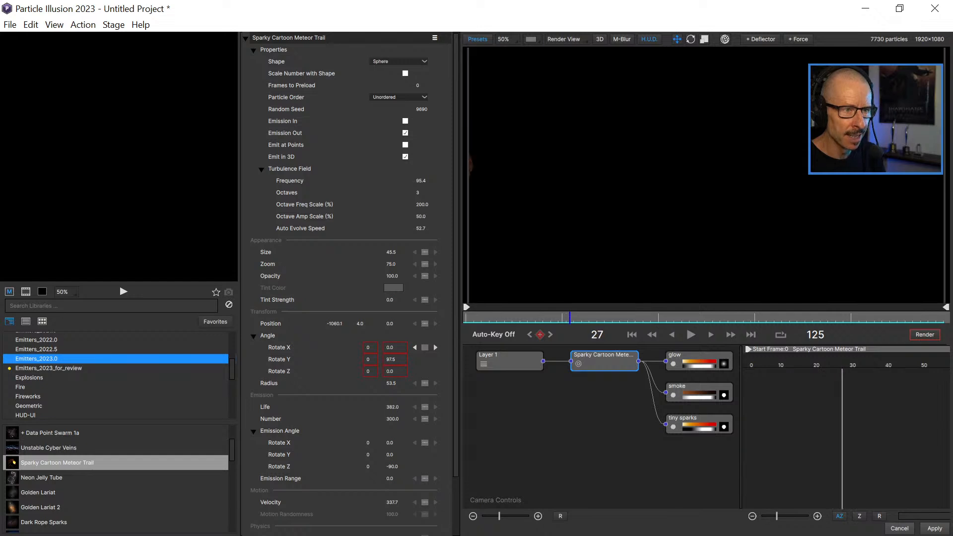
{"action": "scroll", "coordinate": [706, 176], "scroll_direction": "down", "scroll_amount": 1}
{"action": "left_click_drag", "start_coordinate": [474, 318], "coordinate": [465, 317]}
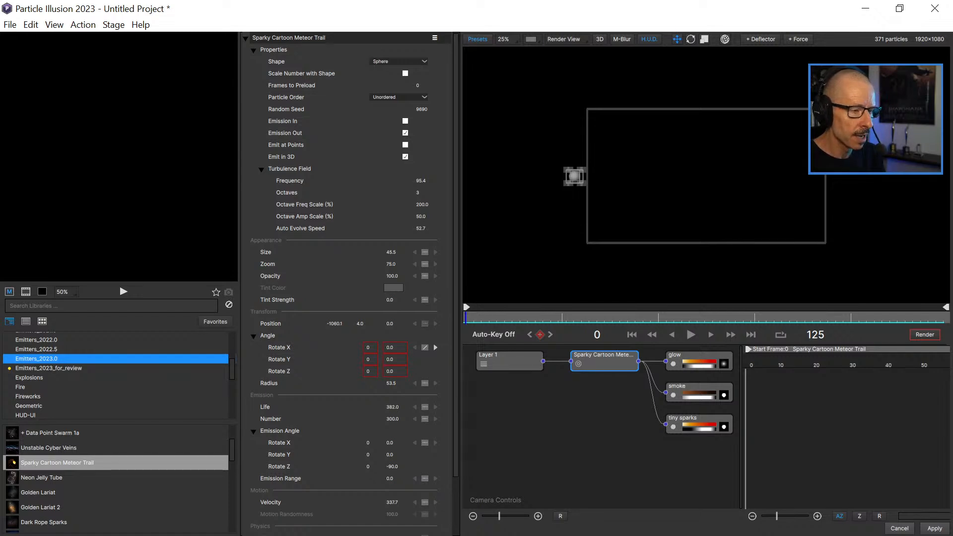
{"action": "left_click", "coordinate": [425, 347]}
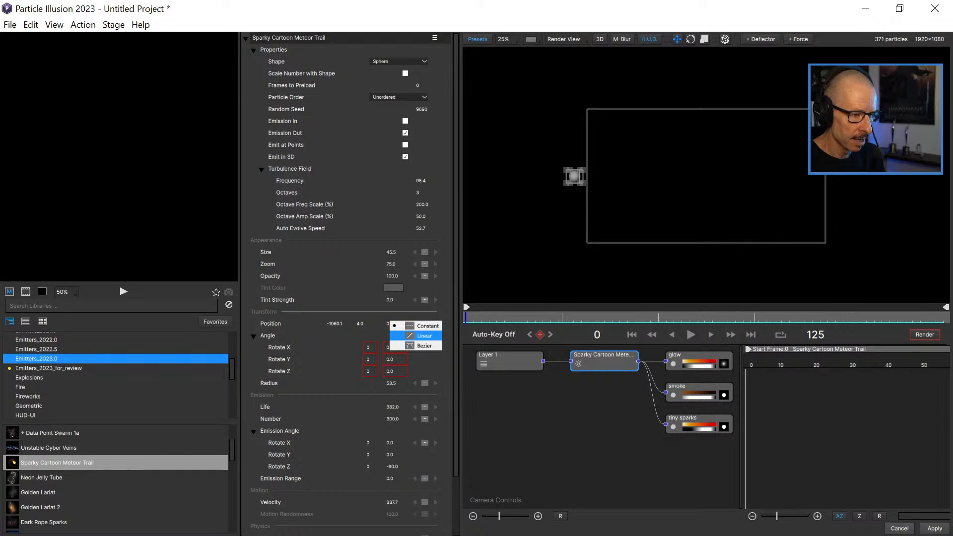
{"action": "left_click", "coordinate": [422, 336]}
{"action": "double_click", "coordinate": [335, 324]}
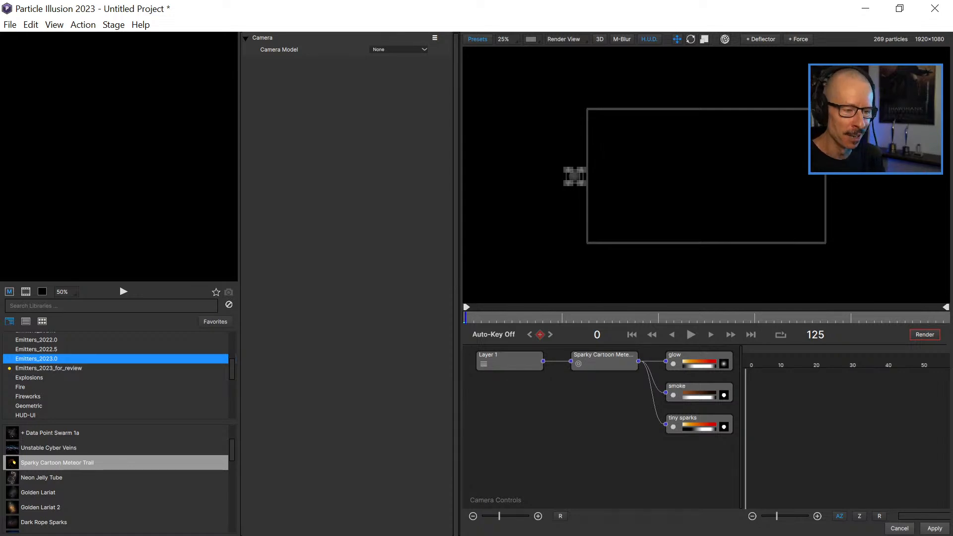
Keyframe the meteor emitter's Position with Linear interpolation from frame 0, moving it across and beyond the frame to about X 1293, Y -20 at frame 25.
{"action": "left_click", "coordinate": [604, 361]}
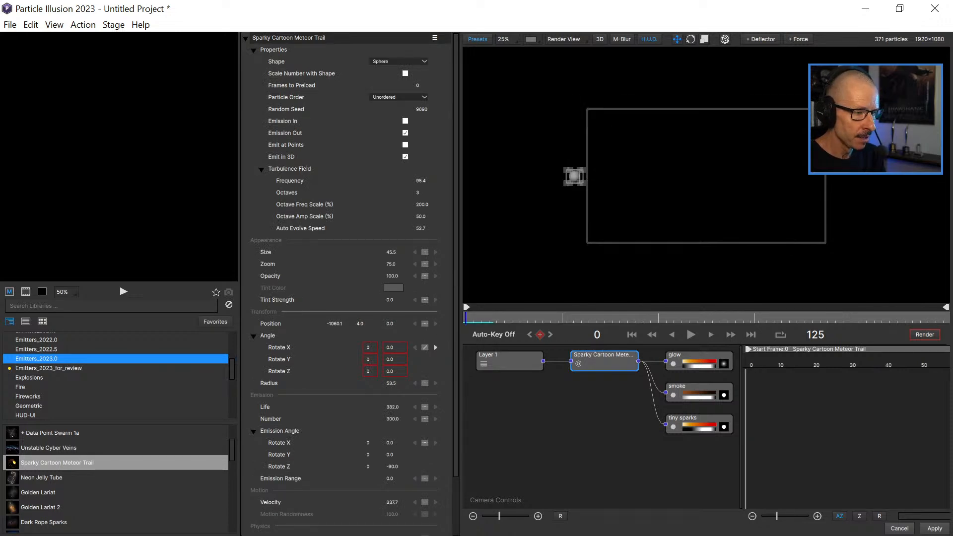
{"action": "left_click", "coordinate": [425, 323]}
{"action": "left_click", "coordinate": [422, 335]}
{"action": "left_click_drag", "start_coordinate": [466, 318], "coordinate": [561, 318]}
{"action": "left_click_drag", "start_coordinate": [574, 176], "coordinate": [866, 179]}
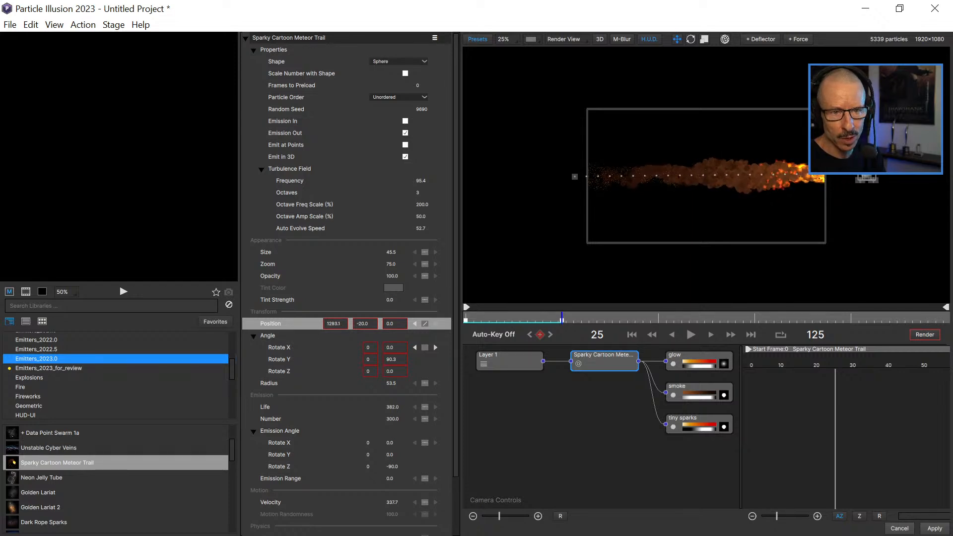
Play and scrub the meteor's flight at 25% and 50% view to examine its fire, smoke and spark trail.
{"action": "left_click_drag", "start_coordinate": [562, 318], "coordinate": [466, 318]}
{"action": "left_click", "coordinate": [690, 334]}
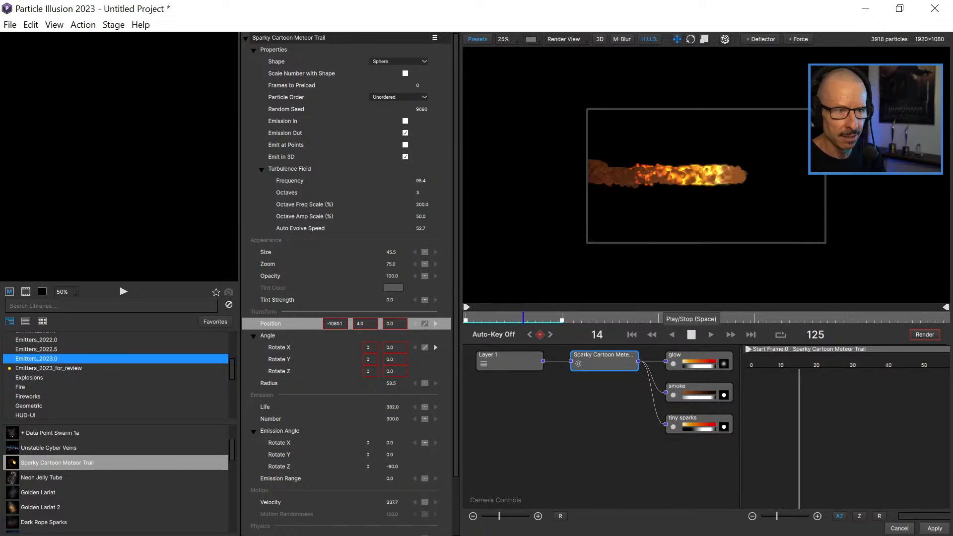
{"action": "left_click", "coordinate": [690, 334]}
{"action": "mouse_move", "coordinate": [476, 318]}
{"action": "left_mouse_down"}
{"action": "mouse_move", "coordinate": [554, 318]}
{"action": "mouse_move", "coordinate": [485, 318]}
{"action": "left_mouse_up"}
{"action": "scroll", "coordinate": [707, 175], "scroll_direction": "up", "scroll_amount": 1}
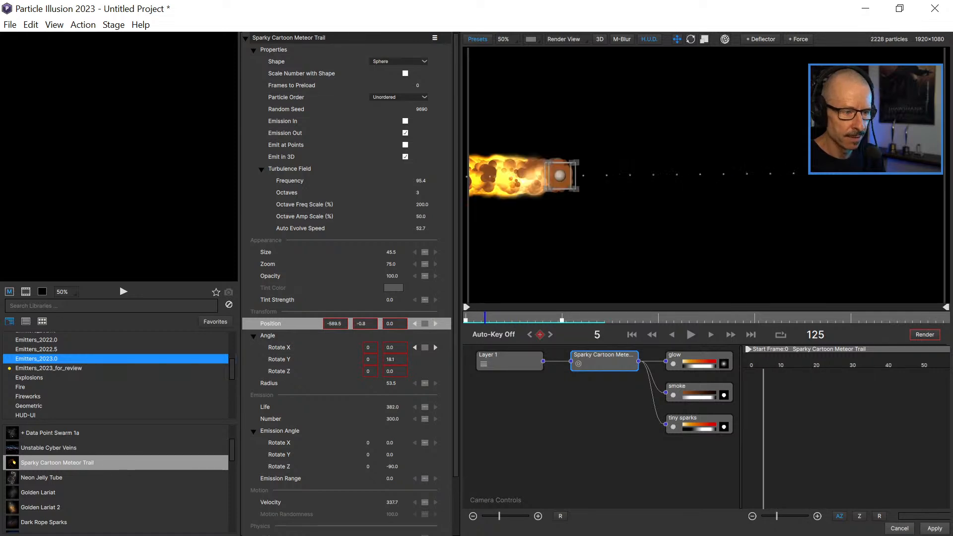
{"action": "left_click", "coordinate": [690, 335]}
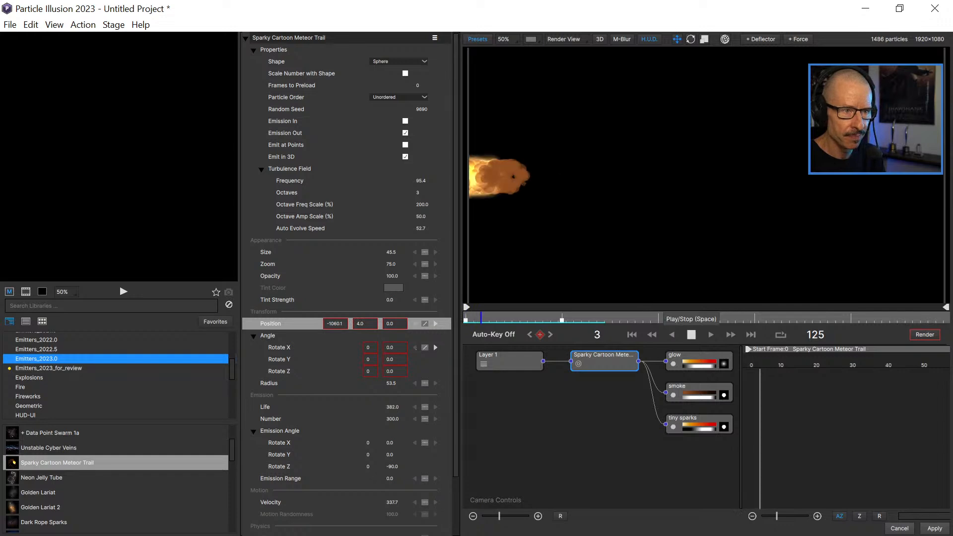
{"action": "left_click", "coordinate": [691, 334]}
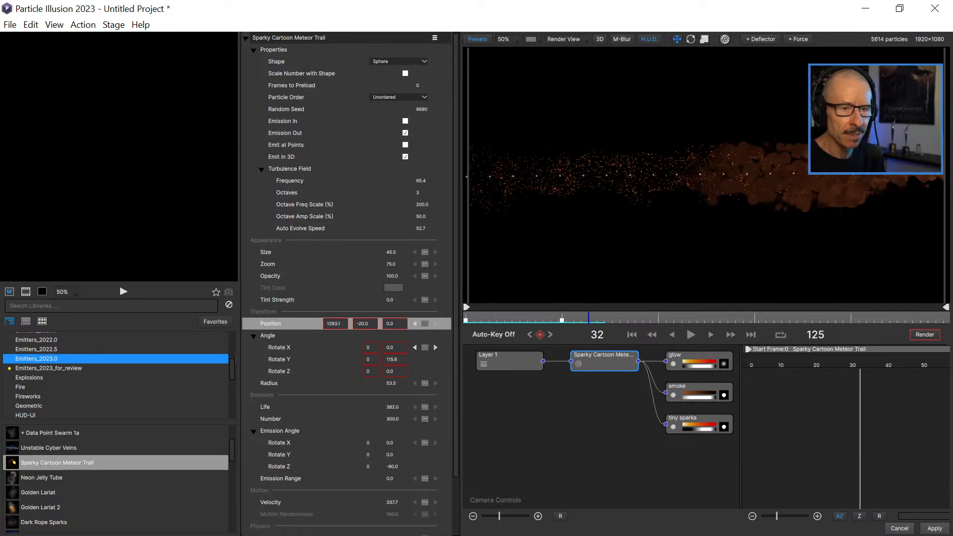
{"action": "left_click_drag", "start_coordinate": [484, 318], "coordinate": [581, 318]}
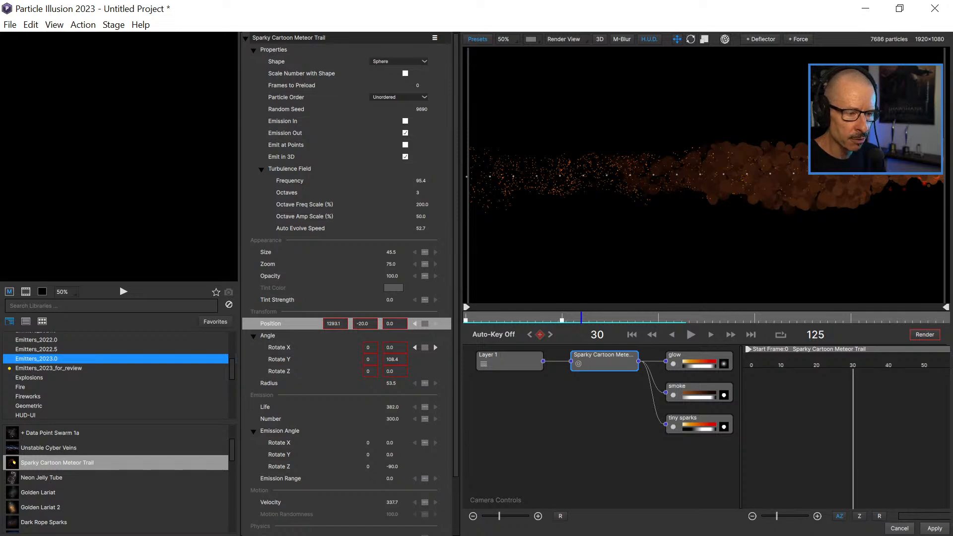
Inspect the Layer 1 and Sparky Cartoon Meteor Trail nodes, and turn off the glow and smoke particles.
{"action": "left_click", "coordinate": [510, 361]}
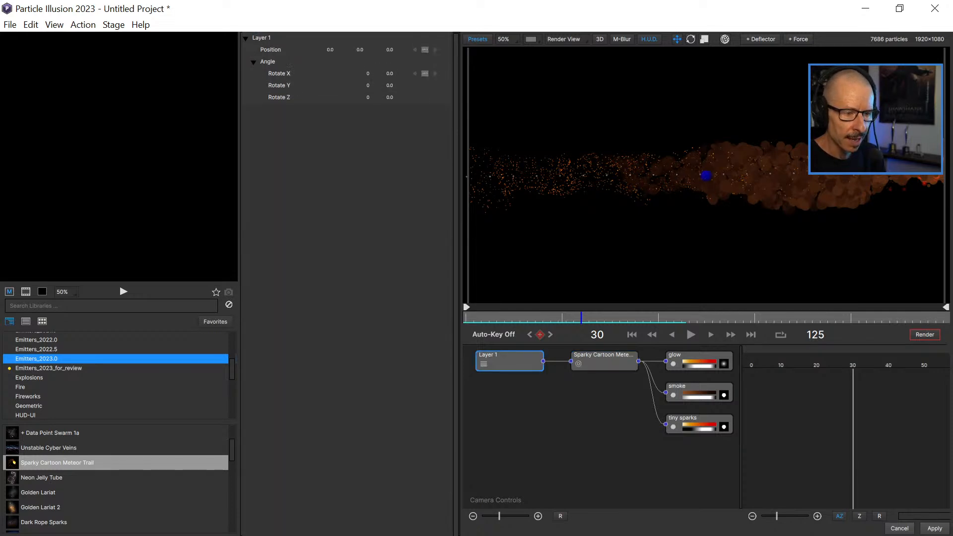
{"action": "left_click", "coordinate": [604, 361]}
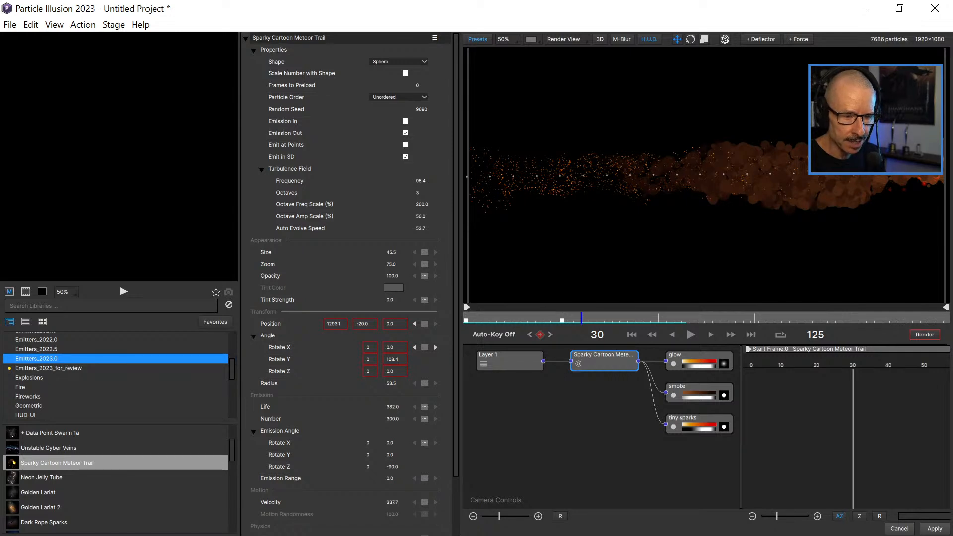
{"action": "double_click", "coordinate": [690, 358]}
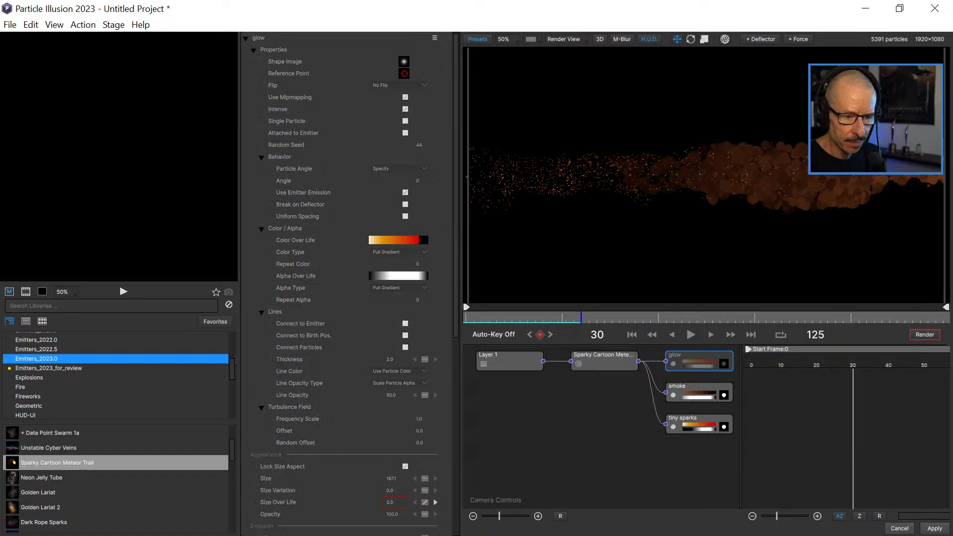
{"action": "double_click", "coordinate": [692, 388]}
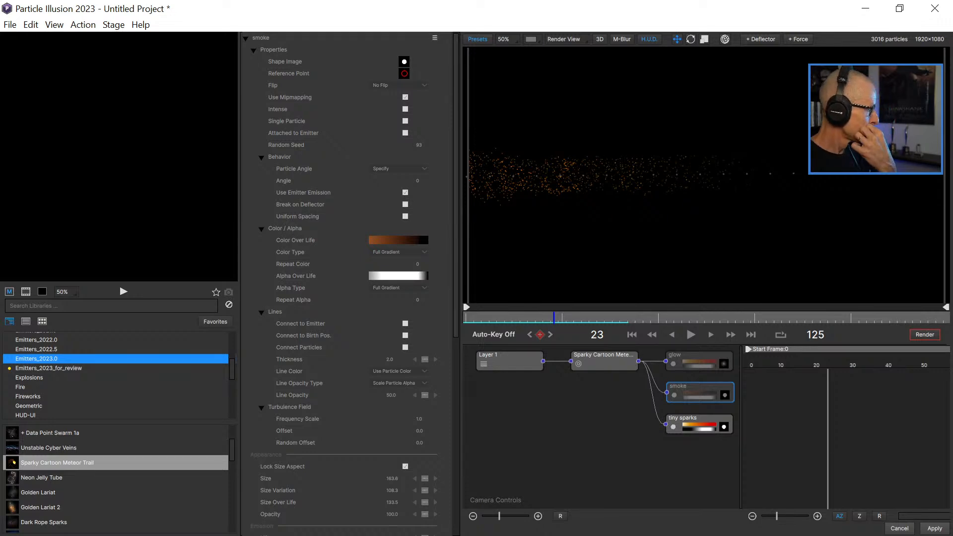
Play the animation from frame 9 with only the tiny sparks active and show the properties of the tiny sparks particle.
{"action": "left_click_drag", "start_coordinate": [554, 318], "coordinate": [501, 318]}
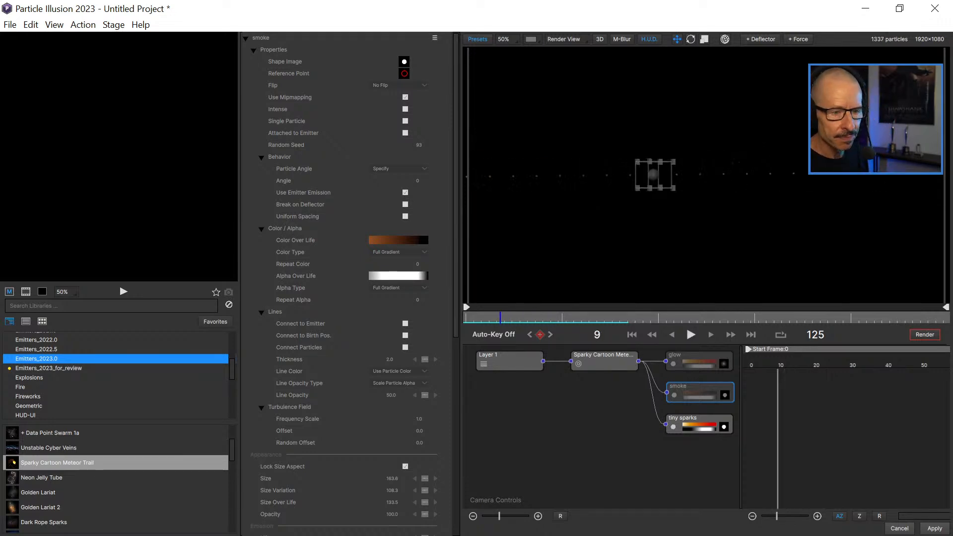
{"action": "left_click", "coordinate": [691, 334]}
{"action": "key", "text": "space"}
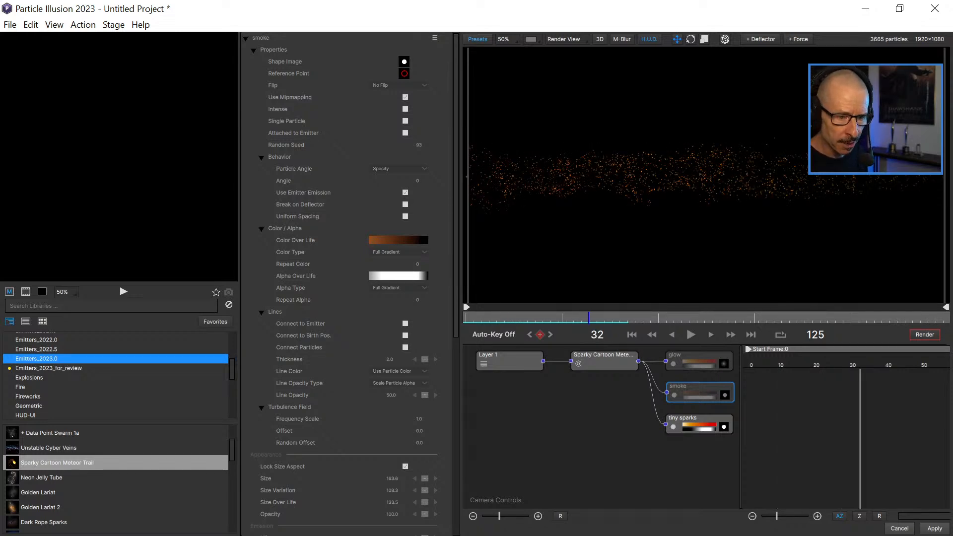
{"action": "left_click", "coordinate": [704, 418]}
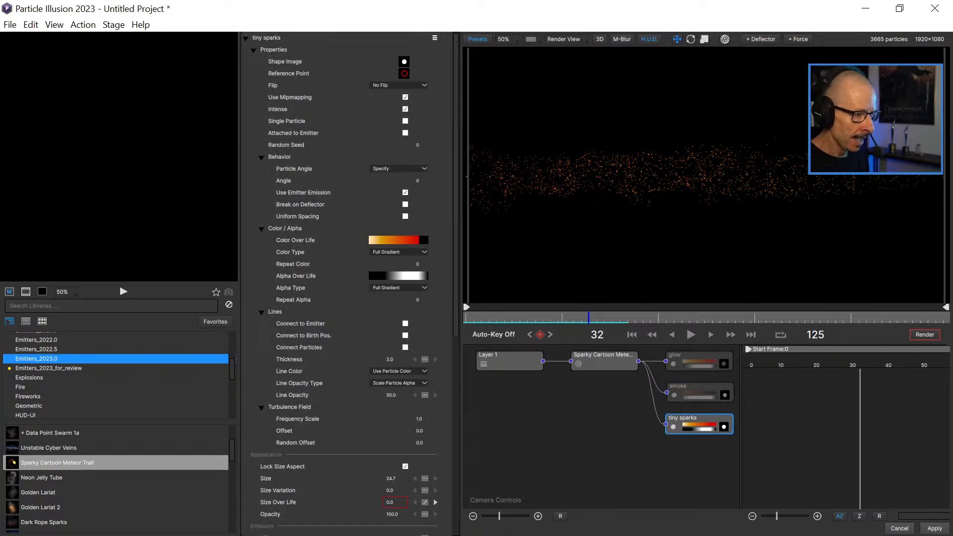
Review the tiny sparks particle's properties, from its shape and color settings down to Emission, Motion, Physics and Turbulence.
{"action": "scroll", "coordinate": [347, 283], "scroll_direction": "down", "scroll_amount": 10}
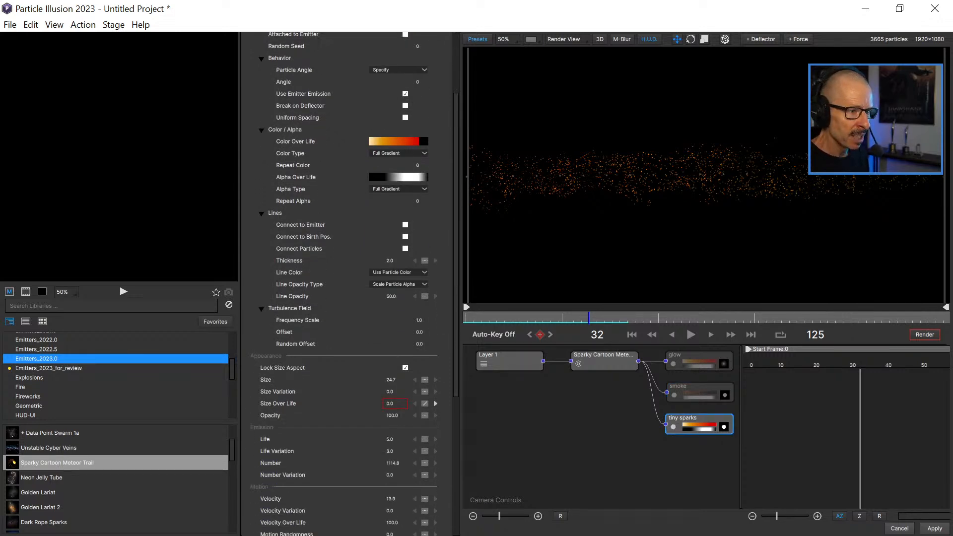
{"action": "scroll", "coordinate": [347, 283], "scroll_direction": "up", "scroll_amount": 10}
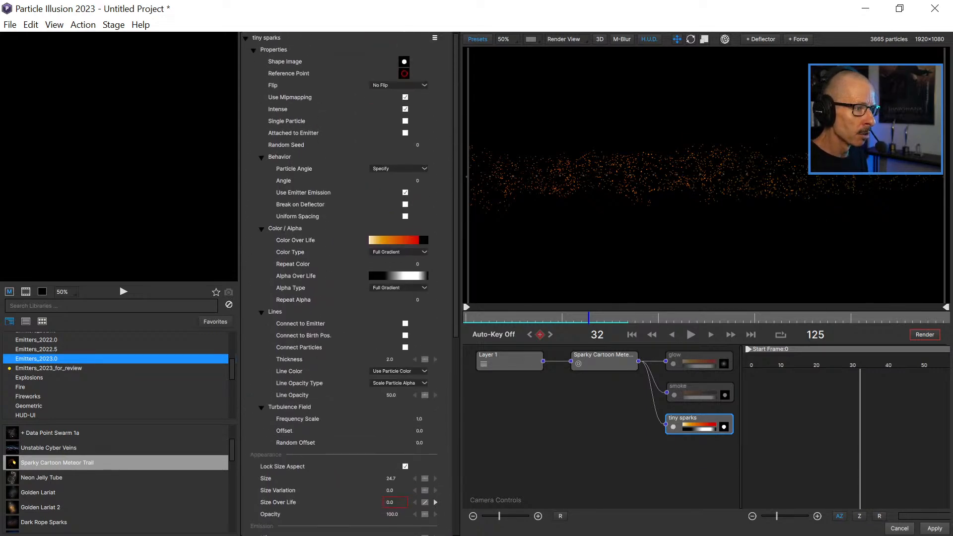
{"action": "scroll", "coordinate": [348, 282], "scroll_direction": "down", "scroll_amount": 10}
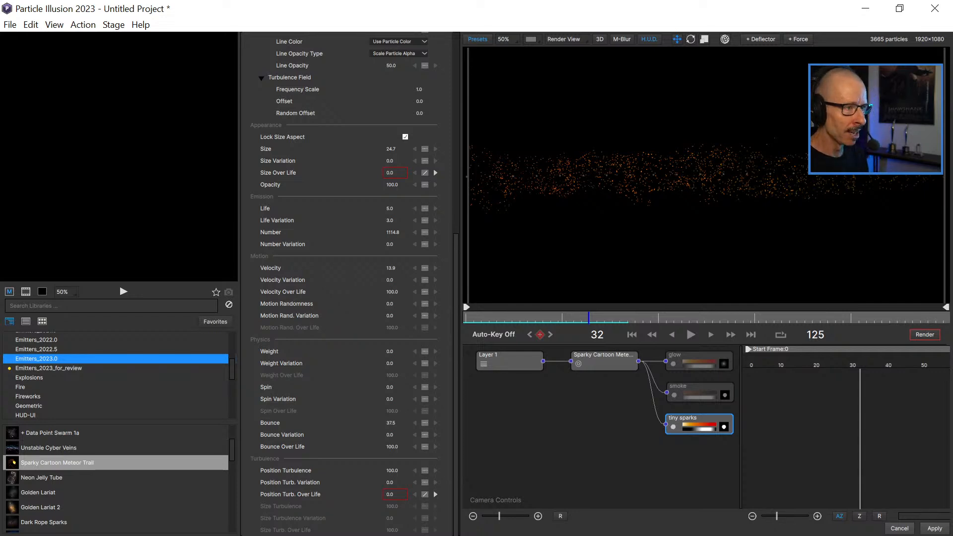
{"action": "scroll", "coordinate": [344, 282], "scroll_direction": "up", "scroll_amount": 6}
{"action": "scroll", "coordinate": [344, 283], "scroll_direction": "down", "scroll_amount": 4}
{"action": "scroll", "coordinate": [344, 283], "scroll_direction": "down", "scroll_amount": 2}
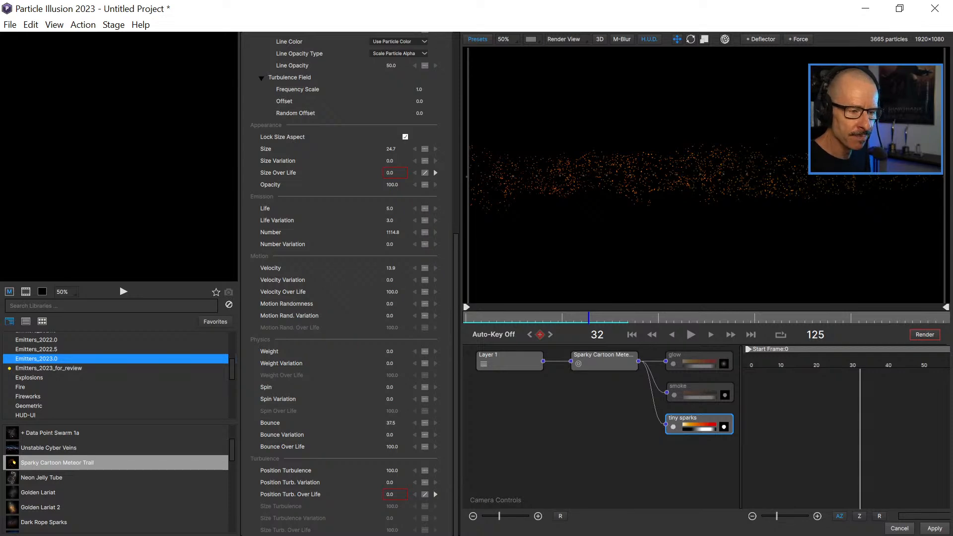
Set the Size of the Sparky Cartoon Meteor Trail emitter to 100.
{"action": "left_click", "coordinate": [604, 361]}
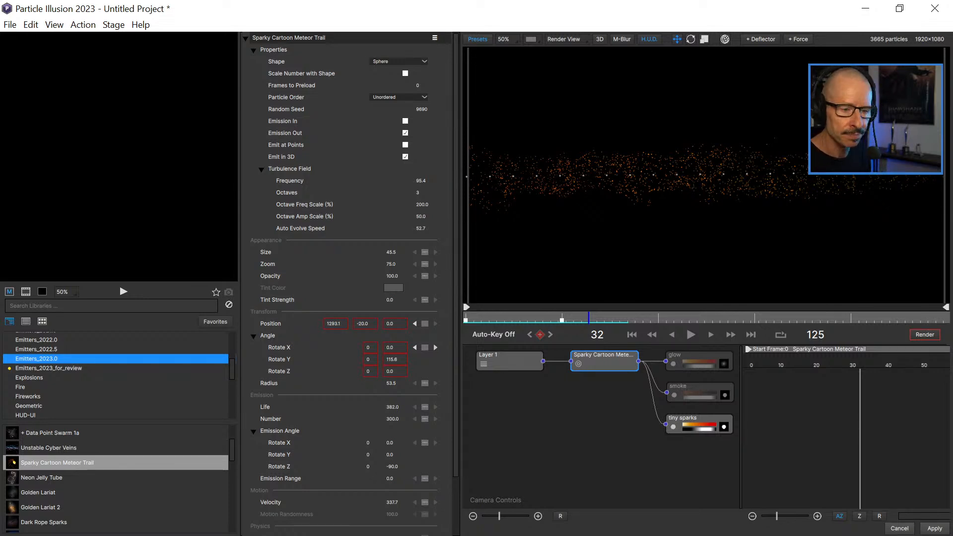
{"action": "double_click", "coordinate": [391, 252]}
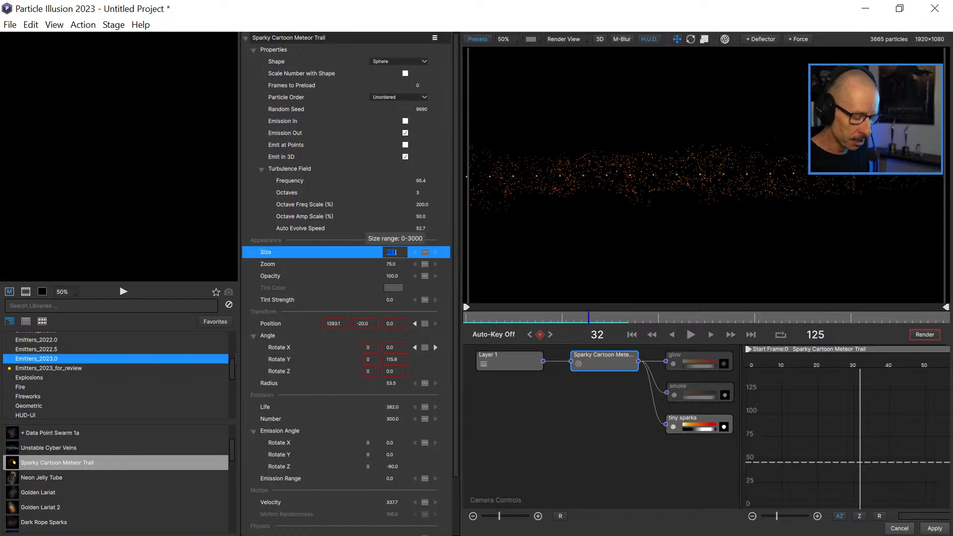
{"action": "type", "text": "100"}
{"action": "key", "text": "Return"}
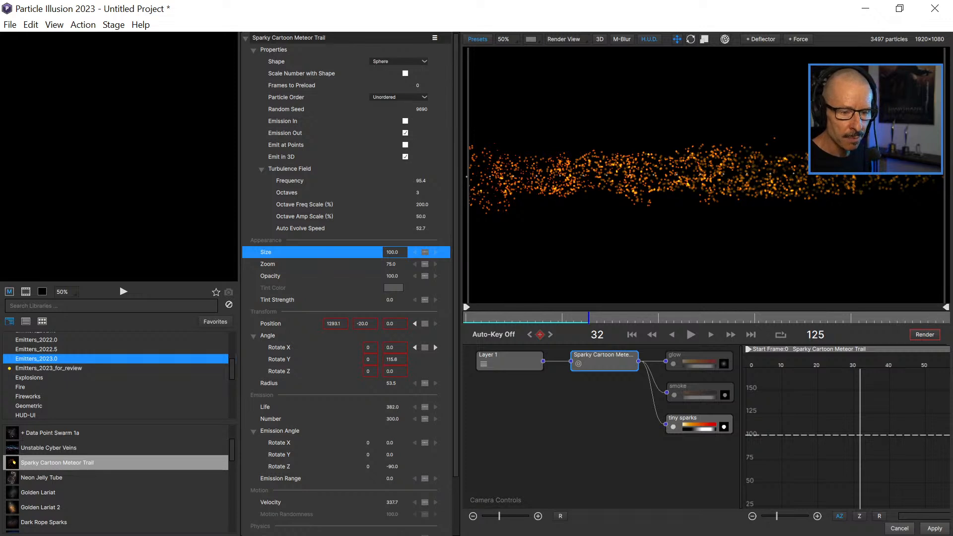
Reduce the tiny sparks particle's Size to 16.7, then play from frame 0 to frame 37 and inspect the sparks up close.
{"action": "left_click", "coordinate": [695, 418]}
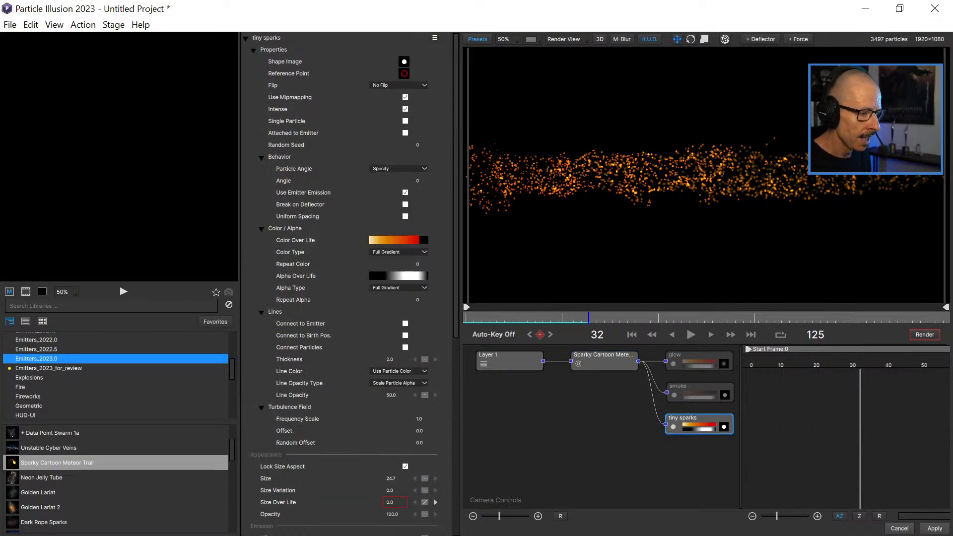
{"action": "left_click_drag", "start_coordinate": [392, 478], "coordinate": [389, 479]}
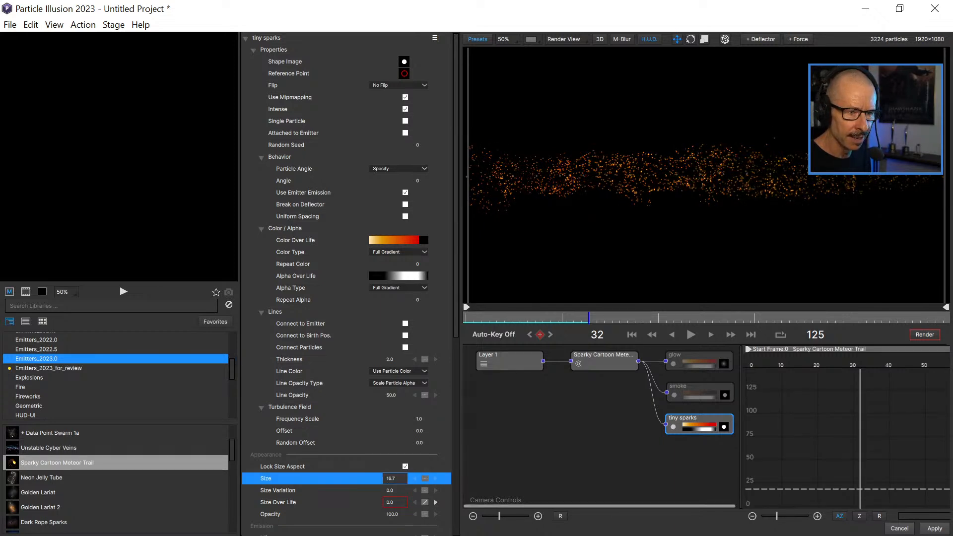
{"action": "key", "text": "Home"}
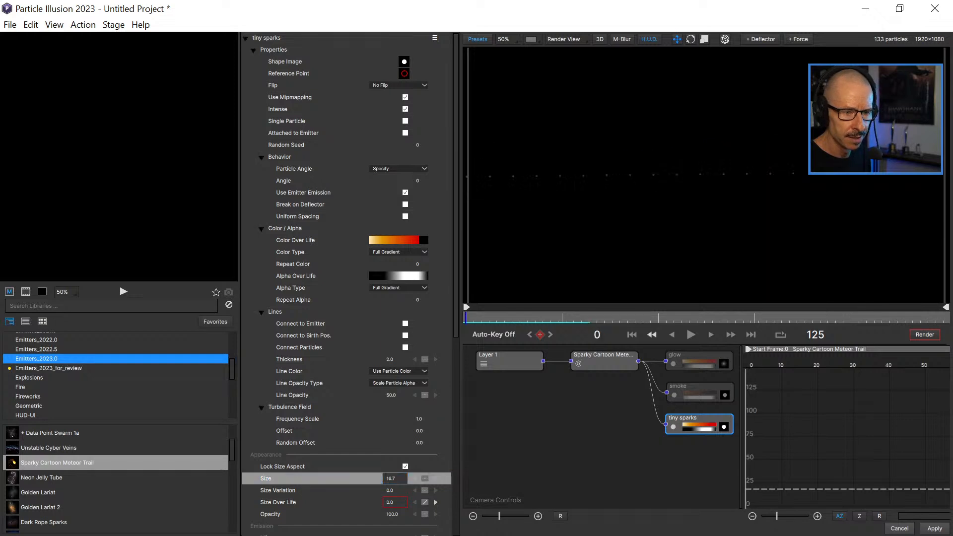
{"action": "left_click", "coordinate": [691, 334]}
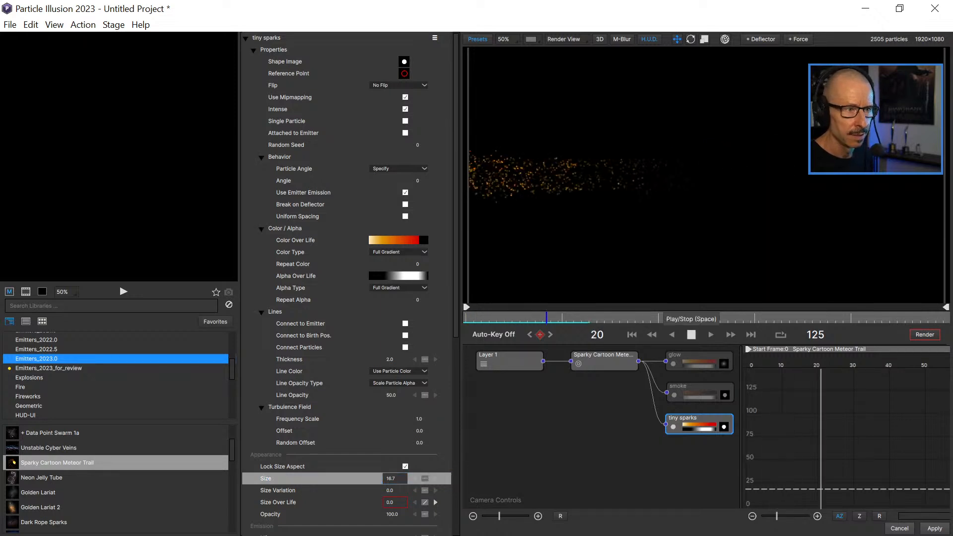
{"action": "left_click", "coordinate": [691, 334]}
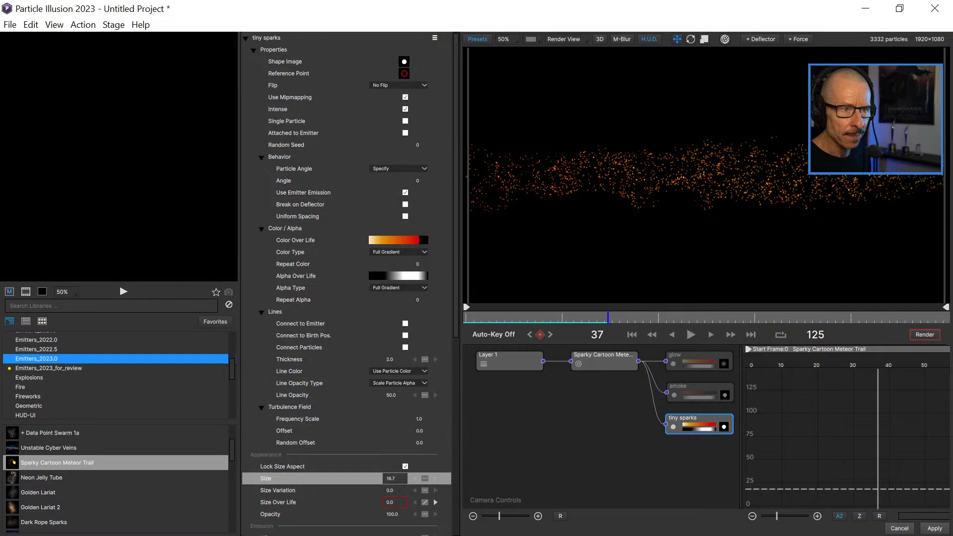
{"action": "scroll", "coordinate": [707, 175], "scroll_direction": "up", "scroll_amount": 1}
{"action": "scroll", "coordinate": [706, 174], "scroll_direction": "up", "scroll_amount": 1}
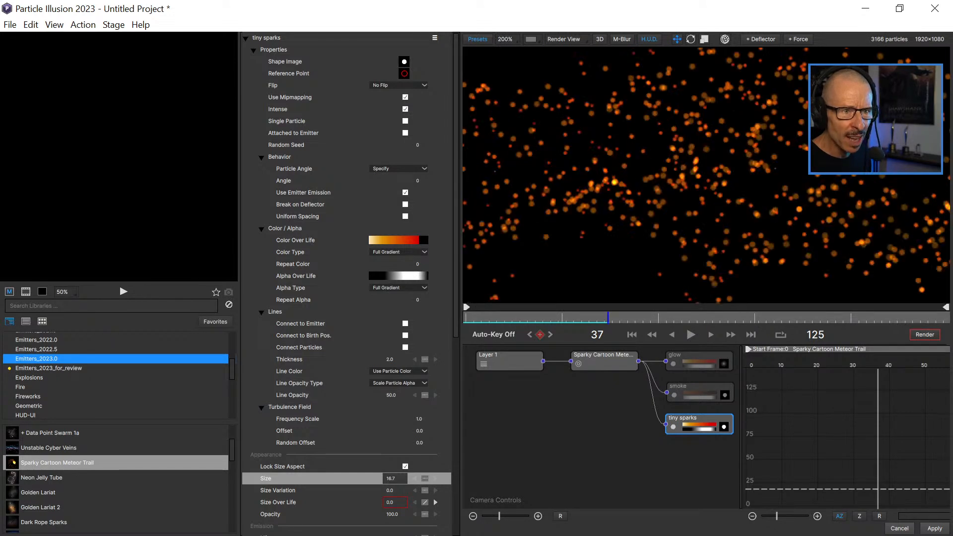
{"action": "scroll", "coordinate": [705, 174], "scroll_direction": "down", "scroll_amount": 1}
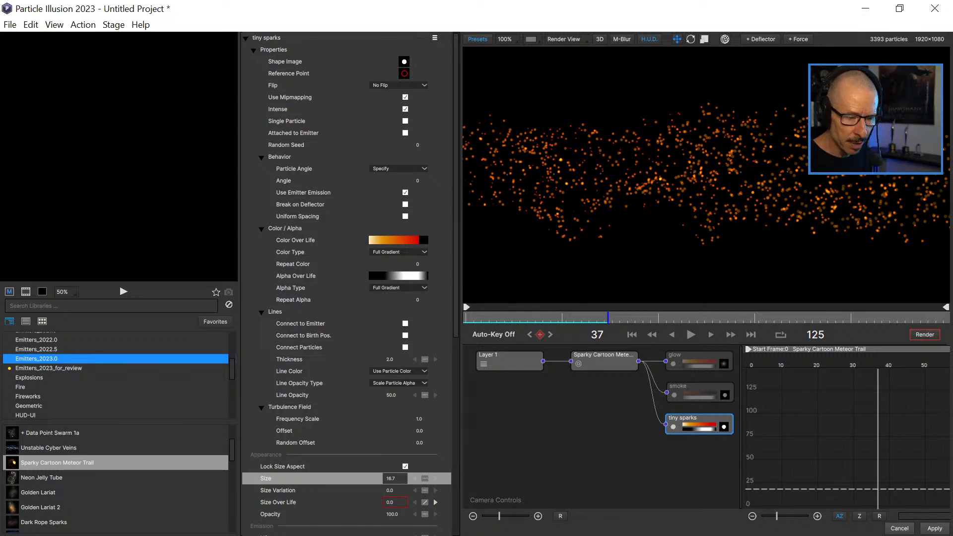
Compare the property lists of the Sparky Cartoon Meteor Trail emitter and the tiny sparks particle.
{"action": "left_click", "coordinate": [604, 362]}
{"action": "scroll", "coordinate": [346, 283], "scroll_direction": "down", "scroll_amount": 3}
{"action": "scroll", "coordinate": [346, 283], "scroll_direction": "up", "scroll_amount": 3}
{"action": "scroll", "coordinate": [346, 282], "scroll_direction": "down", "scroll_amount": 3}
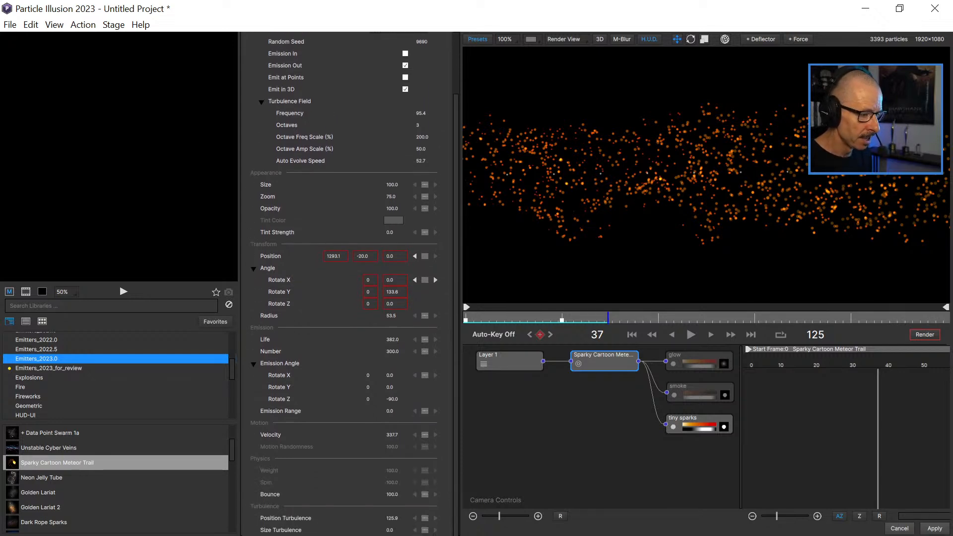
{"action": "scroll", "coordinate": [346, 283], "scroll_direction": "up", "scroll_amount": 3}
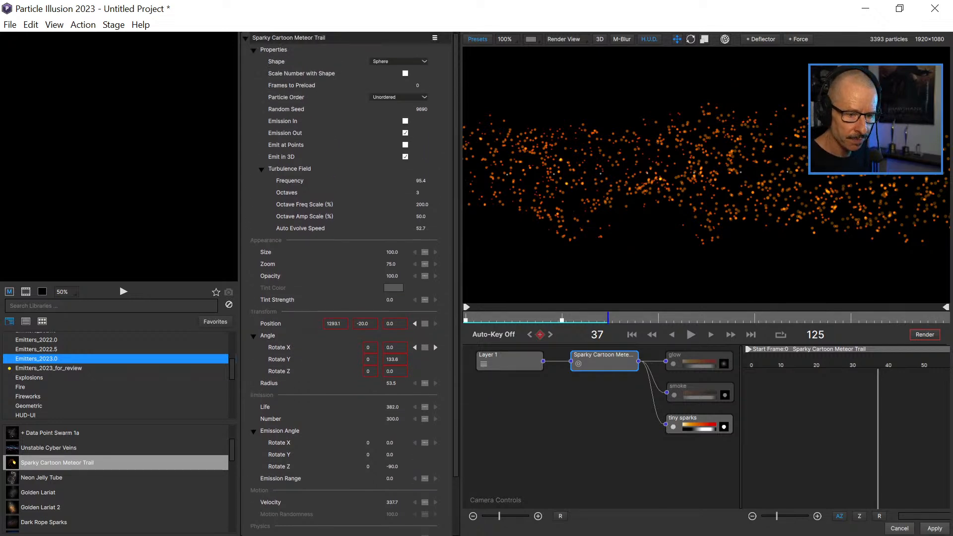
{"action": "left_click", "coordinate": [697, 419]}
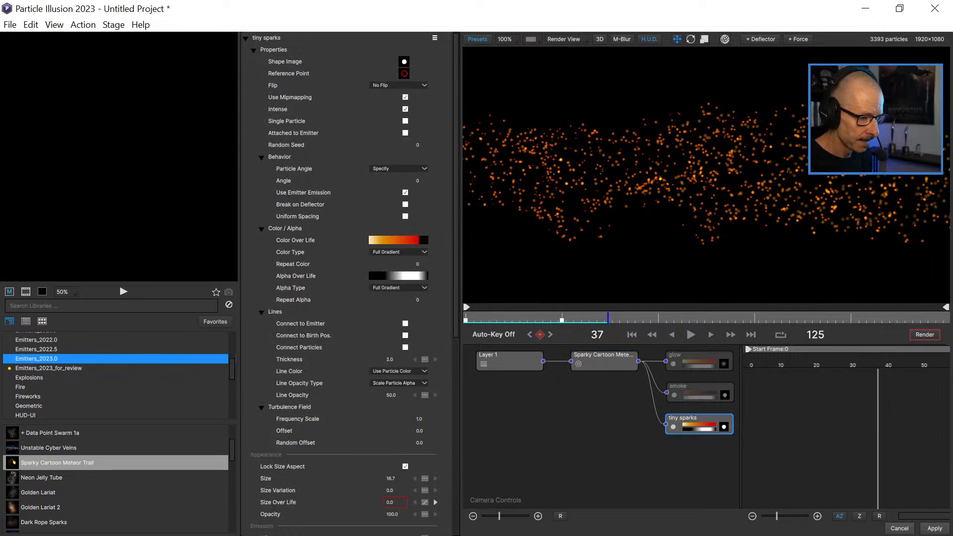
{"action": "scroll", "coordinate": [706, 174], "scroll_direction": "up", "scroll_amount": 1}
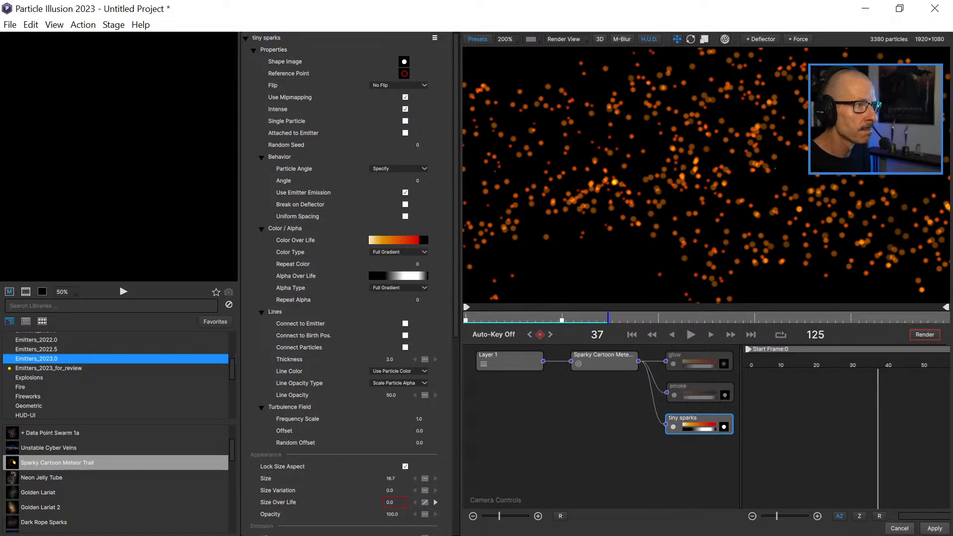
{"action": "scroll", "coordinate": [347, 283], "scroll_direction": "down", "scroll_amount": 6}
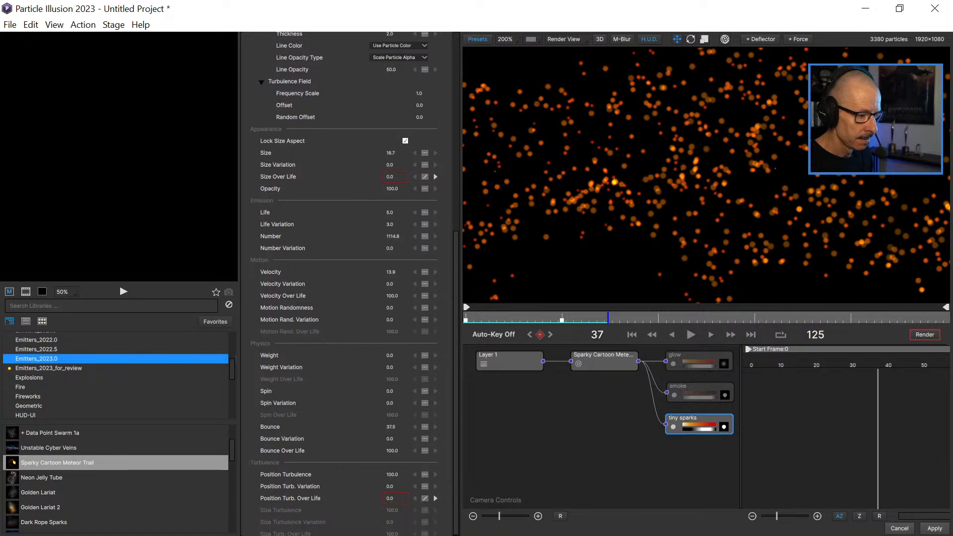
{"action": "scroll", "coordinate": [348, 283], "scroll_direction": "up", "scroll_amount": 1}
{"action": "scroll", "coordinate": [347, 283], "scroll_direction": "down", "scroll_amount": 1}
{"action": "scroll", "coordinate": [347, 283], "scroll_direction": "up", "scroll_amount": 6}
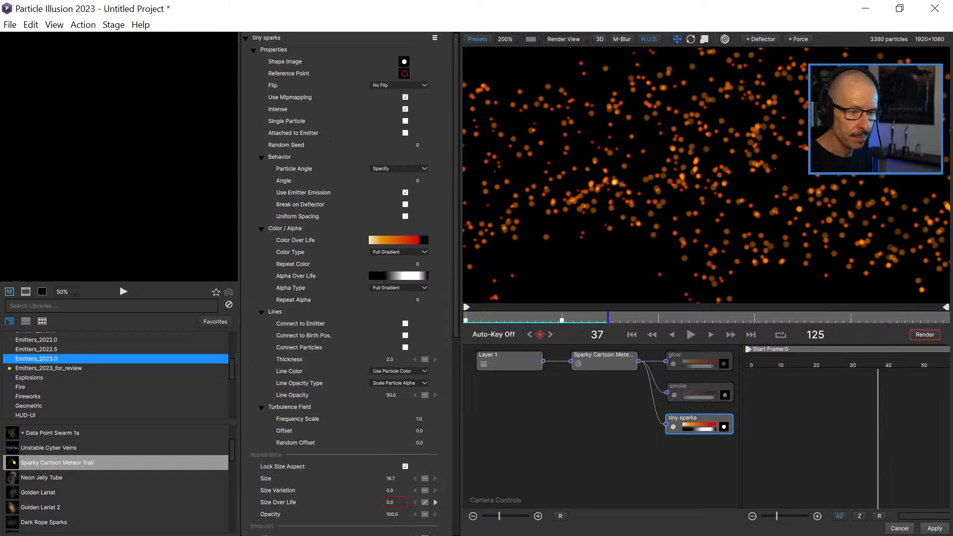
Examine the meteor emitter's Appearance, Transform, Emission and Motion properties, and scrub back to frame 33.
{"action": "left_click", "coordinate": [604, 362]}
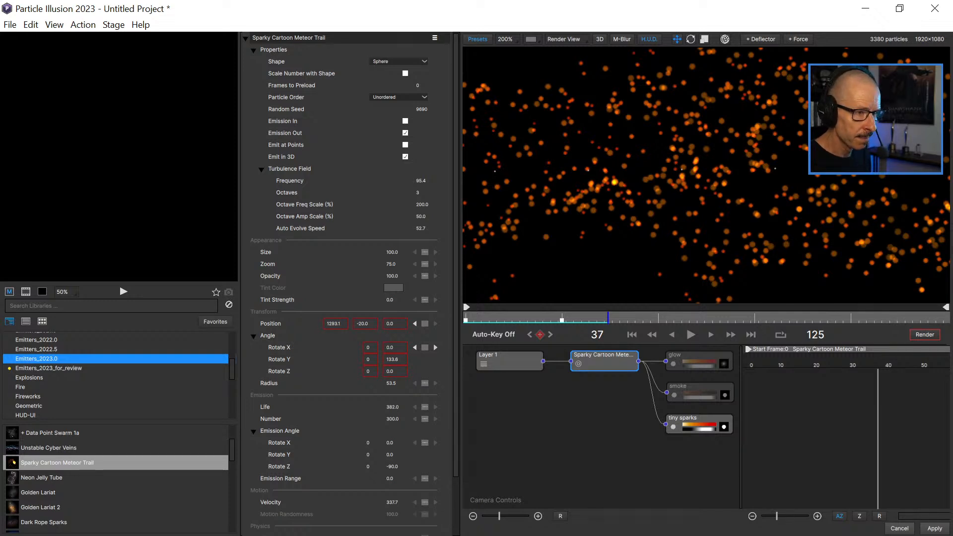
{"action": "scroll", "coordinate": [355, 279], "scroll_direction": "down", "scroll_amount": 3}
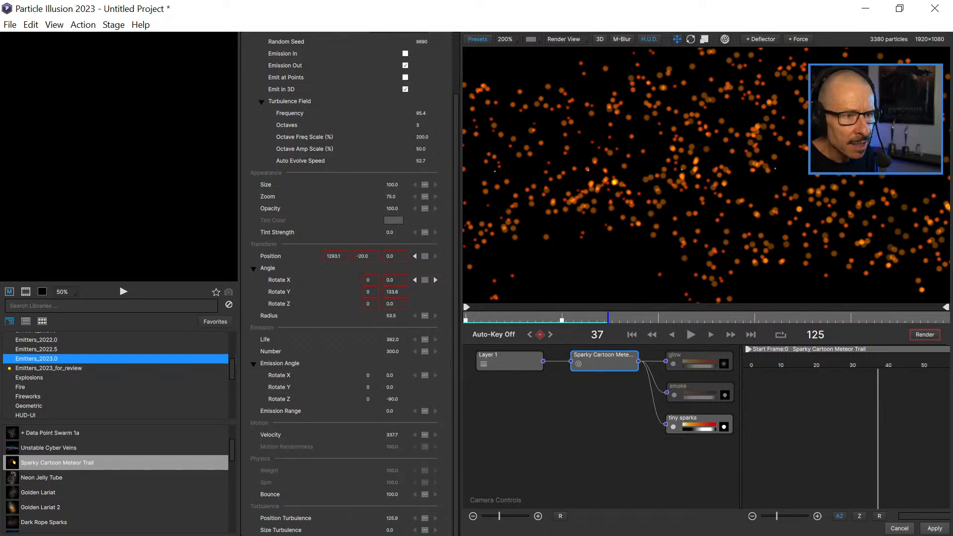
{"action": "mouse_move", "coordinate": [608, 318]}
{"action": "left_mouse_down"}
{"action": "mouse_move", "coordinate": [562, 317]}
{"action": "mouse_move", "coordinate": [609, 317]}
{"action": "mouse_move", "coordinate": [593, 318]}
{"action": "left_mouse_up"}
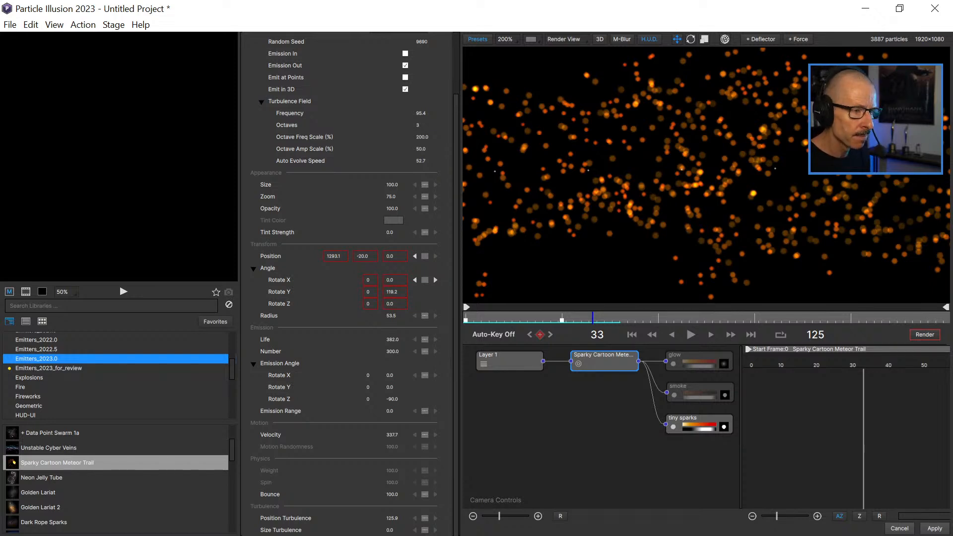
{"action": "scroll", "coordinate": [347, 283], "scroll_direction": "up", "scroll_amount": 3}
{"action": "scroll", "coordinate": [347, 282], "scroll_direction": "down", "scroll_amount": 3}
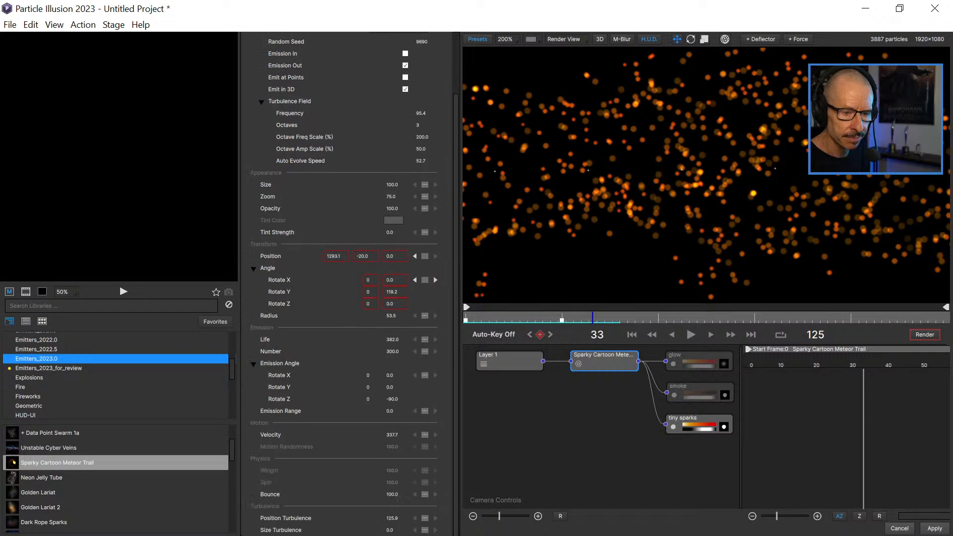
Show the tiny sparks' Size Over Life curve in a widened graph, fit the full curve and scrub along the particle's life.
{"action": "left_click", "coordinate": [698, 419]}
{"action": "scroll", "coordinate": [344, 283], "scroll_direction": "down", "scroll_amount": 12}
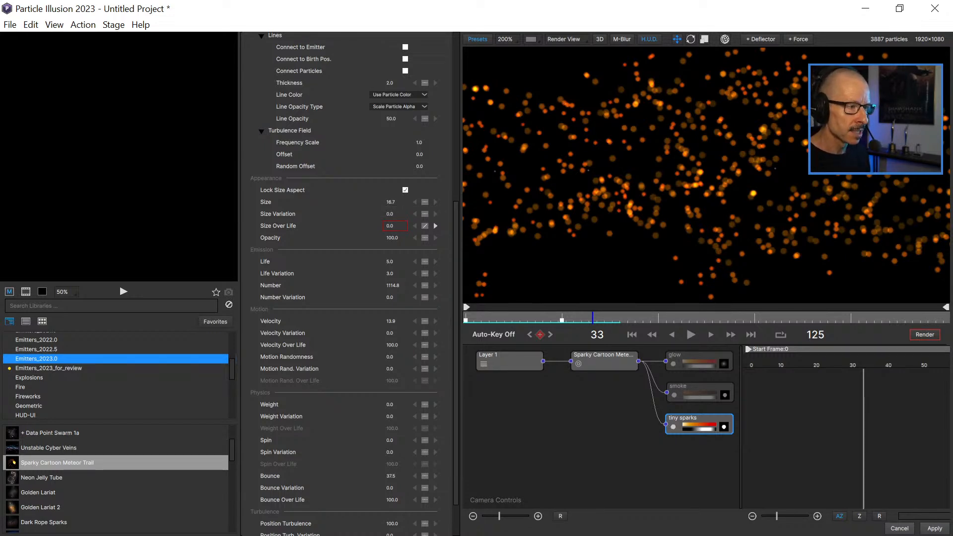
{"action": "scroll", "coordinate": [345, 283], "scroll_direction": "down", "scroll_amount": 3}
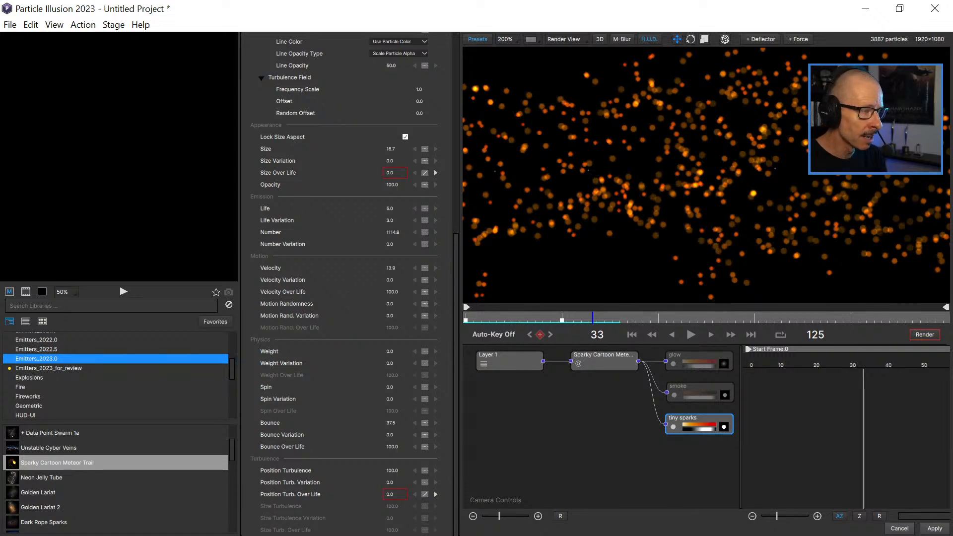
{"action": "left_click", "coordinate": [278, 173]}
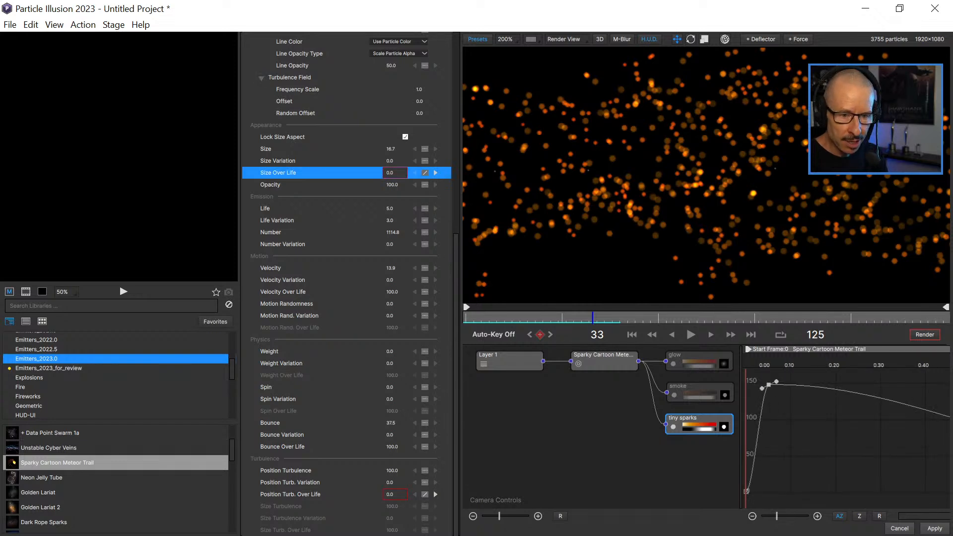
{"action": "left_click_drag", "start_coordinate": [742, 431], "coordinate": [545, 431]}
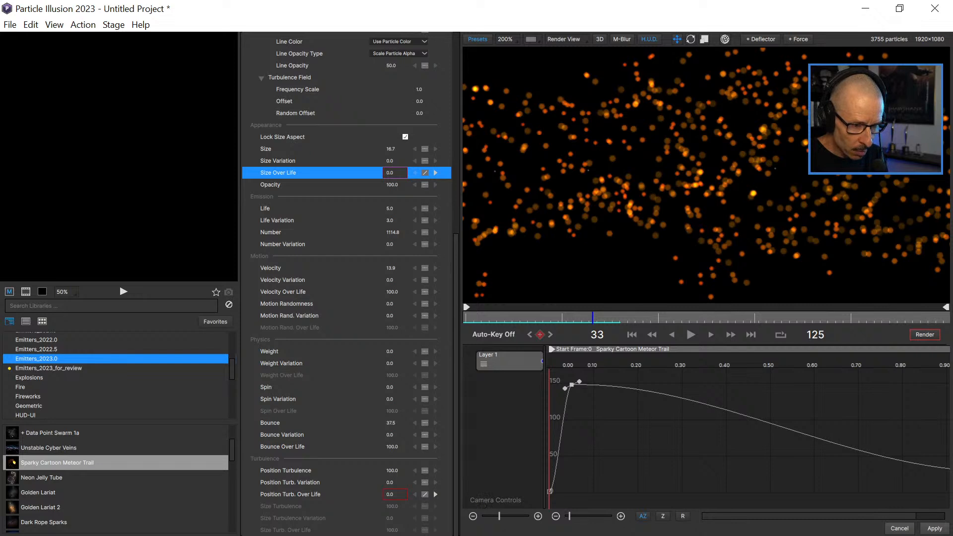
{"action": "mouse_move", "coordinate": [551, 365]}
{"action": "left_mouse_down"}
{"action": "mouse_move", "coordinate": [583, 366]}
{"action": "mouse_move", "coordinate": [548, 365]}
{"action": "left_mouse_up"}
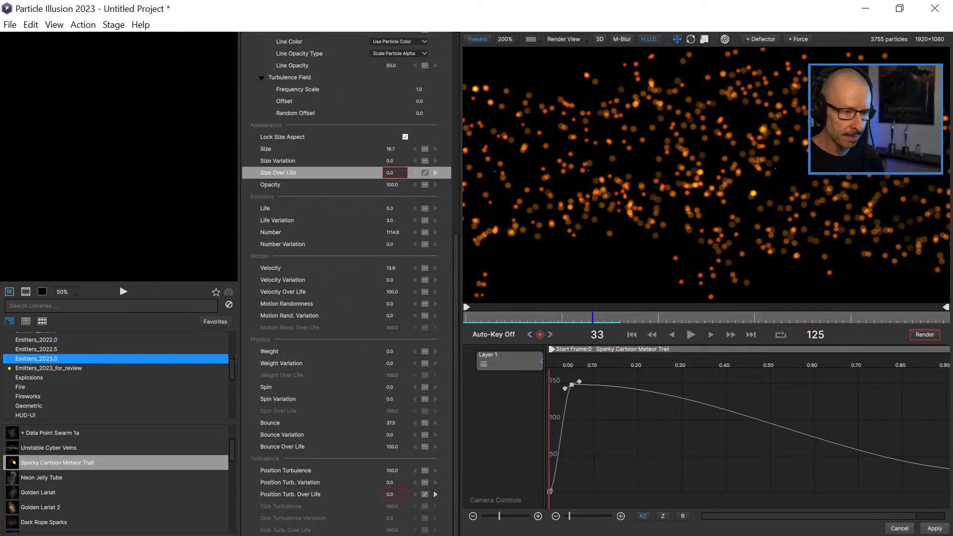
{"action": "left_click_drag", "start_coordinate": [549, 366], "coordinate": [811, 365]}
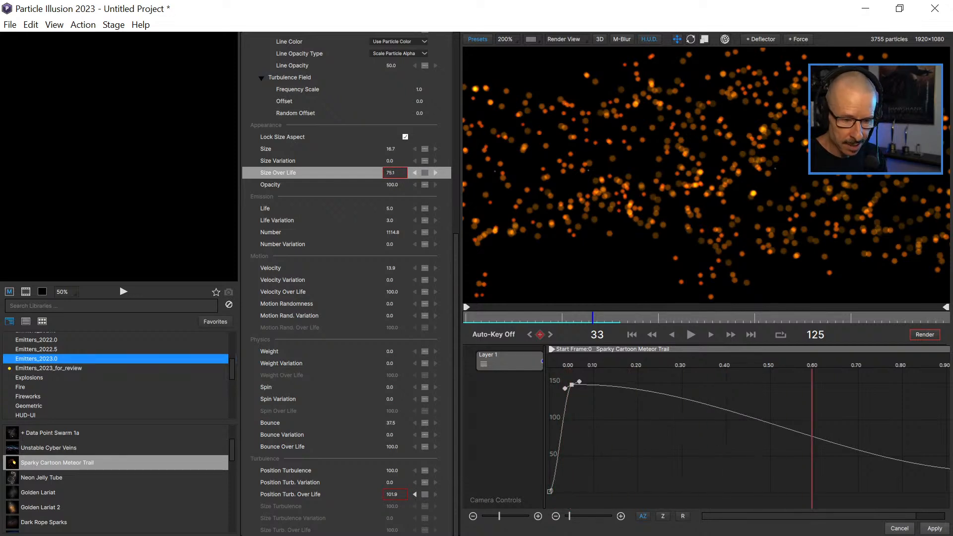
{"action": "left_click", "coordinate": [682, 516]}
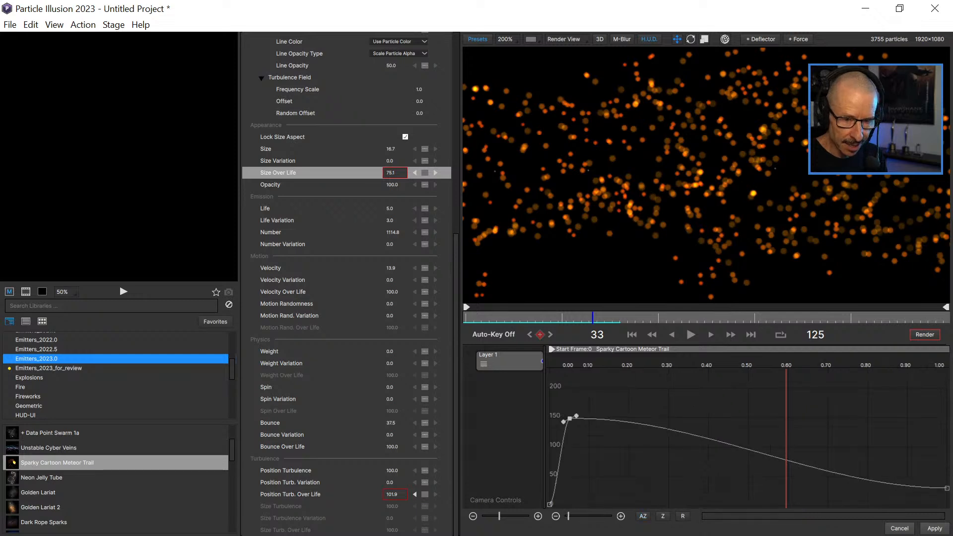
{"action": "left_click_drag", "start_coordinate": [786, 365], "coordinate": [548, 365]}
Play the tiny sparks animation onward and again from frame 0 to frame 42, viewing the trail at 50%.
{"action": "left_click", "coordinate": [690, 334]}
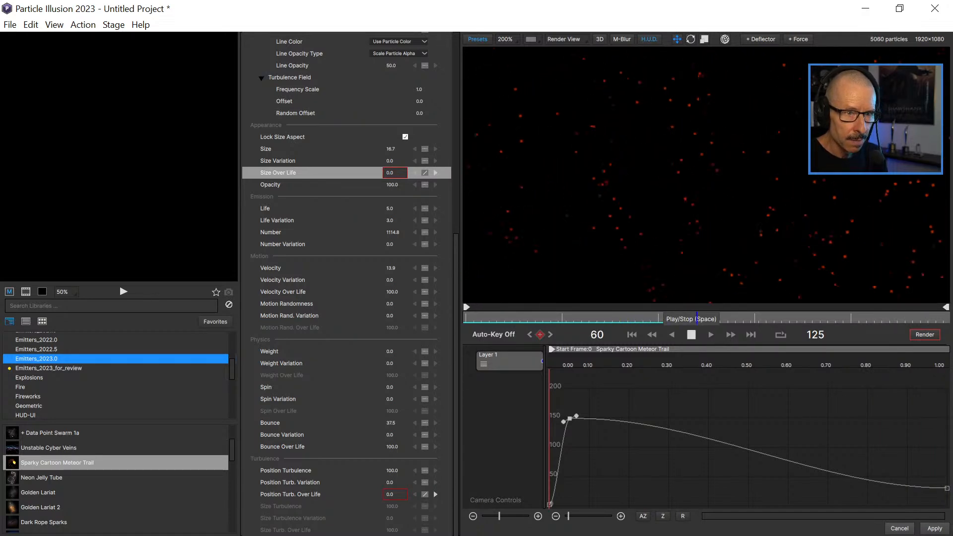
{"action": "left_click", "coordinate": [691, 335]}
{"action": "left_click_drag", "start_coordinate": [501, 318], "coordinate": [467, 317]}
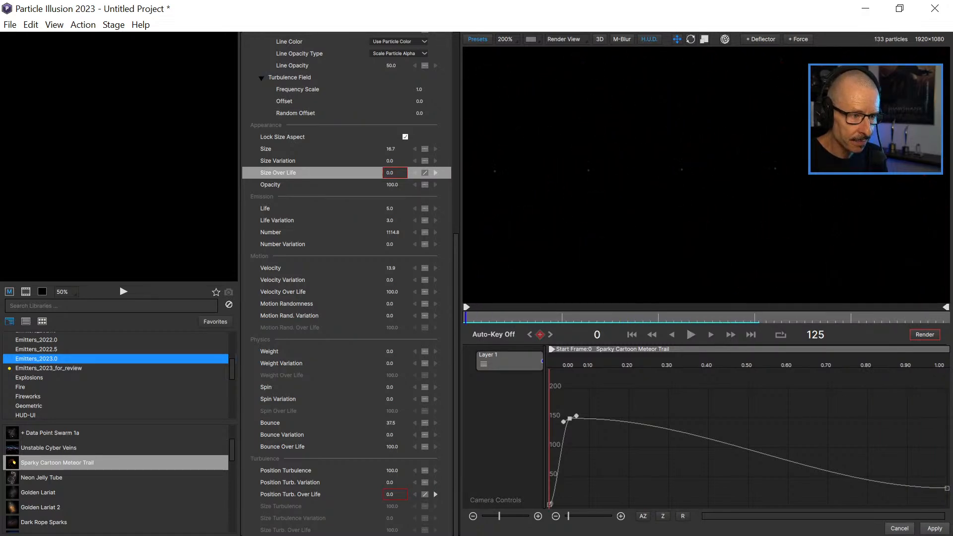
{"action": "left_click", "coordinate": [690, 335]}
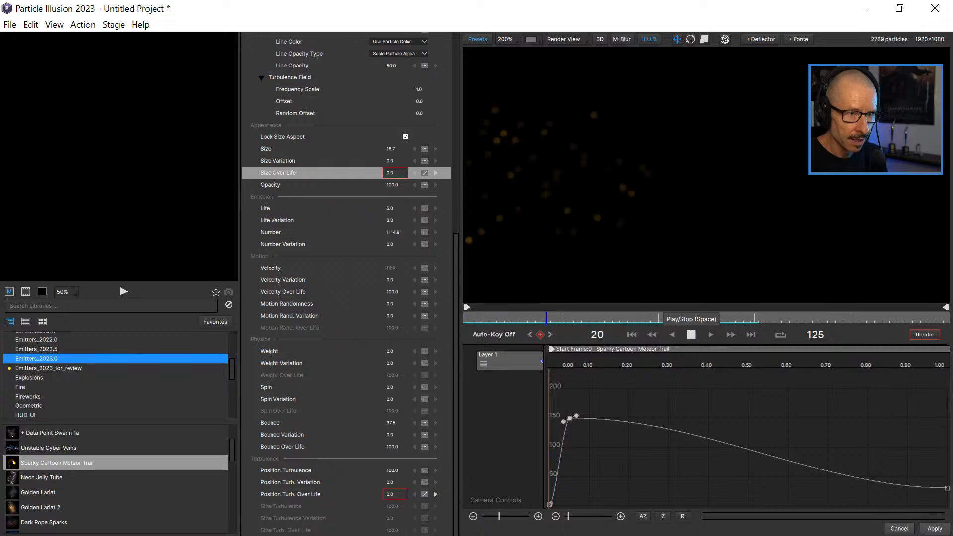
{"action": "left_click", "coordinate": [690, 335]}
{"action": "scroll", "coordinate": [705, 173], "scroll_direction": "down", "scroll_amount": 2}
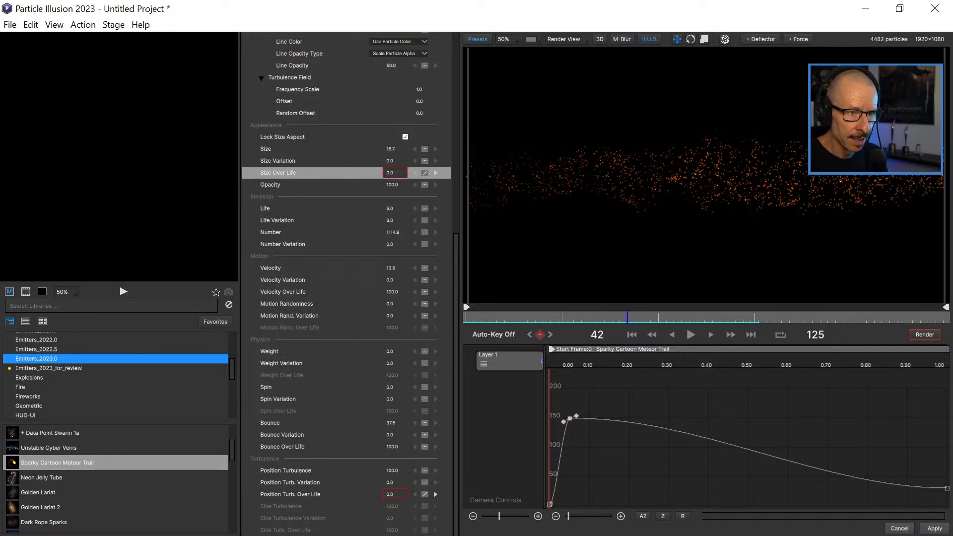
Replay the tiny sparks animation from the first frame at 100% view, then scrub to frame 42.
{"action": "scroll", "coordinate": [705, 173], "scroll_direction": "up", "scroll_amount": 2}
{"action": "left_click", "coordinate": [632, 335]}
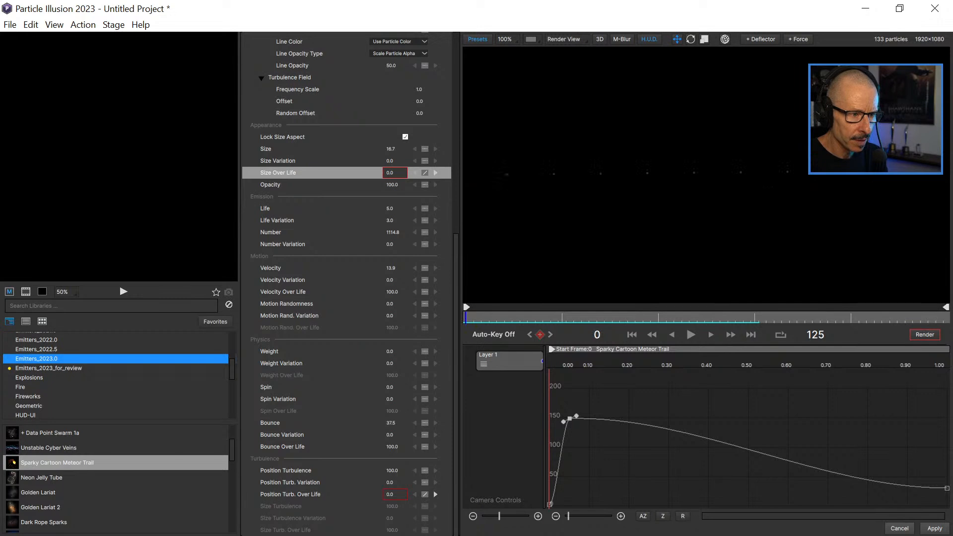
{"action": "left_click", "coordinate": [690, 334]}
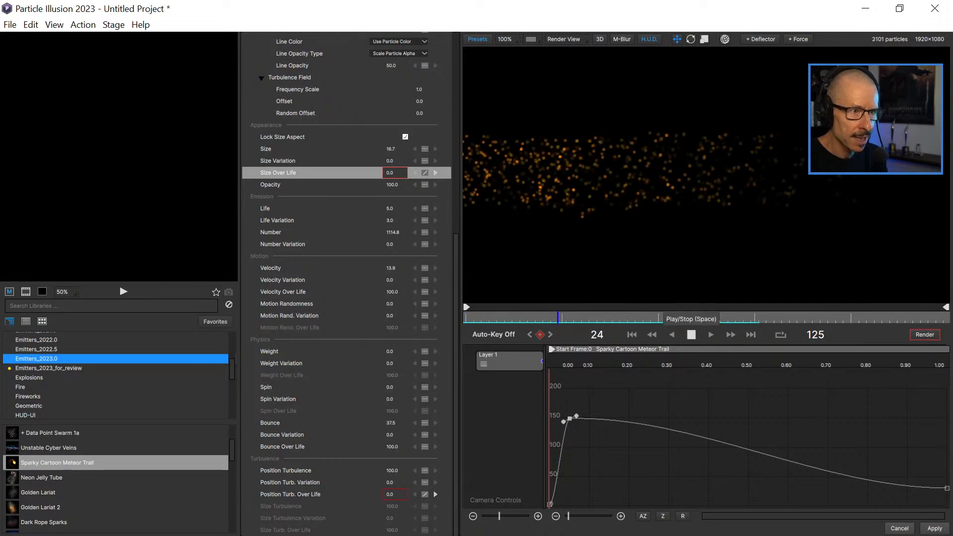
{"action": "left_click", "coordinate": [690, 335]}
{"action": "left_click_drag", "start_coordinate": [527, 318], "coordinate": [550, 318]}
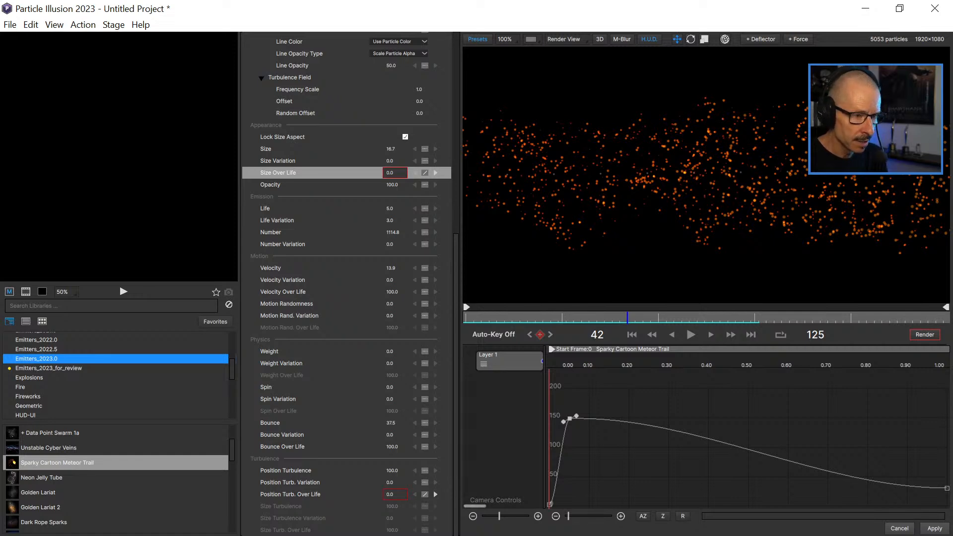
Narrow the graph to reveal the node tree, and set the tiny sparks' Size Variation to 12.
{"action": "left_click_drag", "start_coordinate": [544, 431], "coordinate": [755, 432]}
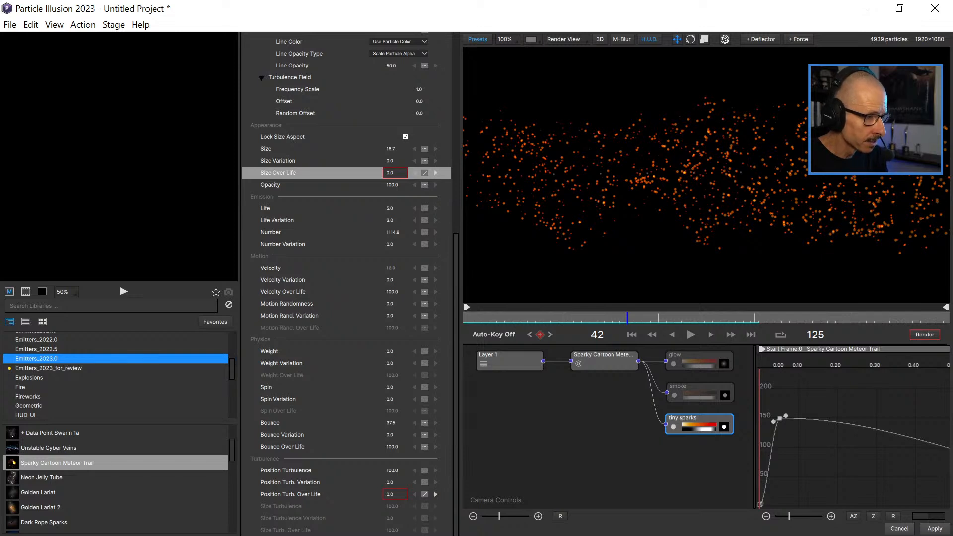
{"action": "scroll", "coordinate": [345, 283], "scroll_direction": "up", "scroll_amount": 5}
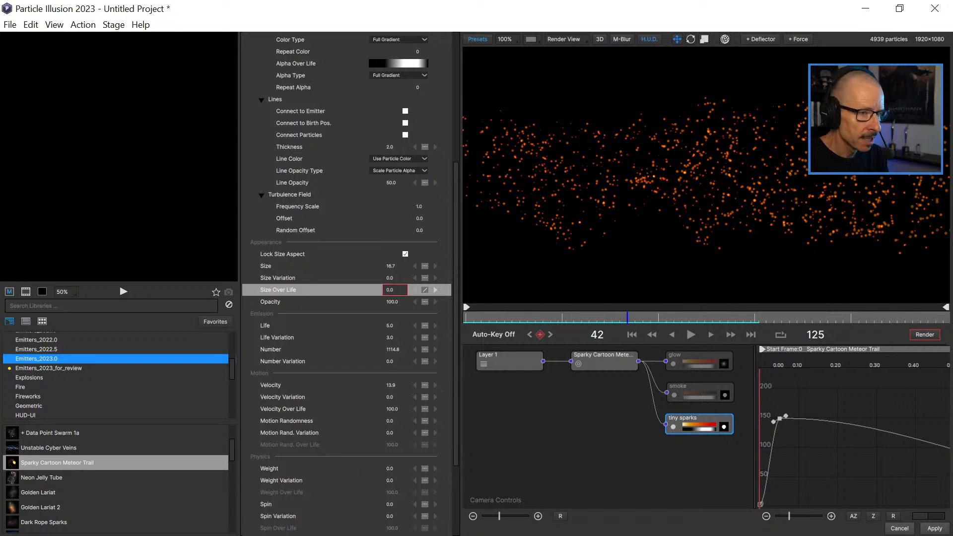
{"action": "scroll", "coordinate": [706, 175], "scroll_direction": "up", "scroll_amount": 1}
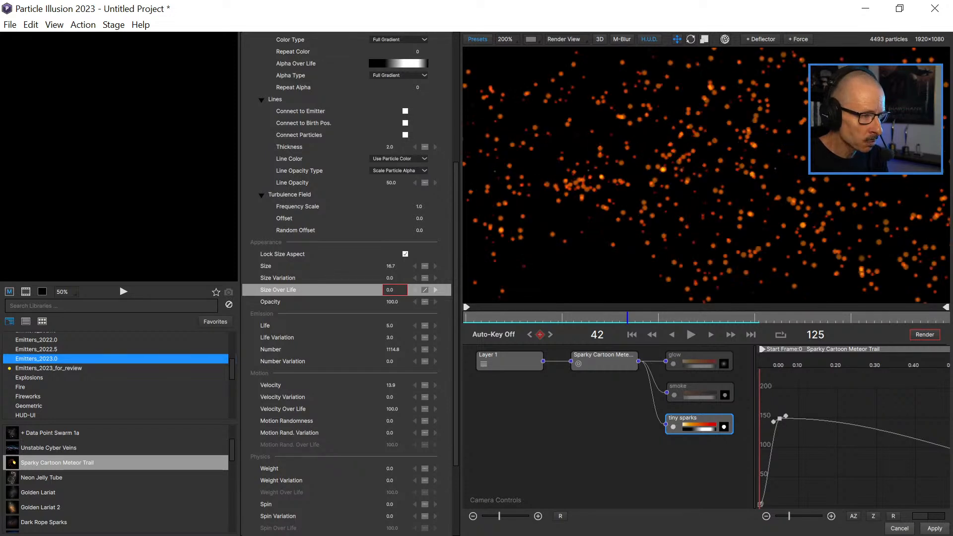
{"action": "left_click_drag", "start_coordinate": [391, 278], "coordinate": [398, 278]}
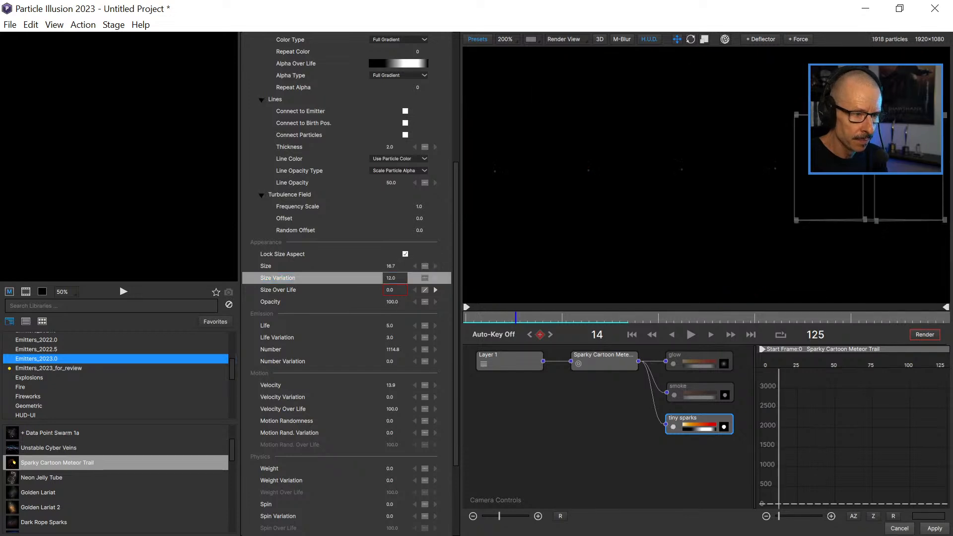
Play the size-varied tiny sparks at 100% view and scrub back to frame 23.
{"action": "left_click", "coordinate": [691, 333]}
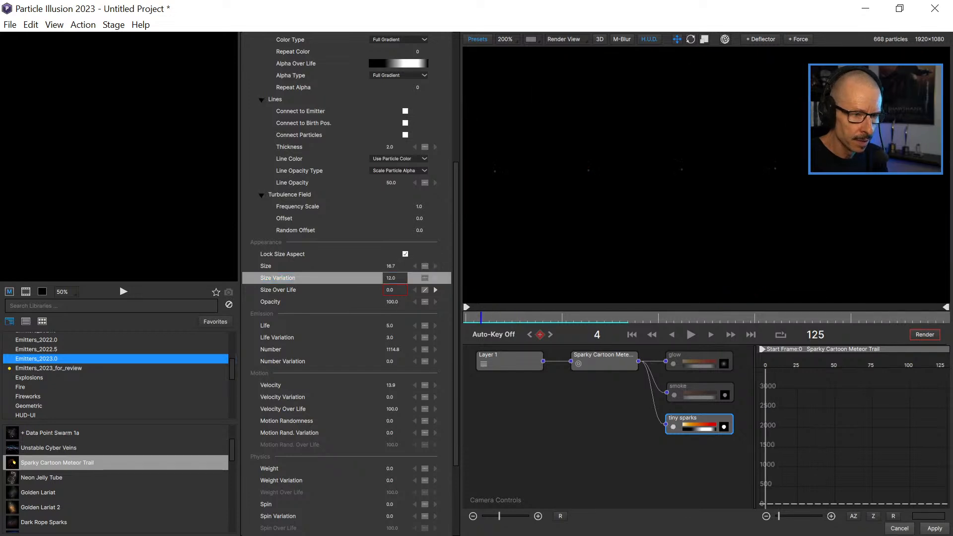
{"action": "left_click", "coordinate": [691, 334]}
{"action": "scroll", "coordinate": [695, 199], "scroll_direction": "down", "scroll_amount": 2}
{"action": "scroll", "coordinate": [694, 174], "scroll_direction": "up", "scroll_amount": 1}
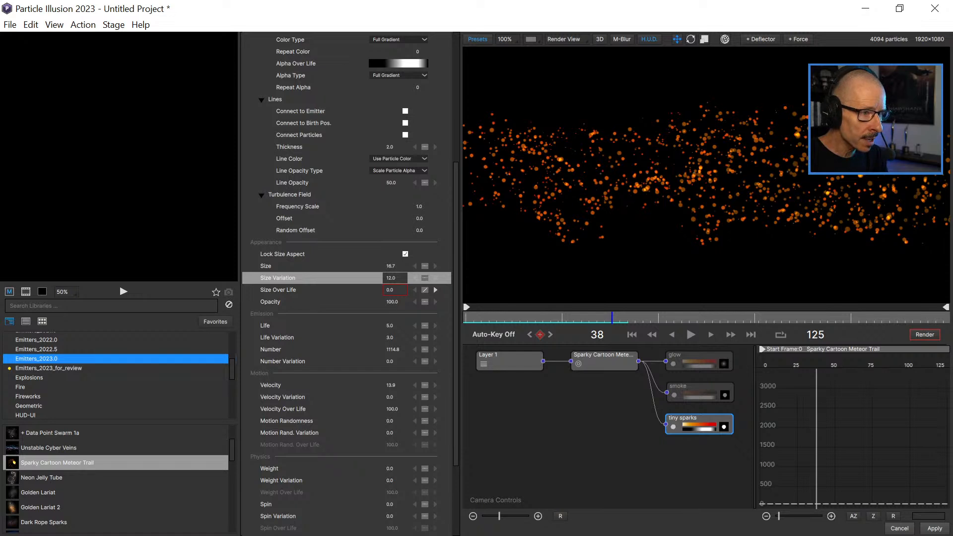
{"action": "scroll", "coordinate": [346, 282], "scroll_direction": "up", "scroll_amount": 5}
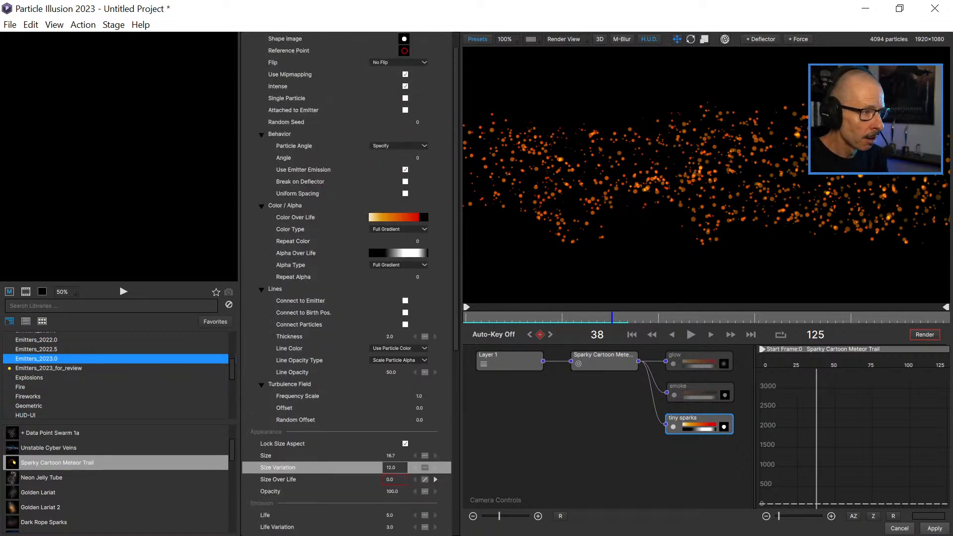
{"action": "left_click_drag", "start_coordinate": [612, 317], "coordinate": [554, 317]}
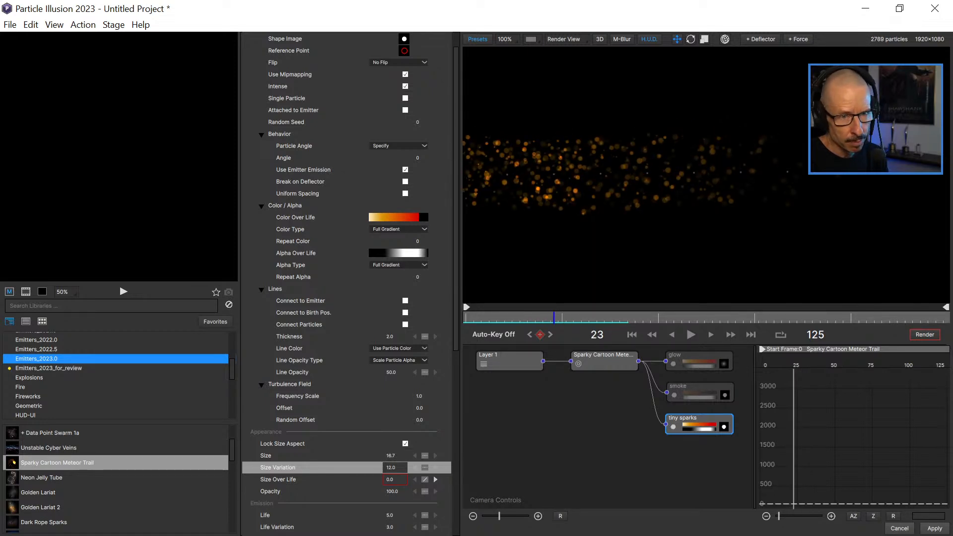
Make the tiny sparks fade in earlier by moving the Alpha Over Life gradient's second black stop to 15% and first white stop to about 35%.
{"action": "left_click", "coordinate": [398, 253]}
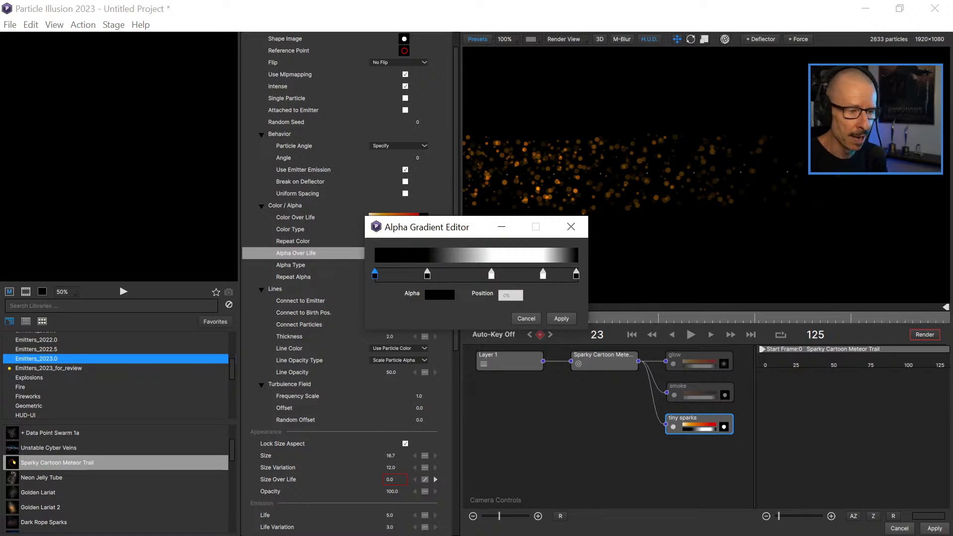
{"action": "left_click", "coordinate": [526, 319]}
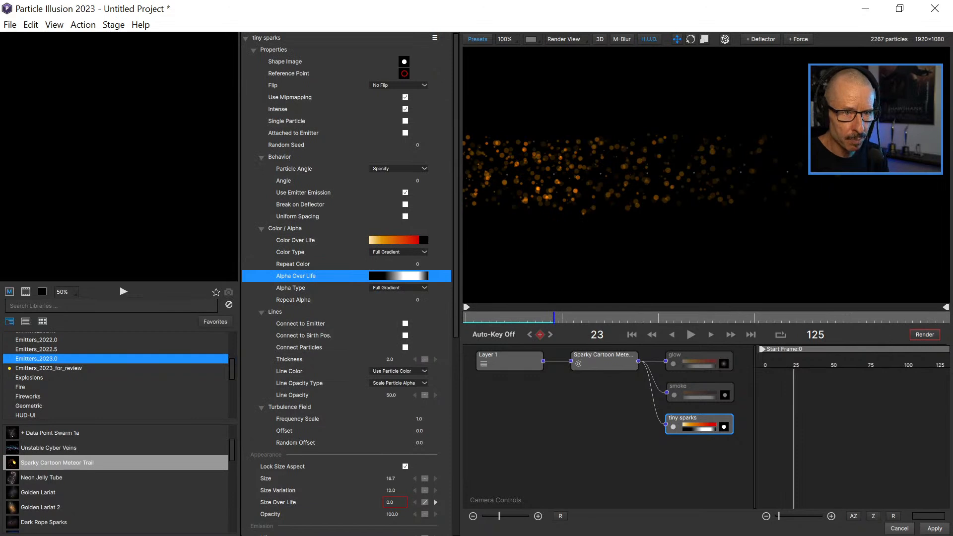
{"action": "left_click", "coordinate": [398, 275]}
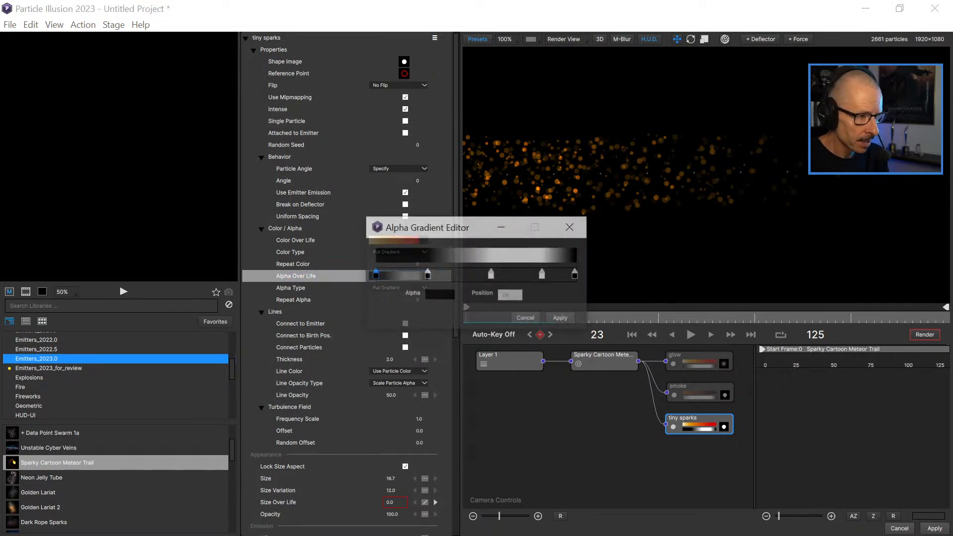
{"action": "left_click_drag", "start_coordinate": [427, 274], "coordinate": [404, 274]}
{"action": "left_click", "coordinate": [490, 273]}
{"action": "left_click_drag", "start_coordinate": [490, 274], "coordinate": [447, 274]}
{"action": "left_click", "coordinate": [404, 274]}
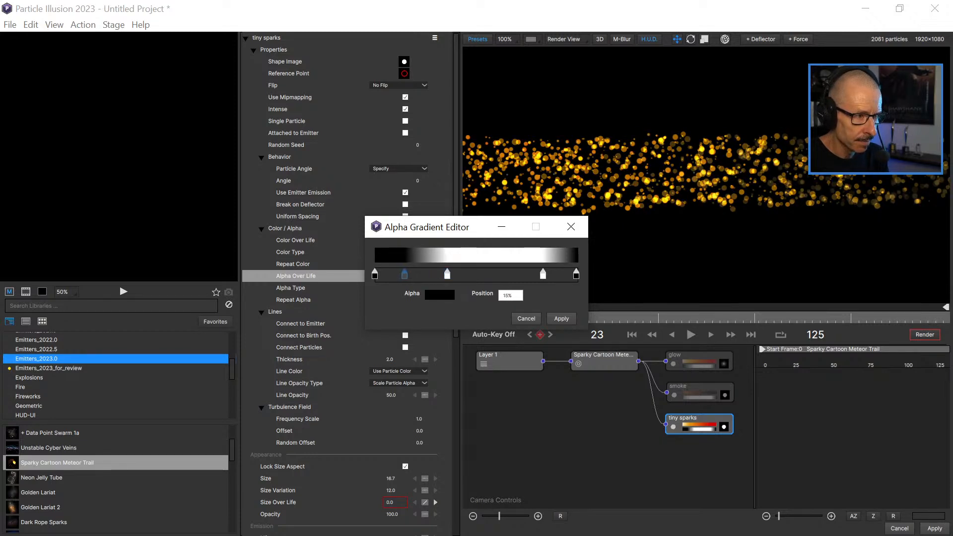
{"action": "left_click", "coordinate": [561, 319]}
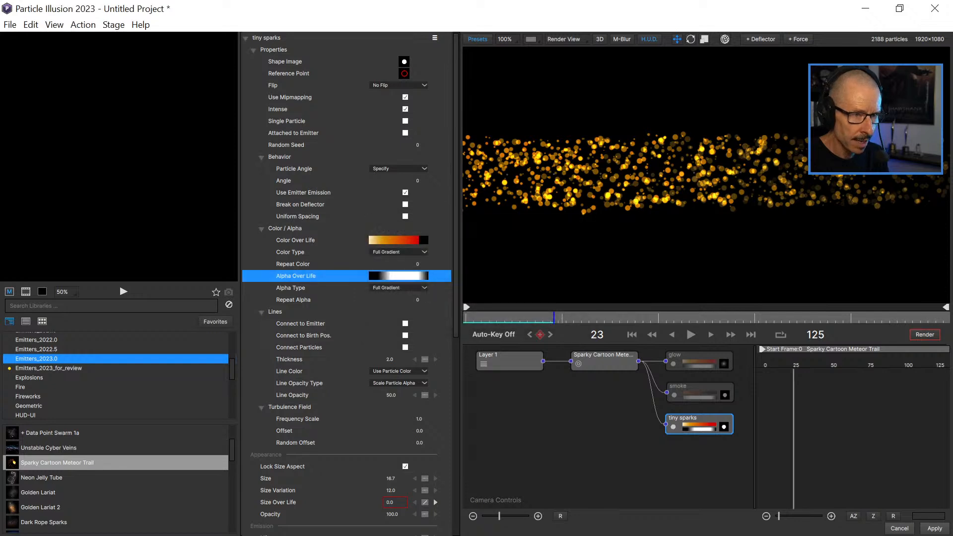
Go to frame 11 with the whole trail in view at 50% and enable the smoke particle.
{"action": "scroll", "coordinate": [706, 174], "scroll_direction": "down", "scroll_amount": 1}
{"action": "mouse_move", "coordinate": [508, 317]}
{"action": "left_mouse_down"}
{"action": "mouse_move", "coordinate": [492, 318]}
{"action": "mouse_move", "coordinate": [507, 318]}
{"action": "left_mouse_up"}
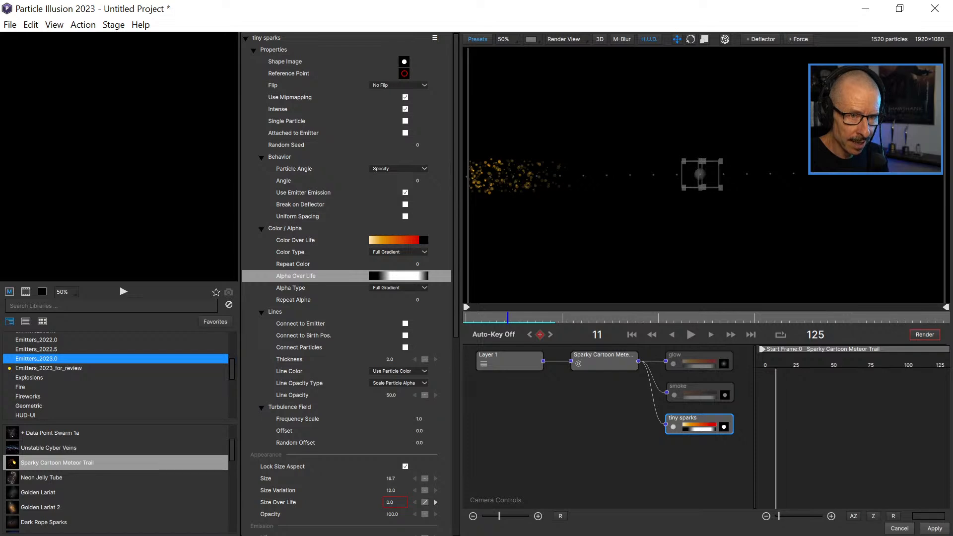
{"action": "left_click", "coordinate": [674, 395]}
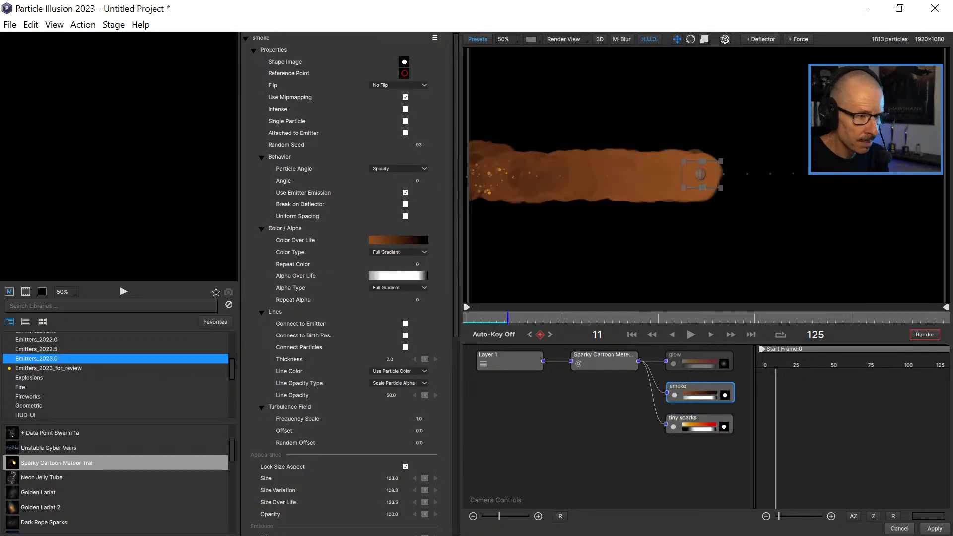
Play the smoke and tiny sparks from the start, and inspect how they overlap at frame 28.
{"action": "left_click_drag", "start_coordinate": [508, 318], "coordinate": [466, 318]}
{"action": "left_click", "coordinate": [690, 334]}
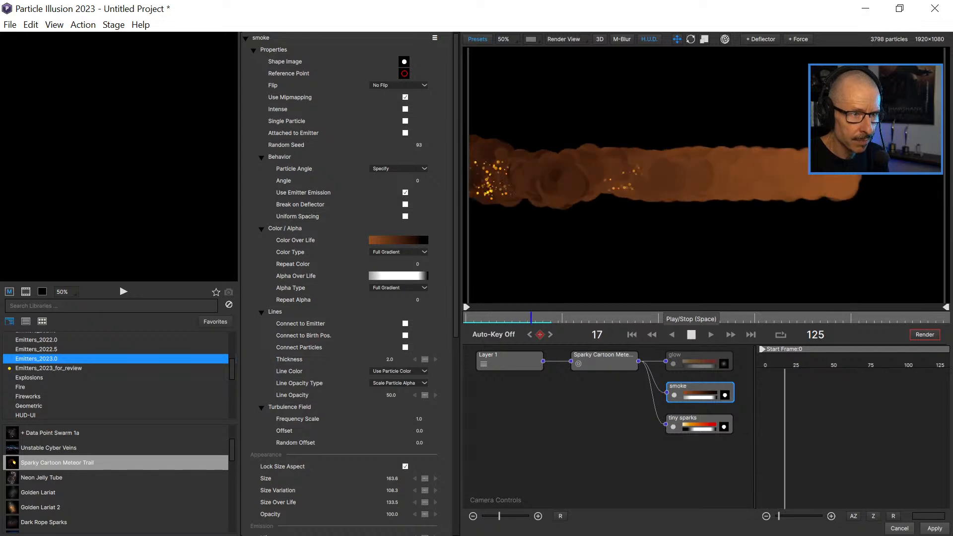
{"action": "left_click", "coordinate": [690, 334]}
{"action": "left_click_drag", "start_coordinate": [519, 317], "coordinate": [573, 318]}
{"action": "scroll", "coordinate": [706, 175], "scroll_direction": "up", "scroll_amount": 1}
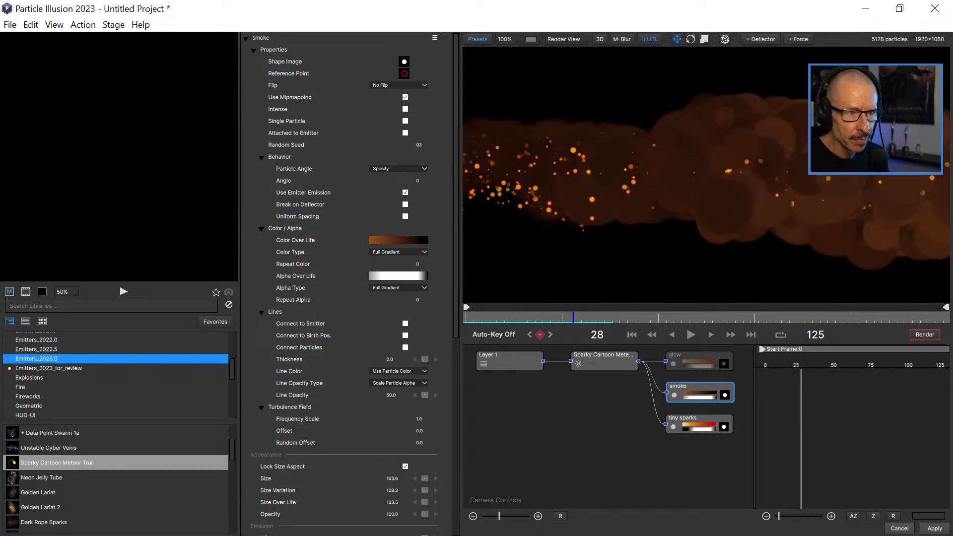
{"action": "scroll", "coordinate": [706, 175], "scroll_direction": "down", "scroll_amount": 1}
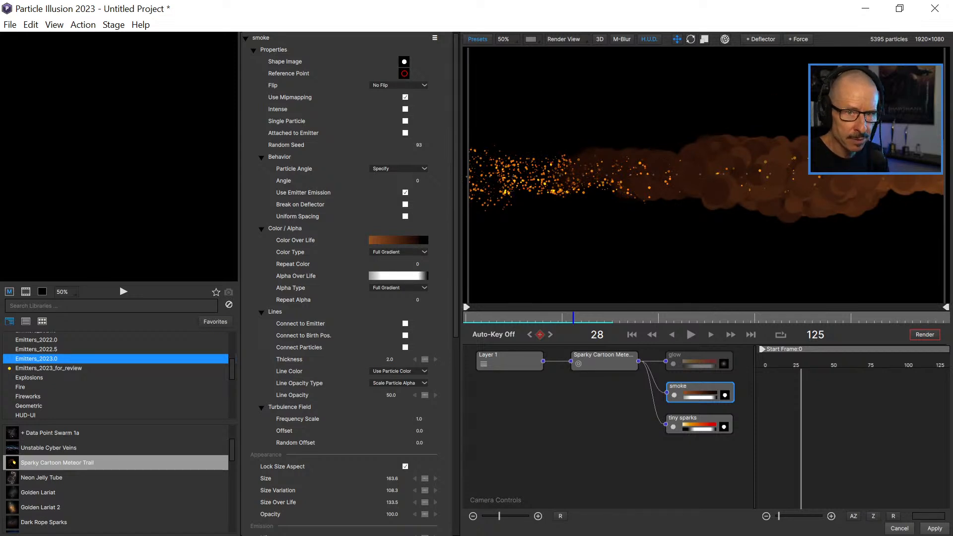
Replay the combined smoke and sparks trail from the beginning and scrub to frame 30.
{"action": "left_click", "coordinate": [631, 334]}
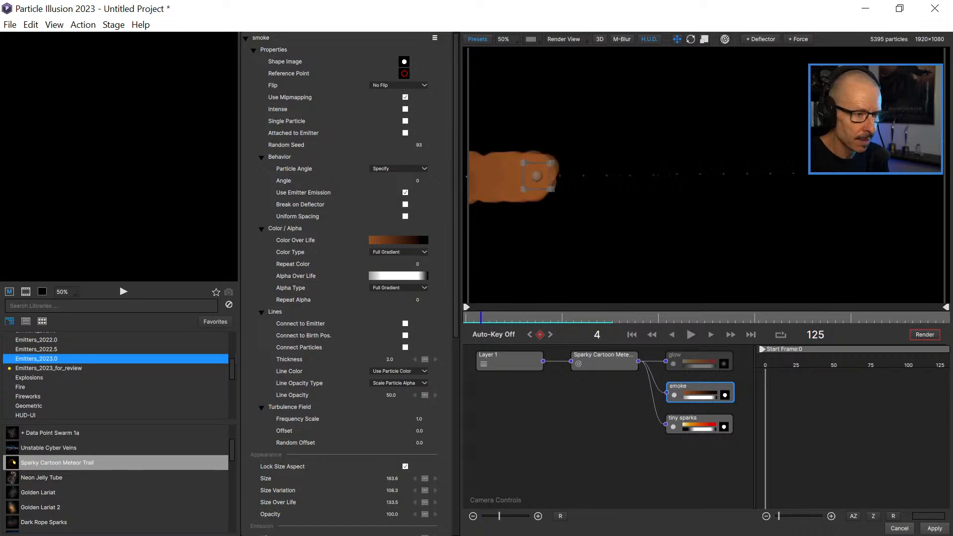
{"action": "left_click", "coordinate": [690, 335]}
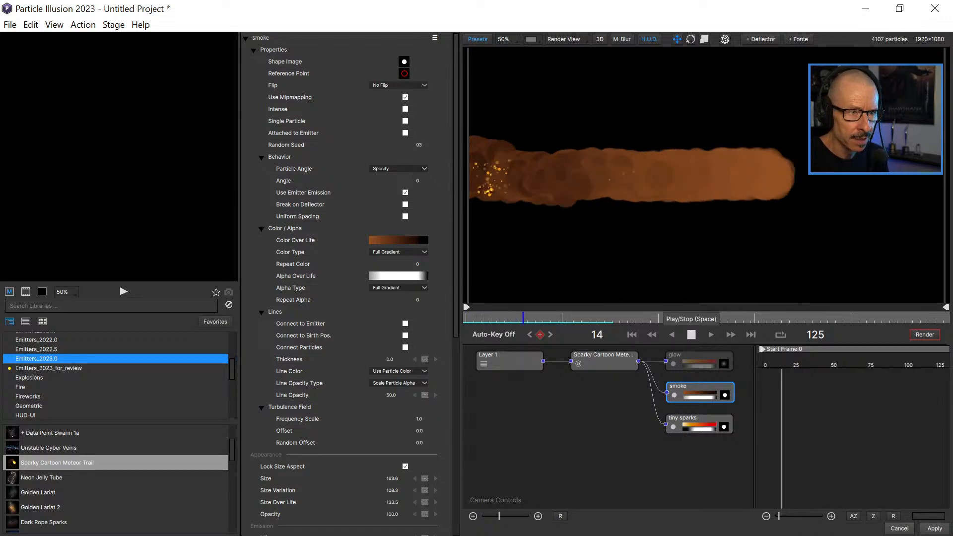
{"action": "left_click", "coordinate": [691, 335]}
{"action": "left_click_drag", "start_coordinate": [499, 317], "coordinate": [589, 318]}
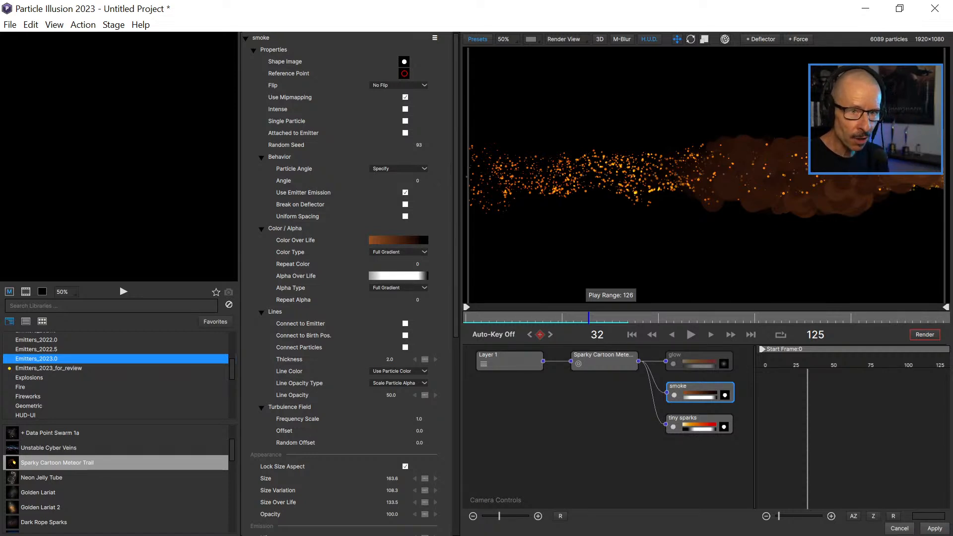
{"action": "key", "text": "space"}
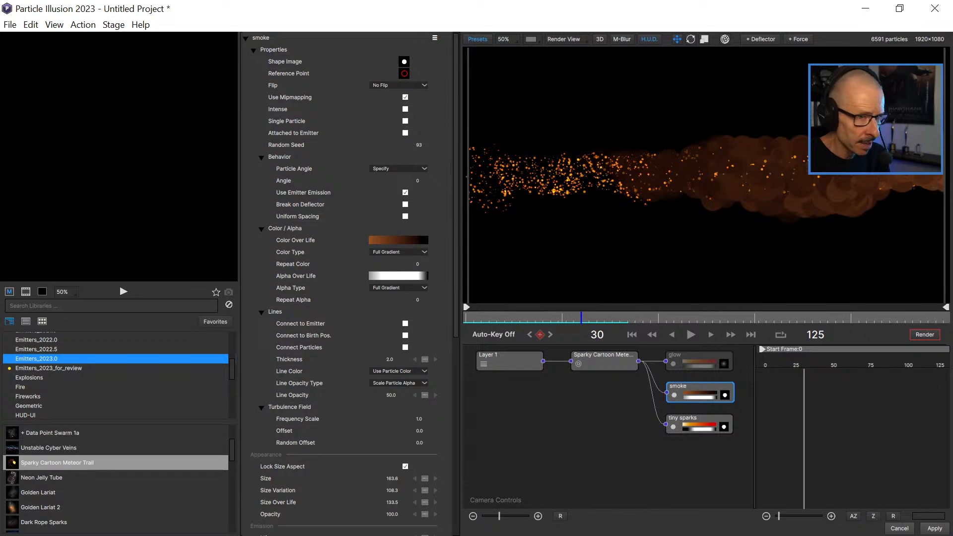
Lower the opacity of the first stop in the smoke's Alpha Over Life gradient to 18%.
{"action": "left_click", "coordinate": [398, 276]}
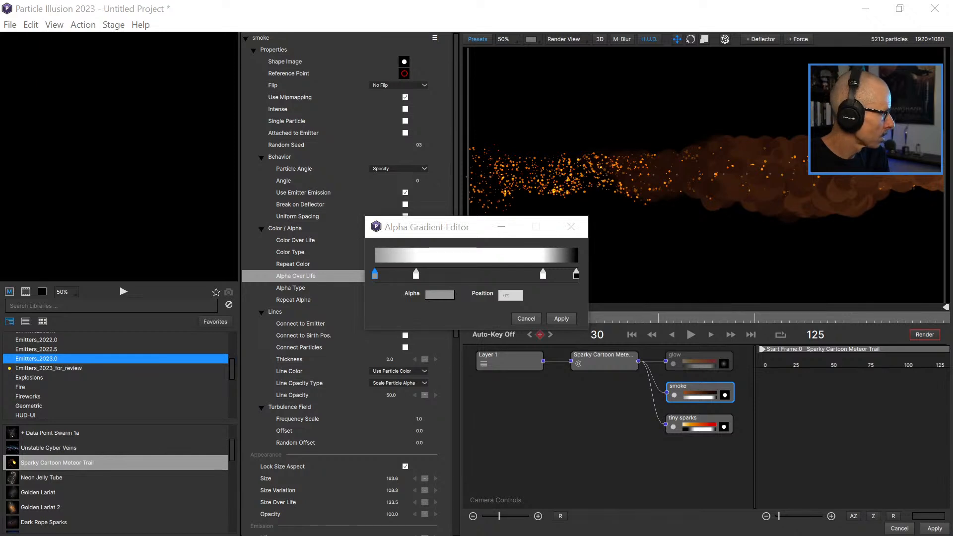
{"action": "mouse_move", "coordinate": [0, 427]}
{"action": "left_mouse_down"}
{"action": "mouse_move", "coordinate": [320, 378]}
{"action": "mouse_move", "coordinate": [551, 141]}
{"action": "mouse_move", "coordinate": [516, 98]}
{"action": "mouse_move", "coordinate": [484, 90]}
{"action": "left_mouse_up"}
{"action": "left_click_drag", "start_coordinate": [521, 123], "coordinate": [481, 122]}
{"action": "left_click", "coordinate": [590, 166]}
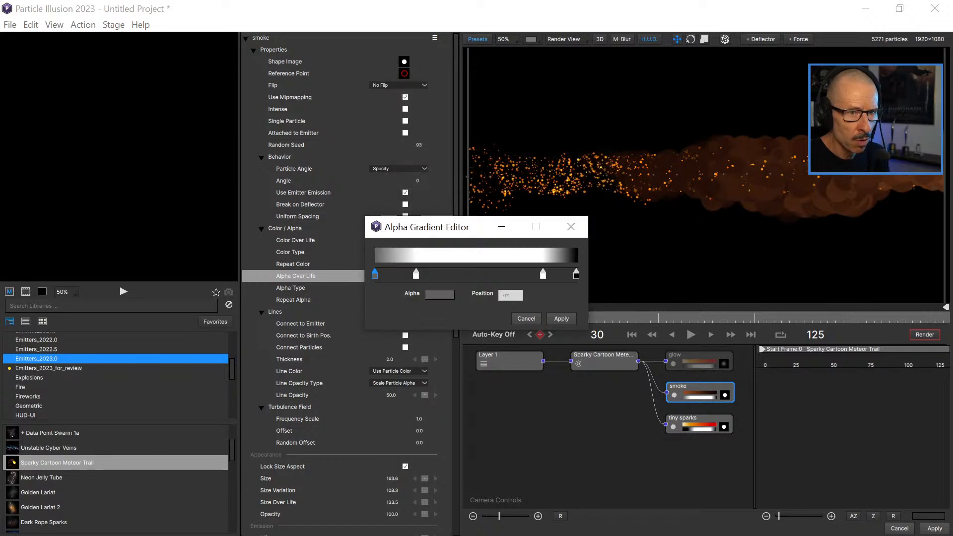
{"action": "left_click_drag", "start_coordinate": [415, 274], "coordinate": [455, 274]}
{"action": "double_click", "coordinate": [374, 274]}
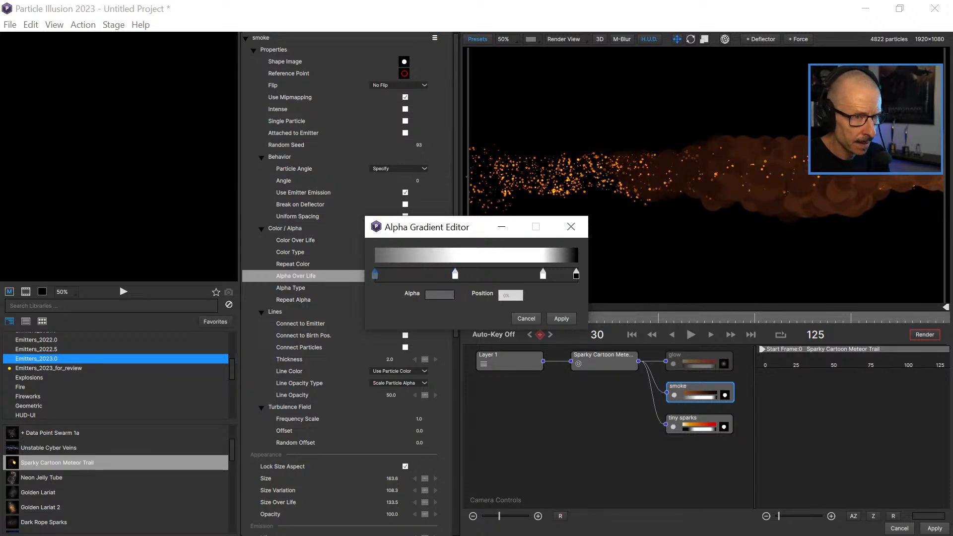
{"action": "left_click_drag", "start_coordinate": [479, 122], "coordinate": [454, 123]}
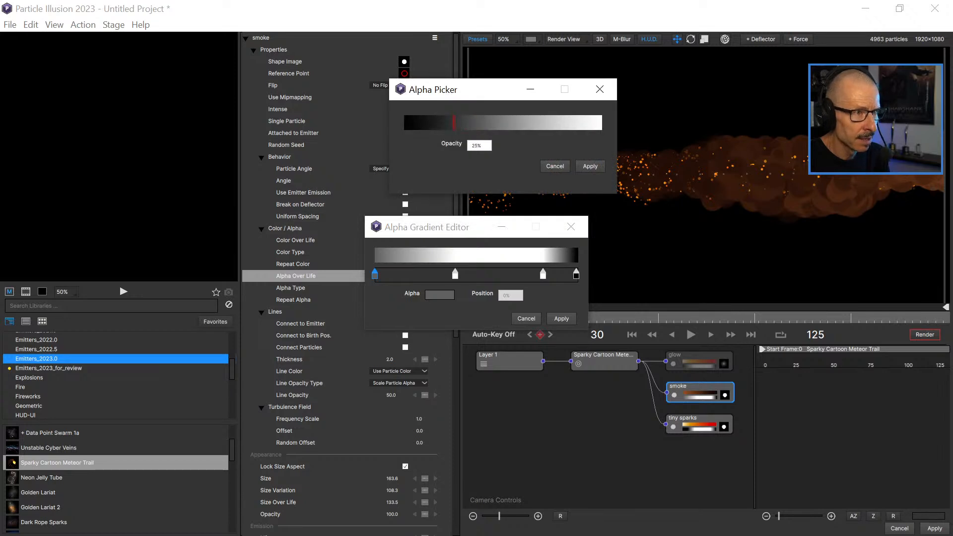
{"action": "key", "text": "Return"}
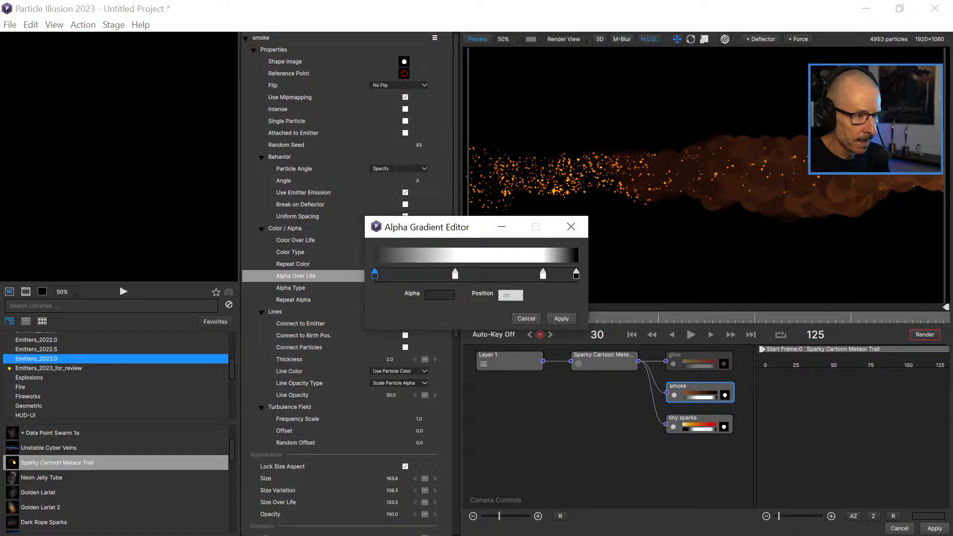
Move the smoke gradient's second alpha stop to 17%, add a white stop after it, and lower the second stop's opacity to about 33%.
{"action": "left_click_drag", "start_coordinate": [455, 274], "coordinate": [411, 274]}
{"action": "left_click", "coordinate": [456, 274]}
{"action": "double_click", "coordinate": [409, 274]}
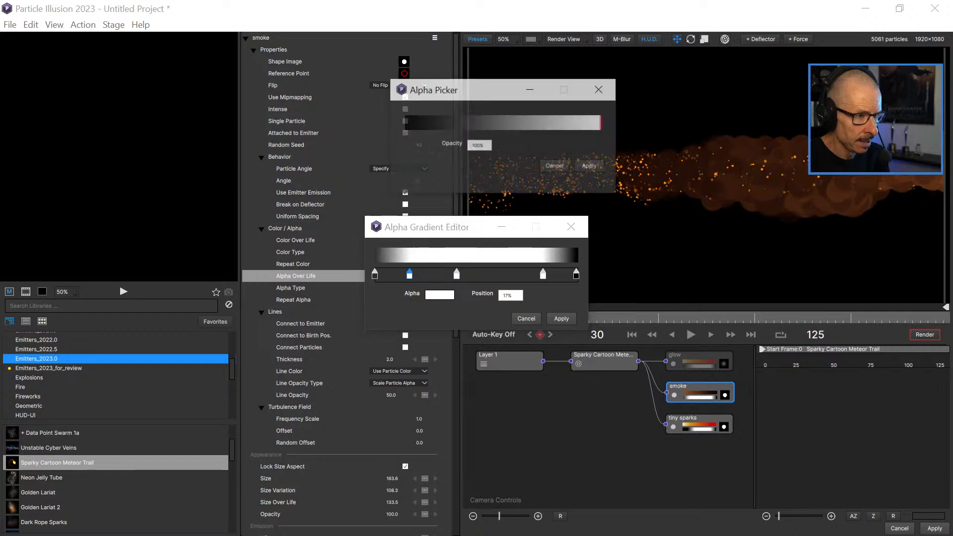
{"action": "left_click", "coordinate": [451, 123]}
{"action": "left_click_drag", "start_coordinate": [457, 123], "coordinate": [469, 122]}
{"action": "left_click", "coordinate": [589, 166]}
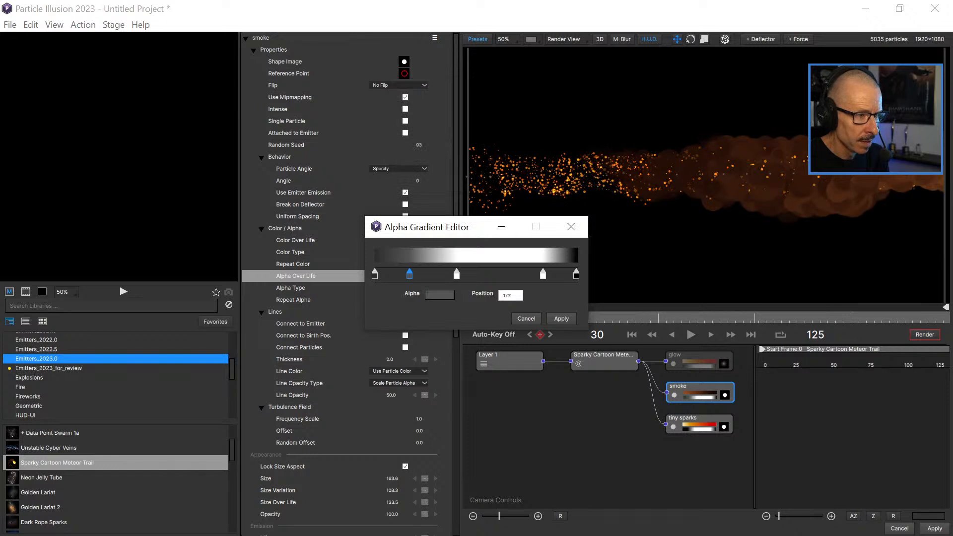
Delay the smoke's fade-in by moving the gray alpha stop to about 29% and the following white stop to about 57%.
{"action": "left_click_drag", "start_coordinate": [409, 273], "coordinate": [477, 274]}
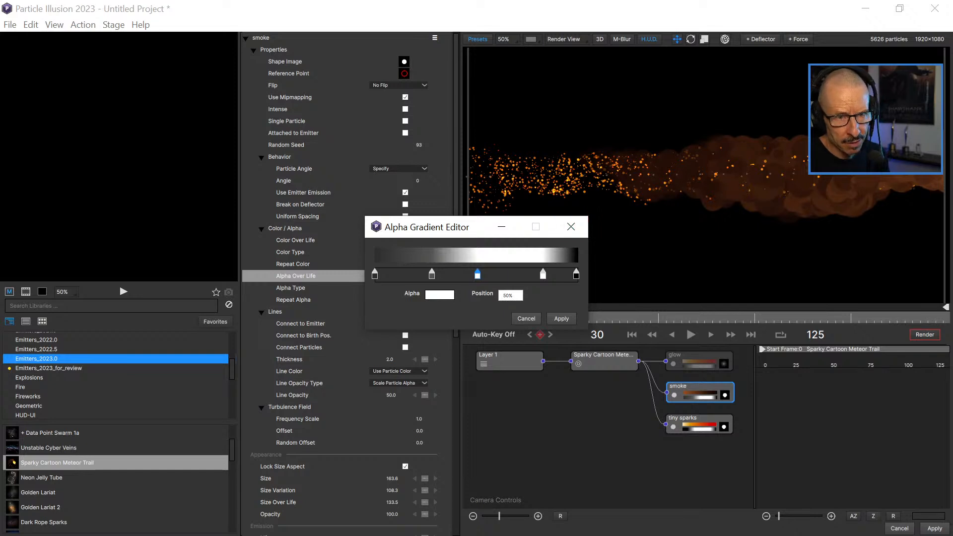
{"action": "left_click_drag", "start_coordinate": [477, 273], "coordinate": [489, 273]}
{"action": "left_click_drag", "start_coordinate": [431, 274], "coordinate": [444, 273]}
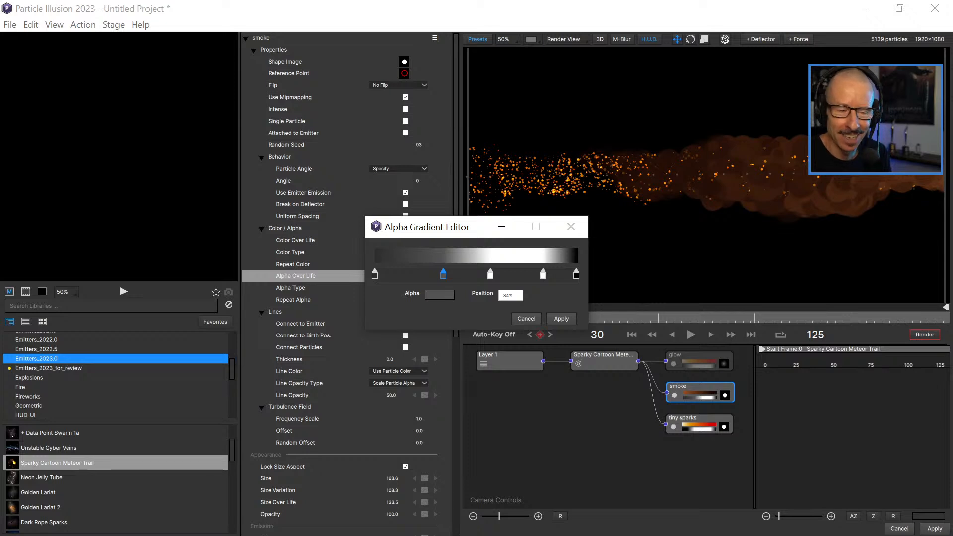
{"action": "left_click_drag", "start_coordinate": [443, 273], "coordinate": [432, 274]}
Darken the smoke gradient's first alpha stop to near black, and leave a single gray stop at about 59% before the last white stop.
{"action": "double_click", "coordinate": [374, 273]}
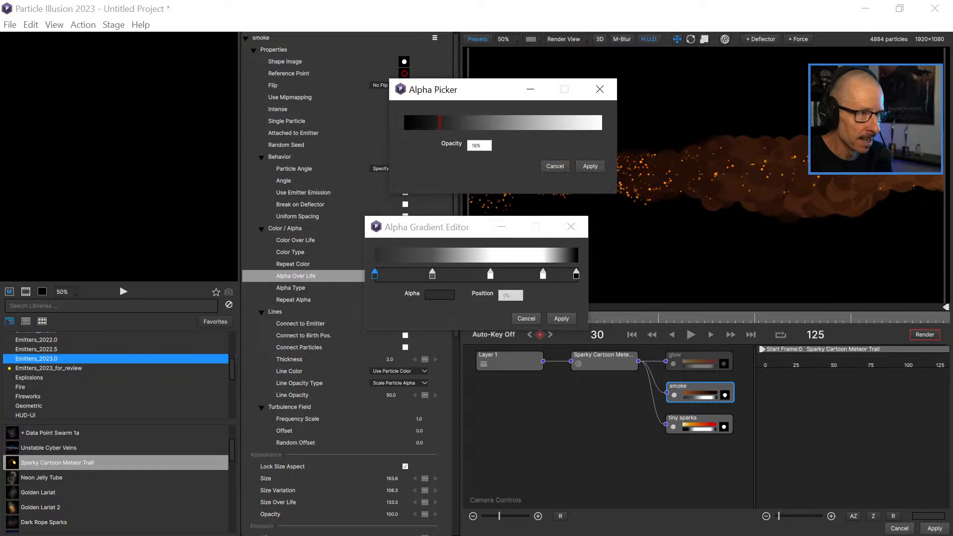
{"action": "left_click", "coordinate": [590, 166]}
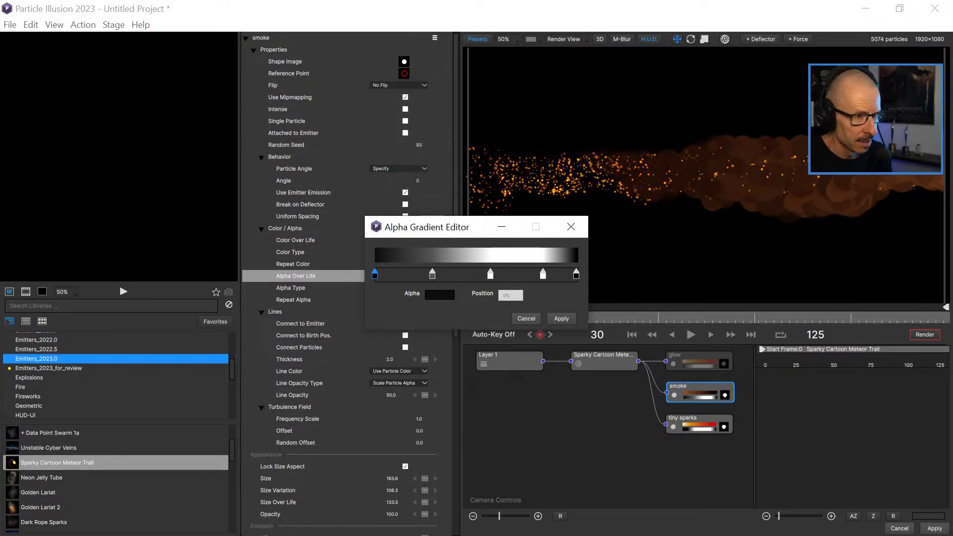
{"action": "left_click", "coordinate": [456, 274]}
{"action": "left_click_drag", "start_coordinate": [433, 274], "coordinate": [505, 298]}
{"action": "left_click_drag", "start_coordinate": [460, 274], "coordinate": [494, 274]}
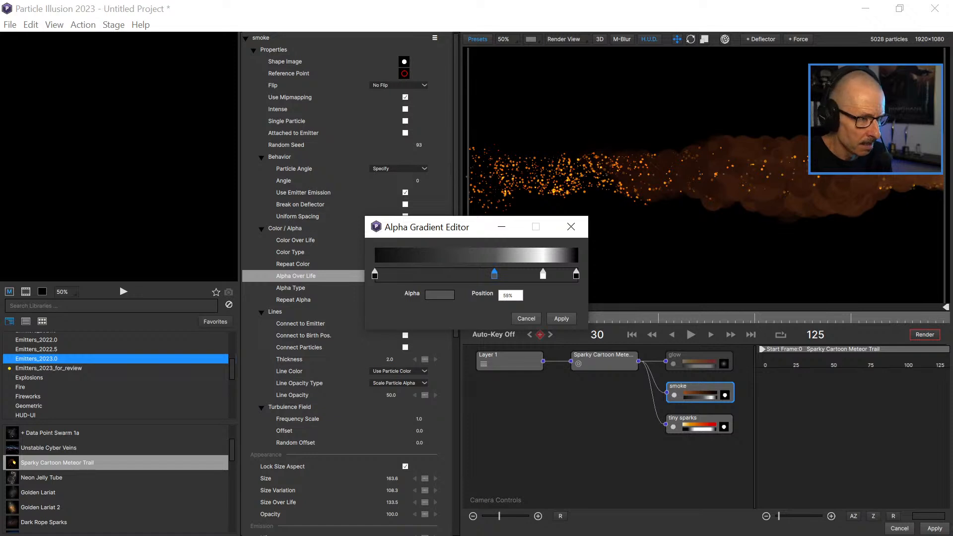
Add a black stop at 19% in the smoke's alpha gradient, shift it later in the particle life, and apply the gradient.
{"action": "left_click", "coordinate": [412, 274]}
{"action": "double_click", "coordinate": [412, 274]}
{"action": "left_click_drag", "start_coordinate": [442, 123], "coordinate": [407, 123]}
{"action": "left_click", "coordinate": [590, 166]}
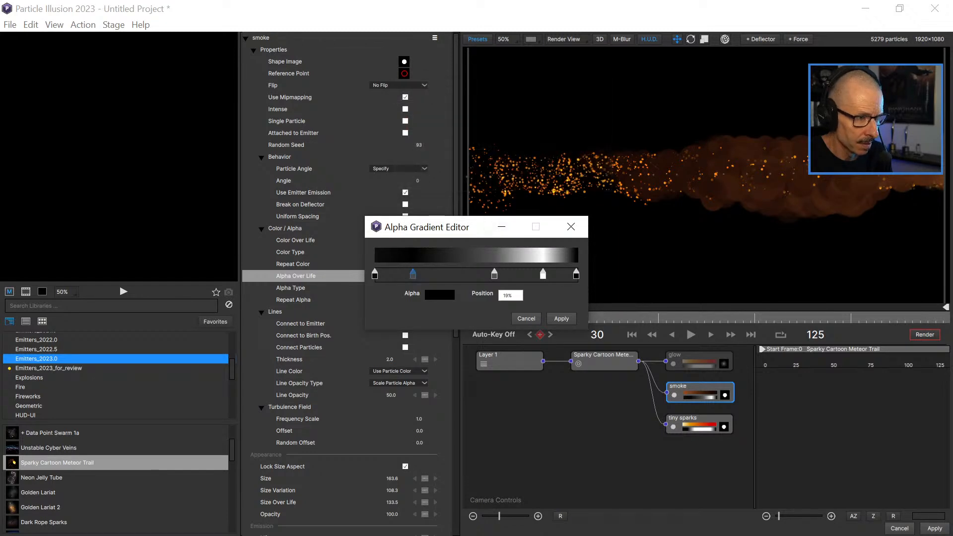
{"action": "left_click_drag", "start_coordinate": [413, 274], "coordinate": [505, 274]}
{"action": "left_click", "coordinate": [561, 319]}
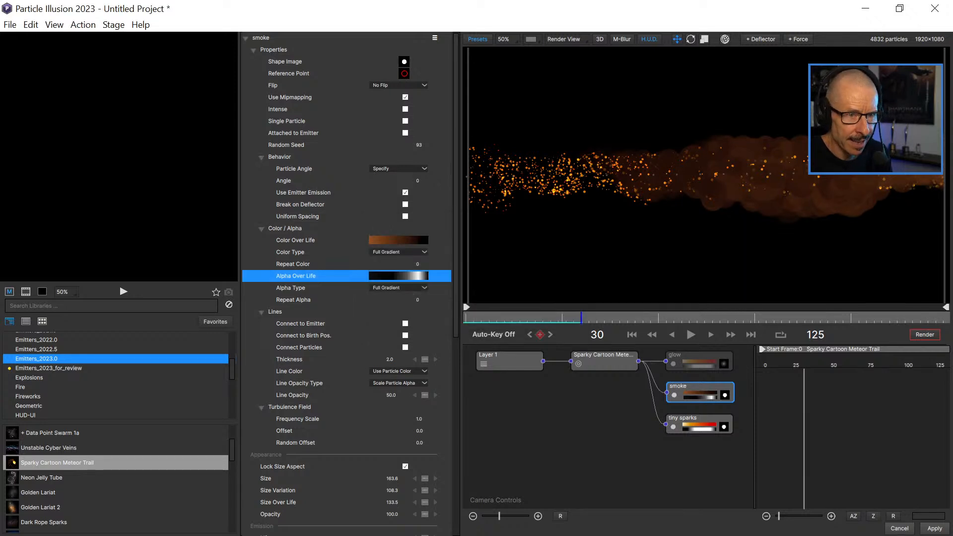
Replay the trail from the beginning and scrub back to frame 17 to check the smoke's fade-in.
{"action": "left_click", "coordinate": [690, 335]}
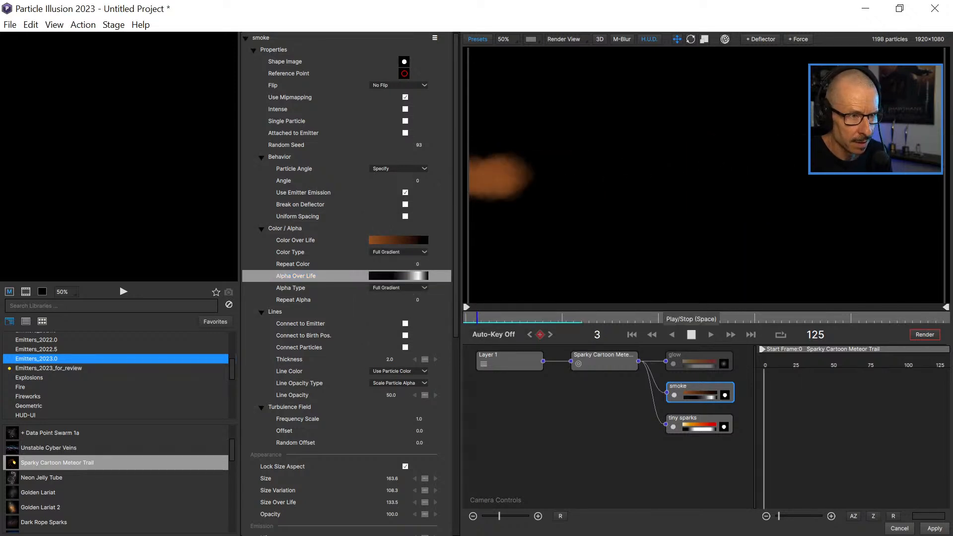
{"action": "left_click", "coordinate": [690, 334]}
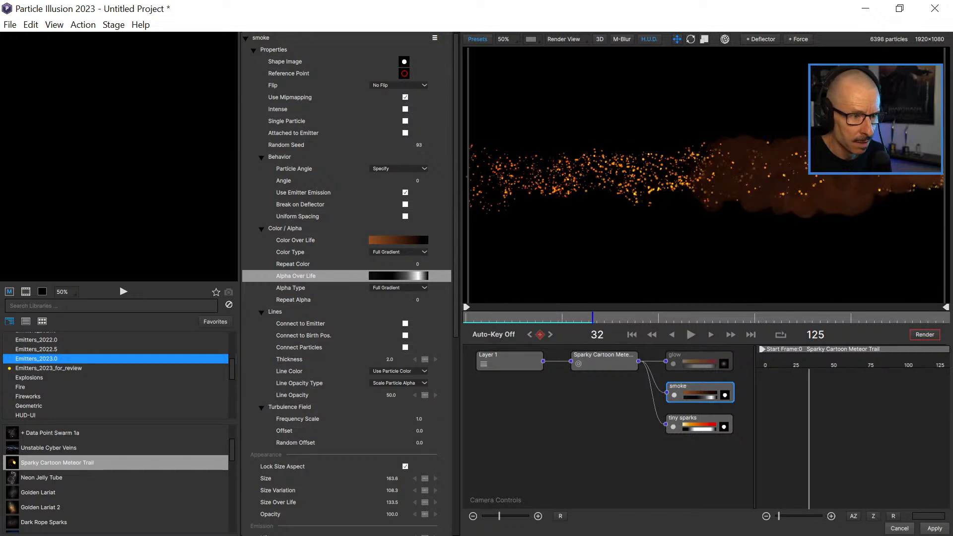
{"action": "left_click_drag", "start_coordinate": [508, 318], "coordinate": [531, 318]}
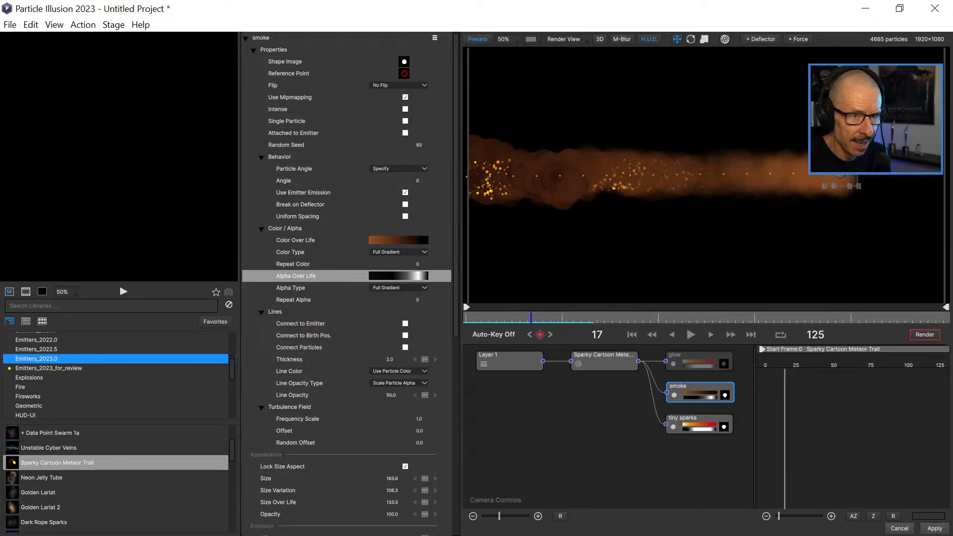
Try an Alpha Over Life gradient for the smoke with white stops at about 20%, 53% and 91% around the black middle stop.
{"action": "left_click", "coordinate": [399, 276]}
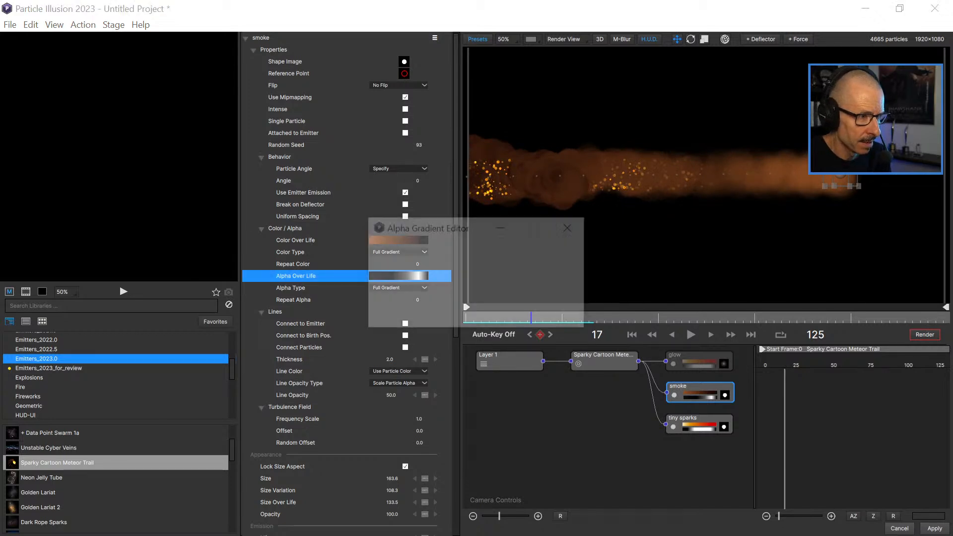
{"action": "left_click_drag", "start_coordinate": [504, 275], "coordinate": [505, 303]}
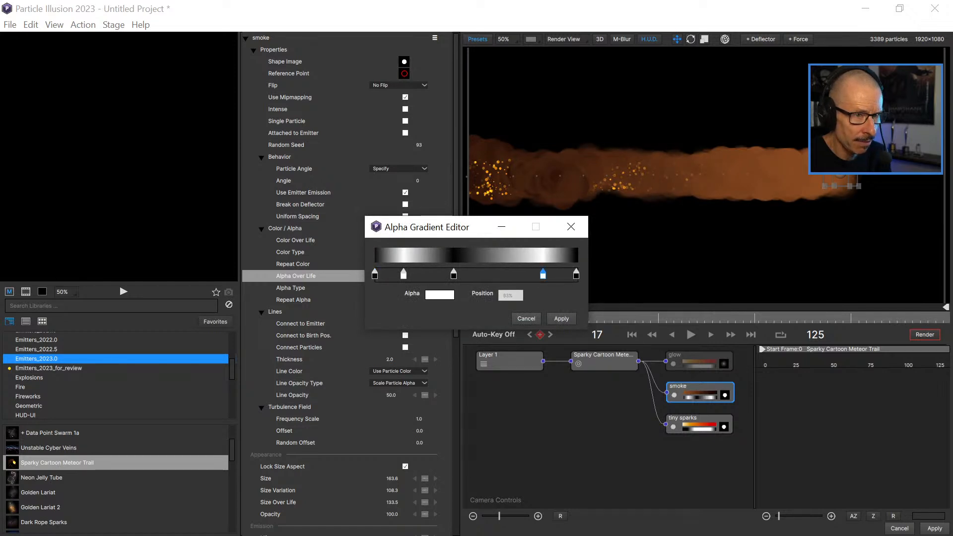
{"action": "left_click_drag", "start_coordinate": [542, 275], "coordinate": [483, 274]}
{"action": "left_click", "coordinate": [485, 275]}
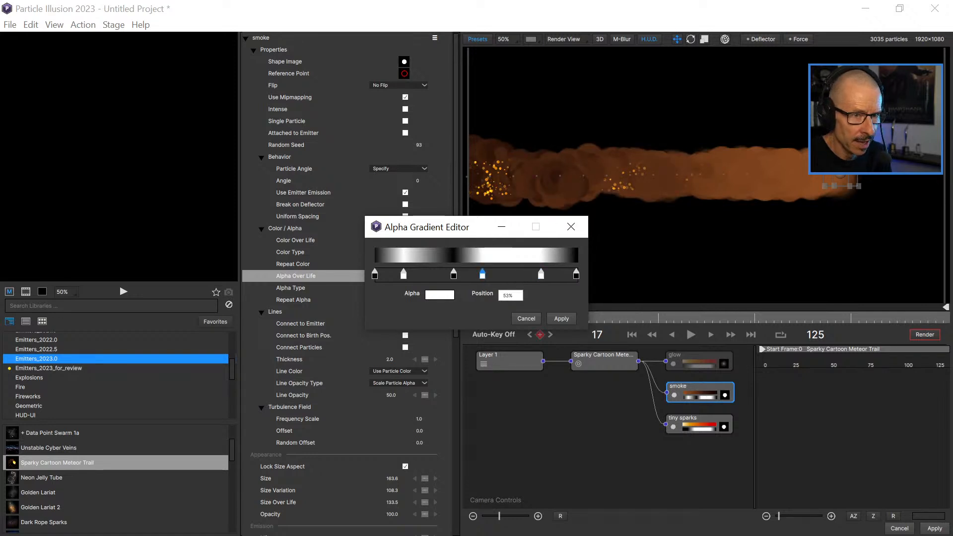
{"action": "left_click_drag", "start_coordinate": [541, 275], "coordinate": [560, 274]}
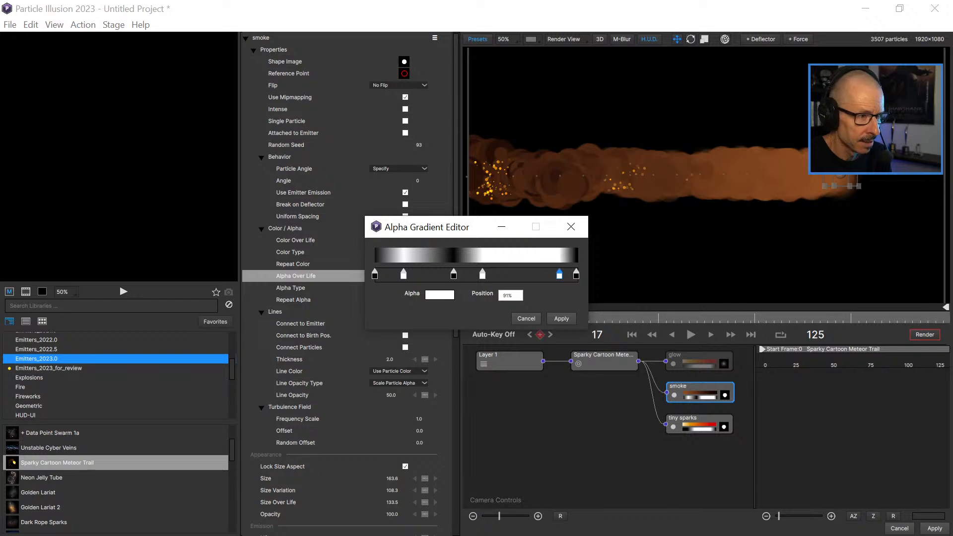
{"action": "left_click_drag", "start_coordinate": [404, 275], "coordinate": [411, 300]}
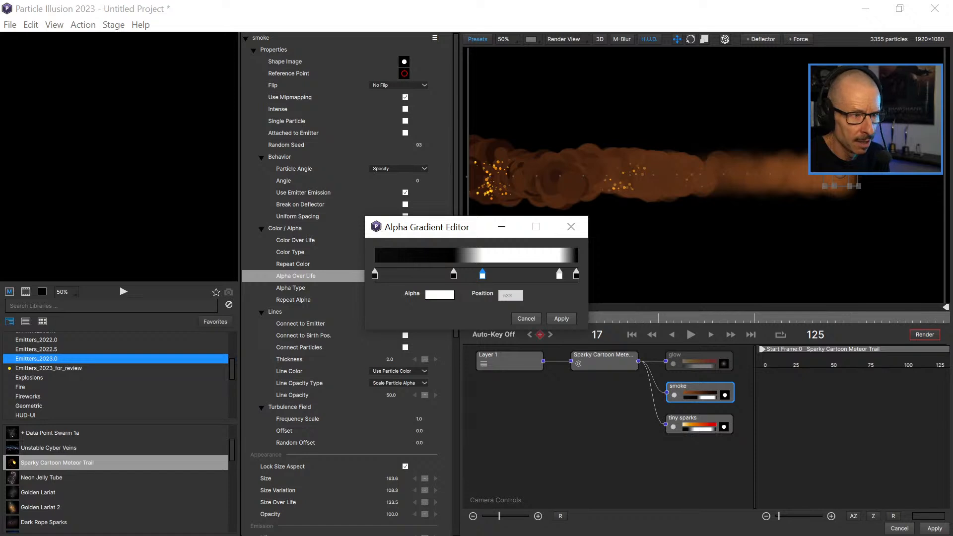
{"action": "left_click", "coordinate": [415, 274]}
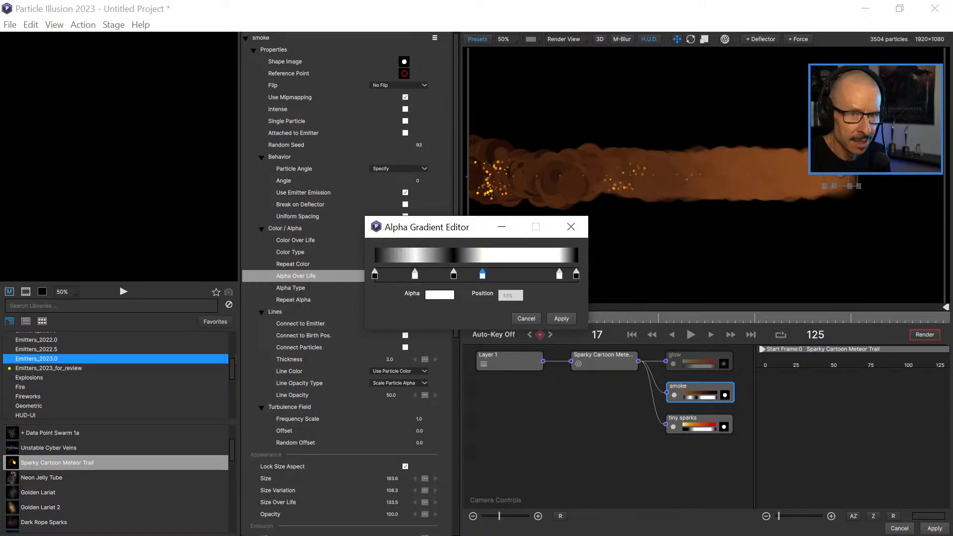
Strip the smoke's Alpha Over Life gradient down to two black stops at 0% and 90%, and apply it.
{"action": "mouse_move", "coordinate": [559, 274]}
{"action": "left_mouse_down"}
{"action": "mouse_move", "coordinate": [528, 275]}
{"action": "mouse_move", "coordinate": [570, 274]}
{"action": "mouse_move", "coordinate": [557, 275]}
{"action": "left_mouse_up"}
{"action": "left_click_drag", "start_coordinate": [482, 274], "coordinate": [462, 302]}
{"action": "left_click_drag", "start_coordinate": [415, 275], "coordinate": [420, 300]}
{"action": "left_click_drag", "start_coordinate": [528, 275], "coordinate": [532, 301]}
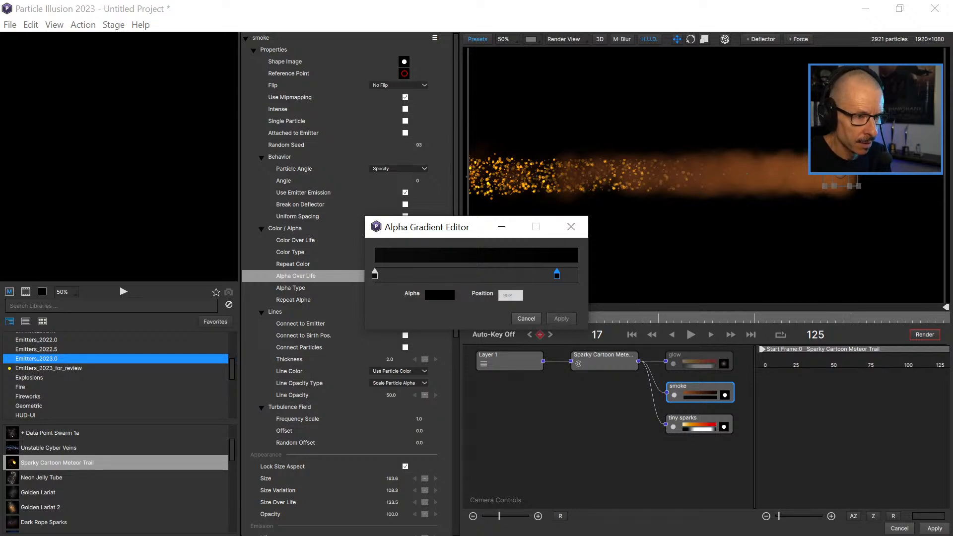
{"action": "left_click", "coordinate": [562, 318]}
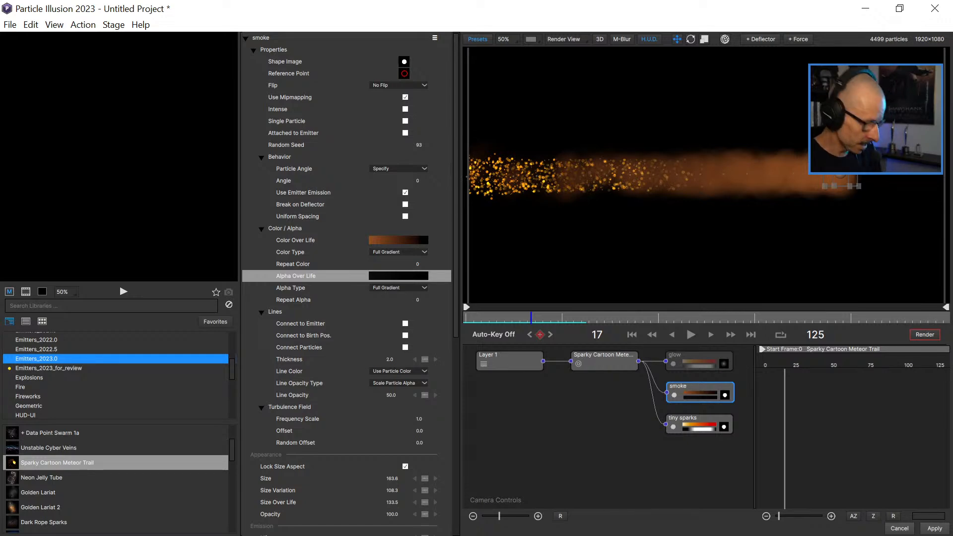
Save the project on the Desktop as star2.bpi.
{"action": "key", "text": "ctrl+s"}
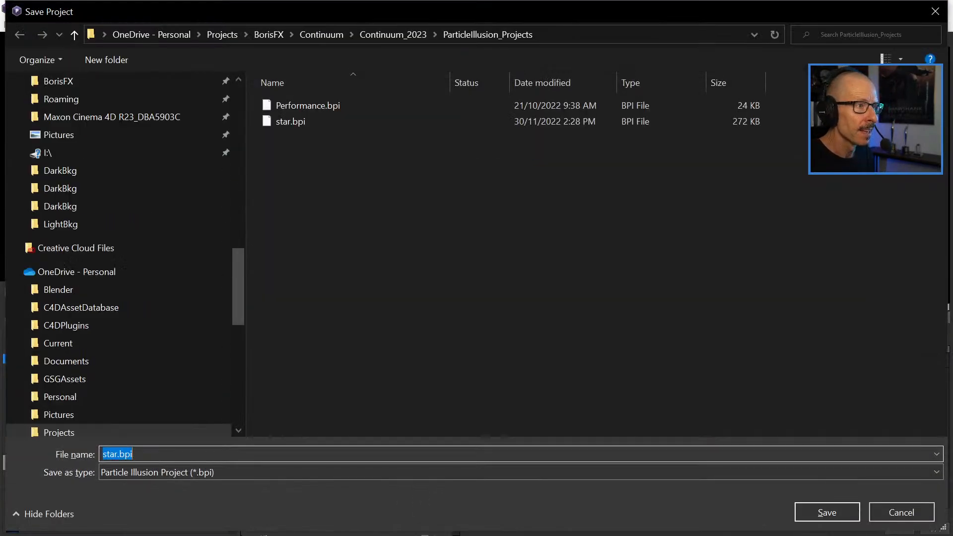
{"action": "left_click", "coordinate": [119, 454]}
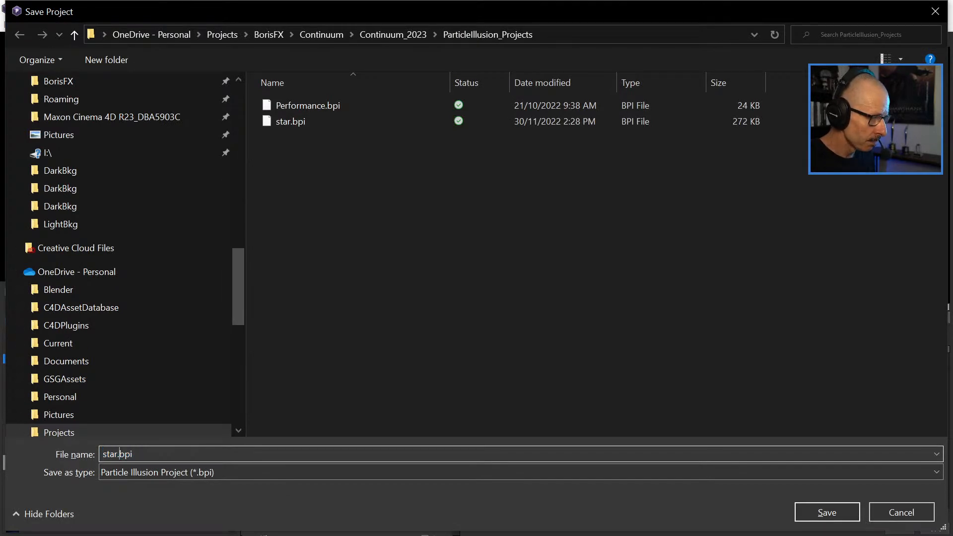
{"action": "type", "text": "2"}
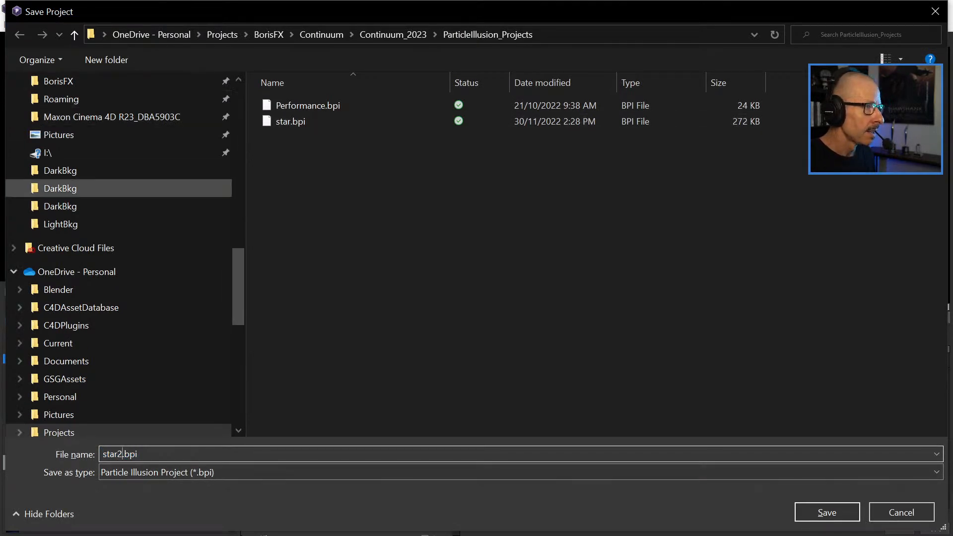
{"action": "scroll", "coordinate": [124, 255], "scroll_direction": "up", "scroll_amount": 15}
{"action": "left_click", "coordinate": [60, 110]}
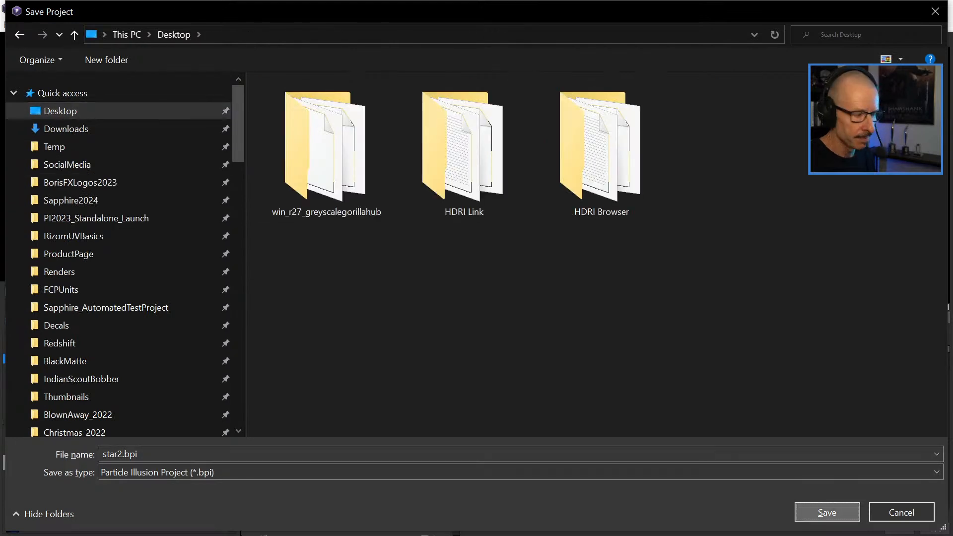
{"action": "left_click", "coordinate": [826, 512]}
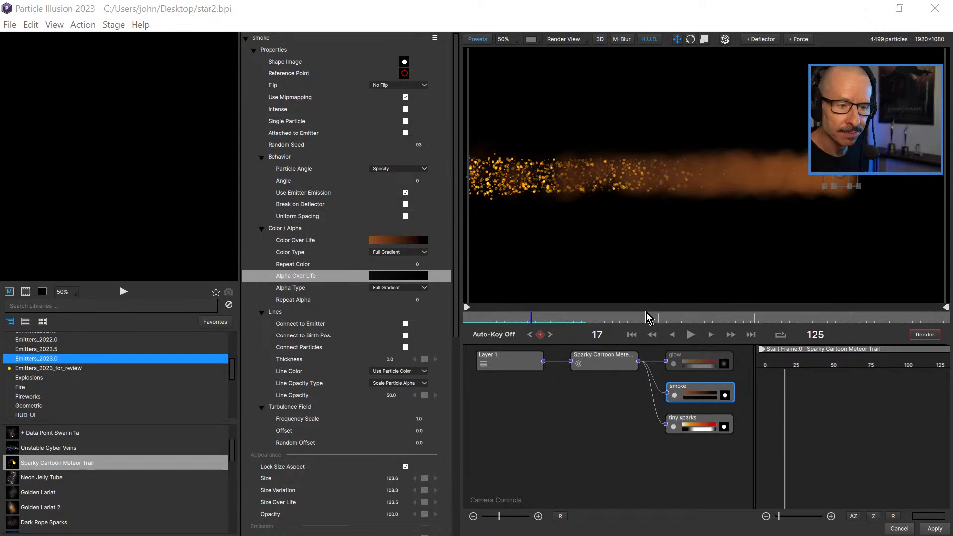
Scrub through the opening frames of the trail, stopping at frame 19, to examine the smoke with its black alpha gradient.
{"action": "left_click_drag", "start_coordinate": [490, 314], "coordinate": [517, 323]}
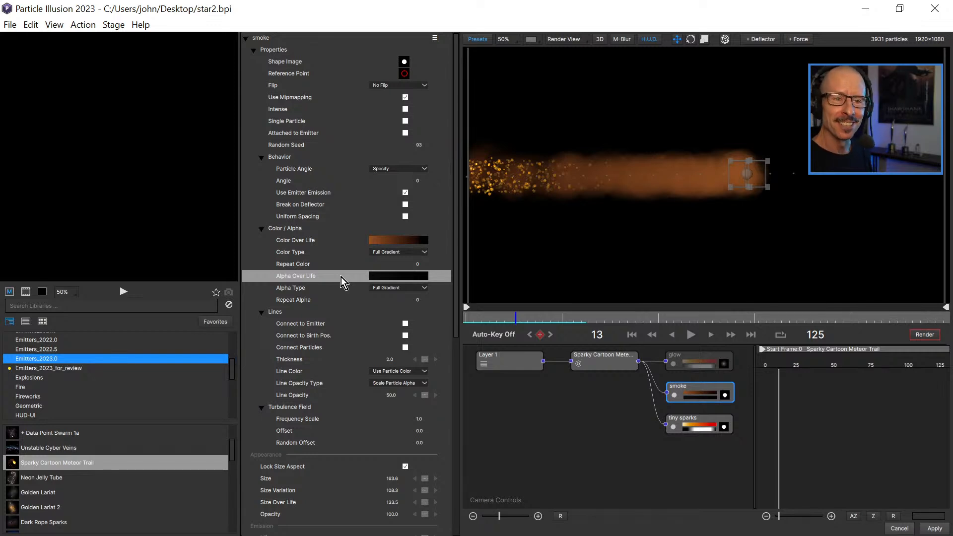
{"action": "mouse_move", "coordinate": [522, 317]}
{"action": "left_mouse_down"}
{"action": "mouse_move", "coordinate": [538, 317]}
{"action": "mouse_move", "coordinate": [520, 315]}
{"action": "left_mouse_up"}
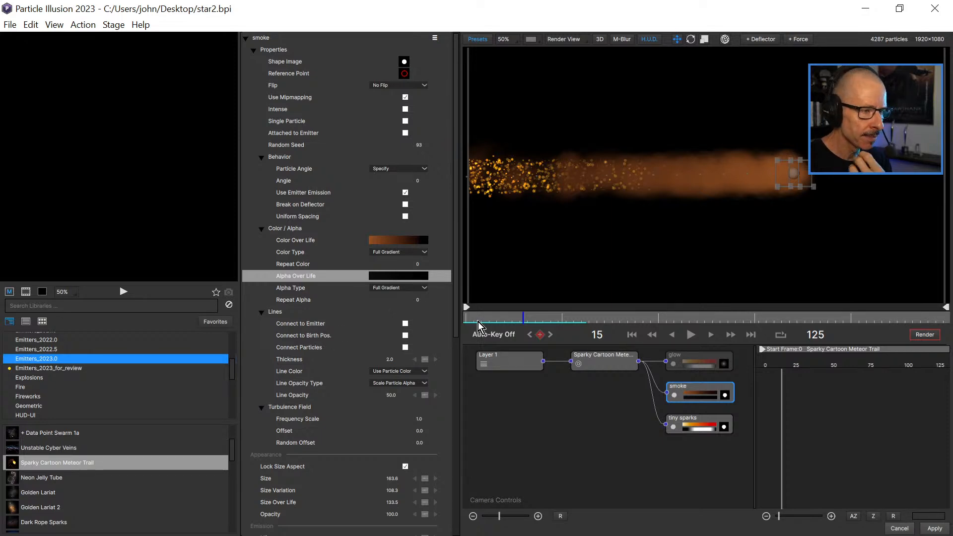
{"action": "left_click_drag", "start_coordinate": [711, 320], "coordinate": [662, 318]}
{"action": "left_click_drag", "start_coordinate": [562, 325], "coordinate": [541, 333]}
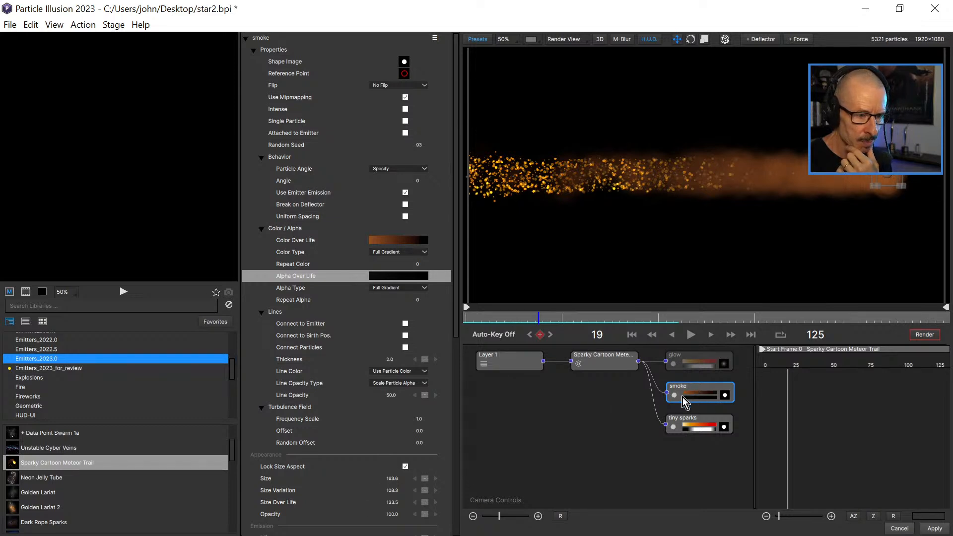
Examine the smoke's full parameter list, from its color and alpha gradients through appearance, emission, motion, physics and turbulence settings.
{"action": "left_click_drag", "start_coordinate": [455, 312], "coordinate": [452, 442]}
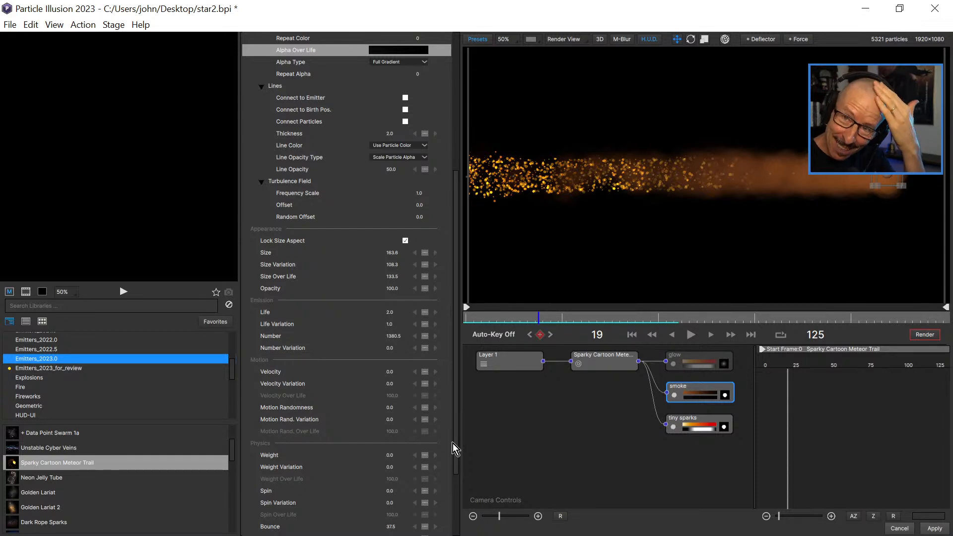
{"action": "left_click_drag", "start_coordinate": [452, 442], "coordinate": [457, 515]}
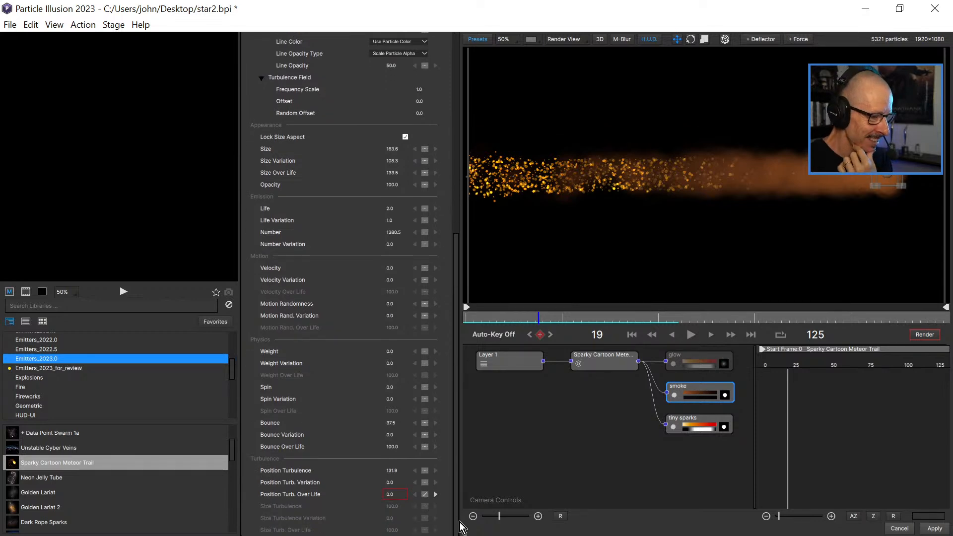
{"action": "left_click_drag", "start_coordinate": [461, 527], "coordinate": [460, 391]}
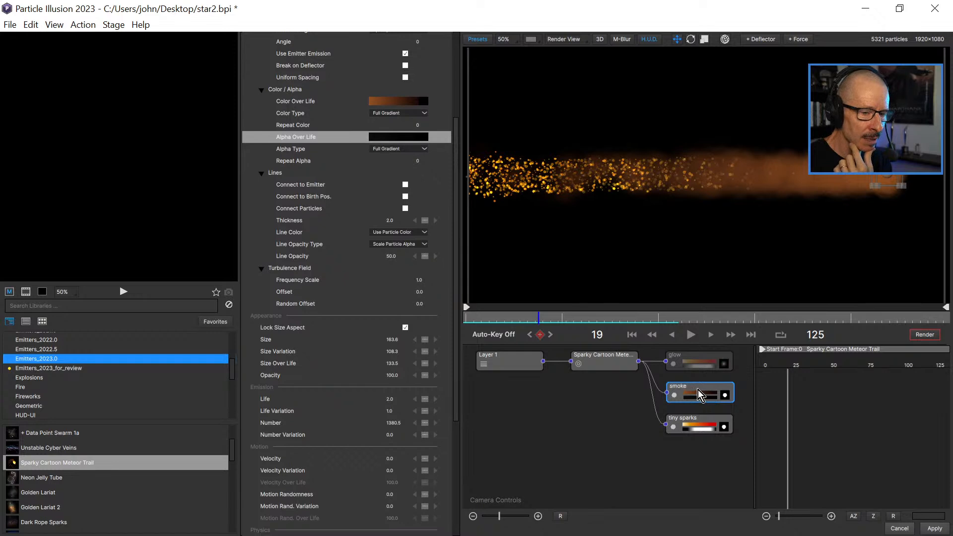
{"action": "left_click_drag", "start_coordinate": [456, 255], "coordinate": [457, 365]}
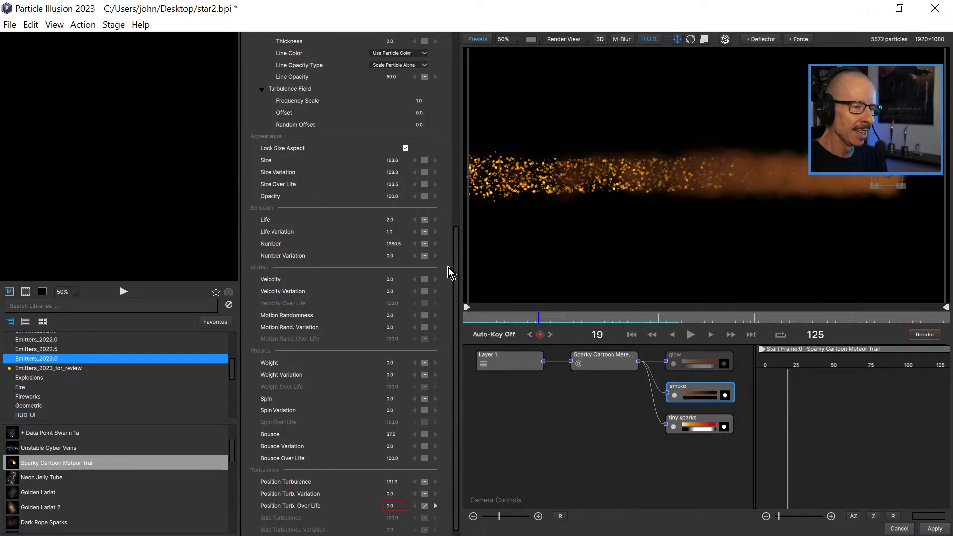
{"action": "left_click_drag", "start_coordinate": [457, 264], "coordinate": [459, 77]}
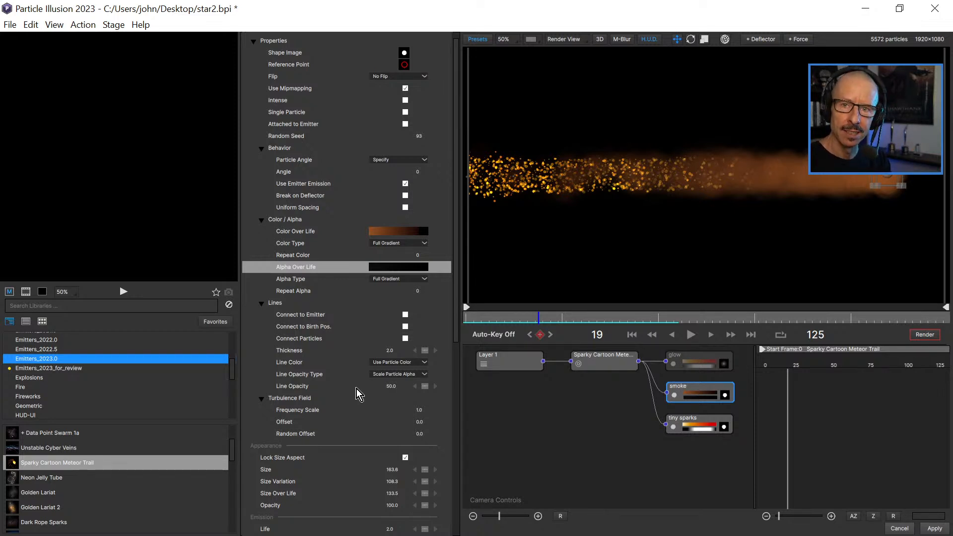
{"action": "left_click_drag", "start_coordinate": [456, 213], "coordinate": [457, 425]}
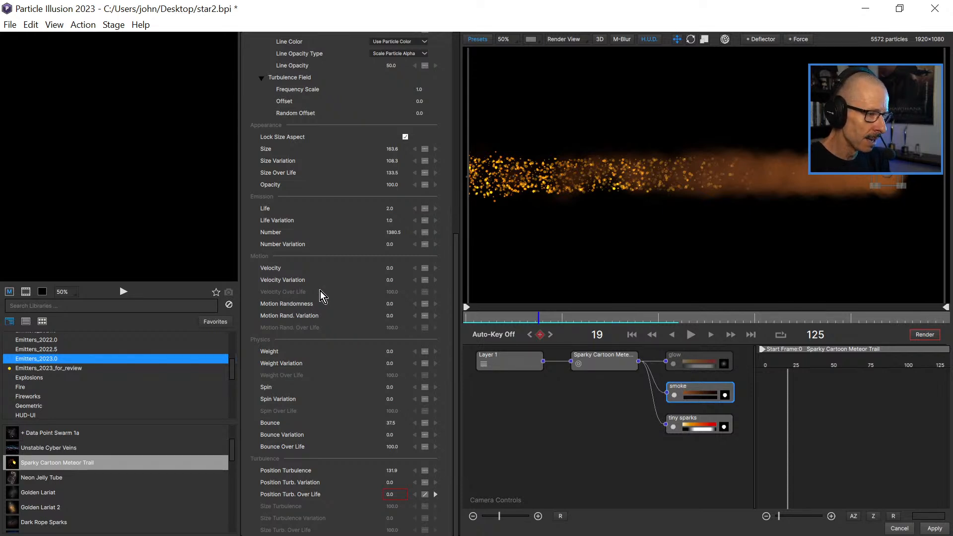
{"action": "left_click_drag", "start_coordinate": [455, 275], "coordinate": [475, 139]}
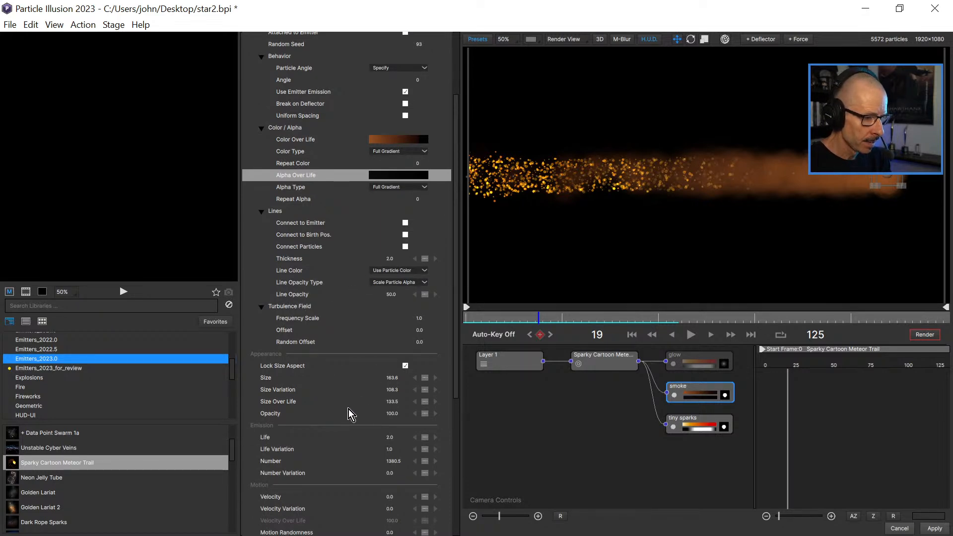
{"action": "left_click_drag", "start_coordinate": [458, 345], "coordinate": [454, 462]}
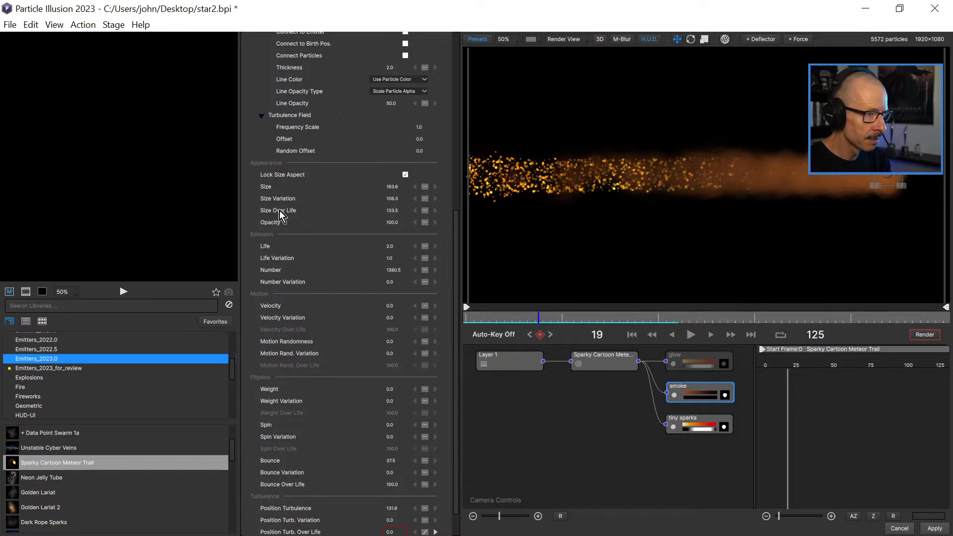
{"action": "scroll", "coordinate": [455, 242], "scroll_direction": "down", "scroll_amount": 1}
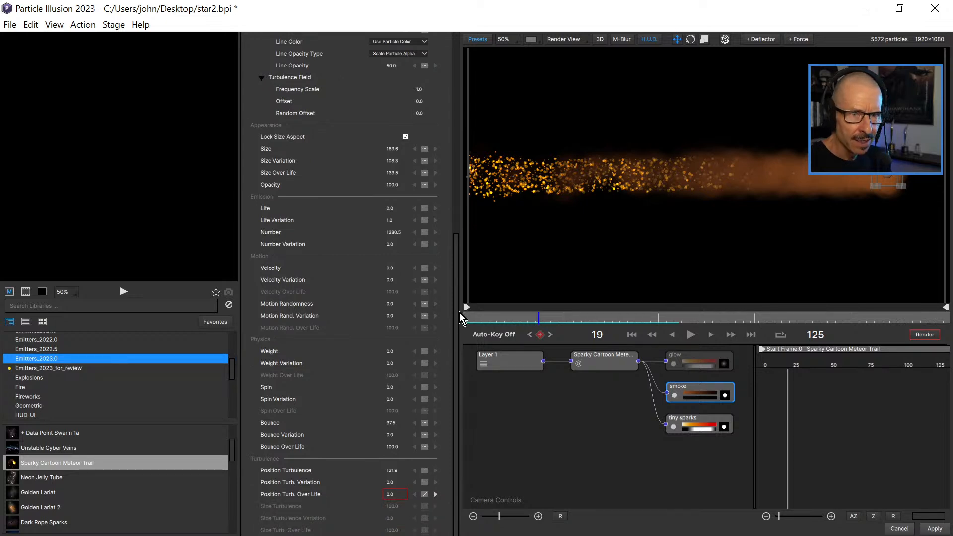
{"action": "mouse_move", "coordinate": [535, 320]}
{"action": "left_mouse_down"}
{"action": "mouse_move", "coordinate": [507, 319]}
{"action": "mouse_move", "coordinate": [606, 315]}
{"action": "mouse_move", "coordinate": [530, 318]}
{"action": "mouse_move", "coordinate": [540, 316]}
{"action": "left_mouse_up"}
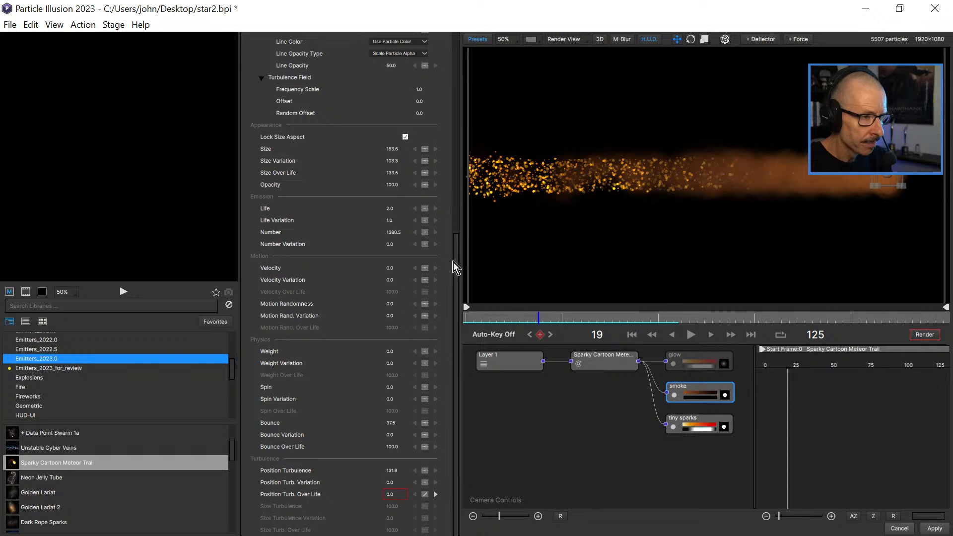
{"action": "scroll", "coordinate": [450, 249], "scroll_direction": "up", "scroll_amount": 10}
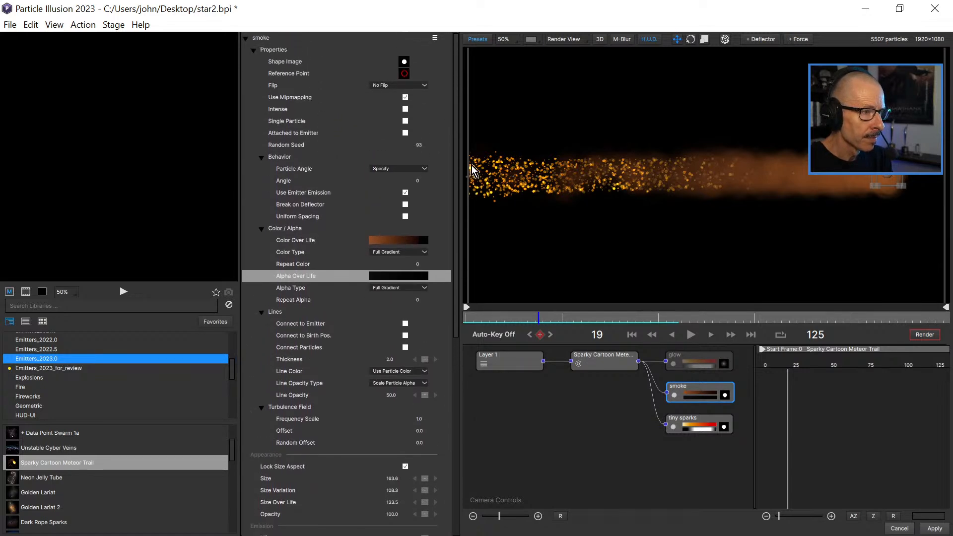
Examine the smoke's appearance and emission settings, and the Sparky Cartoon Meteor Trail emitter's transform, emission and turbulence settings.
{"action": "left_click_drag", "start_coordinate": [455, 124], "coordinate": [472, 342]}
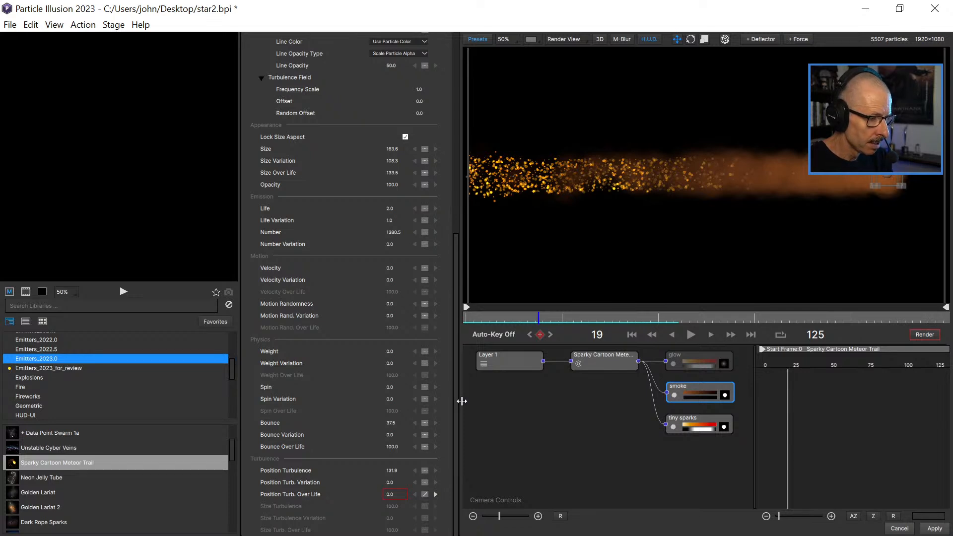
{"action": "scroll", "coordinate": [459, 307], "scroll_direction": "up", "scroll_amount": 1}
{"action": "scroll", "coordinate": [459, 306], "scroll_direction": "up", "scroll_amount": 2}
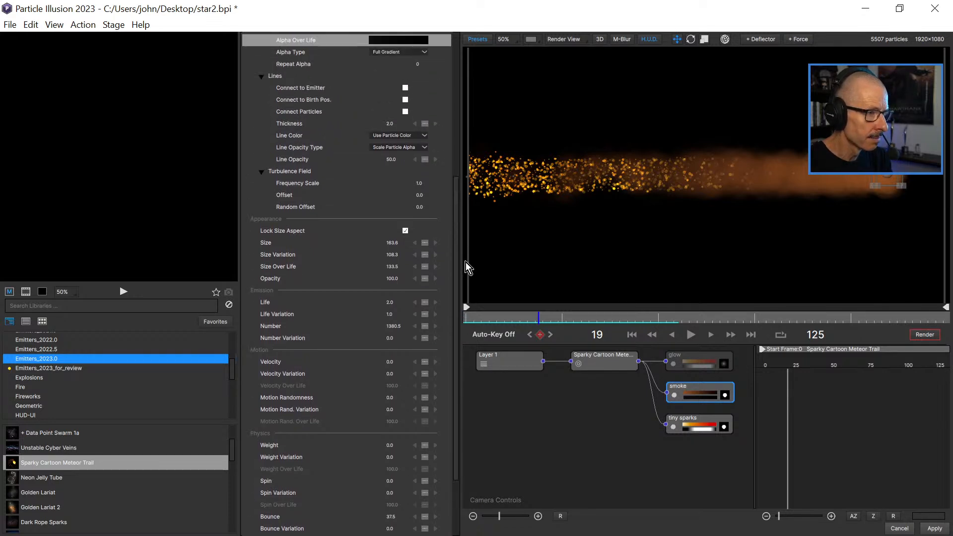
{"action": "left_click_drag", "start_coordinate": [386, 277], "coordinate": [484, 291]}
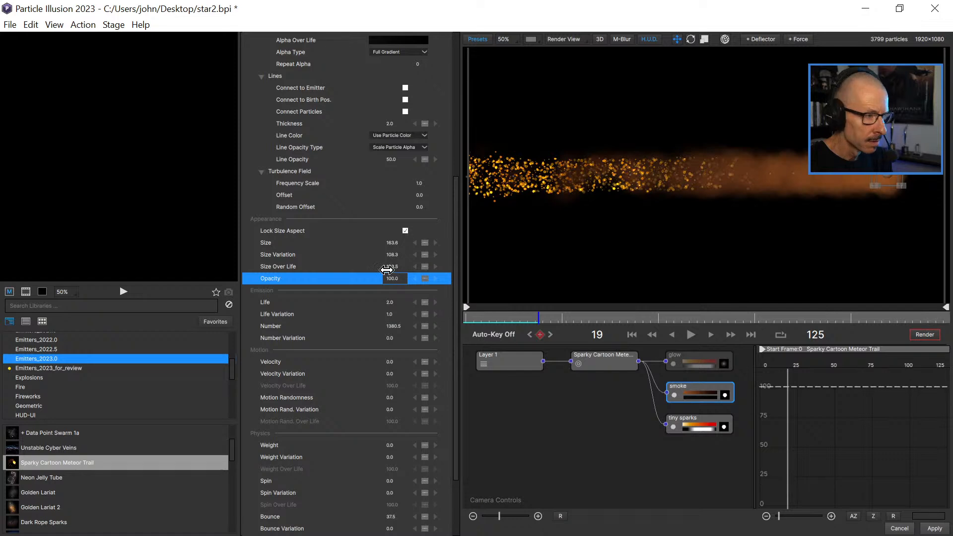
{"action": "left_click", "coordinate": [606, 361]}
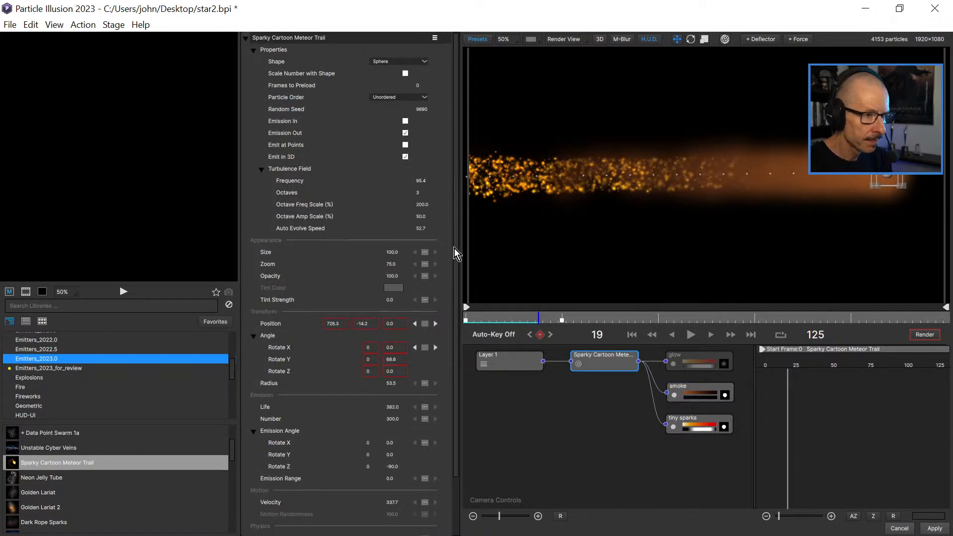
{"action": "left_click_drag", "start_coordinate": [457, 251], "coordinate": [466, 320]}
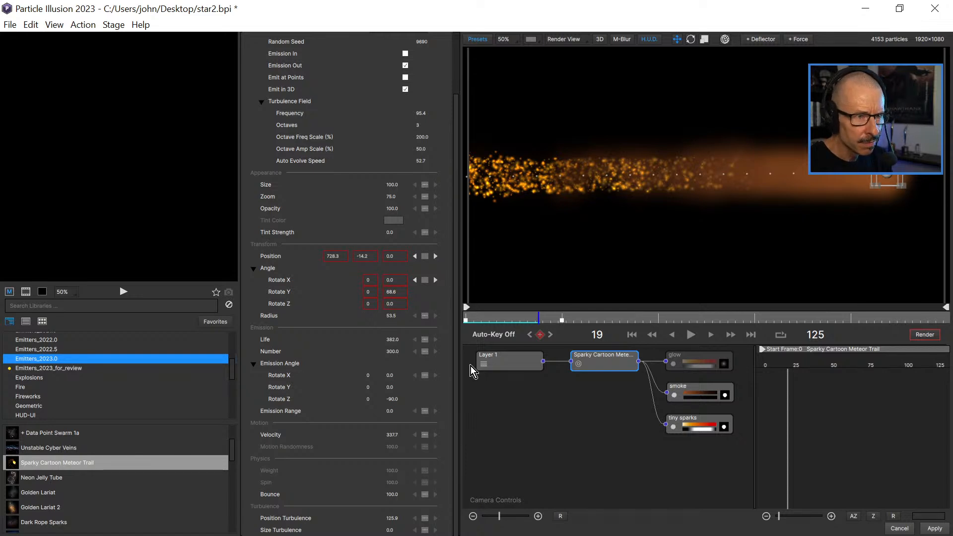
Hide the tiny sparks particle type and select smoke to check its parameters up to Color Over Life.
{"action": "left_click", "coordinate": [672, 426]}
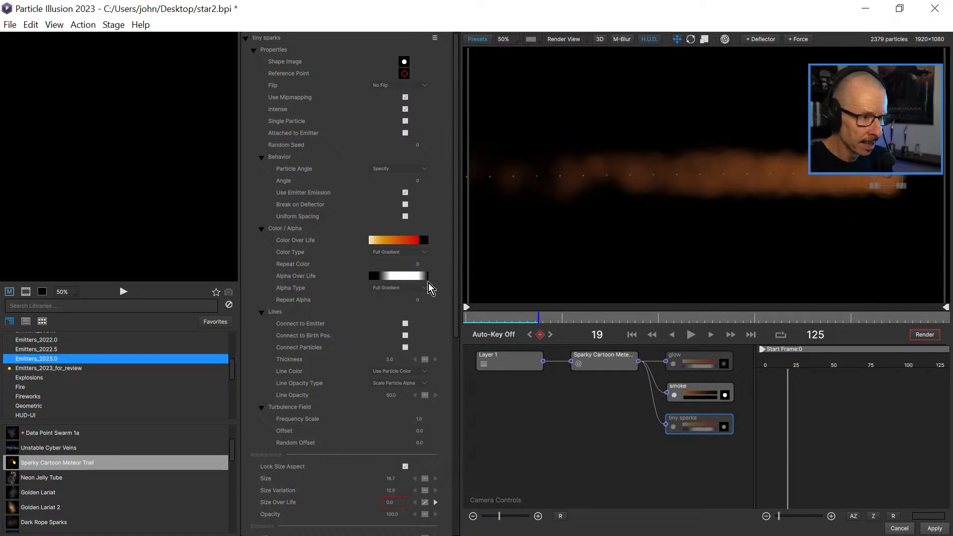
{"action": "scroll", "coordinate": [457, 278], "scroll_direction": "down", "scroll_amount": 3}
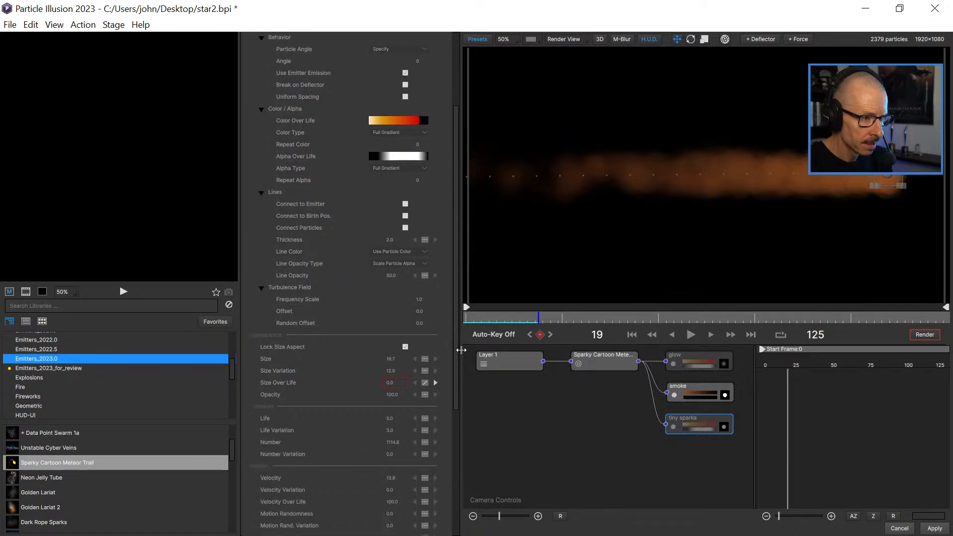
{"action": "left_click", "coordinate": [697, 397]}
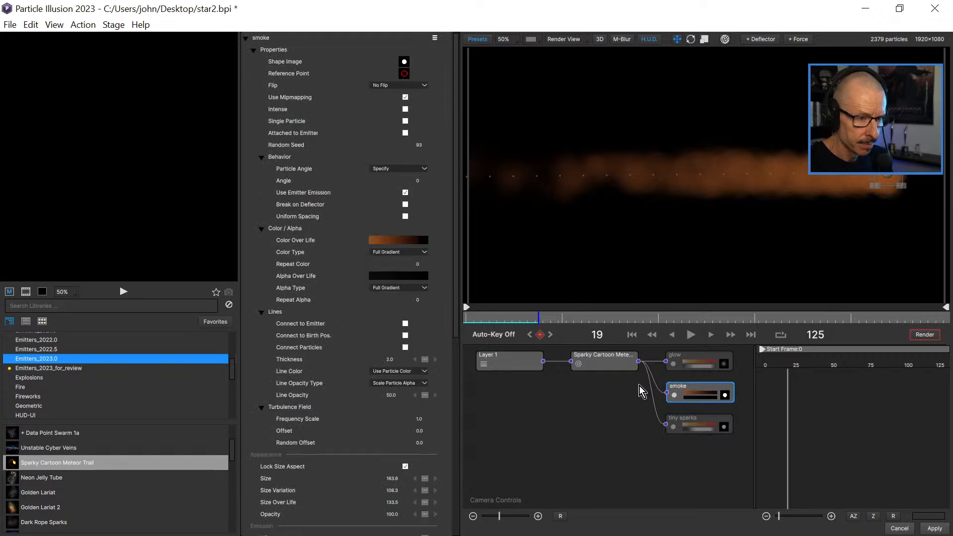
{"action": "left_click_drag", "start_coordinate": [456, 275], "coordinate": [472, 457]}
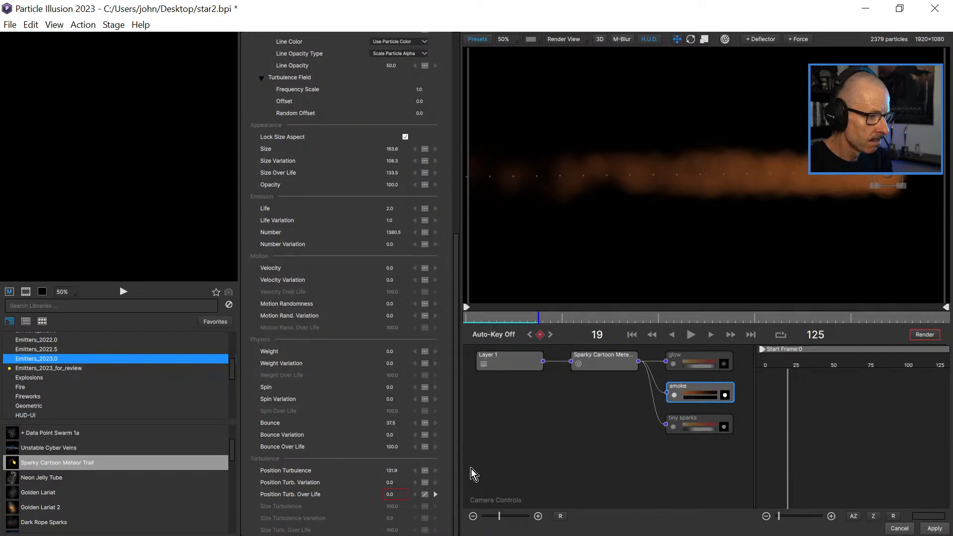
{"action": "left_click_drag", "start_coordinate": [472, 468], "coordinate": [473, 268]}
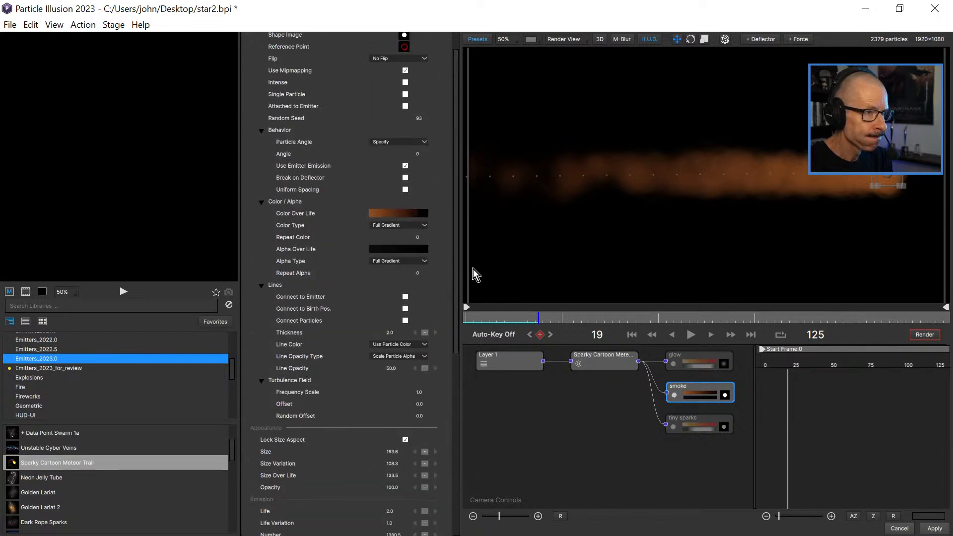
{"action": "left_click", "coordinate": [394, 213]}
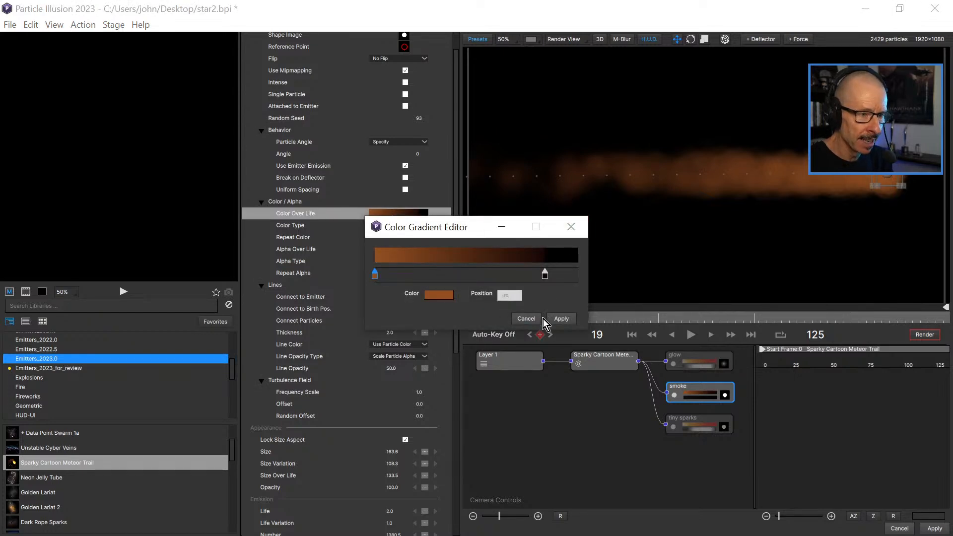
{"action": "left_click_drag", "start_coordinate": [545, 276], "coordinate": [544, 320]}
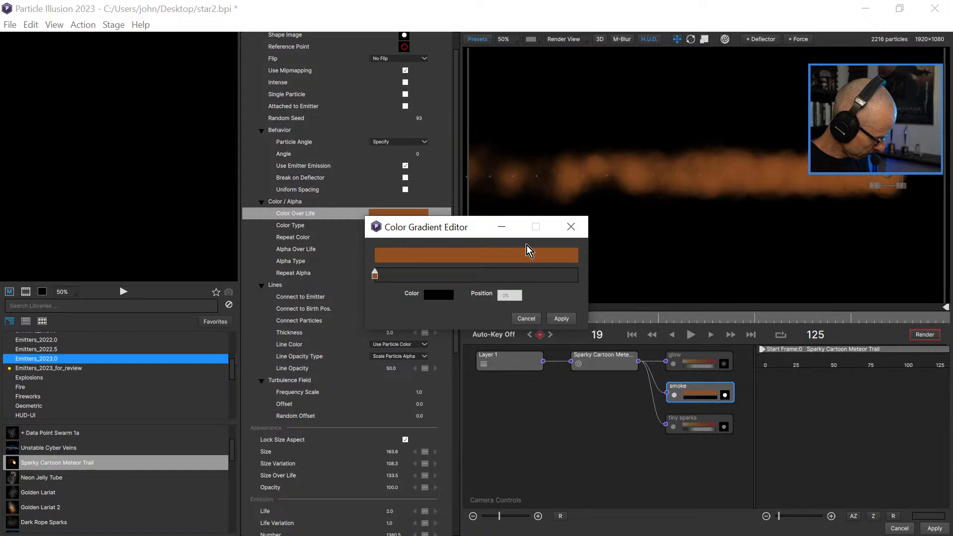
{"action": "left_click", "coordinate": [538, 319]}
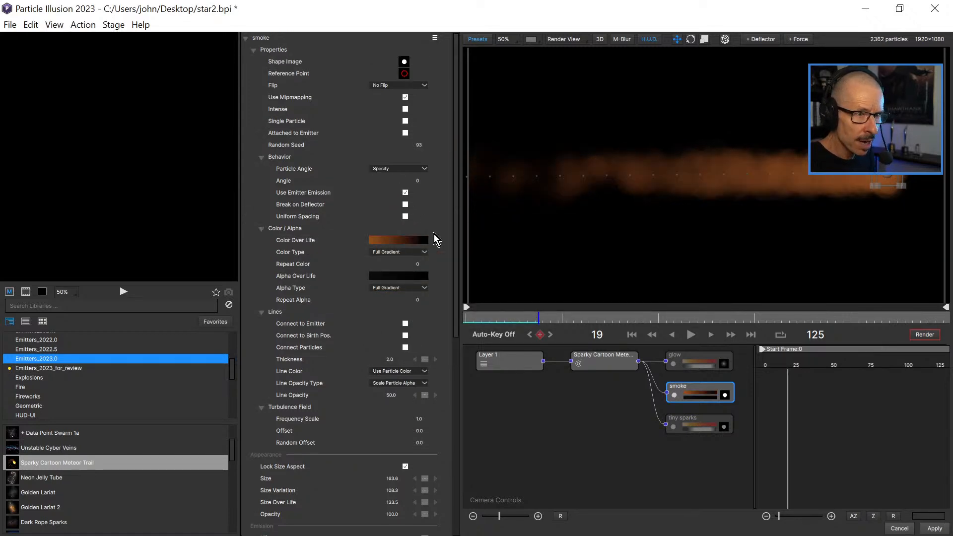
Replace the black end stop of the smoke's Color Over Life gradient with a new stop colored pale beige #c7b2a0.
{"action": "left_click", "coordinate": [398, 242]}
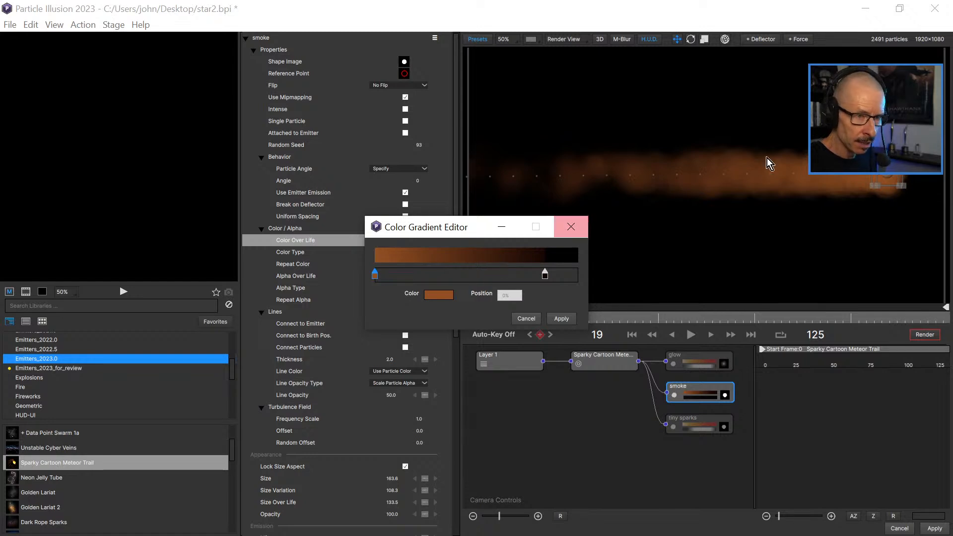
{"action": "left_click", "coordinate": [504, 274]}
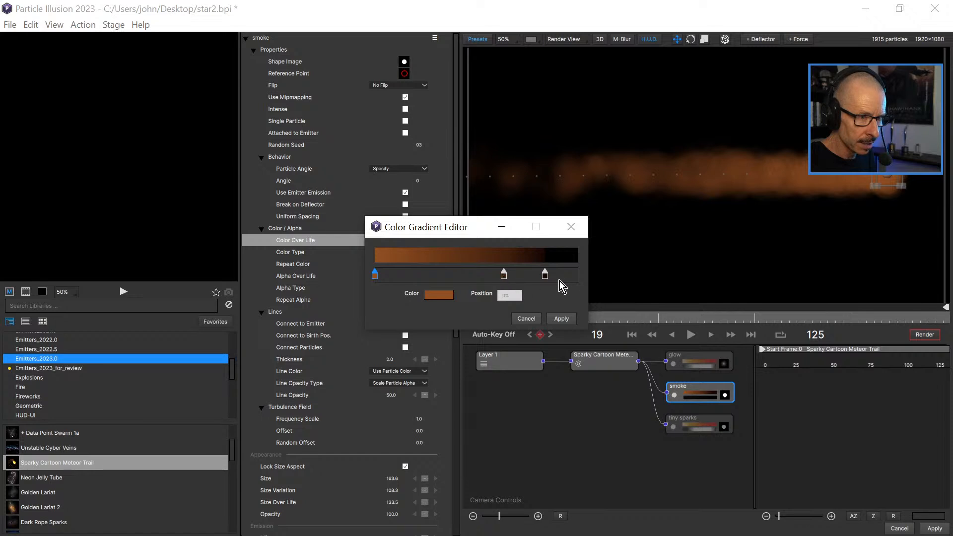
{"action": "left_click", "coordinate": [547, 275]}
{"action": "key", "text": "Delete"}
{"action": "left_click", "coordinate": [506, 276]}
{"action": "double_click", "coordinate": [507, 275]}
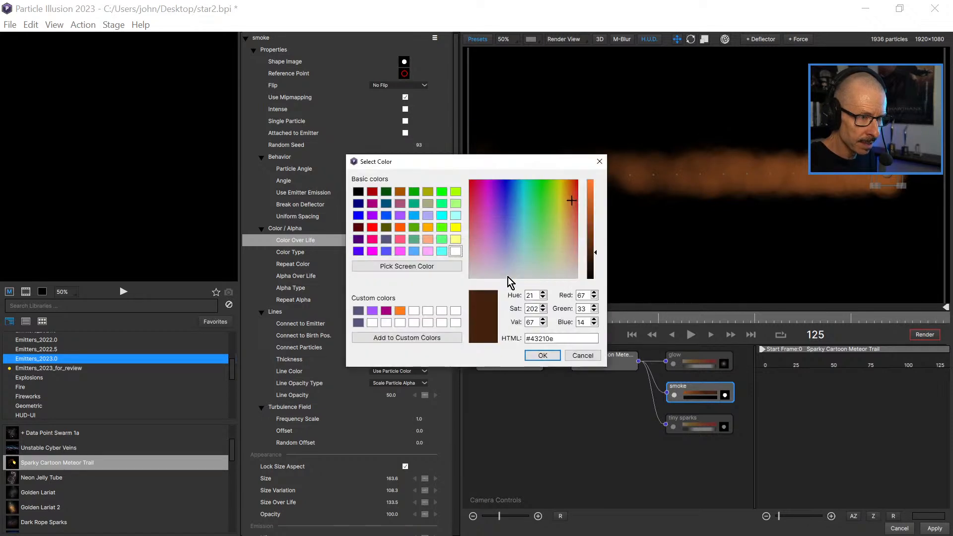
{"action": "left_click", "coordinate": [589, 230]}
{"action": "left_click_drag", "start_coordinate": [569, 237], "coordinate": [570, 258]}
{"action": "left_click_drag", "start_coordinate": [594, 227], "coordinate": [591, 203]}
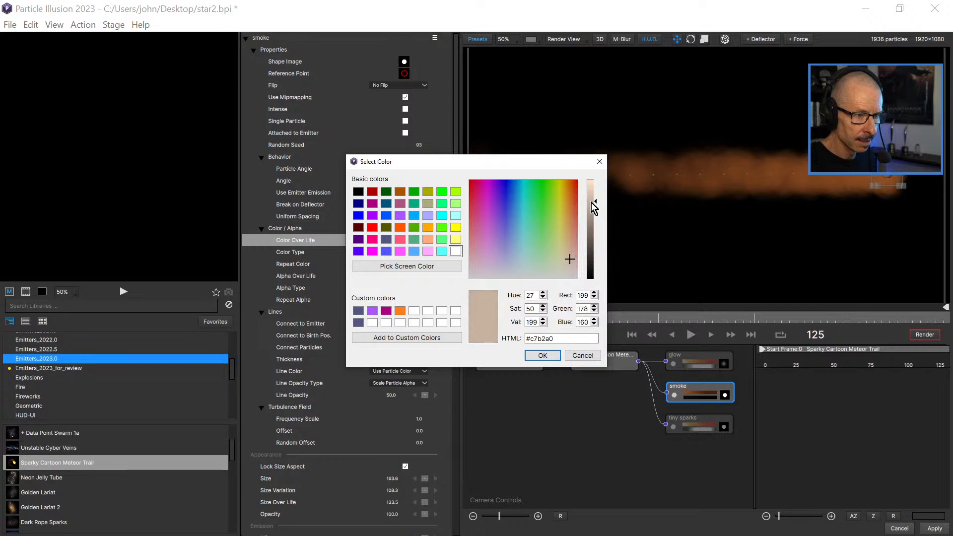
{"action": "left_click", "coordinate": [542, 355]}
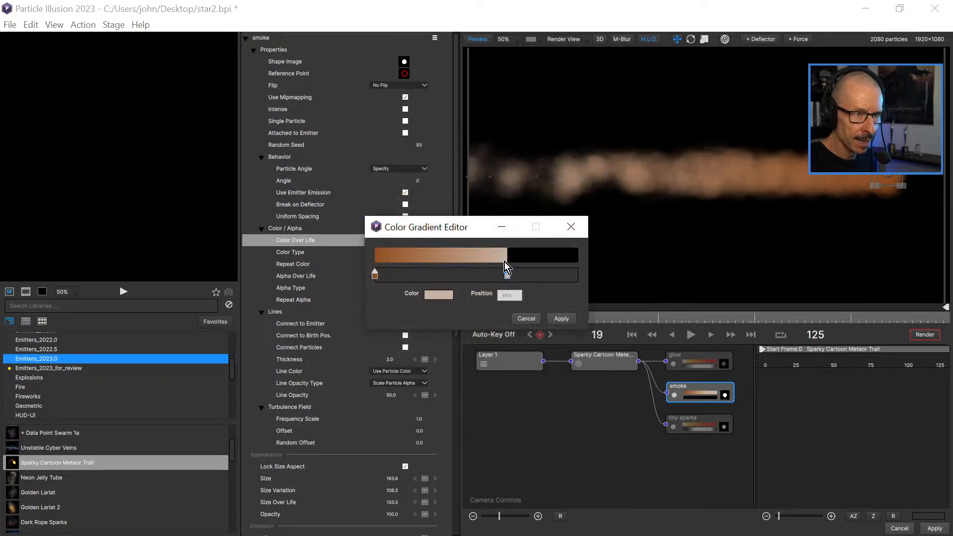
Add a middle stop at 37% to the smoke's color gradient and place the pale beige end stop at 79%.
{"action": "left_click_drag", "start_coordinate": [512, 278], "coordinate": [574, 276]}
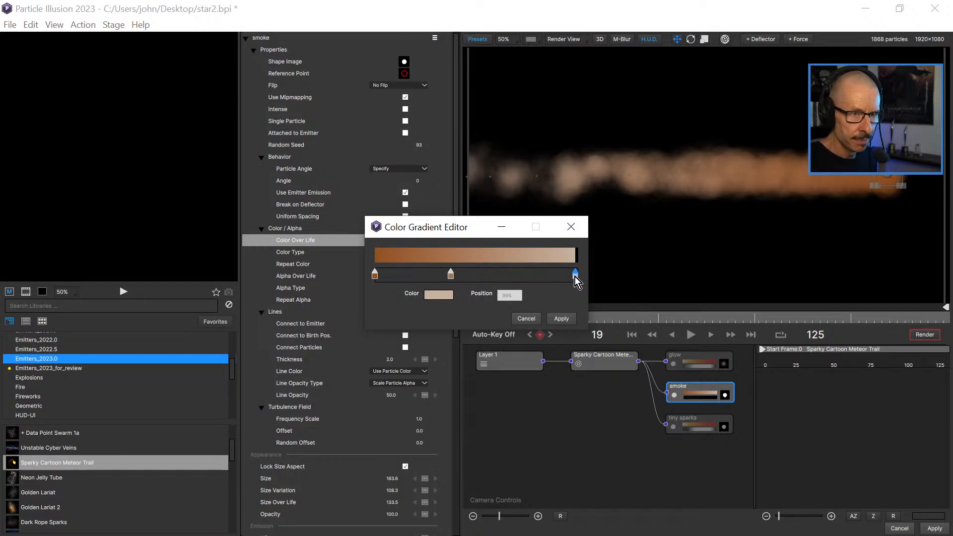
{"action": "left_click_drag", "start_coordinate": [550, 277], "coordinate": [536, 277]}
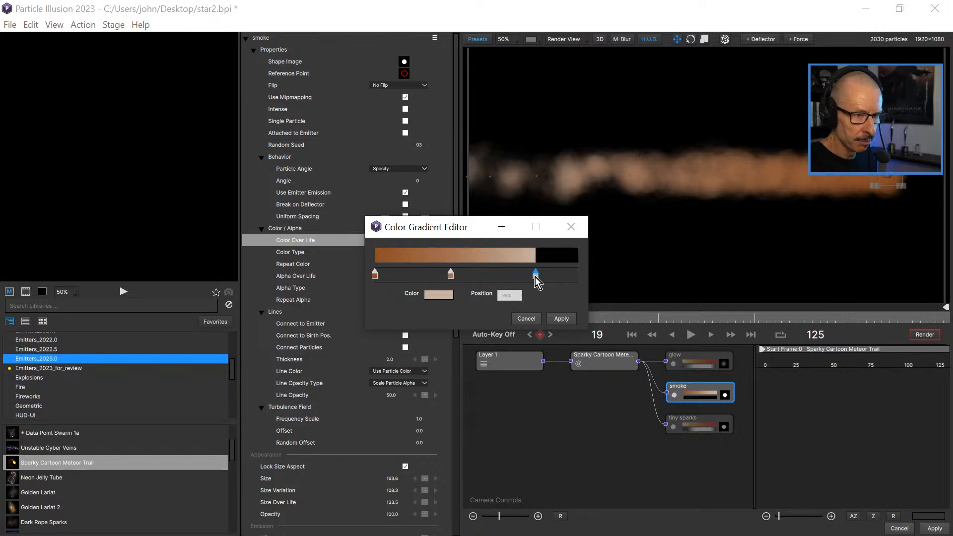
Recolor the first stop of the smoke's color gradient to muted beige #b8a391.
{"action": "left_click", "coordinate": [374, 274]}
{"action": "double_click", "coordinate": [373, 275]}
{"action": "left_click_drag", "start_coordinate": [573, 231], "coordinate": [570, 257]}
{"action": "left_click_drag", "start_coordinate": [589, 218], "coordinate": [592, 208]}
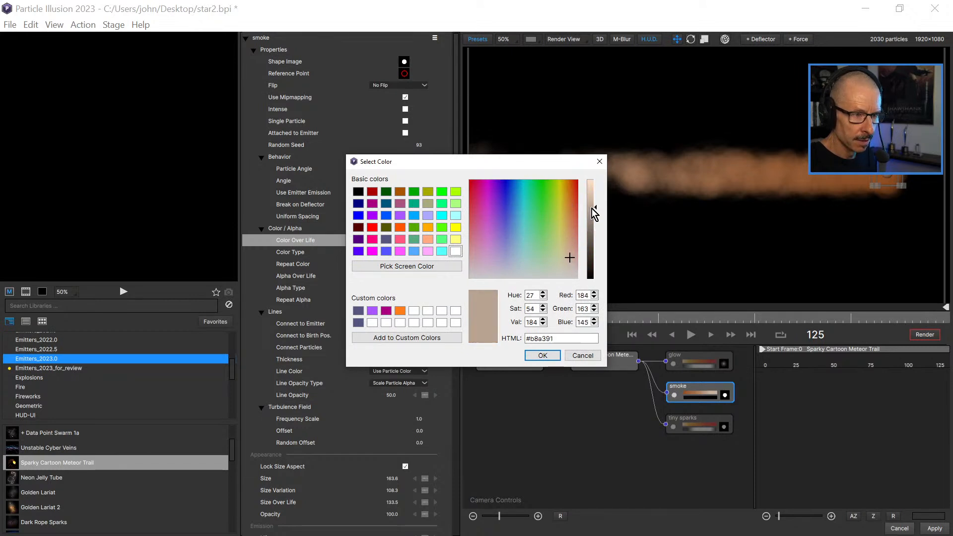
{"action": "left_click", "coordinate": [545, 356]}
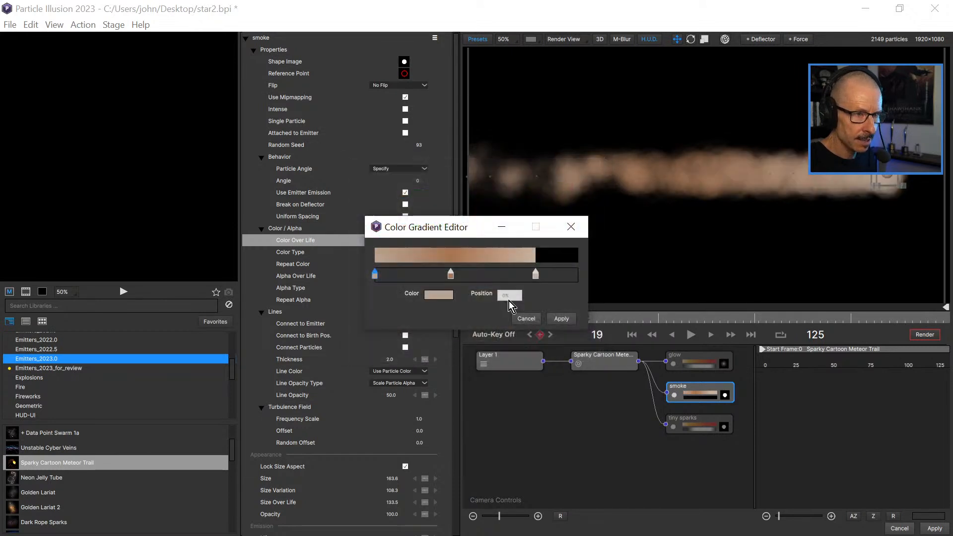
{"action": "left_click", "coordinate": [535, 275]}
{"action": "double_click", "coordinate": [535, 274]}
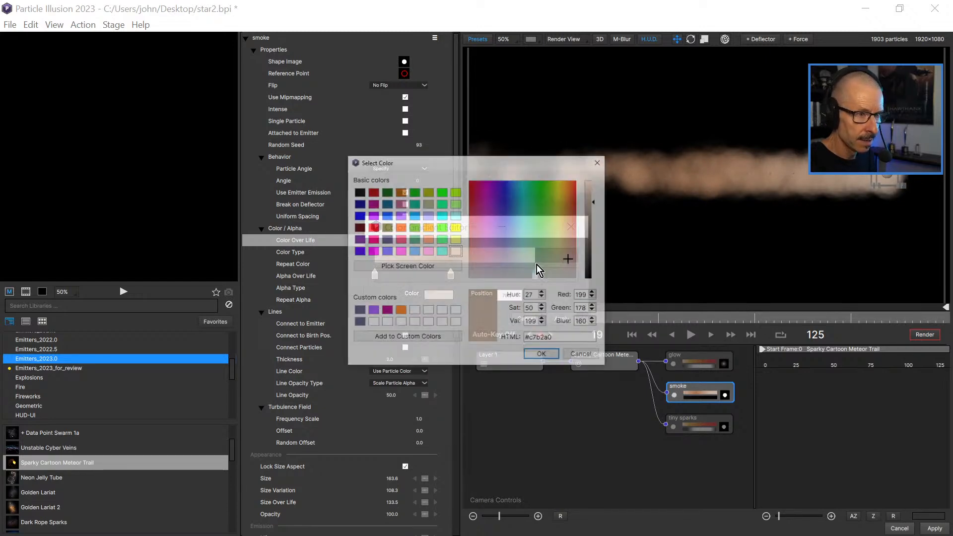
{"action": "left_click", "coordinate": [578, 356]}
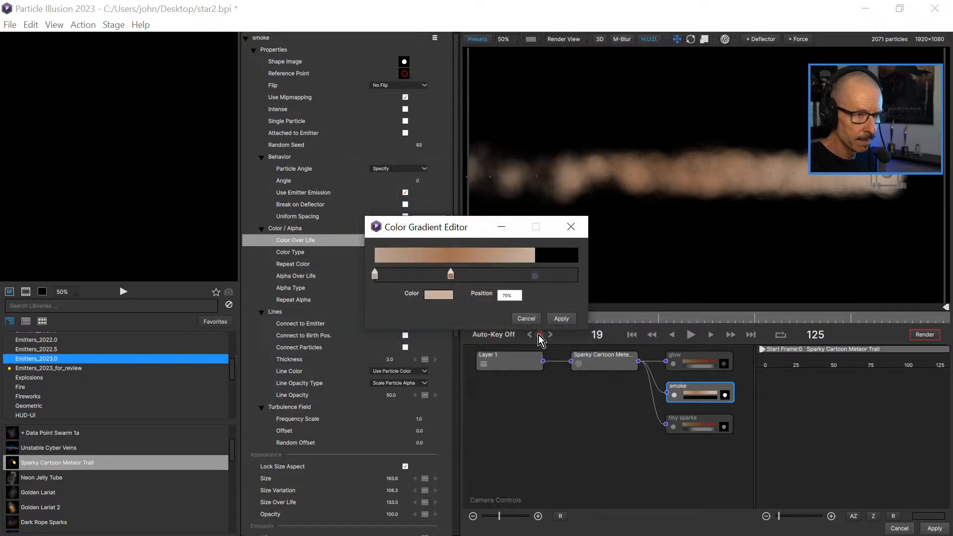
Delete the pale end stop from the smoke's color gradient and make the remaining brown stop #7e4b33 at 68%.
{"action": "left_click_drag", "start_coordinate": [537, 275], "coordinate": [547, 294]}
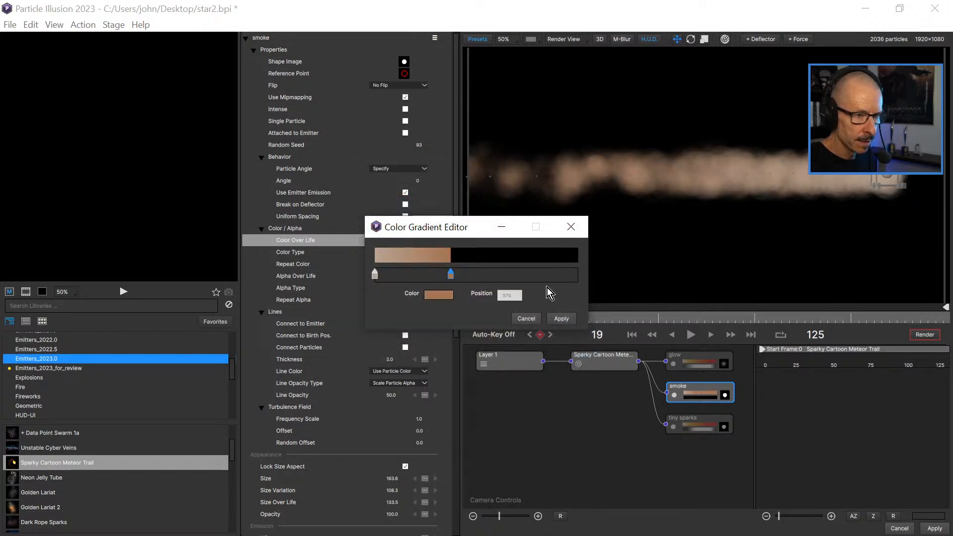
{"action": "left_click_drag", "start_coordinate": [451, 274], "coordinate": [514, 274]}
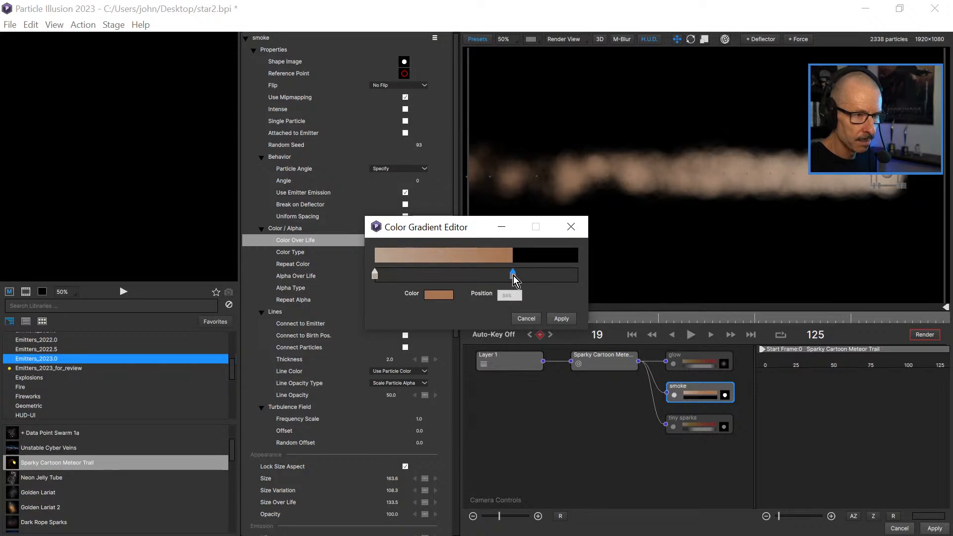
{"action": "double_click", "coordinate": [513, 275]}
{"action": "left_click_drag", "start_coordinate": [592, 241], "coordinate": [572, 219]}
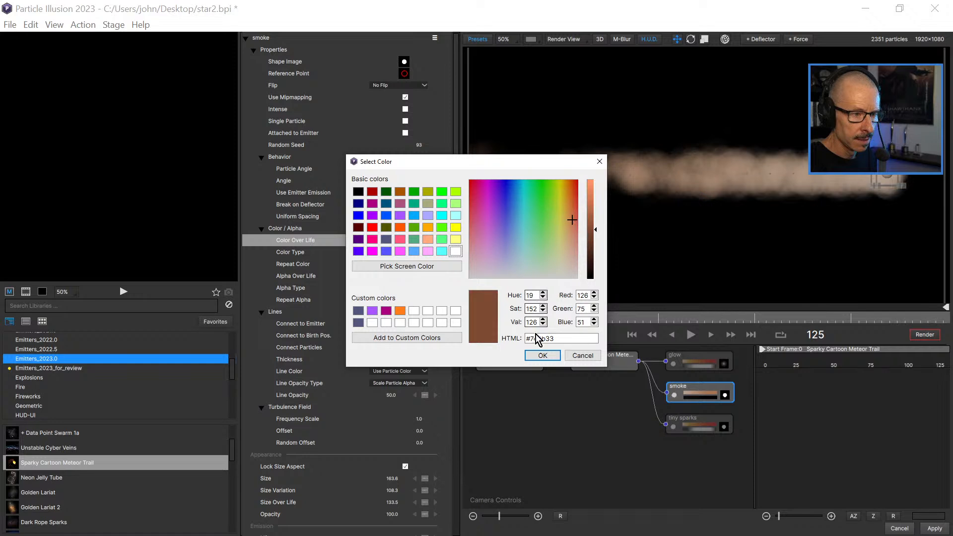
{"action": "left_click", "coordinate": [543, 356]}
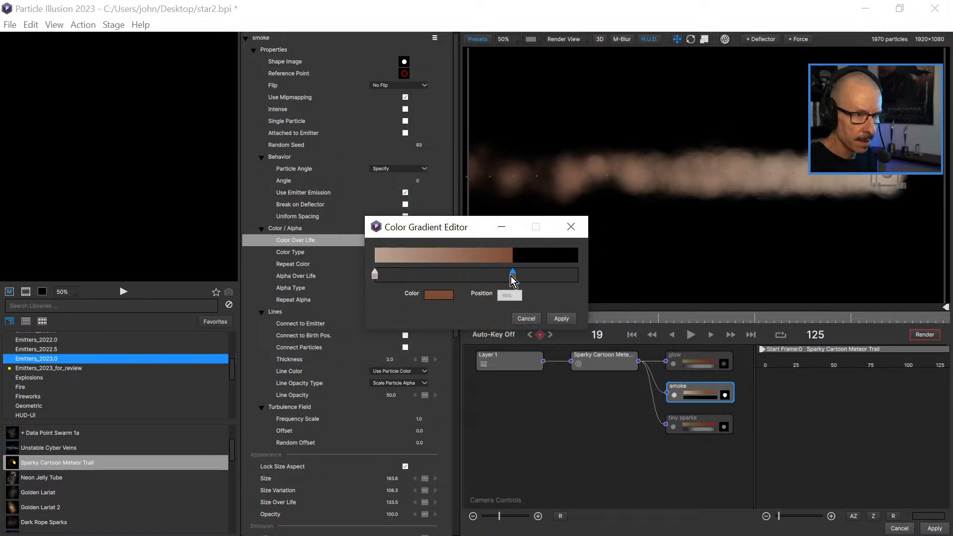
Shift the dark brown end stop closer to the end of the gradient and add a #99745f stop at 53%.
{"action": "left_click_drag", "start_coordinate": [510, 276], "coordinate": [543, 279]}
{"action": "left_click", "coordinate": [483, 276]}
{"action": "double_click", "coordinate": [483, 276]}
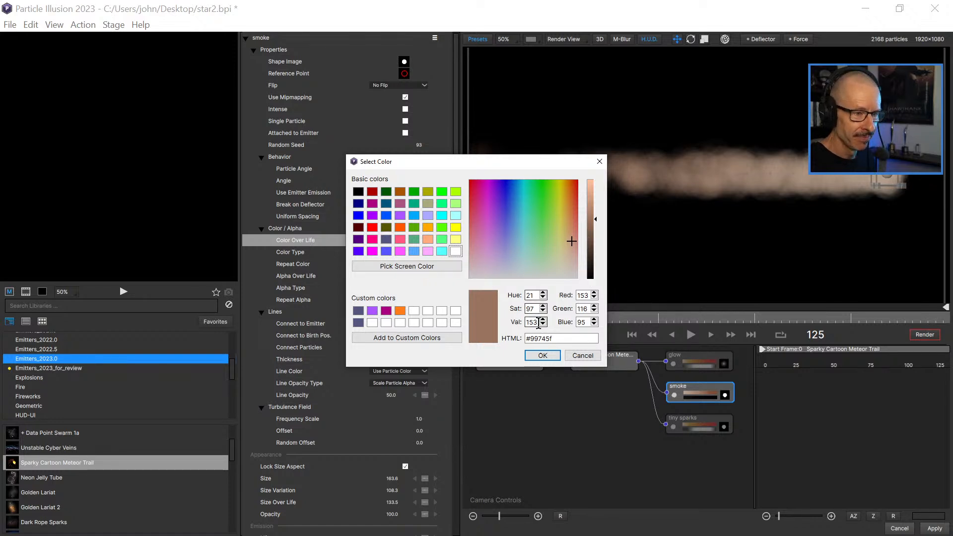
{"action": "left_click", "coordinate": [546, 356]}
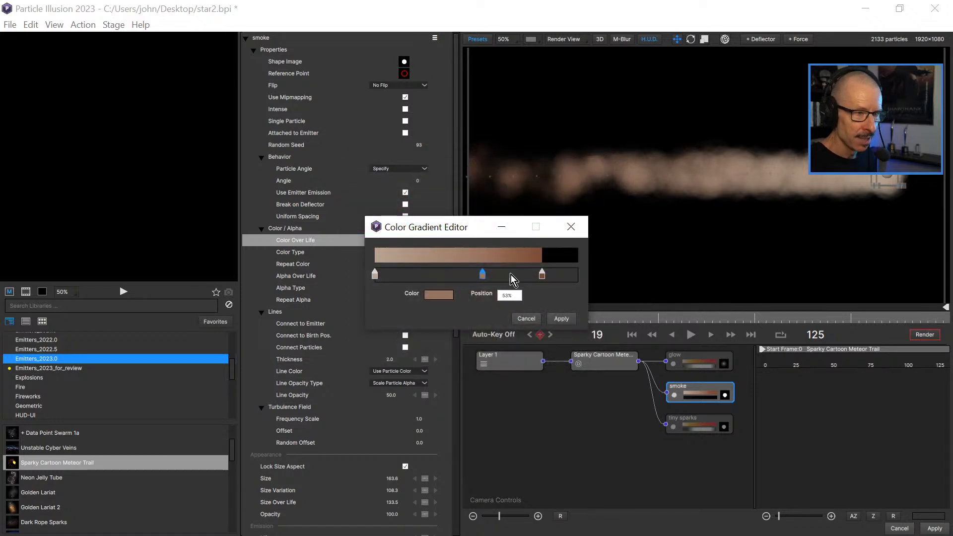
Darken the middle stop of the smoke's color gradient to #7f604f and nudge it slightly earlier.
{"action": "double_click", "coordinate": [482, 275]}
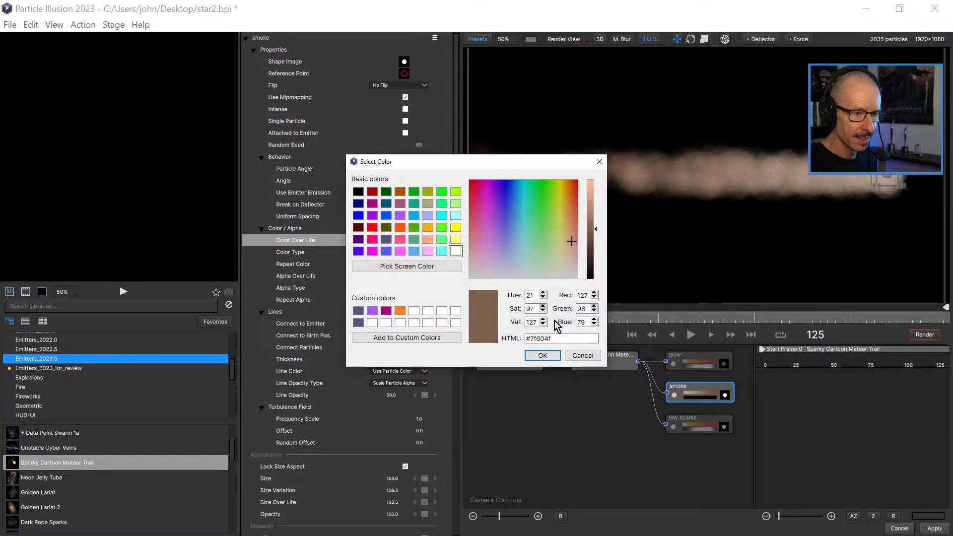
{"action": "left_click", "coordinate": [543, 356]}
{"action": "mouse_move", "coordinate": [481, 275]}
{"action": "left_mouse_down"}
{"action": "mouse_move", "coordinate": [443, 275]}
{"action": "mouse_move", "coordinate": [475, 274]}
{"action": "left_mouse_up"}
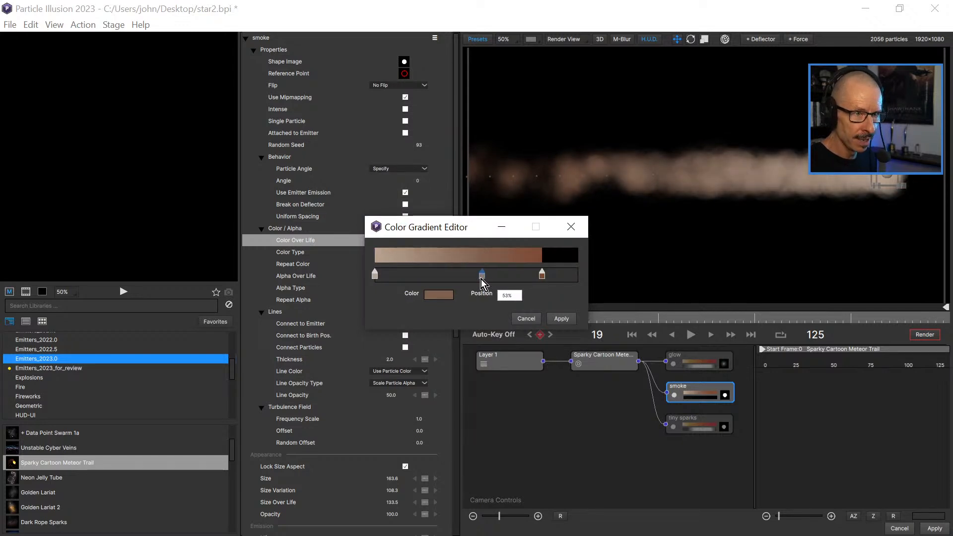
Add an orange #aa5500 stop at 13% near the start of the smoke's color gradient.
{"action": "double_click", "coordinate": [402, 275]}
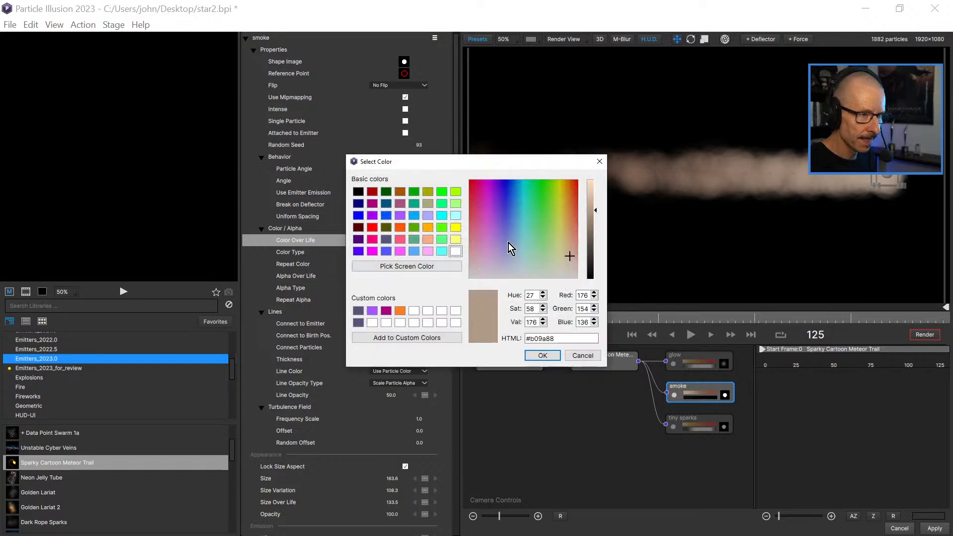
{"action": "left_click", "coordinate": [399, 191]}
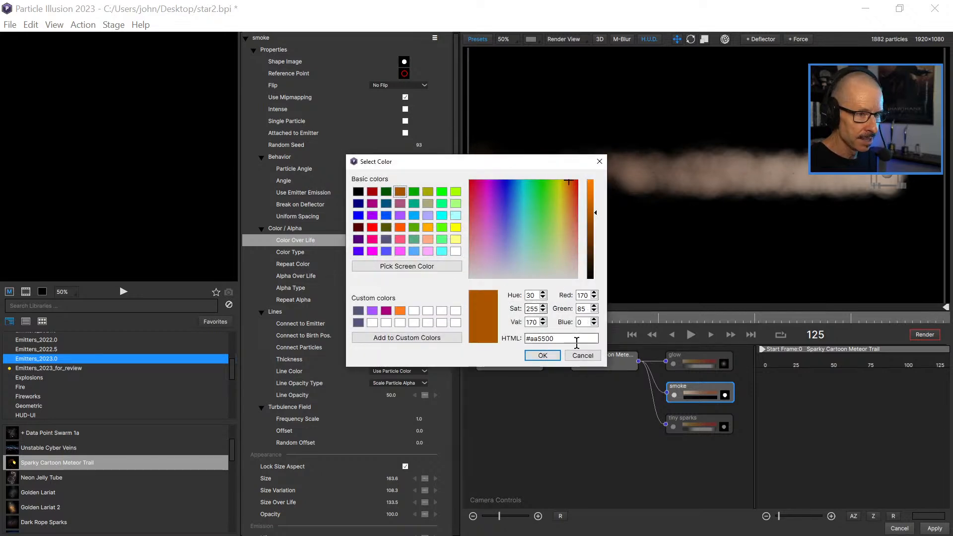
{"action": "left_click", "coordinate": [542, 355]}
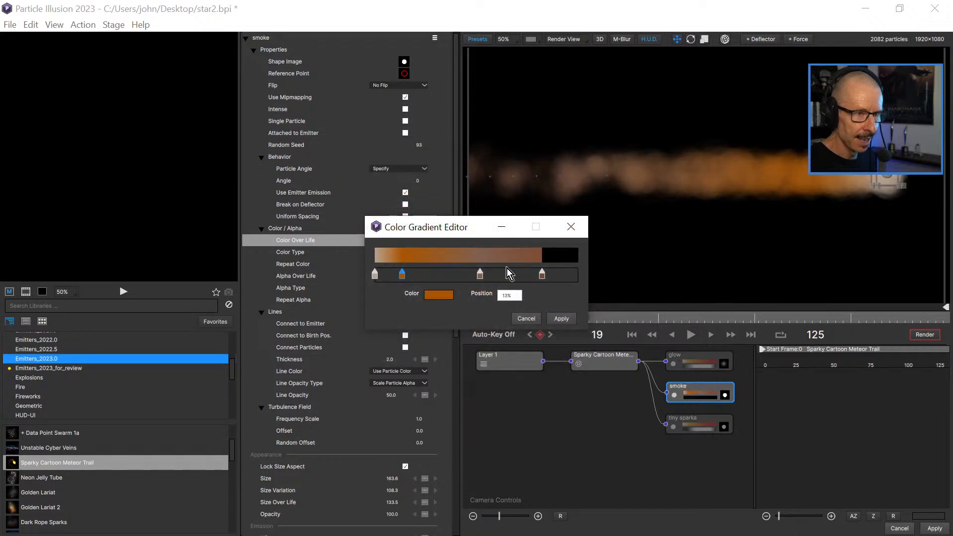
Recolor the orange 13% stop of the smoke's color gradient to a muted brown, #7f654e.
{"action": "double_click", "coordinate": [403, 276]}
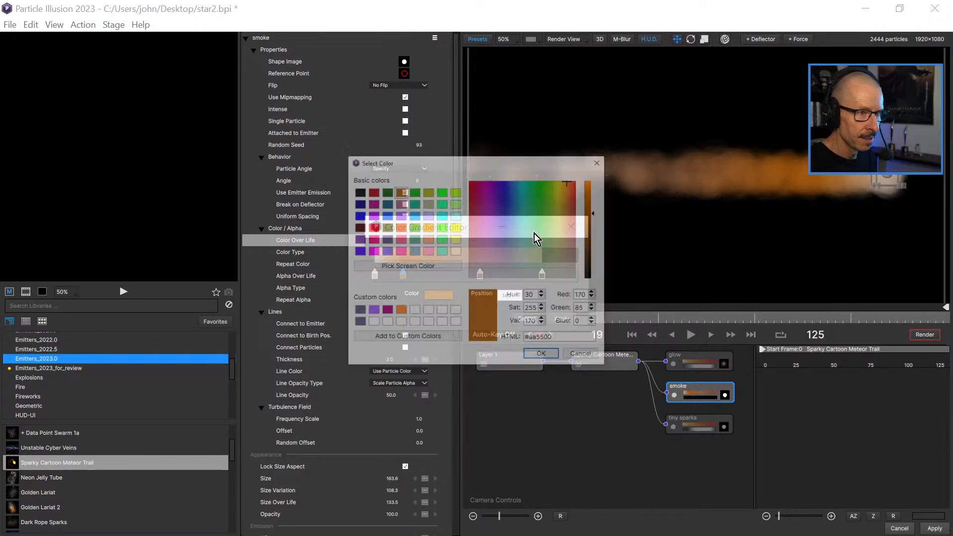
{"action": "mouse_move", "coordinate": [564, 237]}
{"action": "left_mouse_down"}
{"action": "mouse_move", "coordinate": [571, 250]}
{"action": "mouse_move", "coordinate": [570, 231]}
{"action": "mouse_move", "coordinate": [571, 241]}
{"action": "left_mouse_up"}
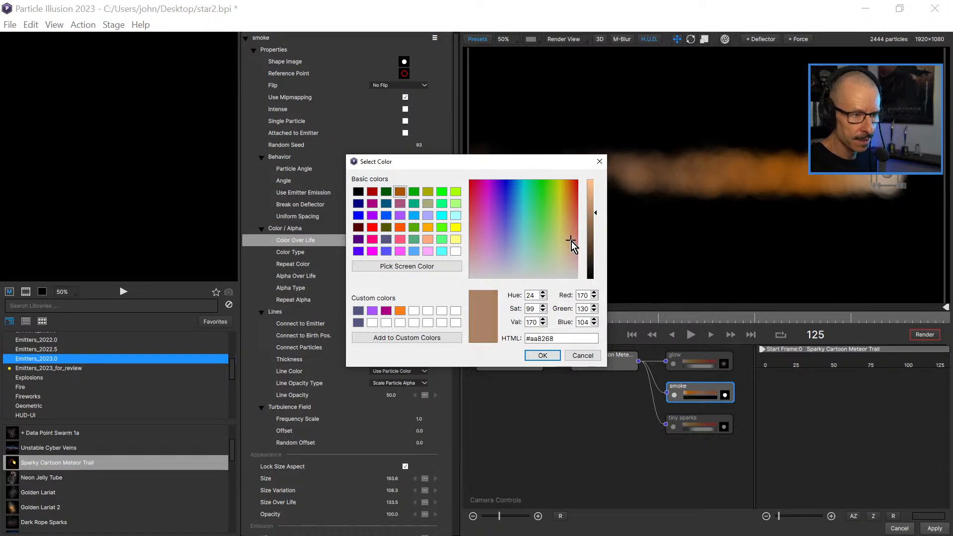
{"action": "left_click", "coordinate": [542, 356]}
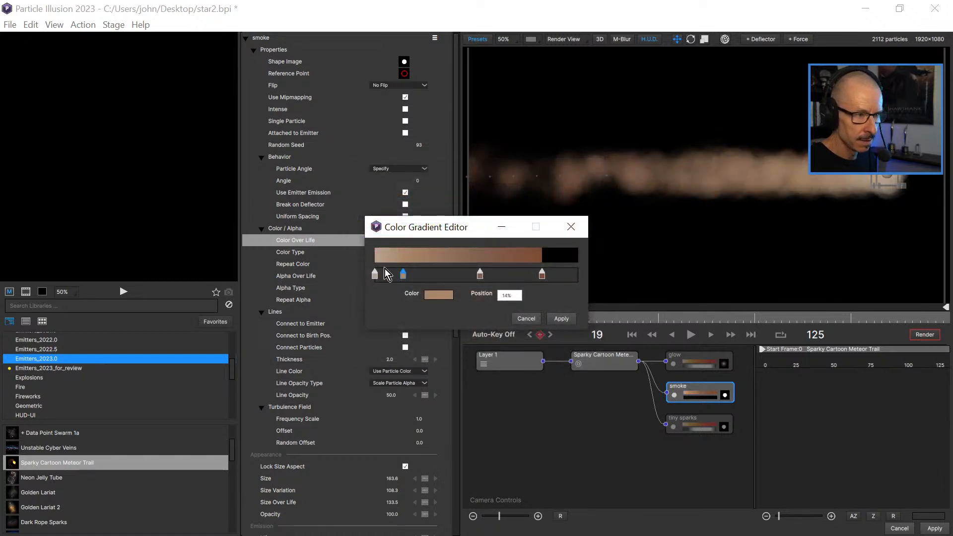
{"action": "double_click", "coordinate": [403, 276]}
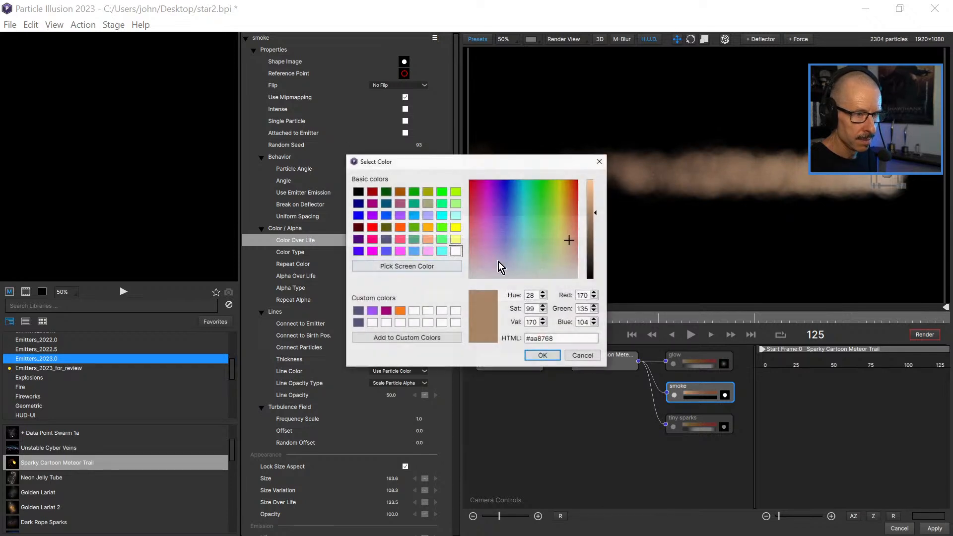
{"action": "left_click", "coordinate": [592, 220]}
{"action": "left_click_drag", "start_coordinate": [591, 220], "coordinate": [588, 236]}
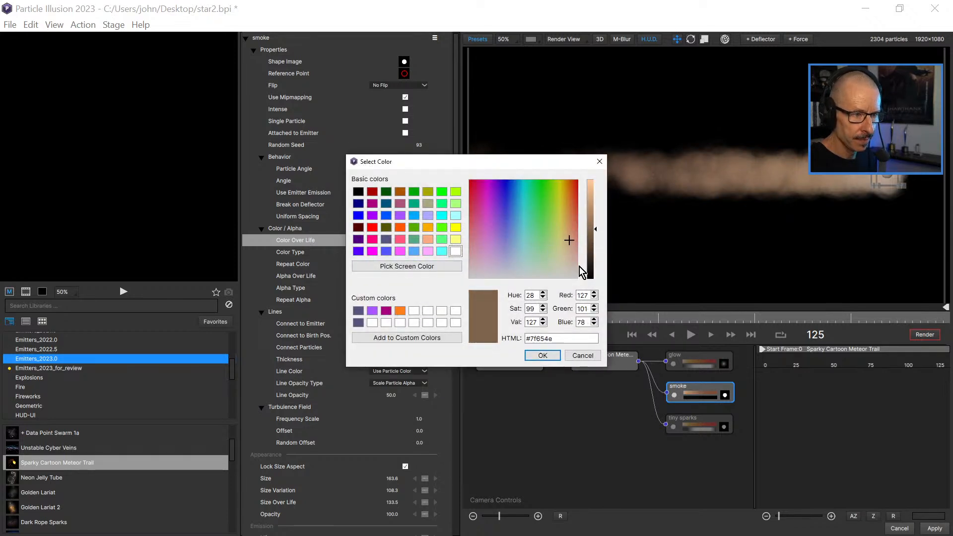
{"action": "left_click", "coordinate": [542, 355]}
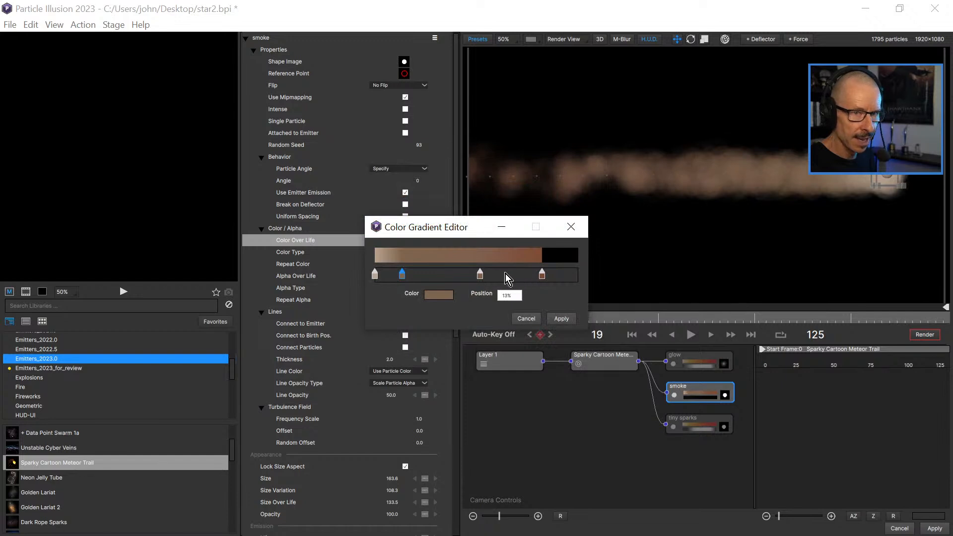
Delete the muted brown stops from the smoke's color gradient and place the remaining #7e4b33 brown stop at 24%.
{"action": "left_click_drag", "start_coordinate": [543, 276], "coordinate": [513, 277]}
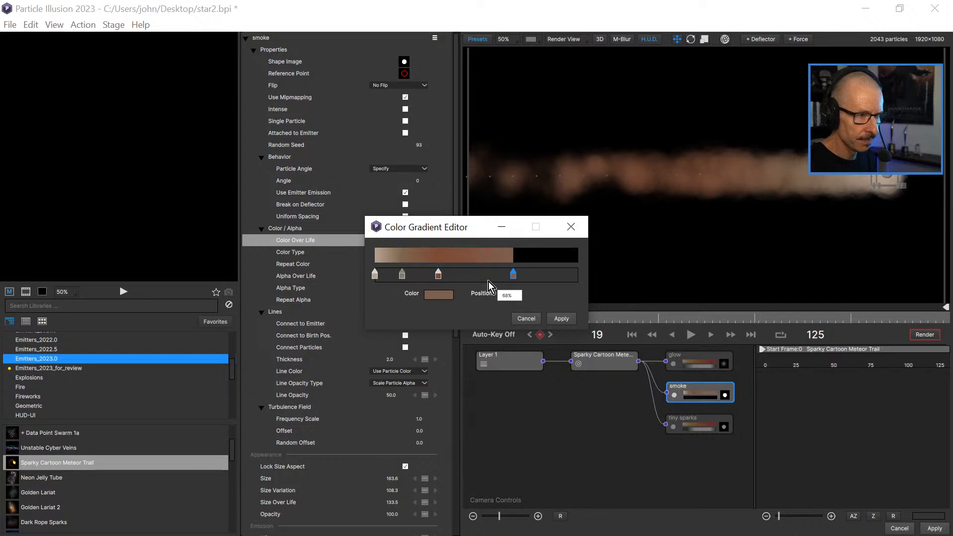
{"action": "mouse_move", "coordinate": [414, 272]}
{"action": "left_mouse_down"}
{"action": "mouse_move", "coordinate": [489, 275]}
{"action": "mouse_move", "coordinate": [423, 276]}
{"action": "left_mouse_up"}
{"action": "left_click", "coordinate": [433, 275]}
{"action": "left_click_drag", "start_coordinate": [489, 276], "coordinate": [493, 323]}
{"action": "left_click", "coordinate": [515, 275]}
{"action": "left_click_drag", "start_coordinate": [514, 276], "coordinate": [507, 318]}
{"action": "left_click", "coordinate": [423, 275]}
{"action": "double_click", "coordinate": [423, 275]}
{"action": "double_click", "coordinate": [561, 339]}
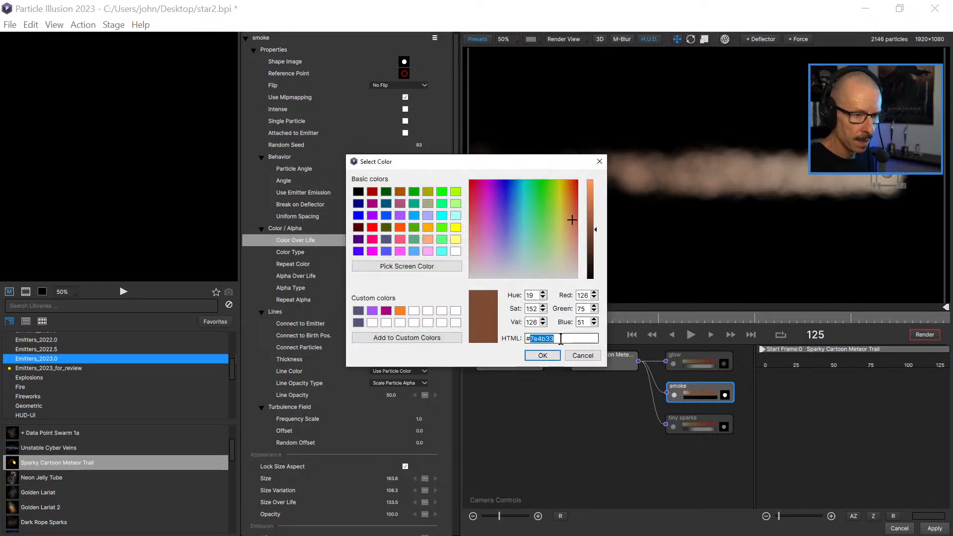
{"action": "left_click", "coordinate": [542, 355]}
Add a second stop in the same brown to the smoke's gradient and space the two brown stops at 38% and 70%.
{"action": "left_click", "coordinate": [517, 270]}
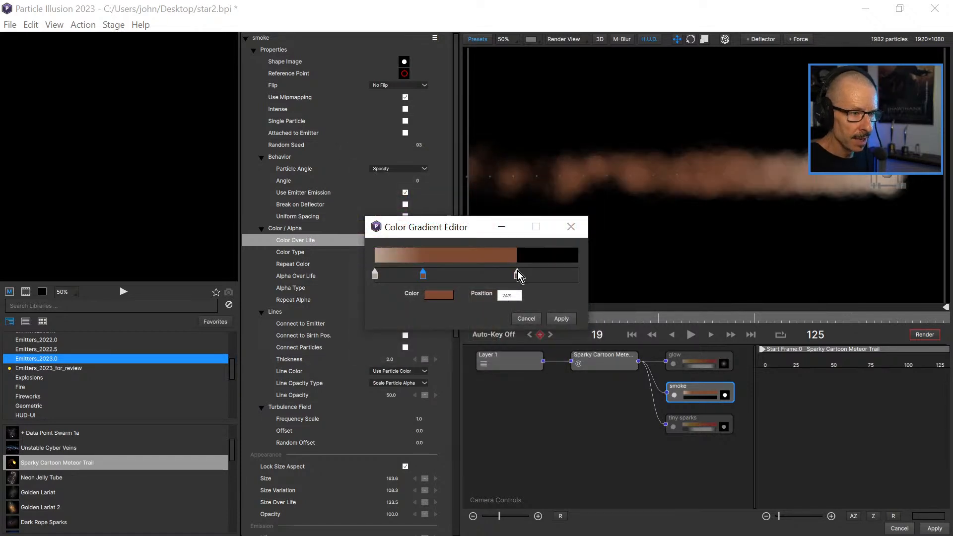
{"action": "left_click_drag", "start_coordinate": [517, 278], "coordinate": [533, 278]}
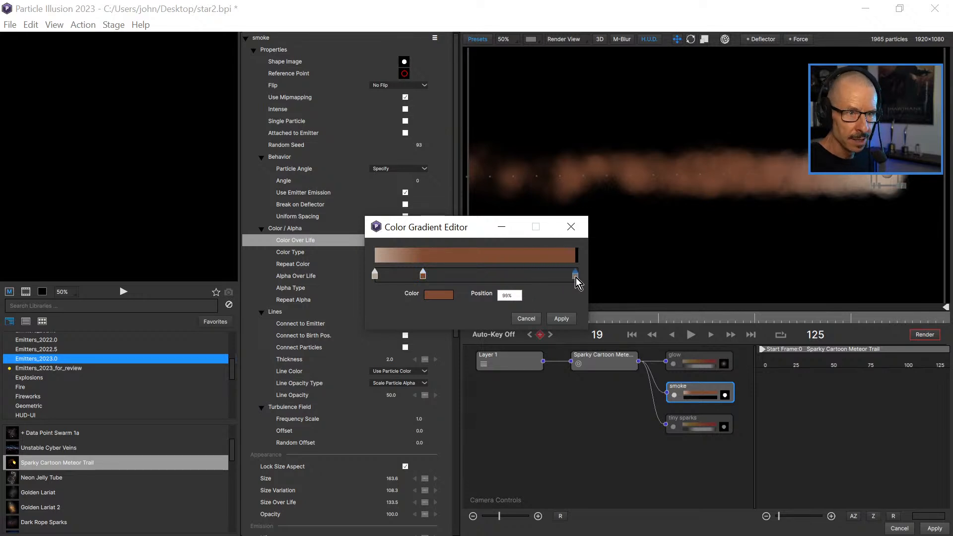
{"action": "left_click_drag", "start_coordinate": [423, 276], "coordinate": [454, 277]}
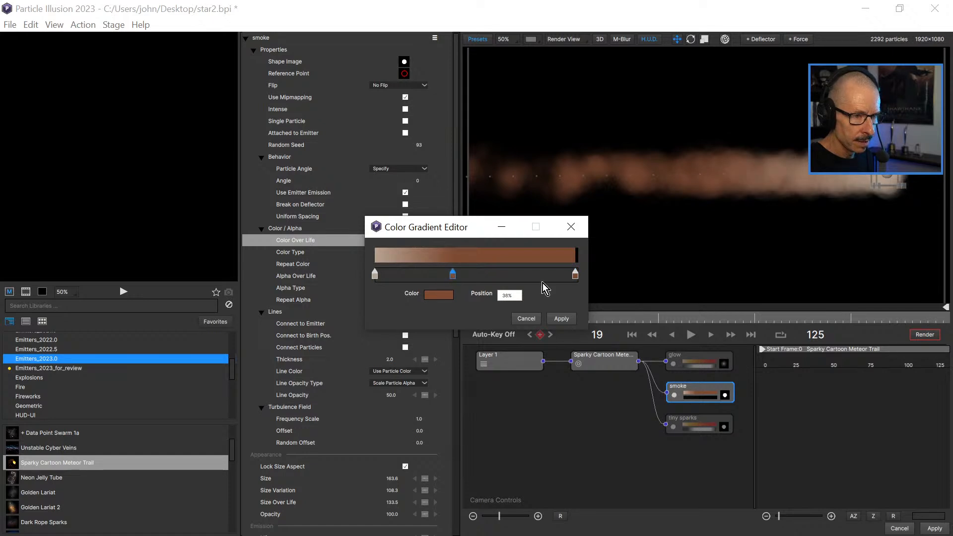
{"action": "left_click_drag", "start_coordinate": [576, 277], "coordinate": [517, 276]}
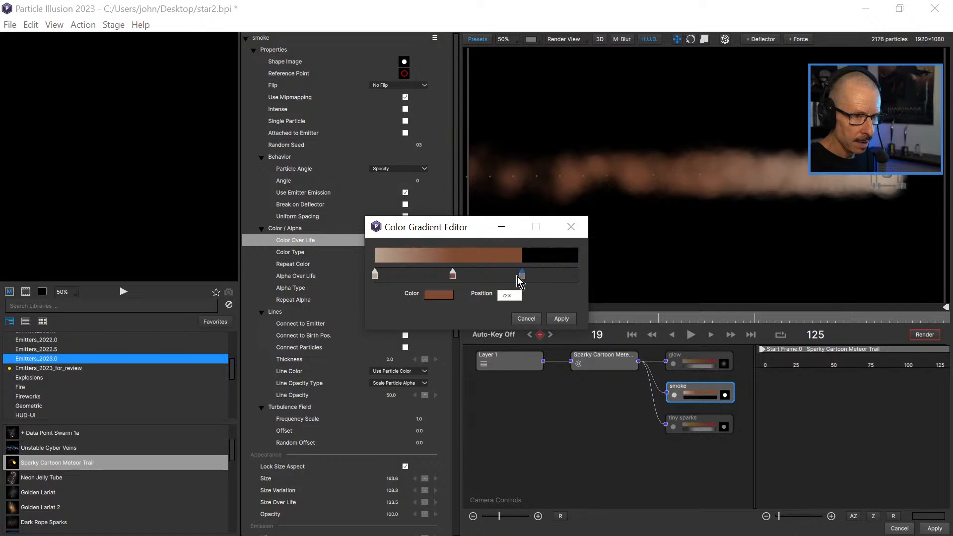
Add a dark reddish-brown stop to the smoke's color gradient and place it at 100%.
{"action": "left_click", "coordinate": [571, 274]}
{"action": "double_click", "coordinate": [571, 275]}
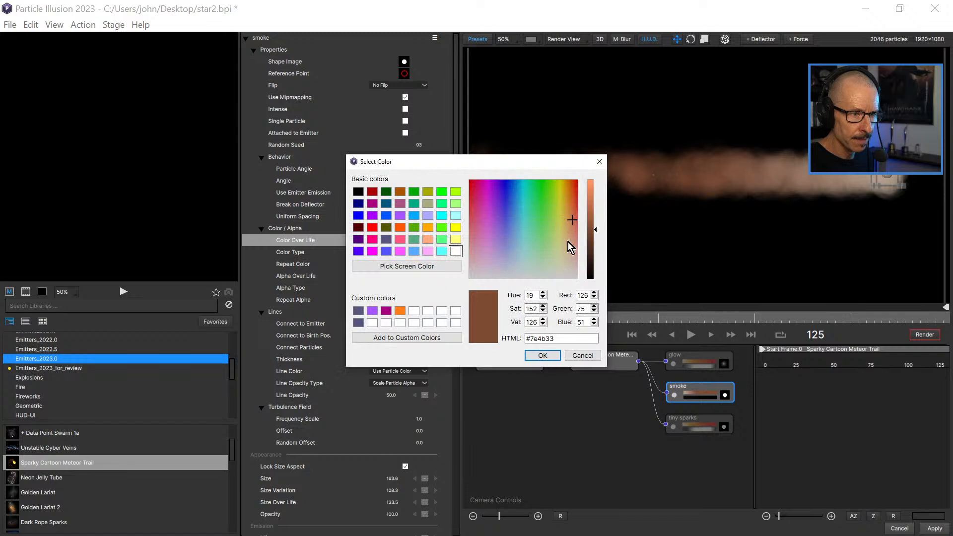
{"action": "left_click_drag", "start_coordinate": [596, 237], "coordinate": [592, 250]}
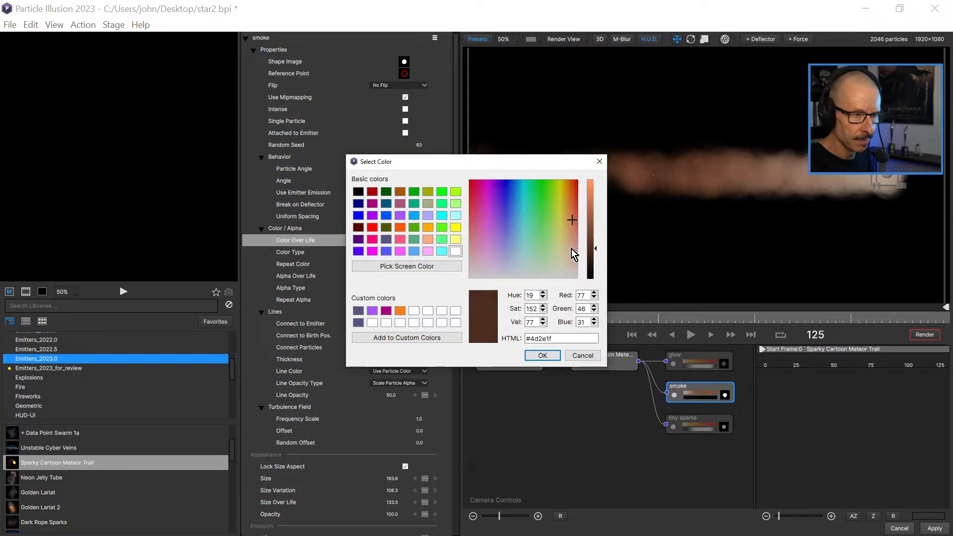
{"action": "left_click", "coordinate": [575, 220]}
{"action": "left_click", "coordinate": [542, 355]}
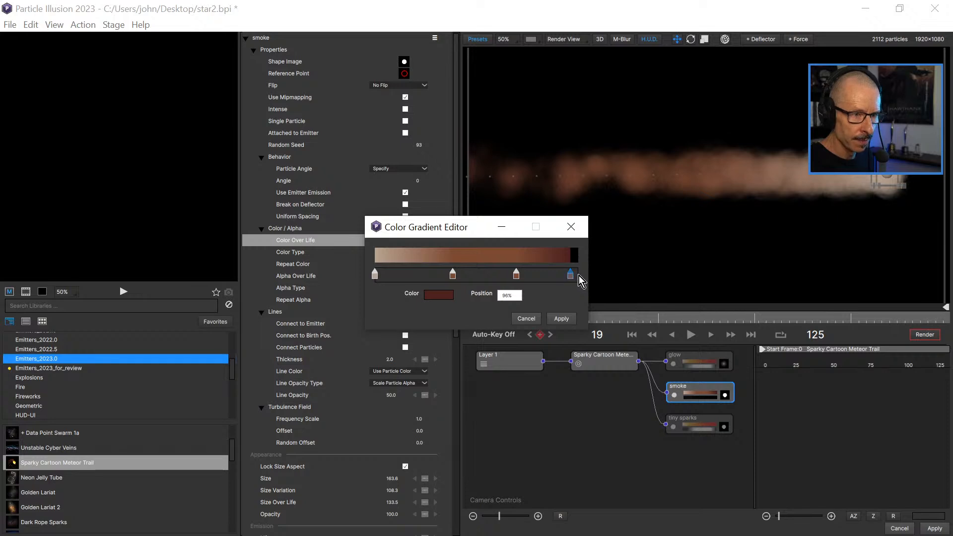
{"action": "left_click_drag", "start_coordinate": [574, 276], "coordinate": [584, 276]}
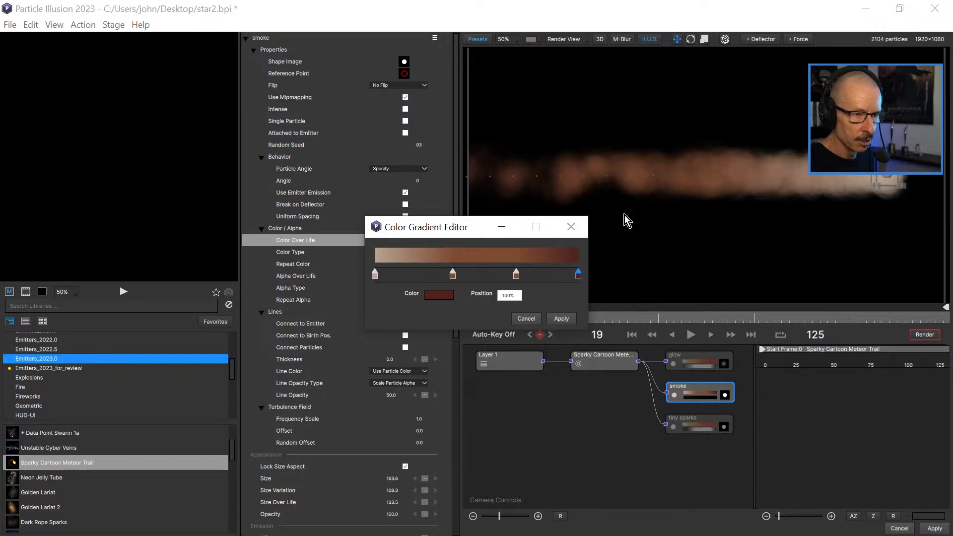
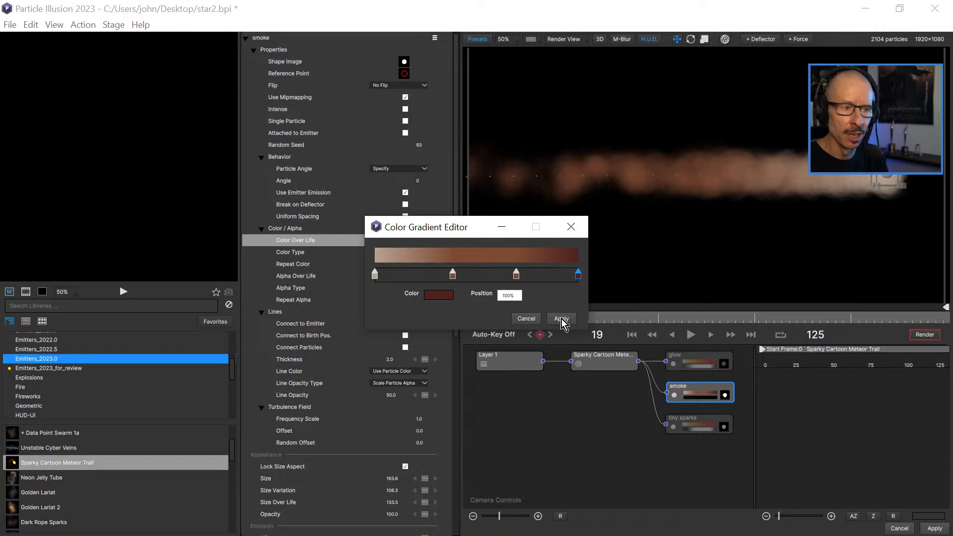
Apply the edited color gradient to the smoke and turn the tiny sparks particle type back on, previewing both in motion.
{"action": "left_click", "coordinate": [561, 319]}
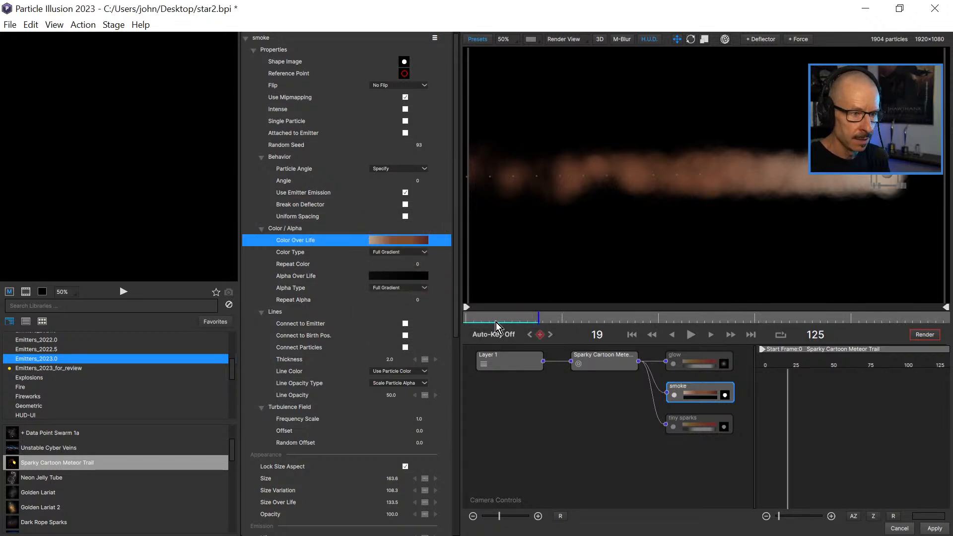
{"action": "left_click", "coordinate": [673, 428]}
{"action": "left_click_drag", "start_coordinate": [536, 325], "coordinate": [452, 323]}
{"action": "left_click", "coordinate": [691, 334]}
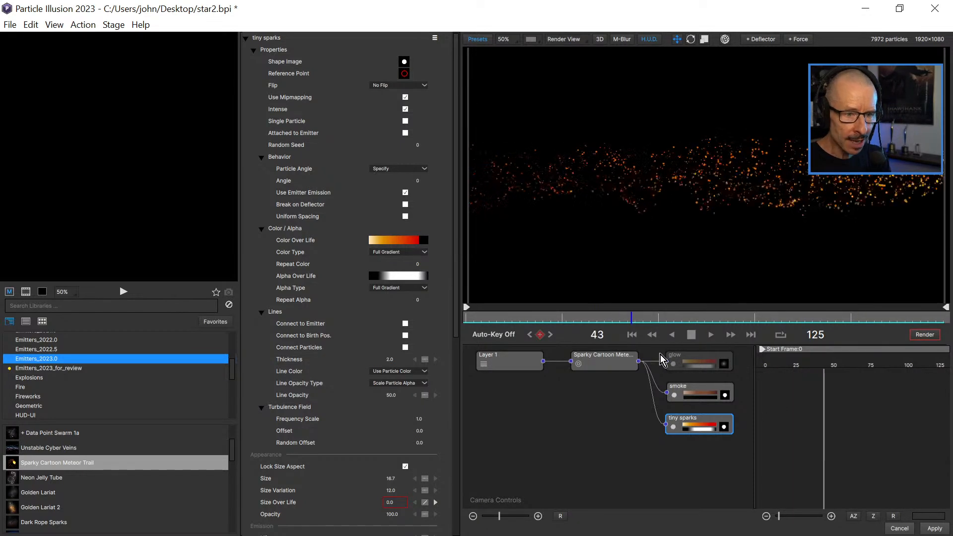
{"action": "left_click", "coordinate": [690, 334]}
{"action": "left_click", "coordinate": [513, 322]}
{"action": "left_click_drag", "start_coordinate": [513, 322], "coordinate": [519, 320]}
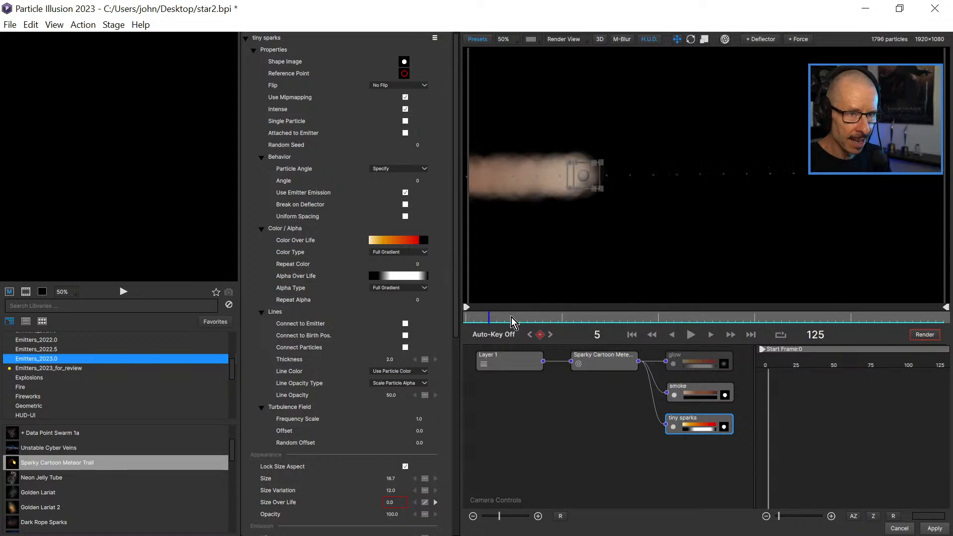
Turn the glow particle type back on and play and scrub the animation to check the complete meteor trail.
{"action": "left_click", "coordinate": [673, 364]}
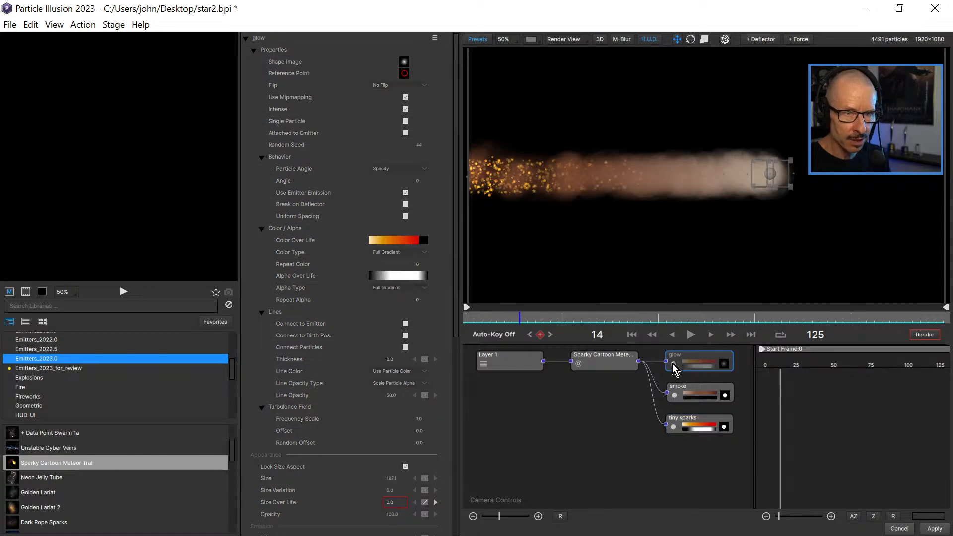
{"action": "left_click_drag", "start_coordinate": [511, 322], "coordinate": [471, 321]}
{"action": "left_click", "coordinate": [690, 334]}
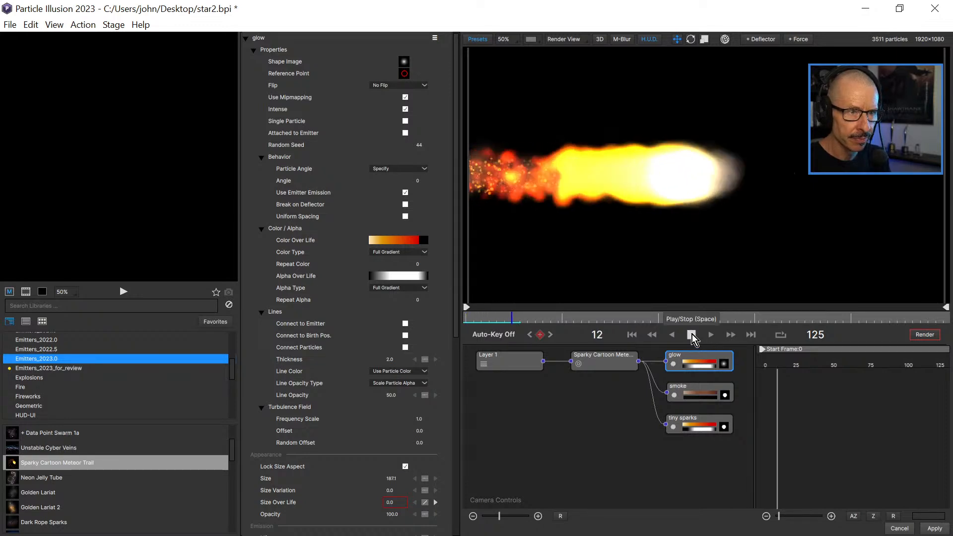
{"action": "left_click", "coordinate": [691, 334]}
{"action": "left_click_drag", "start_coordinate": [477, 320], "coordinate": [535, 331]}
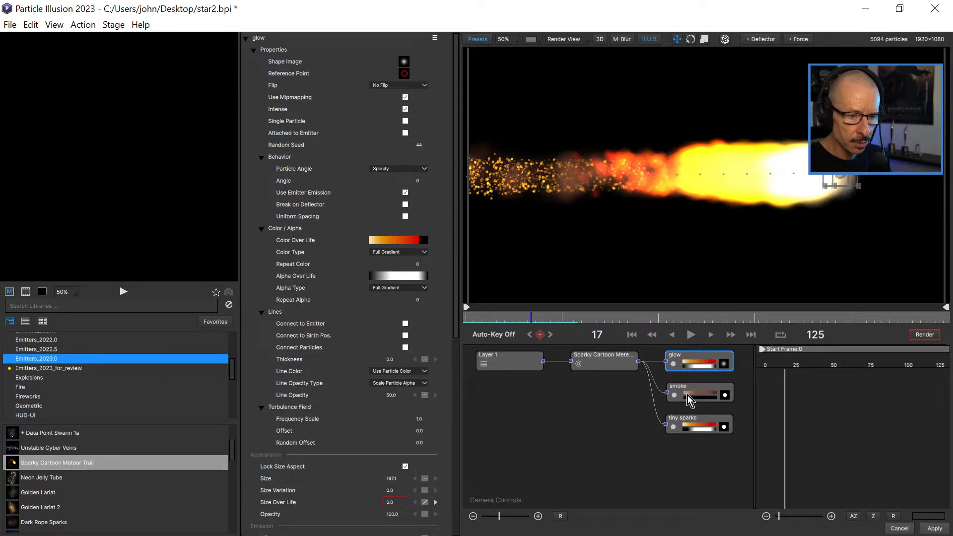
Hide the tiny sparks and glow particle types, leaving only the smoke shown and selected.
{"action": "left_click", "coordinate": [694, 394]}
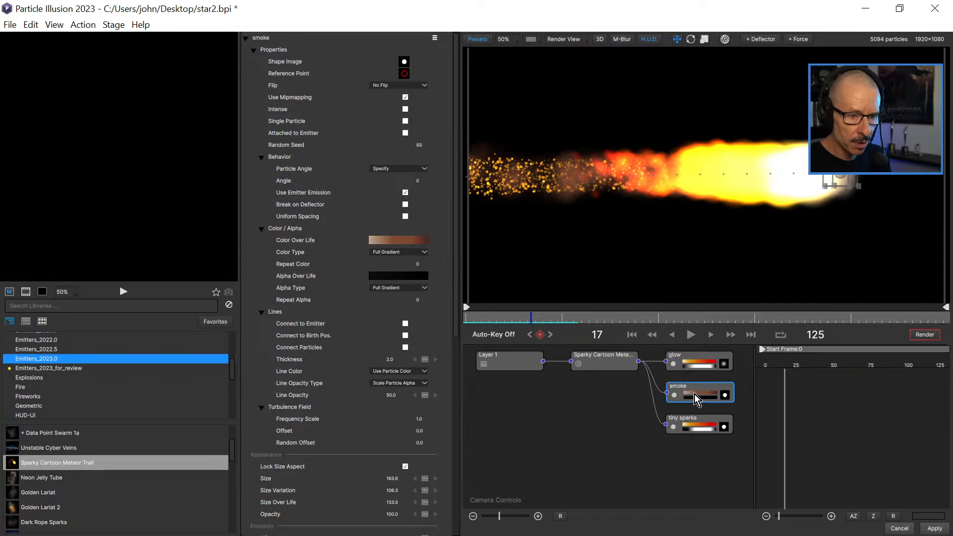
{"action": "left_click", "coordinate": [673, 427]}
{"action": "left_click", "coordinate": [673, 364]}
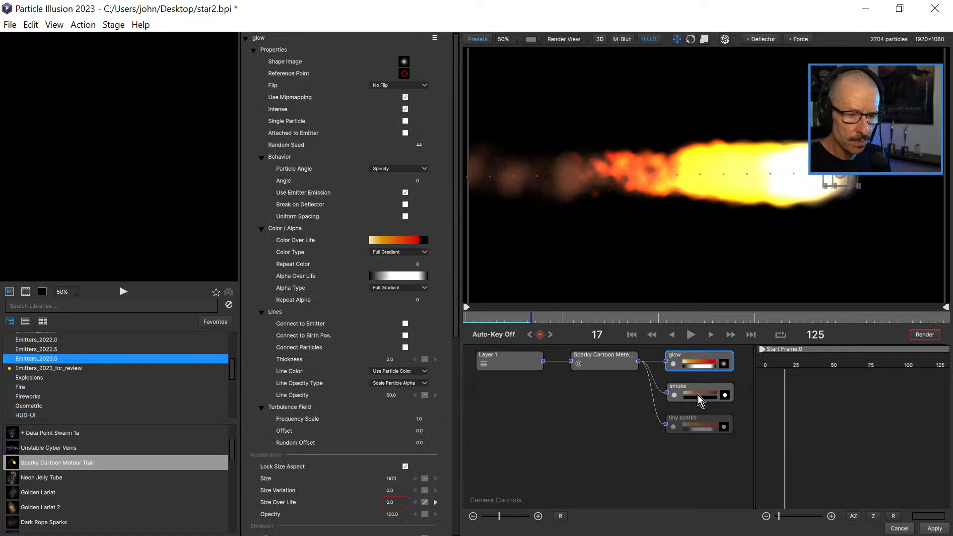
{"action": "left_click", "coordinate": [693, 392]}
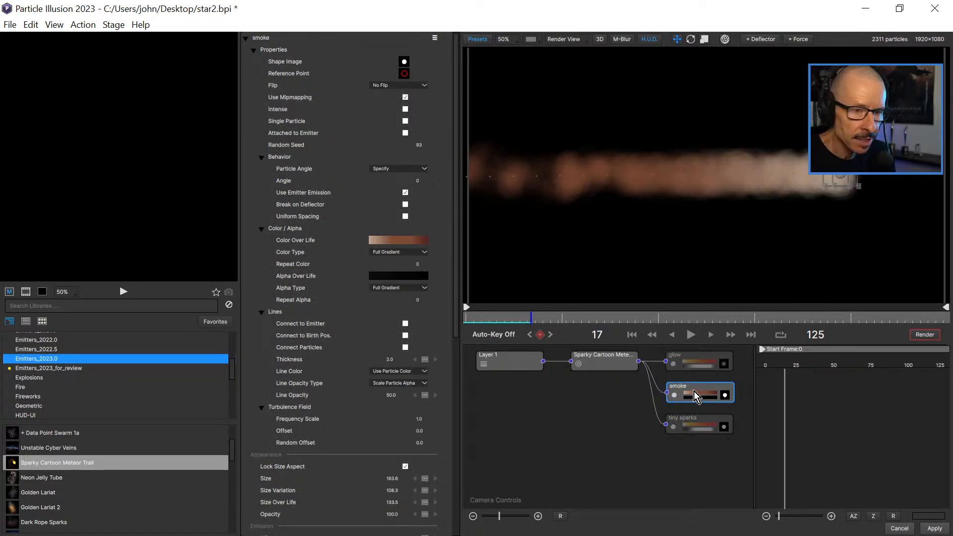
Open the smoke's particle shape for editing and show the shapes of the Smoke library.
{"action": "left_click", "coordinate": [725, 395]}
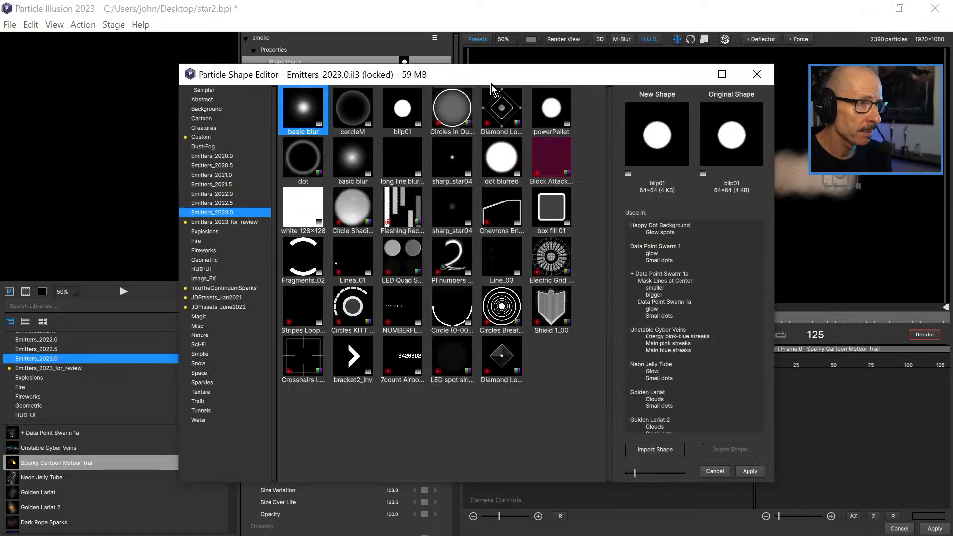
{"action": "left_click_drag", "start_coordinate": [491, 84], "coordinate": [559, 79]}
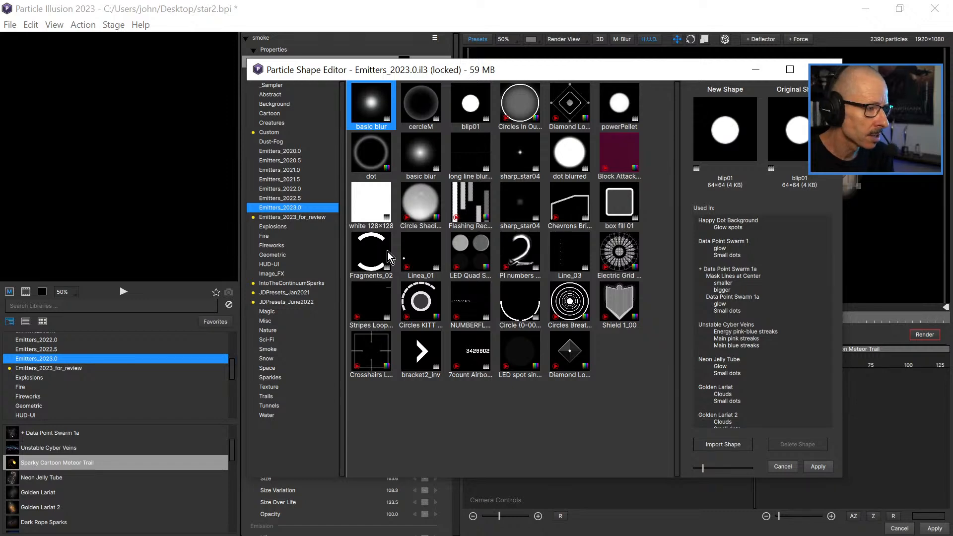
{"action": "left_click", "coordinate": [268, 350]}
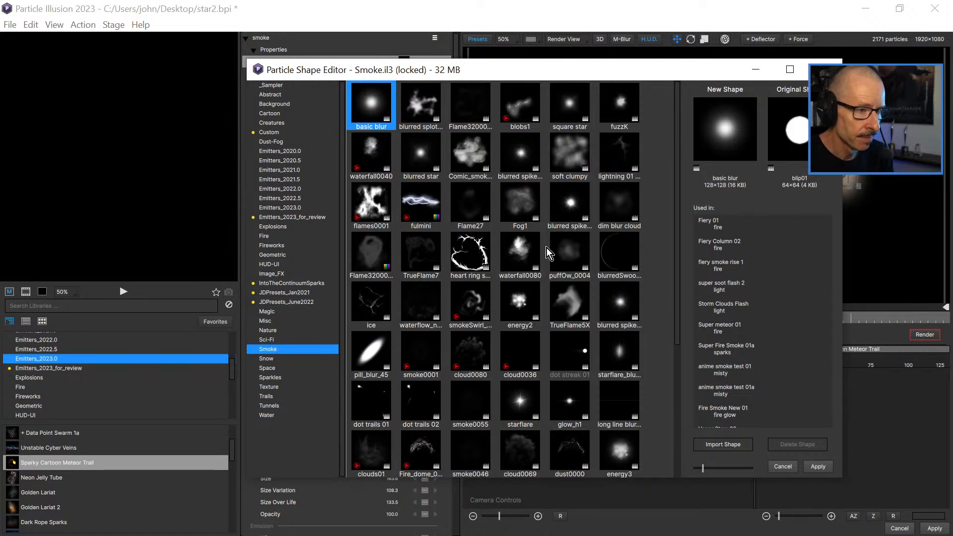
Step through the animation frames of the smokeSwirl_0000 shape to examine how the swirl evolves.
{"action": "left_click", "coordinate": [466, 312]}
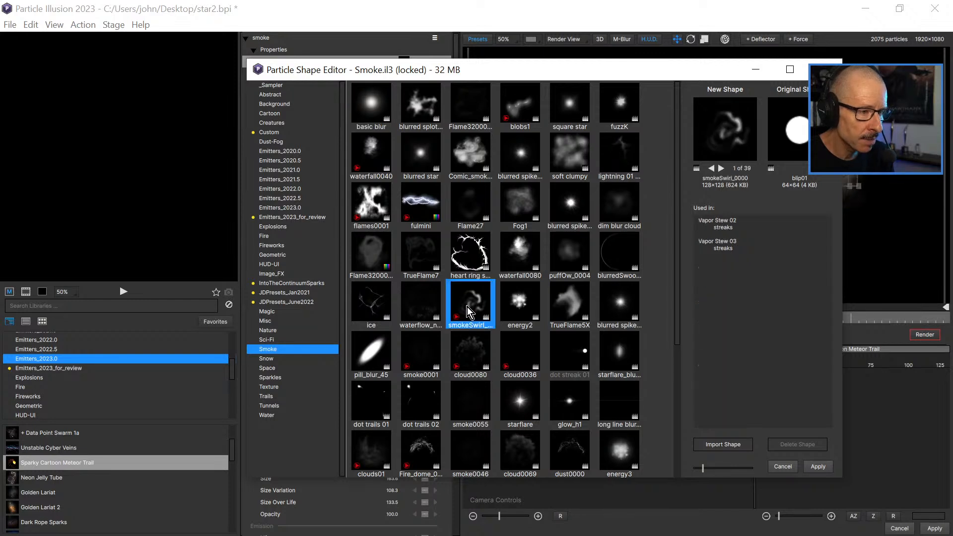
{"action": "left_click", "coordinate": [721, 168]}
{"action": "left_click", "coordinate": [721, 169]}
{"action": "left_click", "coordinate": [721, 168]}
{"action": "left_click", "coordinate": [720, 169]}
{"action": "left_click", "coordinate": [721, 168]}
{"action": "left_click", "coordinate": [720, 168]}
{"action": "left_click", "coordinate": [721, 169]}
{"action": "left_click", "coordinate": [720, 169]}
{"action": "left_click", "coordinate": [720, 169]}
{"action": "left_click", "coordinate": [720, 168]}
{"action": "left_click", "coordinate": [721, 169]}
{"action": "left_click", "coordinate": [720, 168]}
{"action": "left_click", "coordinate": [720, 169]}
{"action": "left_click", "coordinate": [721, 169]}
{"action": "left_click", "coordinate": [720, 169]}
{"action": "left_click", "coordinate": [720, 169]}
{"action": "left_click", "coordinate": [720, 168]}
{"action": "left_click", "coordinate": [720, 168]}
{"action": "left_click", "coordinate": [721, 168]}
{"action": "left_click", "coordinate": [721, 168]}
{"action": "left_click", "coordinate": [721, 169]}
{"action": "left_click", "coordinate": [721, 169]}
{"action": "left_click", "coordinate": [720, 169]}
{"action": "left_click", "coordinate": [721, 169]}
{"action": "left_click", "coordinate": [720, 168]}
{"action": "left_click", "coordinate": [721, 168]}
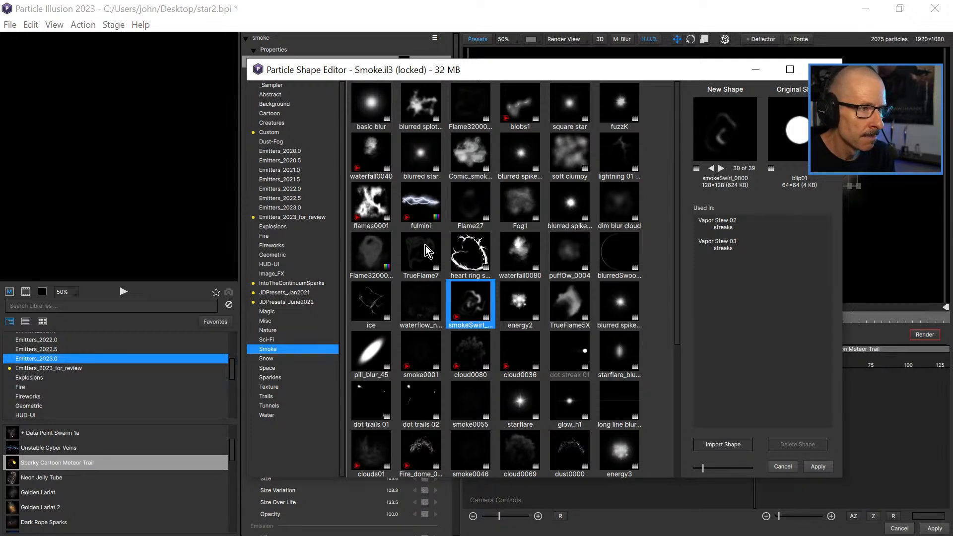
Preview the Comic_smoke2 shape, look over the rest of the Smoke library and step through the frames of cloud0080.
{"action": "left_click", "coordinate": [465, 150]}
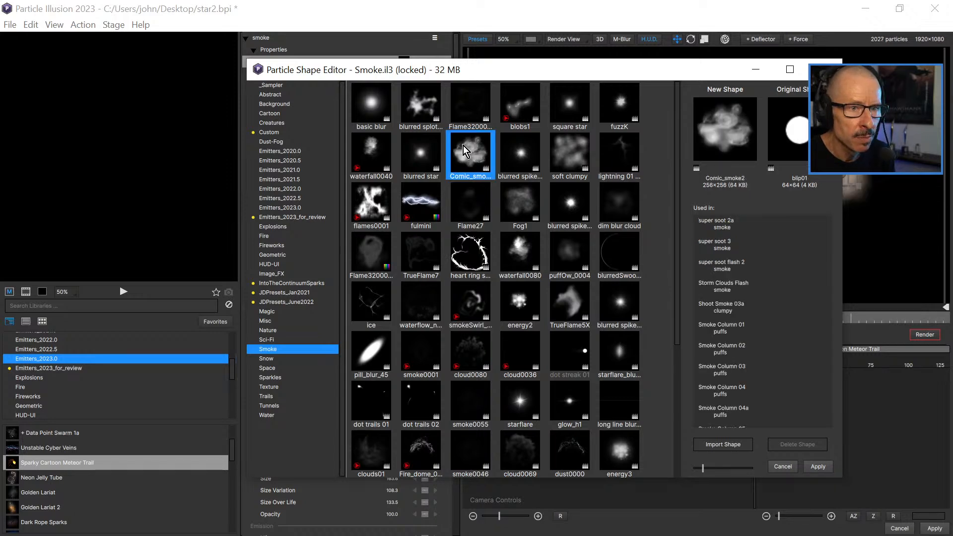
{"action": "scroll", "coordinate": [513, 283], "scroll_direction": "down", "scroll_amount": 1}
{"action": "scroll", "coordinate": [513, 284], "scroll_direction": "down", "scroll_amount": 3}
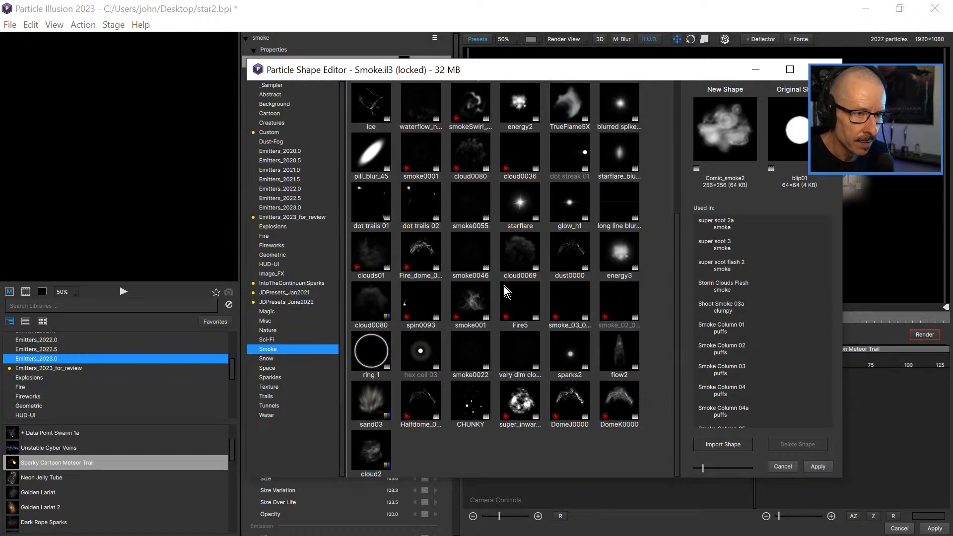
{"action": "scroll", "coordinate": [502, 289], "scroll_direction": "up", "scroll_amount": 4}
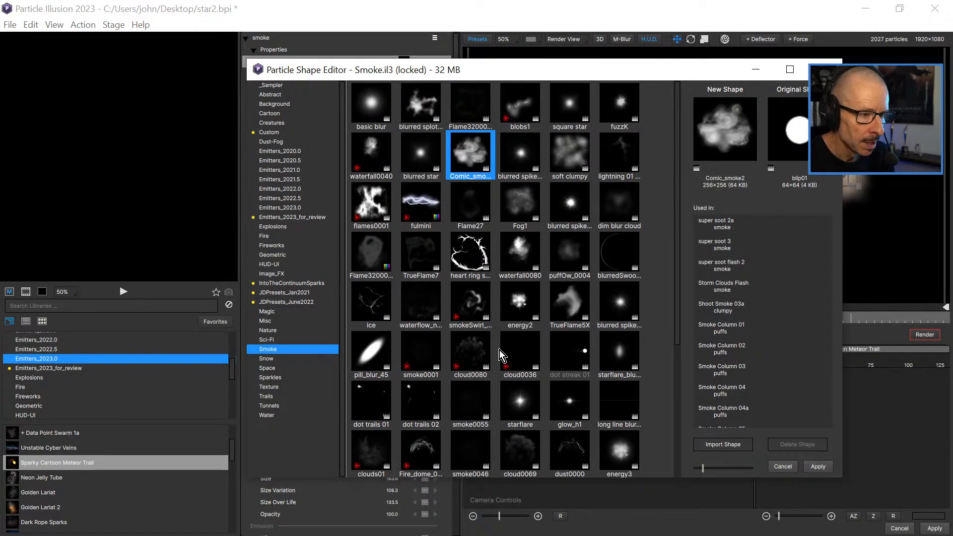
{"action": "left_click", "coordinate": [474, 354]}
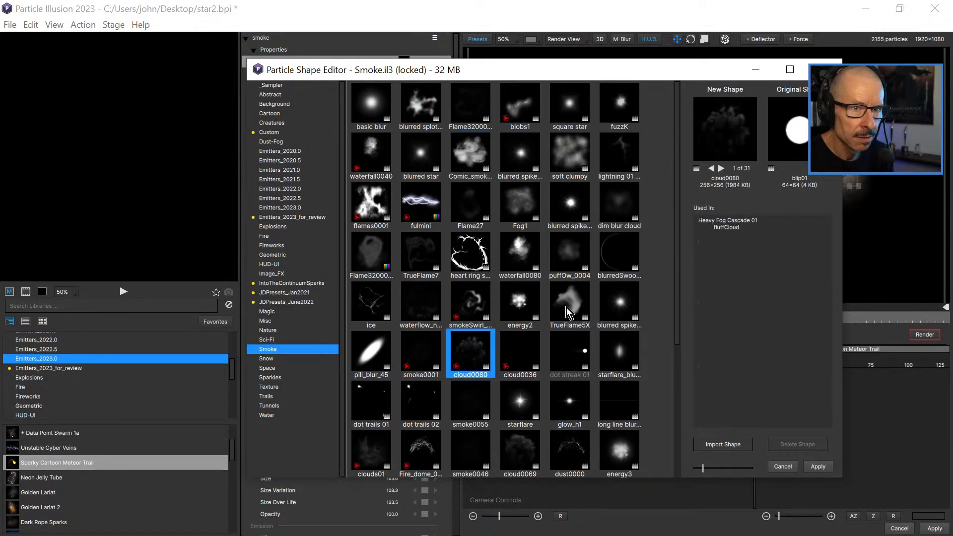
{"action": "double_click", "coordinate": [721, 169]}
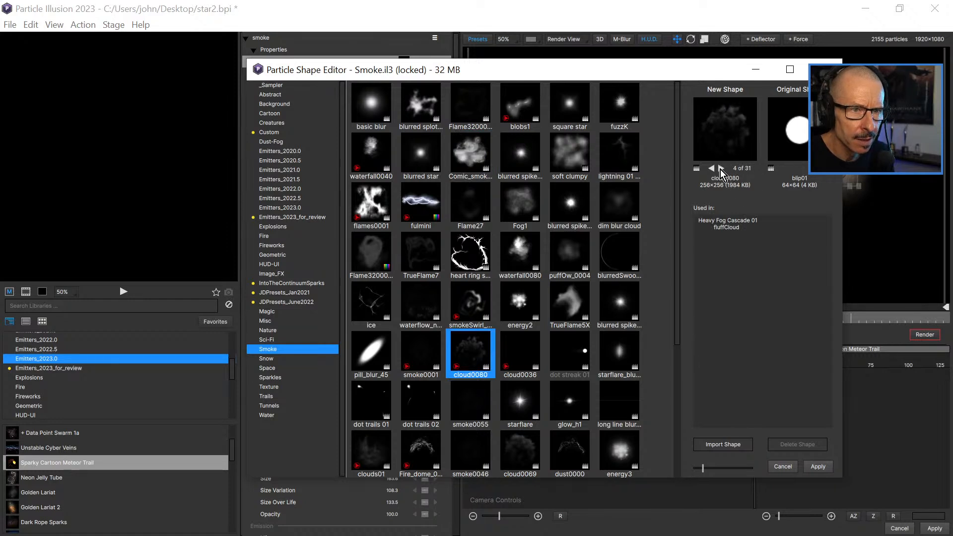
{"action": "left_click", "coordinate": [721, 170]}
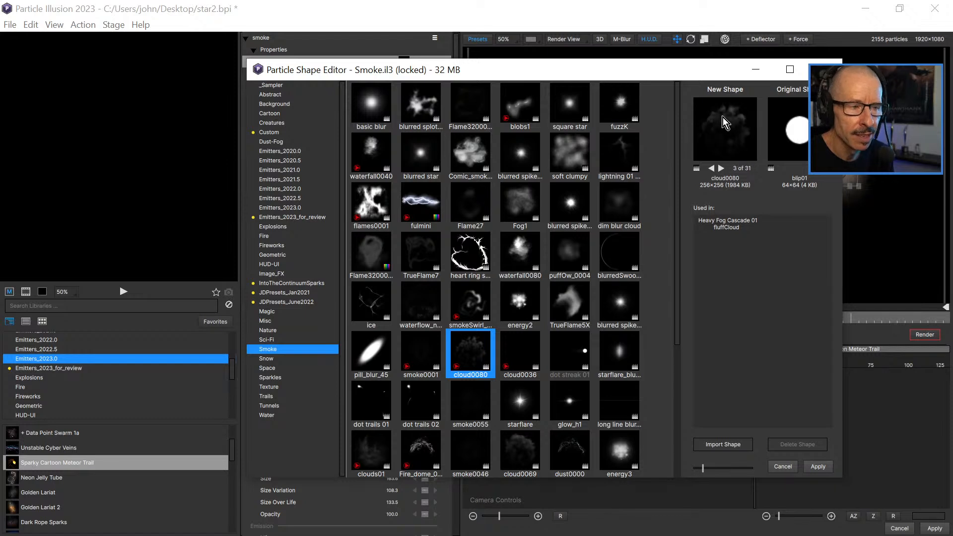
Preview the ice, puffOw_0004 and soft clumpy shapes as alternatives for the smoke.
{"action": "left_click", "coordinate": [370, 298]}
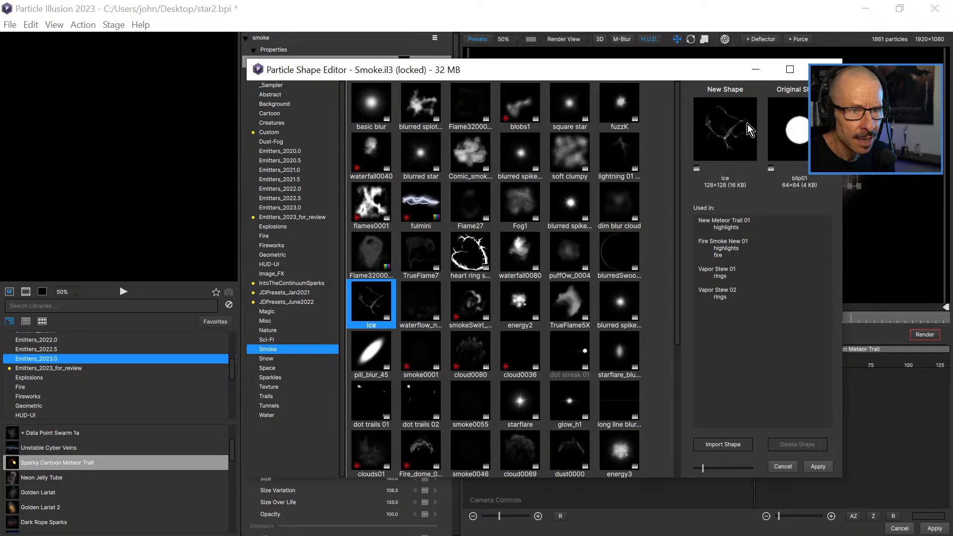
{"action": "left_click", "coordinate": [552, 251]}
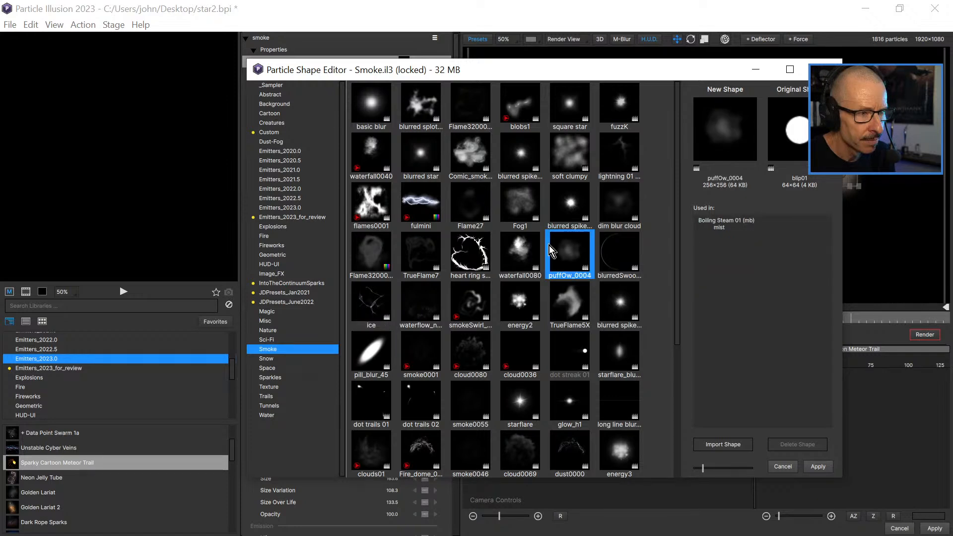
{"action": "left_click", "coordinate": [569, 151]}
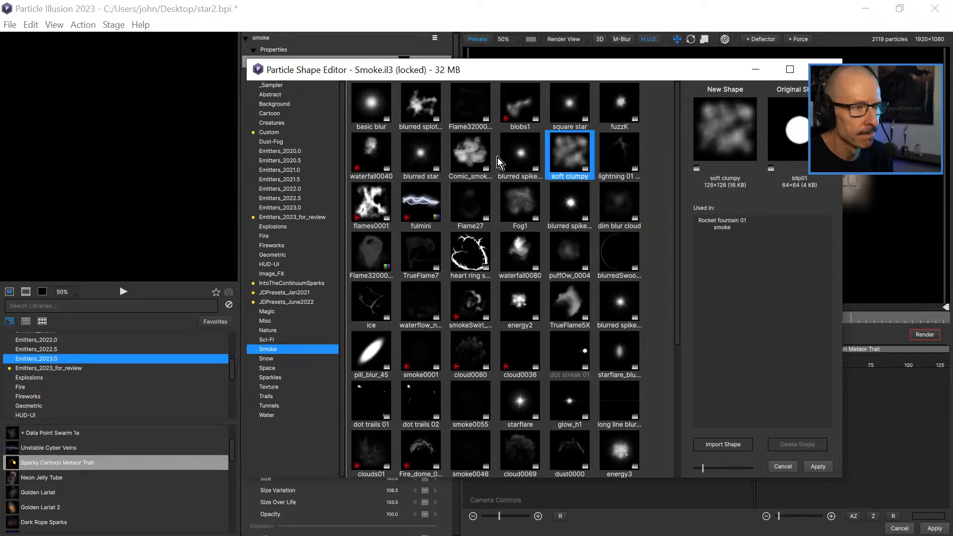
Change the smoke's particle shape to Comic_smoke2 and scrub the animation to check the smoke trail.
{"action": "left_click", "coordinate": [476, 163]}
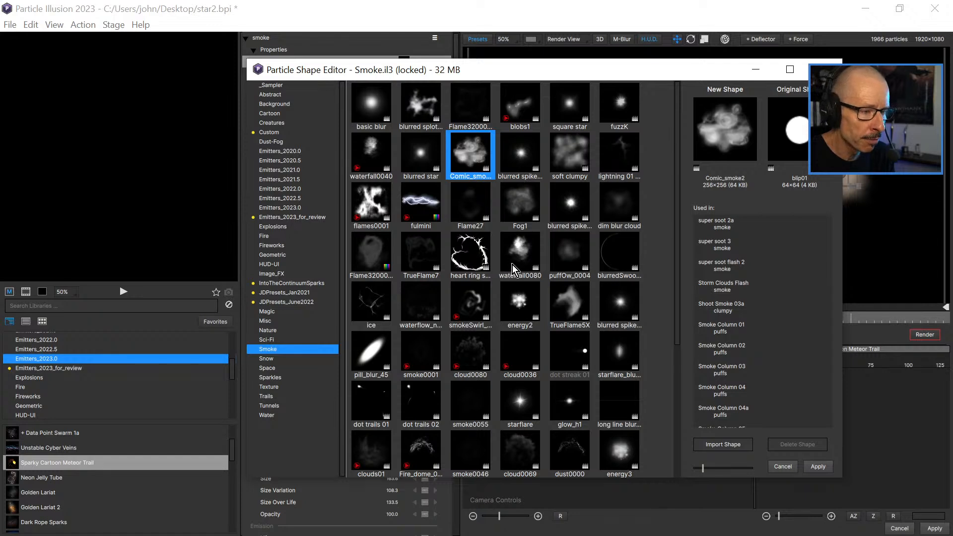
{"action": "scroll", "coordinate": [518, 272], "scroll_direction": "down", "scroll_amount": 3}
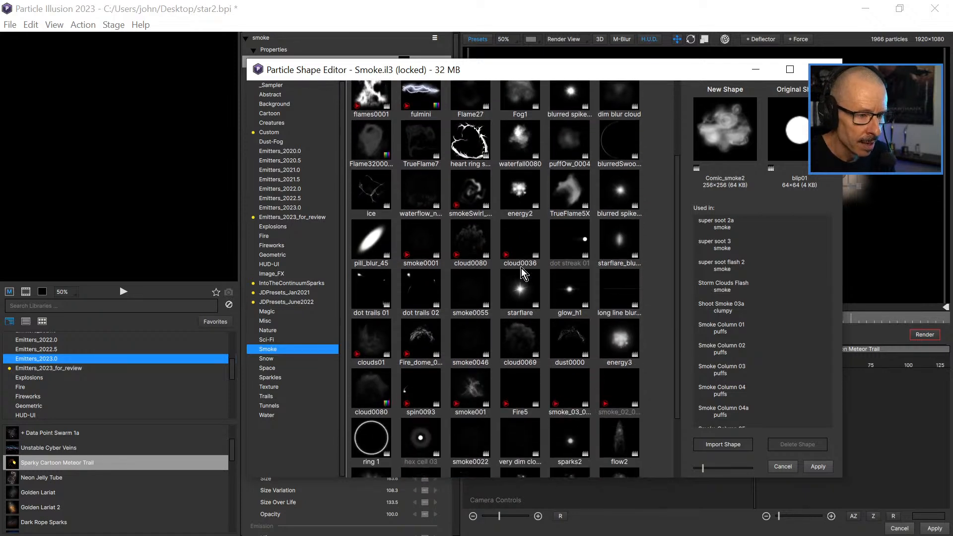
{"action": "left_click", "coordinate": [816, 467]}
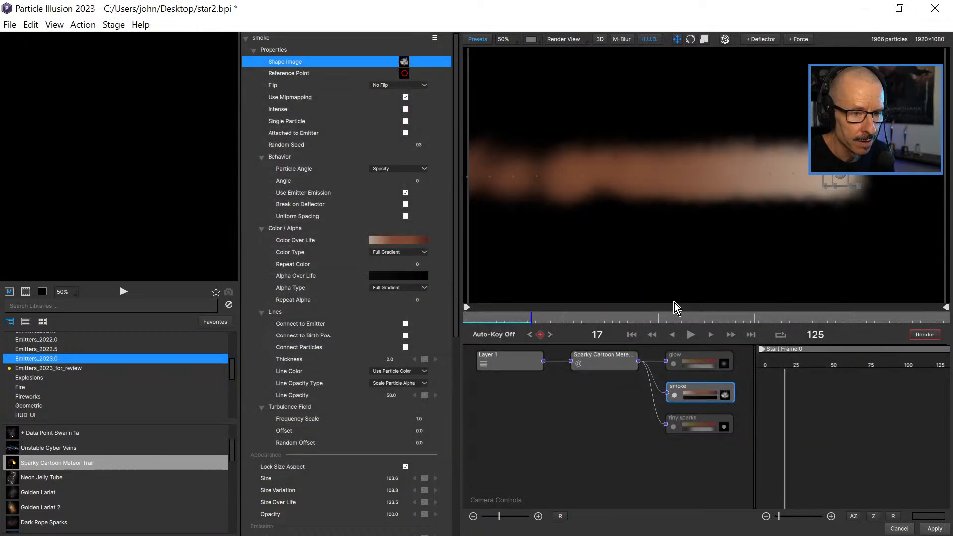
{"action": "left_click_drag", "start_coordinate": [541, 322], "coordinate": [616, 319]}
{"action": "left_click", "coordinate": [528, 321]}
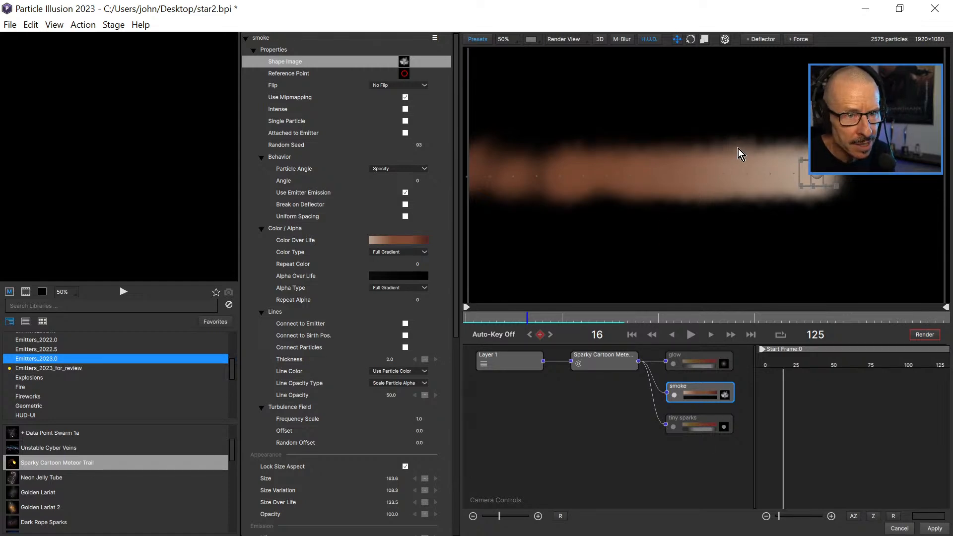
Reopen the smoke's particle shape for editing and look through the Magic library for a different smoke shape.
{"action": "double_click", "coordinate": [697, 394]}
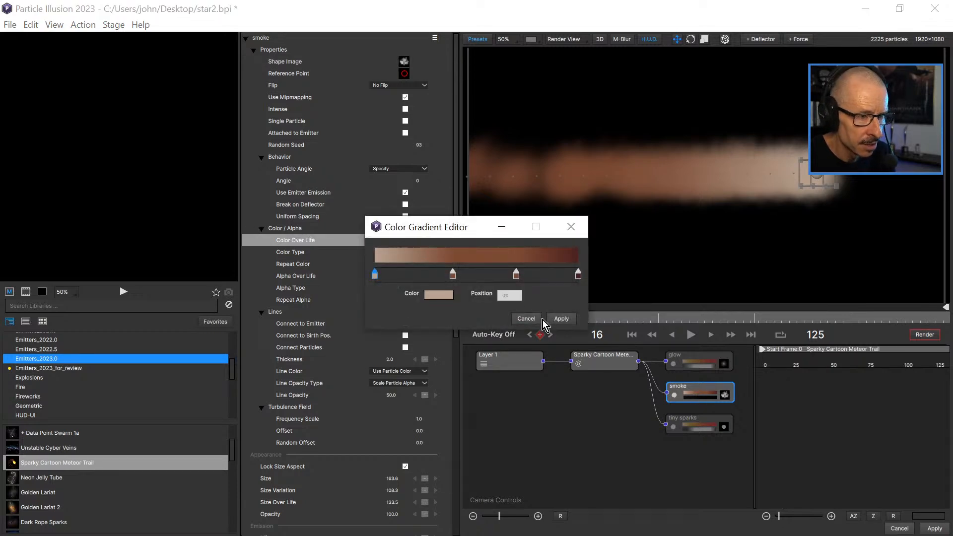
{"action": "left_click", "coordinate": [546, 319]}
{"action": "double_click", "coordinate": [727, 395]}
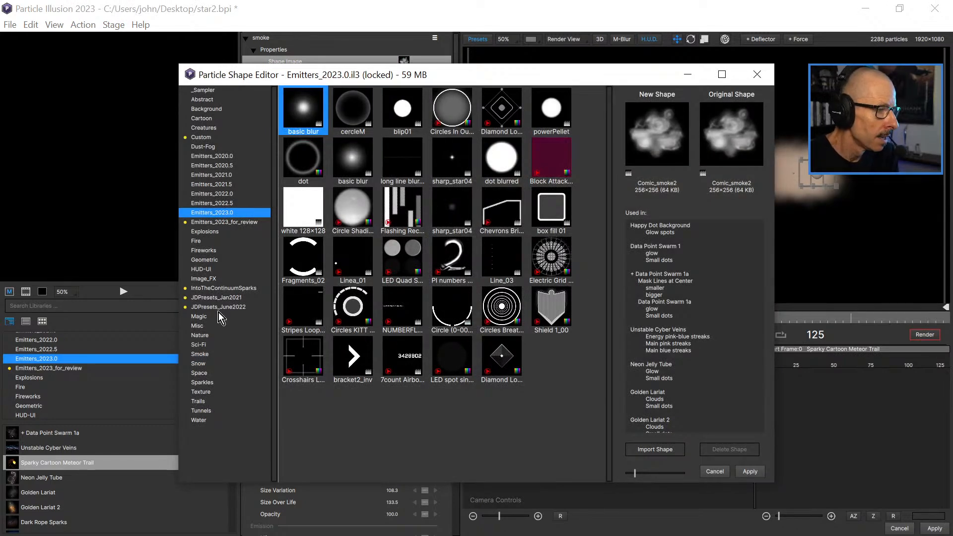
{"action": "left_click", "coordinate": [199, 317]}
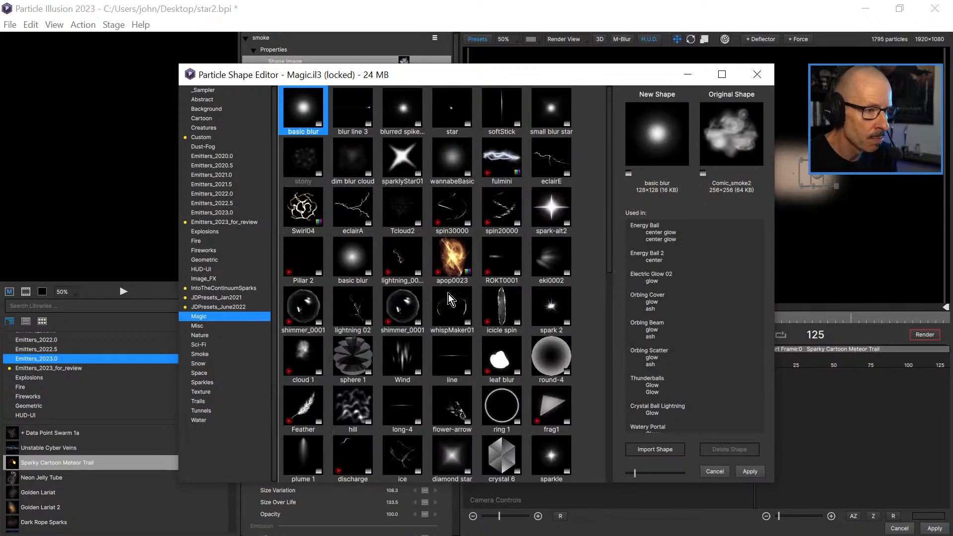
{"action": "scroll", "coordinate": [433, 266], "scroll_direction": "down", "scroll_amount": 12}
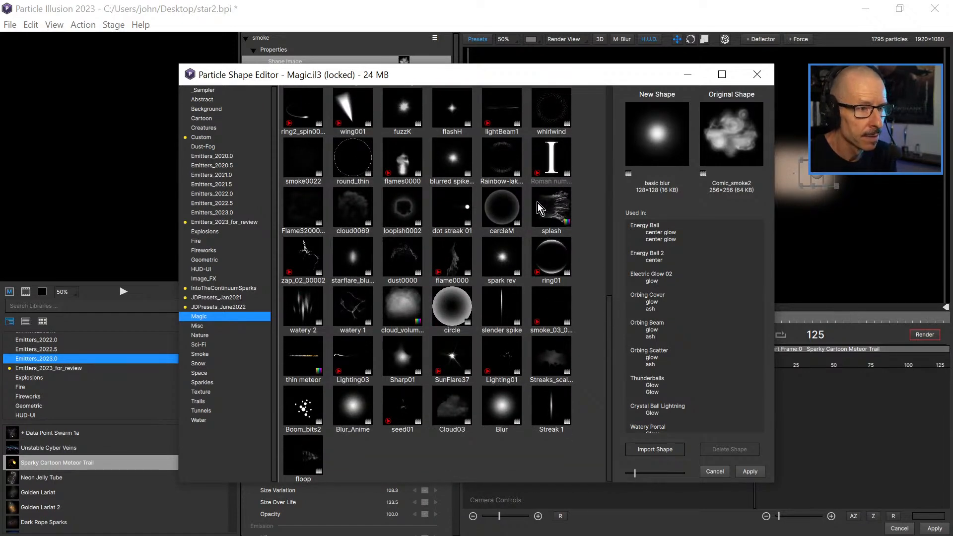
Look through the whole Misc library for a suitable smoke shape.
{"action": "left_click", "coordinate": [199, 325]}
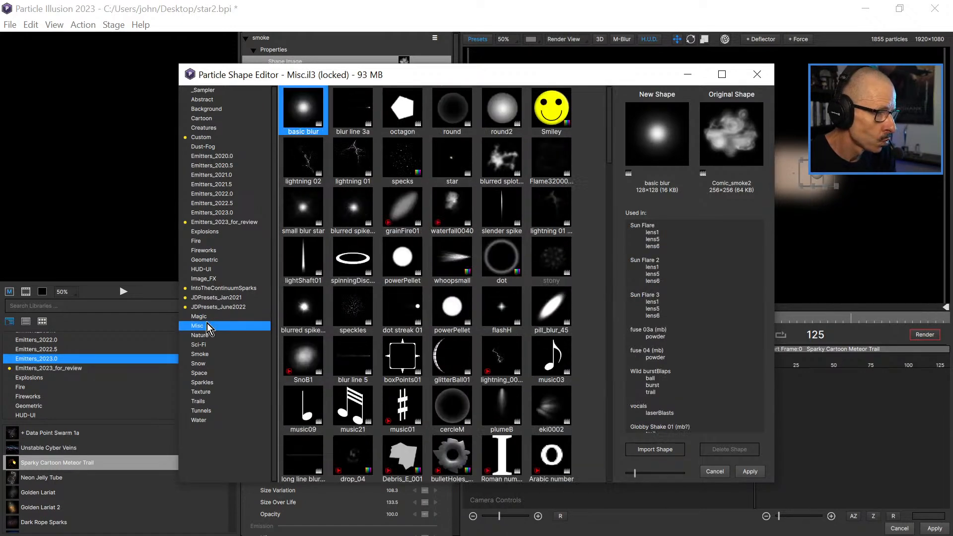
{"action": "scroll", "coordinate": [490, 279], "scroll_direction": "down", "scroll_amount": 10}
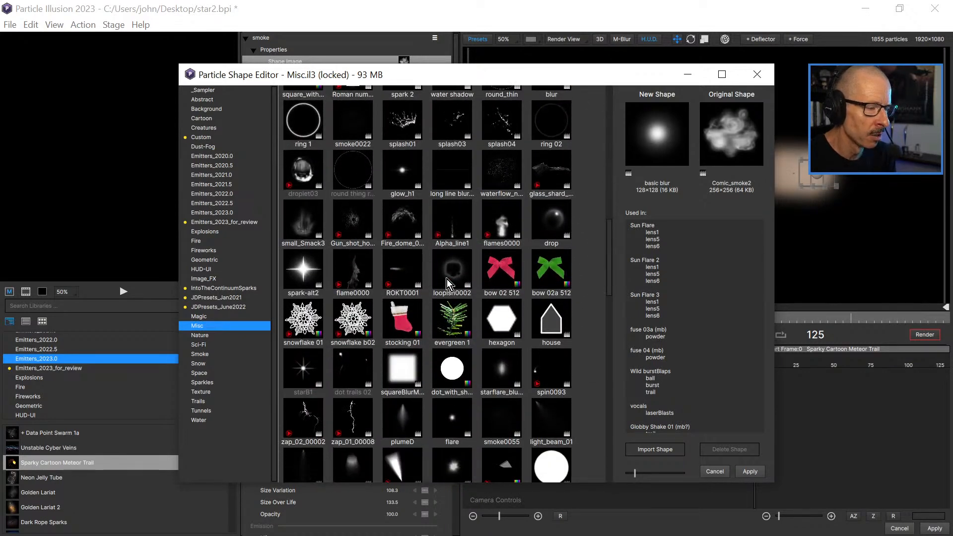
{"action": "scroll", "coordinate": [447, 279], "scroll_direction": "down", "scroll_amount": 10}
{"action": "scroll", "coordinate": [448, 273], "scroll_direction": "down", "scroll_amount": 3}
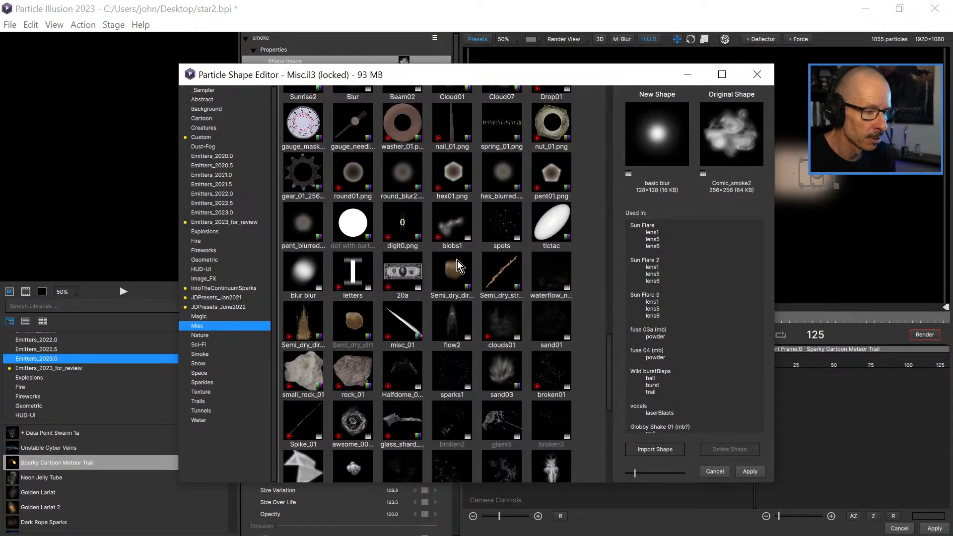
{"action": "scroll", "coordinate": [457, 261], "scroll_direction": "down", "scroll_amount": 8}
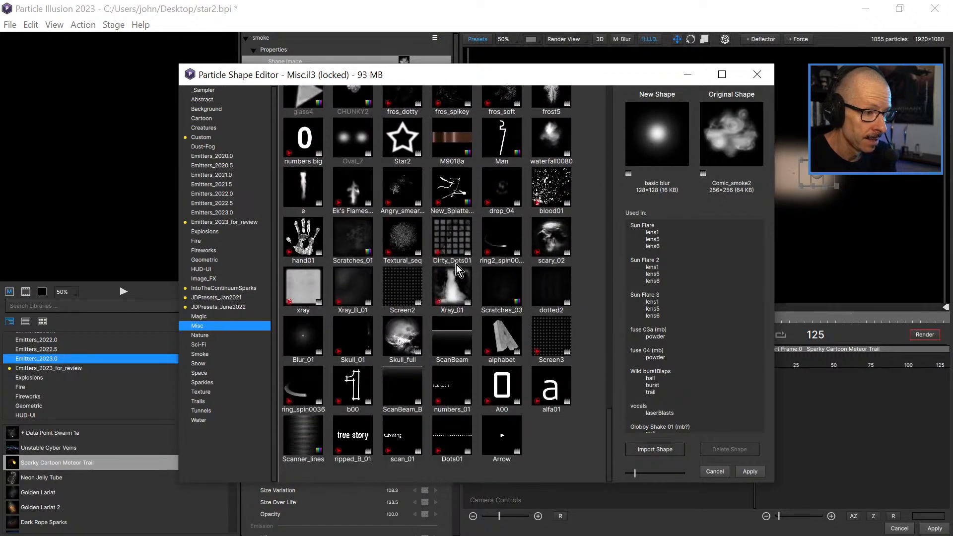
Look through the Nature library and preview the super_inward_00000 and swirl_push shapes for the smoke.
{"action": "left_click", "coordinate": [204, 336]}
{"action": "scroll", "coordinate": [462, 248], "scroll_direction": "down", "scroll_amount": 1}
{"action": "scroll", "coordinate": [467, 306], "scroll_direction": "up", "scroll_amount": 1}
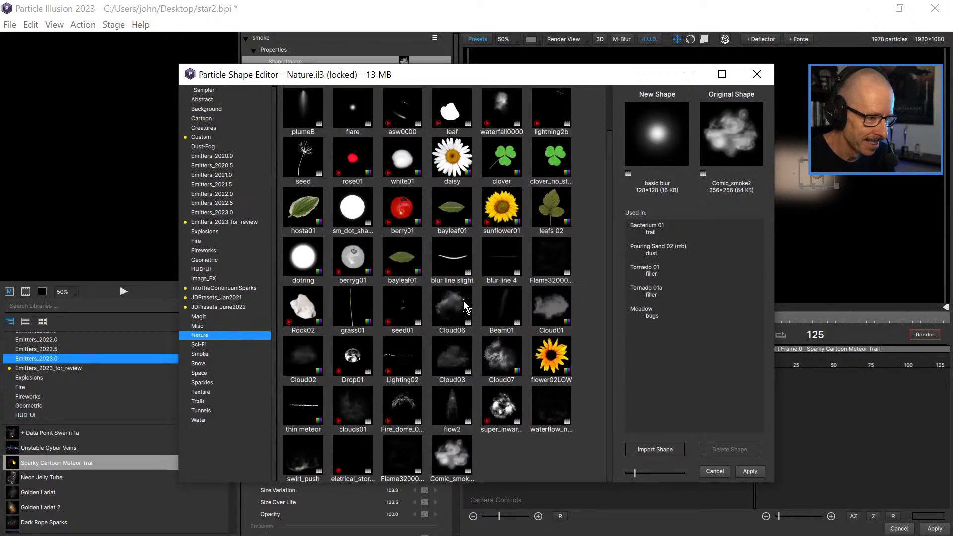
{"action": "scroll", "coordinate": [417, 416], "scroll_direction": "down", "scroll_amount": 1}
{"action": "scroll", "coordinate": [417, 416], "scroll_direction": "up", "scroll_amount": 1}
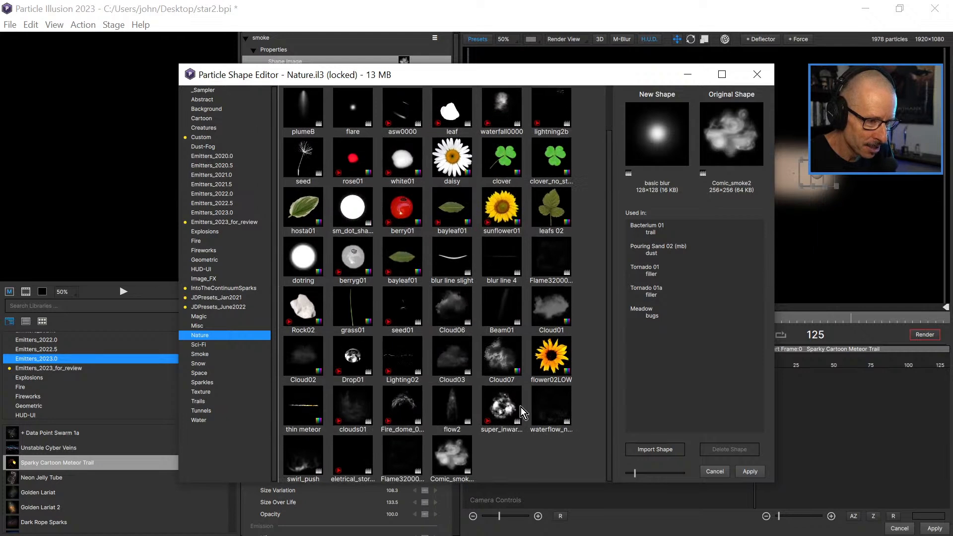
{"action": "left_click", "coordinate": [502, 408]}
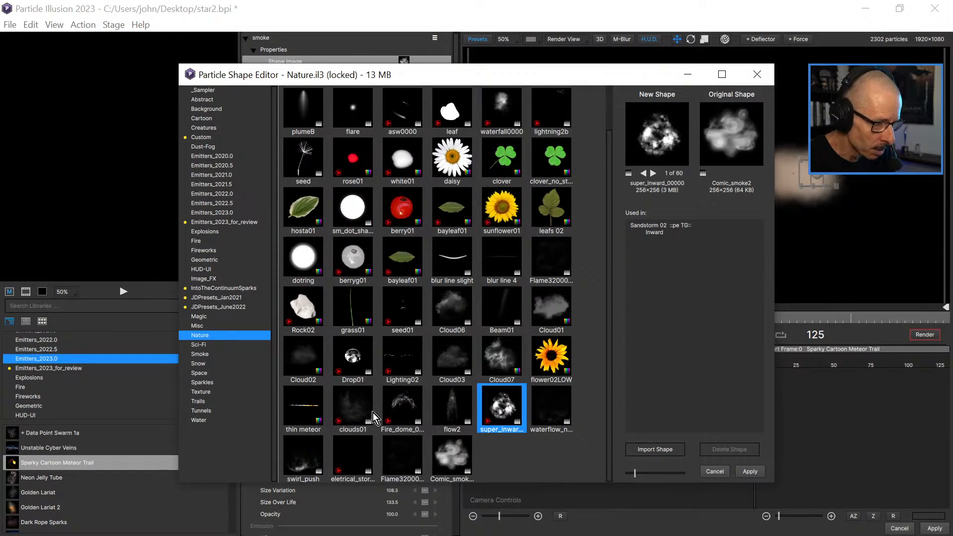
{"action": "left_click", "coordinate": [298, 454]}
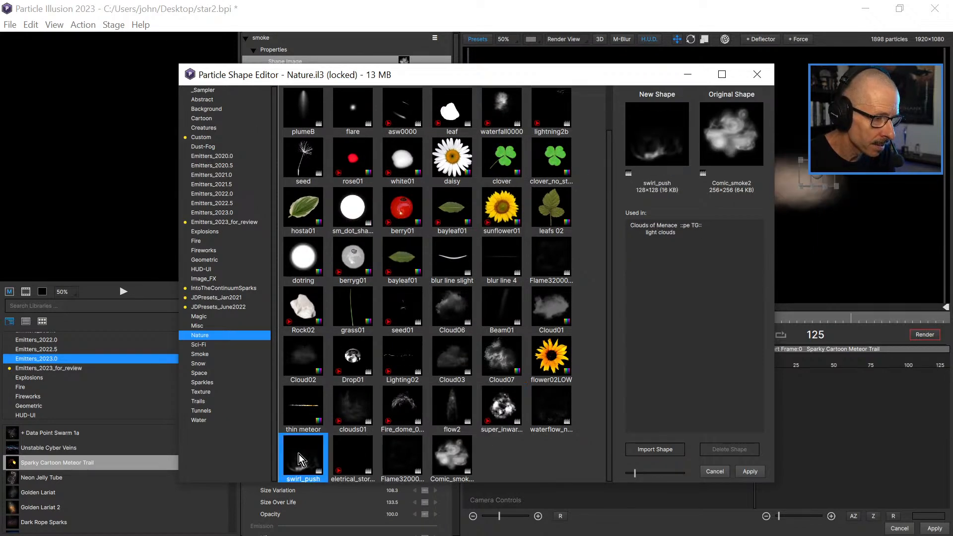
Change the smoke's particle shape to clouds01 and scrub the animation to check the trail.
{"action": "left_click", "coordinate": [353, 409]}
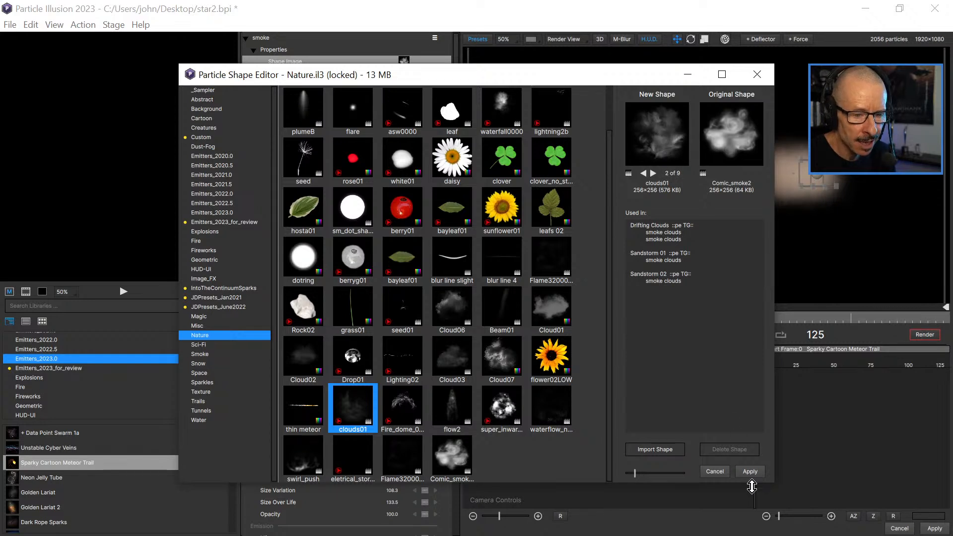
{"action": "left_click", "coordinate": [752, 469]}
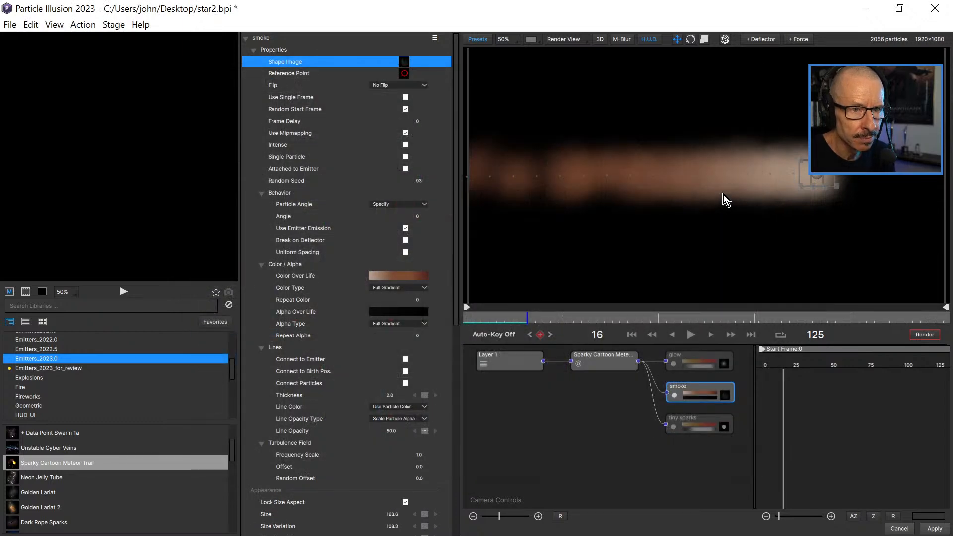
{"action": "left_click_drag", "start_coordinate": [505, 315], "coordinate": [533, 327]}
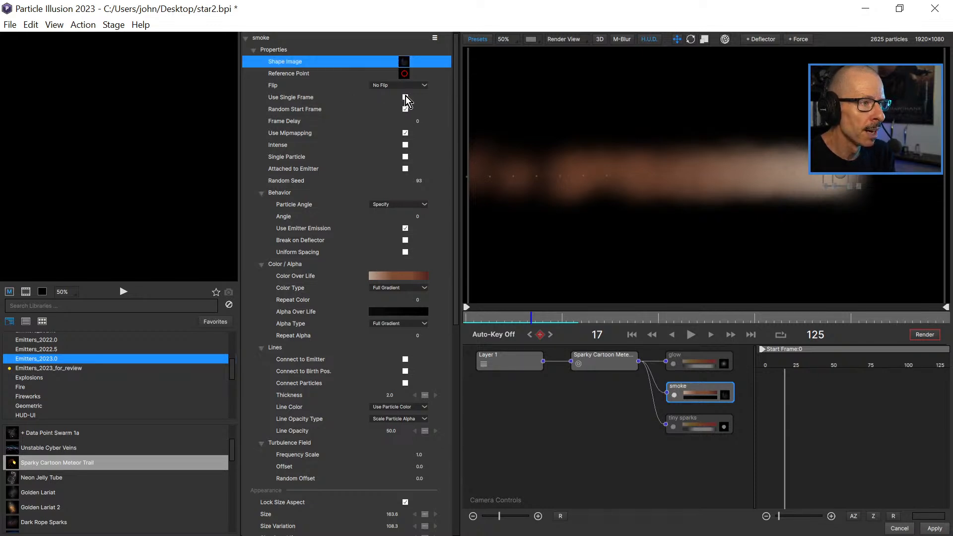
Make the smoke particles use a single frame of the shape, and play and scrub the animation to check it.
{"action": "left_click", "coordinate": [405, 97]}
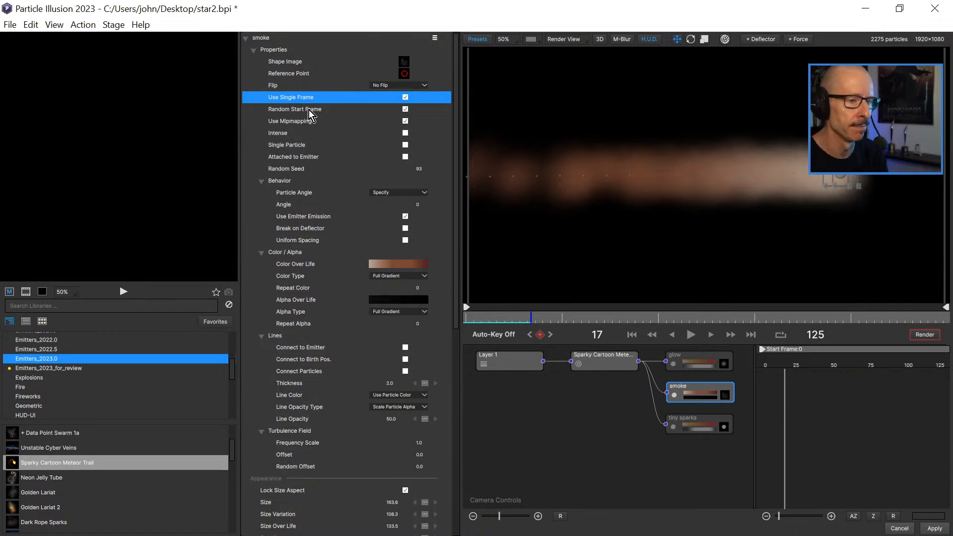
{"action": "left_click", "coordinate": [691, 335]}
{"action": "left_click", "coordinate": [691, 335]}
{"action": "left_click_drag", "start_coordinate": [476, 318], "coordinate": [514, 311]}
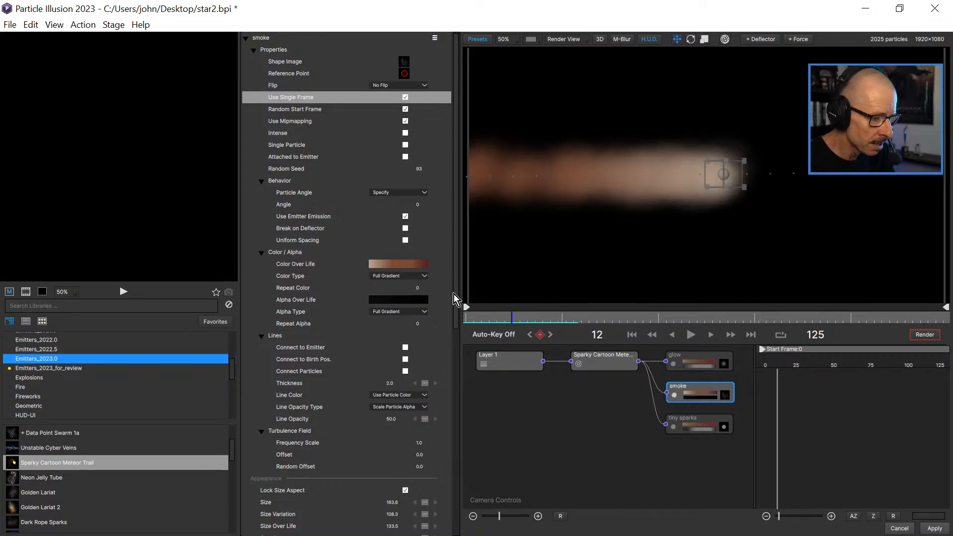
Set the Sparky Cartoon Meteor Trail emitter's Number to 100 and scrub the animation to check the thinner smoke.
{"action": "left_click_drag", "start_coordinate": [457, 286], "coordinate": [458, 418]}
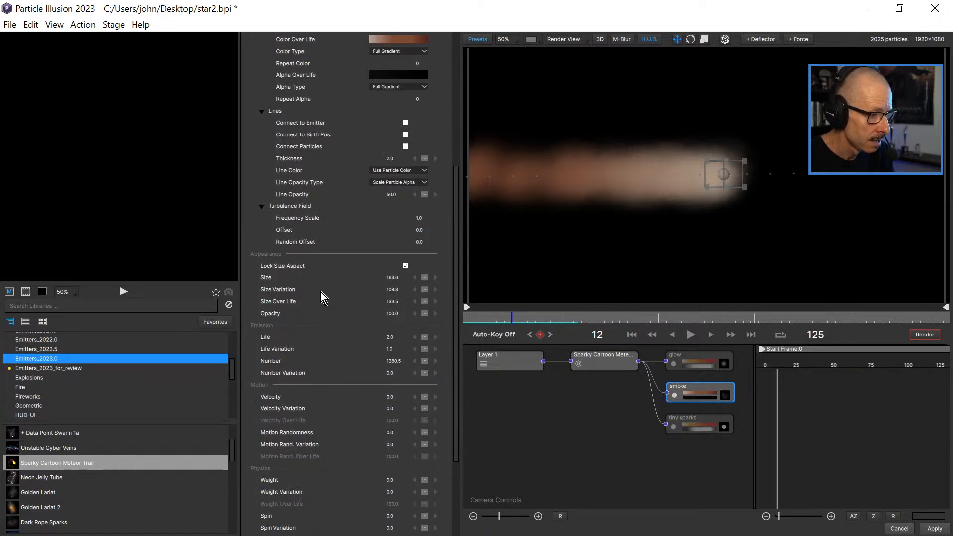
{"action": "left_click_drag", "start_coordinate": [455, 300], "coordinate": [459, 320]}
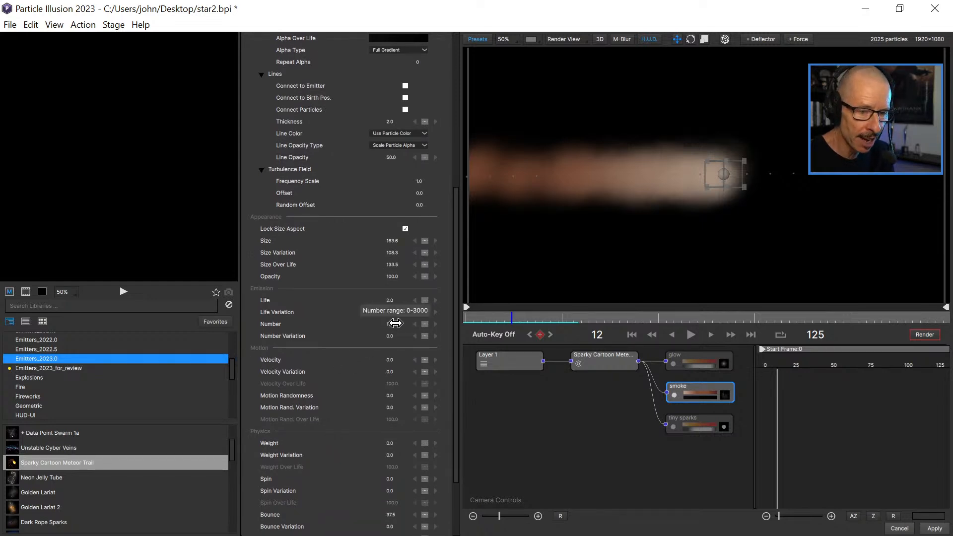
{"action": "left_click", "coordinate": [615, 360]}
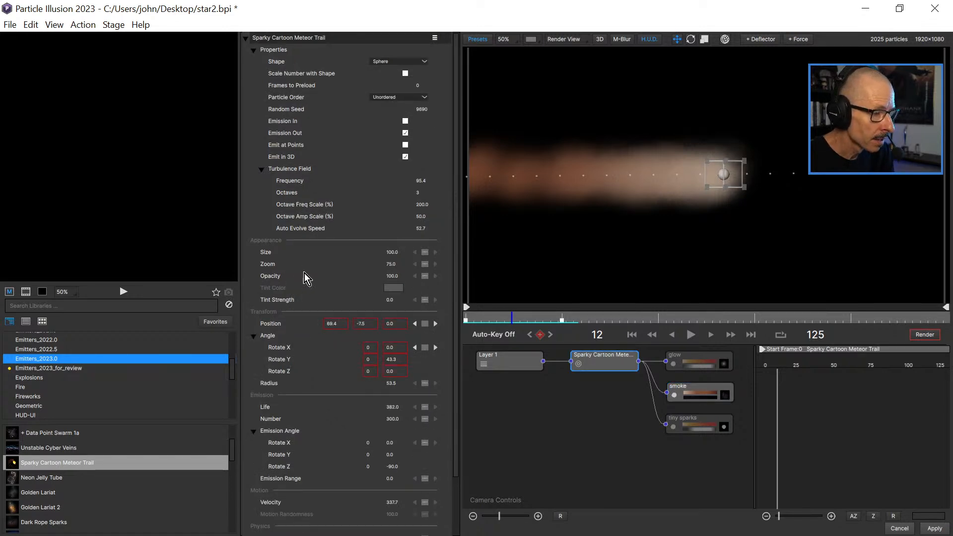
{"action": "left_click", "coordinate": [395, 420]}
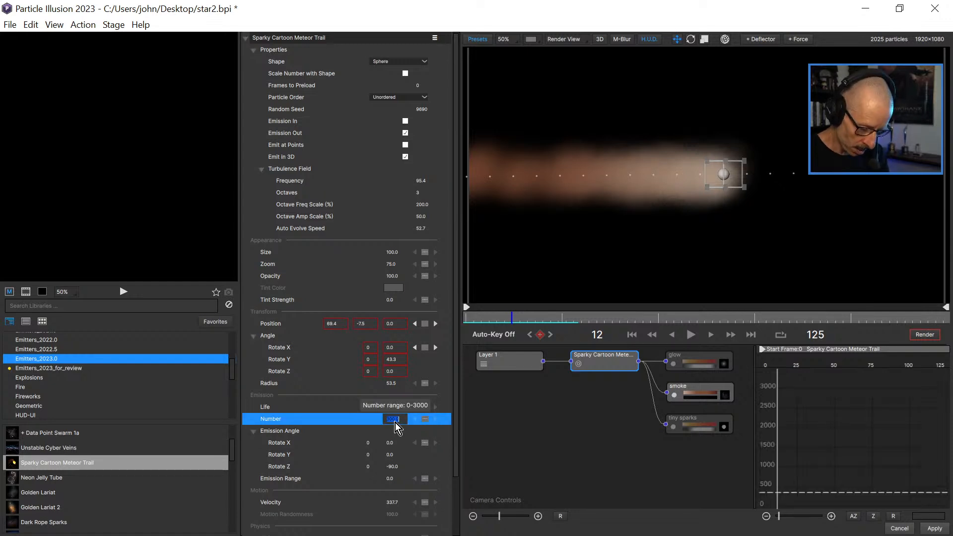
{"action": "type", "text": "100"}
{"action": "key", "text": "Return"}
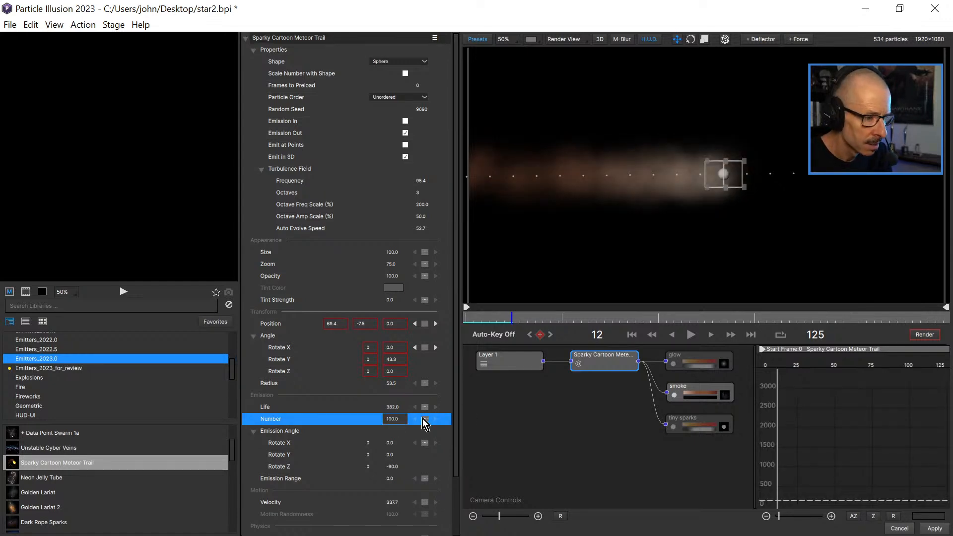
{"action": "left_click_drag", "start_coordinate": [489, 318], "coordinate": [520, 326]}
{"action": "left_click_drag", "start_coordinate": [451, 343], "coordinate": [458, 409]}
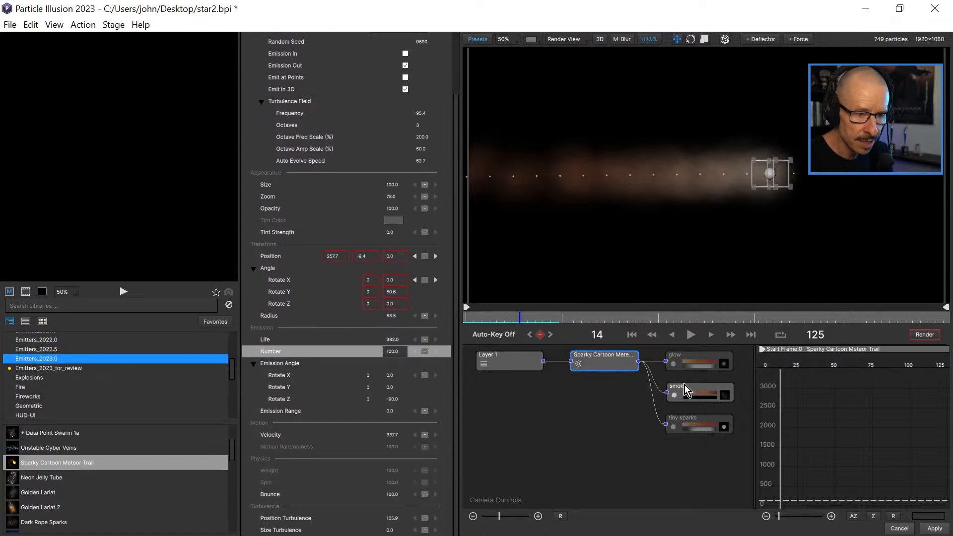
Turn the tiny sparks particle type back on and scrub the animation to see the sparks with the smoke.
{"action": "left_click", "coordinate": [673, 427]}
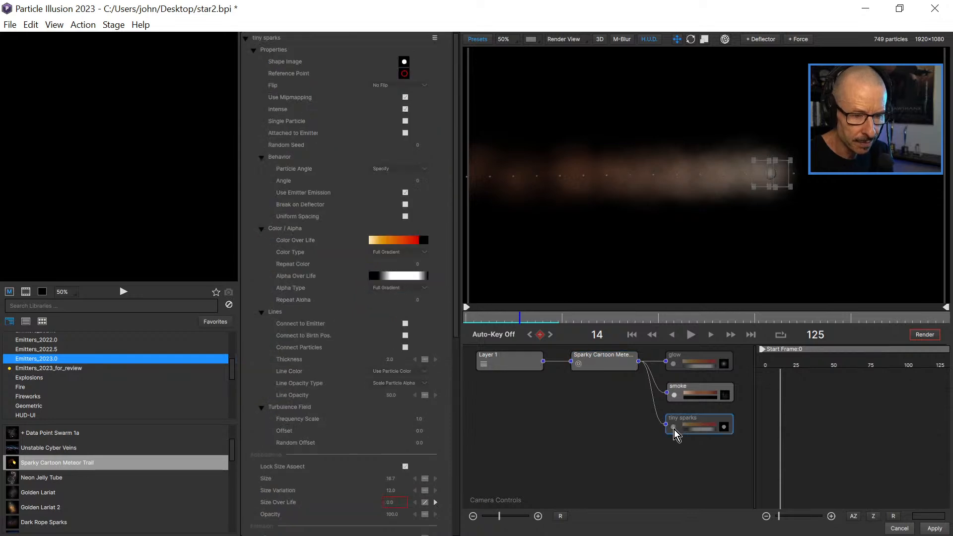
{"action": "left_click", "coordinate": [673, 428]}
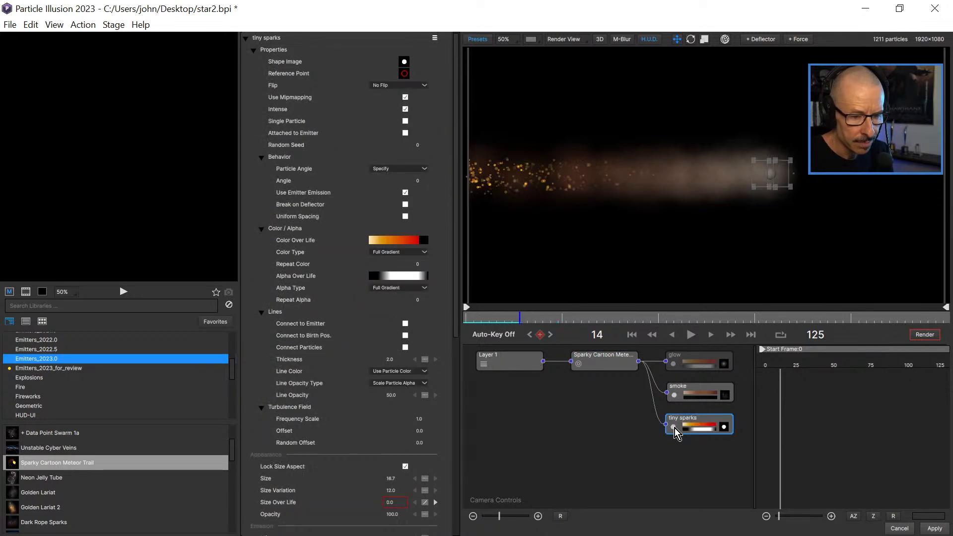
{"action": "left_click_drag", "start_coordinate": [489, 323], "coordinate": [539, 324]}
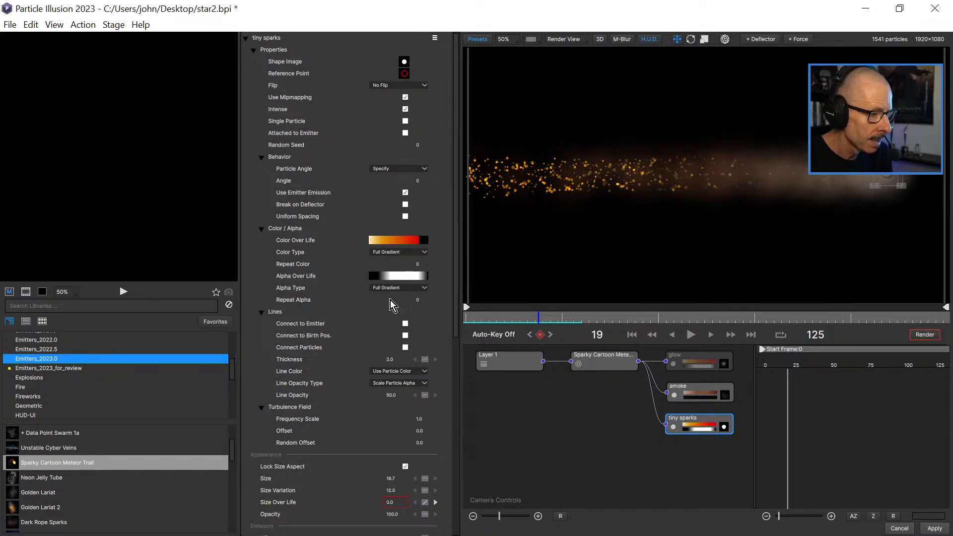
Set the tiny sparks' Size to 4.0 and scrub the animation to check the smaller sparks.
{"action": "scroll", "coordinate": [457, 289], "scroll_direction": "down", "scroll_amount": 5}
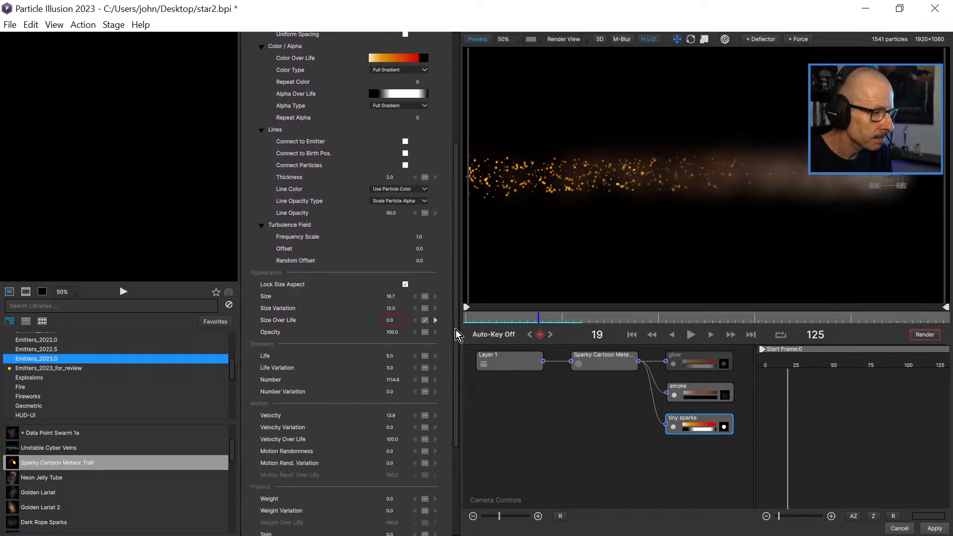
{"action": "left_click", "coordinate": [386, 289]}
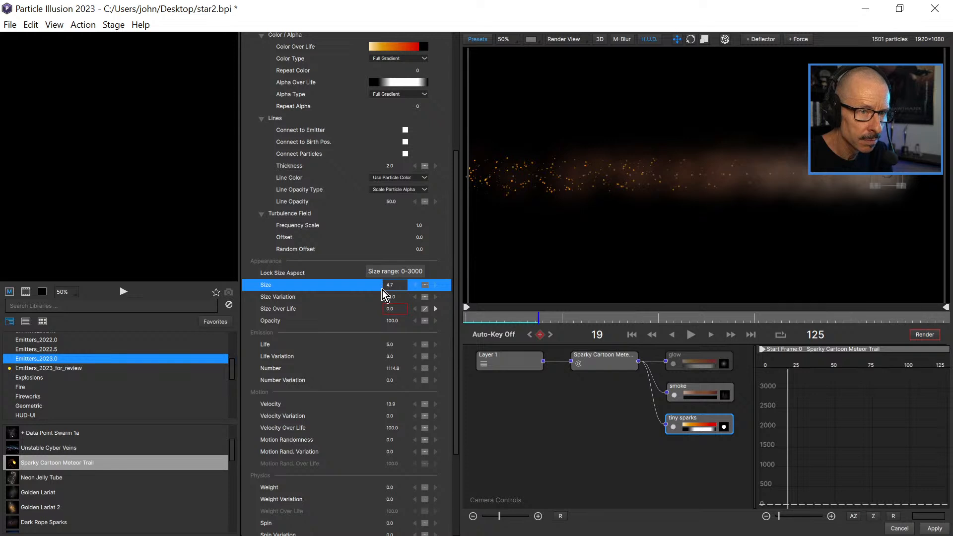
{"action": "left_click_drag", "start_coordinate": [382, 290], "coordinate": [383, 290]}
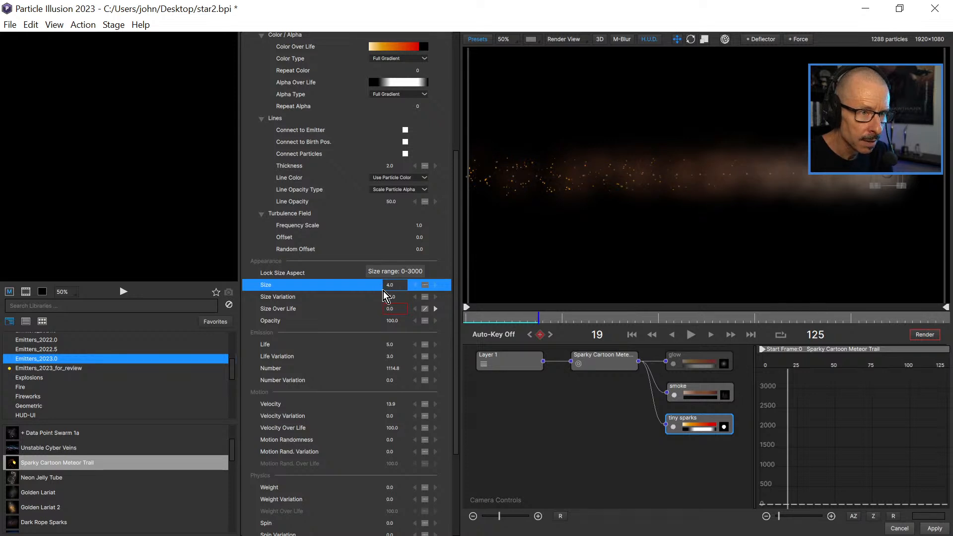
{"action": "left_click_drag", "start_coordinate": [490, 321], "coordinate": [547, 330]}
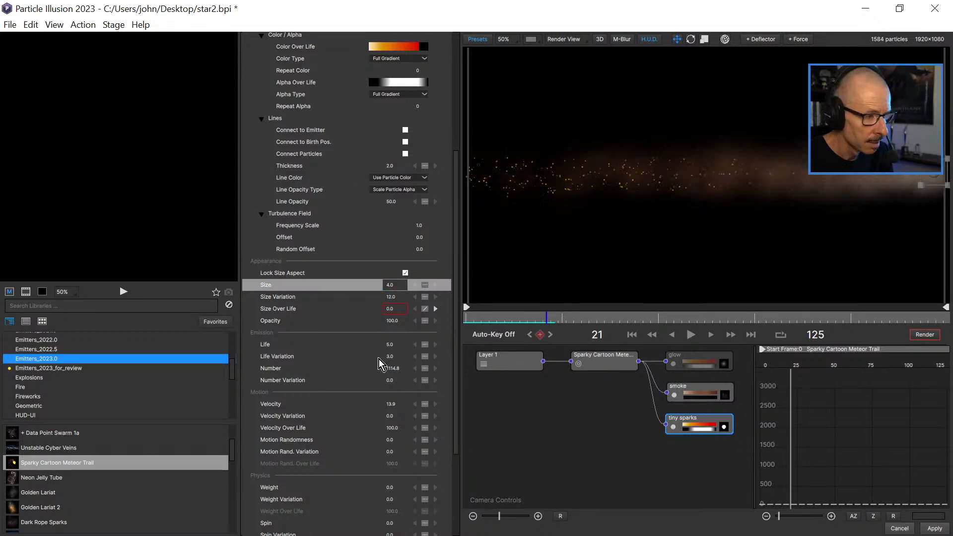
Reduce the tiny sparks' Number to 733.8.
{"action": "left_click_drag", "start_coordinate": [392, 367], "coordinate": [222, 386]}
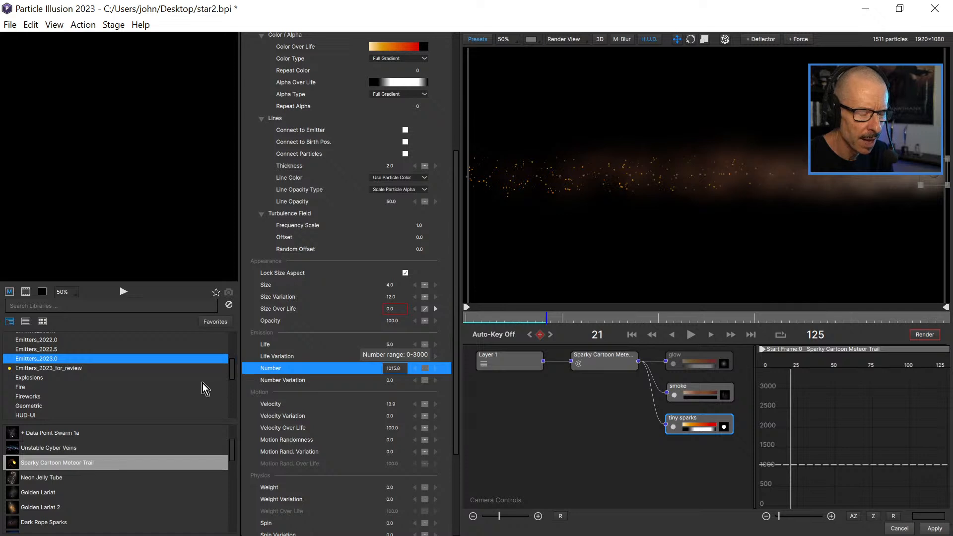
{"action": "left_click_drag", "start_coordinate": [454, 357], "coordinate": [457, 412]}
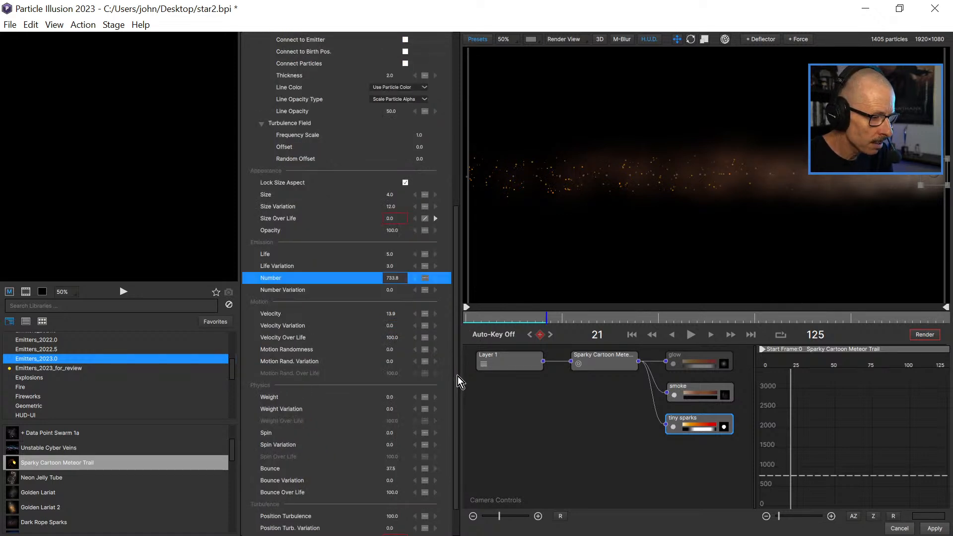
{"action": "left_click_drag", "start_coordinate": [454, 352], "coordinate": [458, 422]}
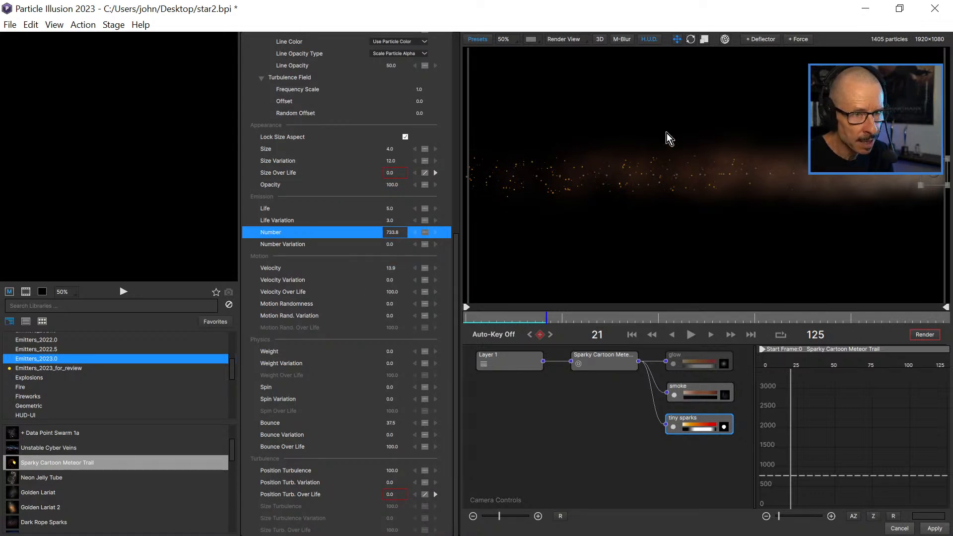
Raise the tiny sparks' Velocity to 73.9, and play and scrub the animation to check their spread.
{"action": "left_click_drag", "start_coordinate": [391, 268], "coordinate": [424, 269]}
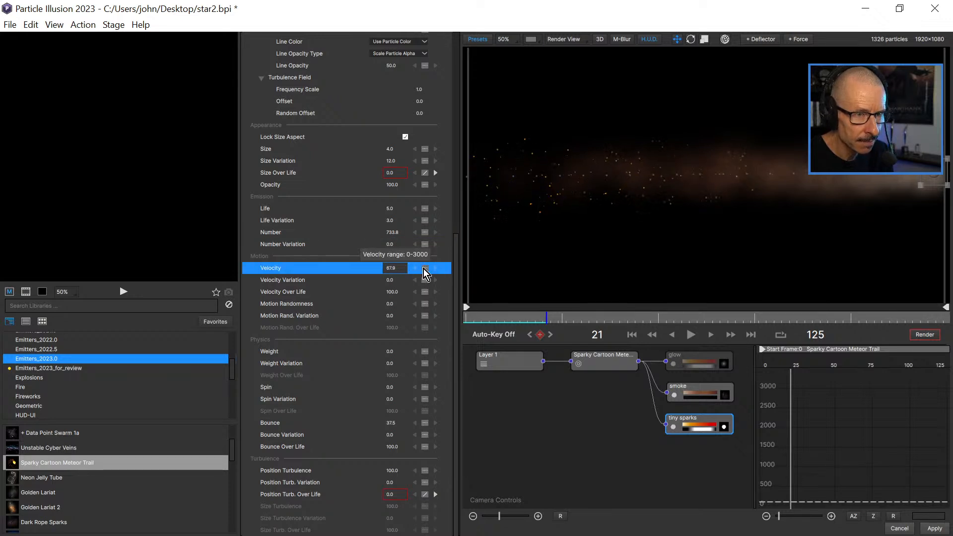
{"action": "left_click_drag", "start_coordinate": [501, 315], "coordinate": [471, 317]}
{"action": "left_click", "coordinate": [691, 334]}
{"action": "left_click", "coordinate": [691, 335]}
{"action": "left_click_drag", "start_coordinate": [516, 323], "coordinate": [532, 333]}
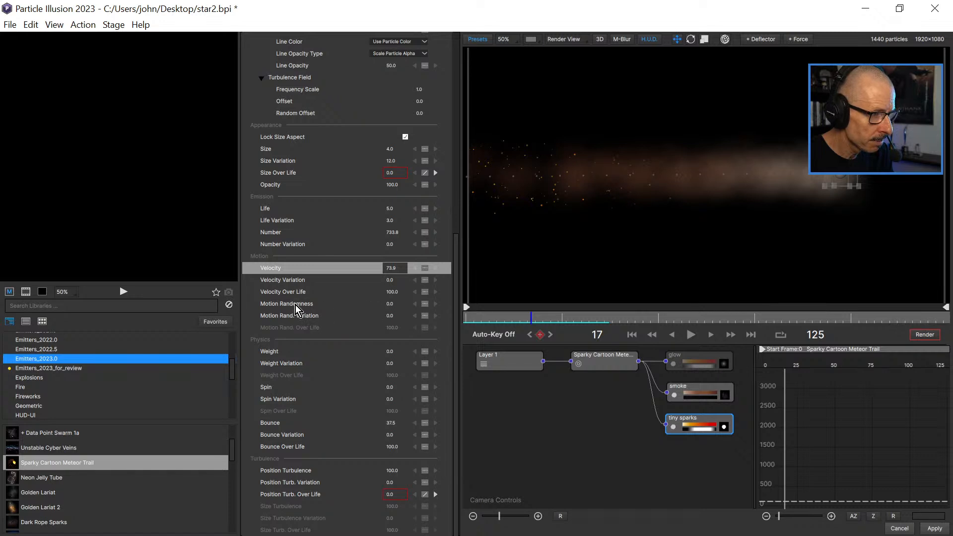
Set the tiny sparks' Motion Randomness to 319, and play and scrub the animation to check their movement.
{"action": "left_click_drag", "start_coordinate": [392, 303], "coordinate": [502, 307]}
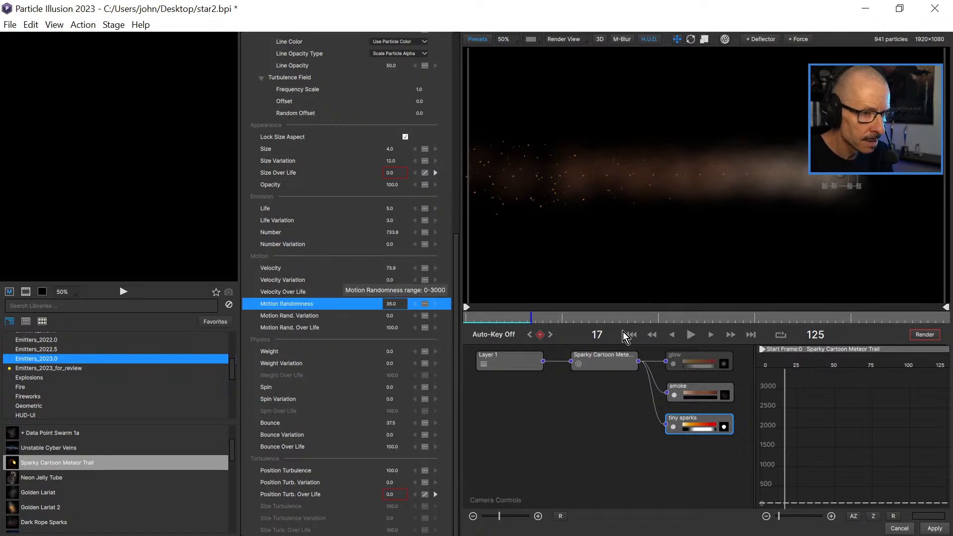
{"action": "left_click", "coordinate": [476, 323]}
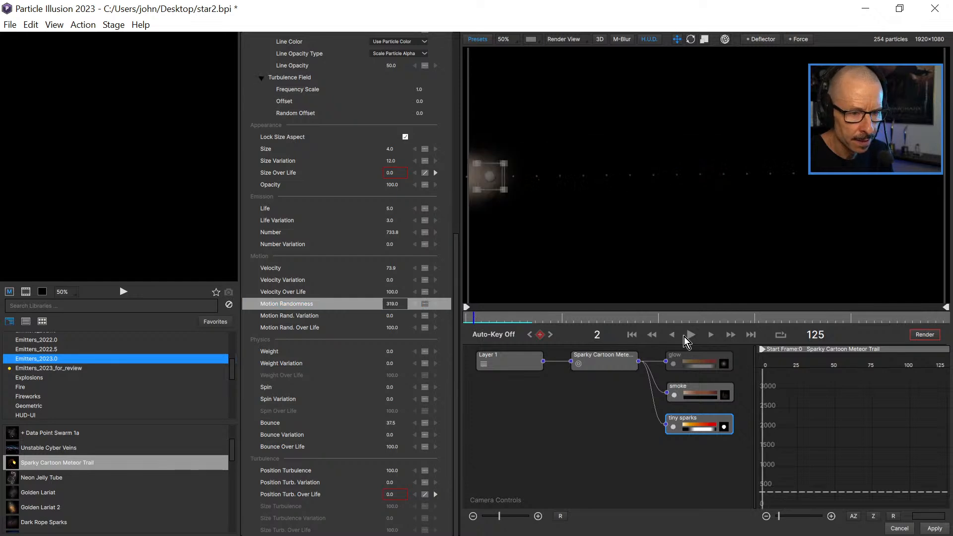
{"action": "left_click", "coordinate": [693, 334]}
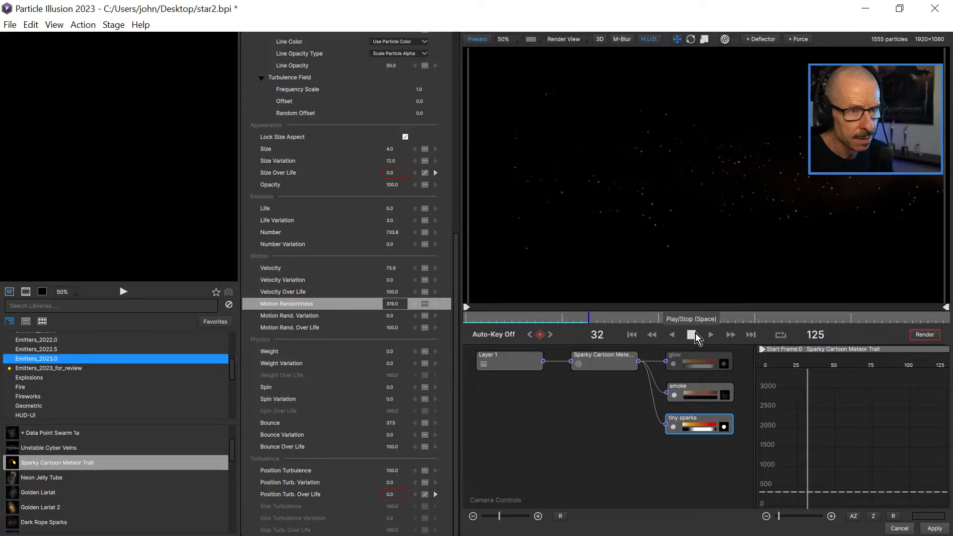
{"action": "left_click", "coordinate": [693, 334]}
{"action": "left_click_drag", "start_coordinate": [481, 325], "coordinate": [619, 316]}
{"action": "left_click_drag", "start_coordinate": [555, 325], "coordinate": [532, 332]}
{"action": "left_click", "coordinate": [690, 335]}
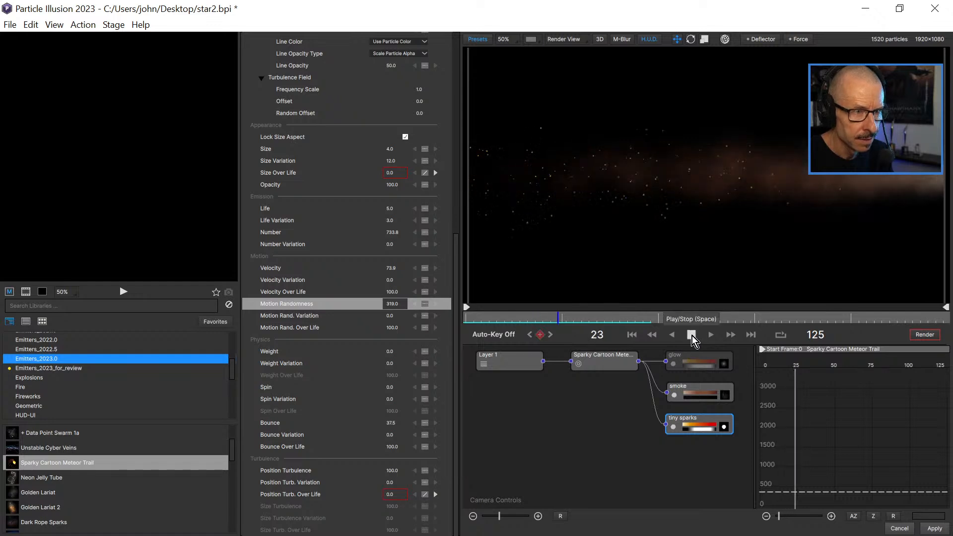
{"action": "mouse_move", "coordinate": [543, 318]}
{"action": "left_mouse_down"}
{"action": "mouse_move", "coordinate": [484, 320]}
{"action": "mouse_move", "coordinate": [528, 323]}
{"action": "left_mouse_up"}
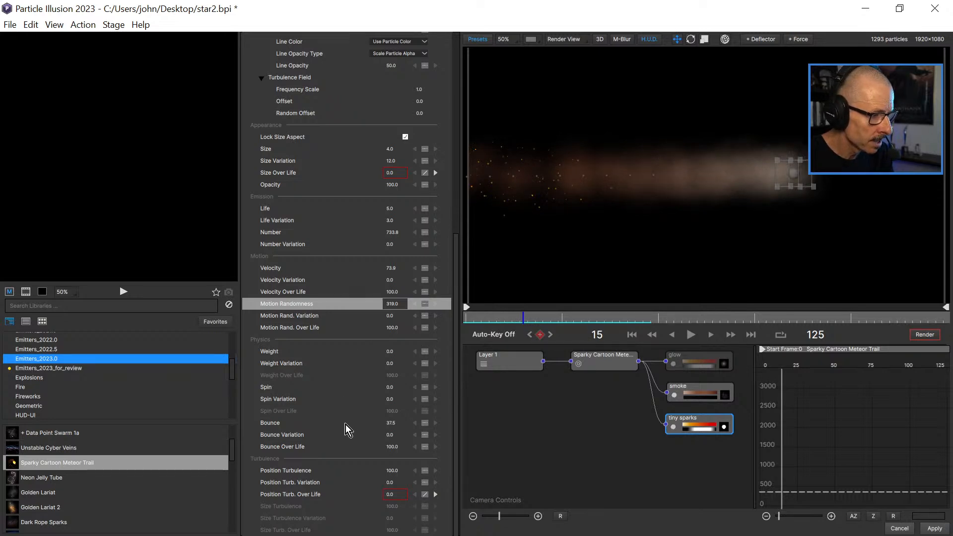
Raise the tiny sparks' Number to 3000.
{"action": "left_click_drag", "start_coordinate": [391, 233], "coordinate": [393, 233]}
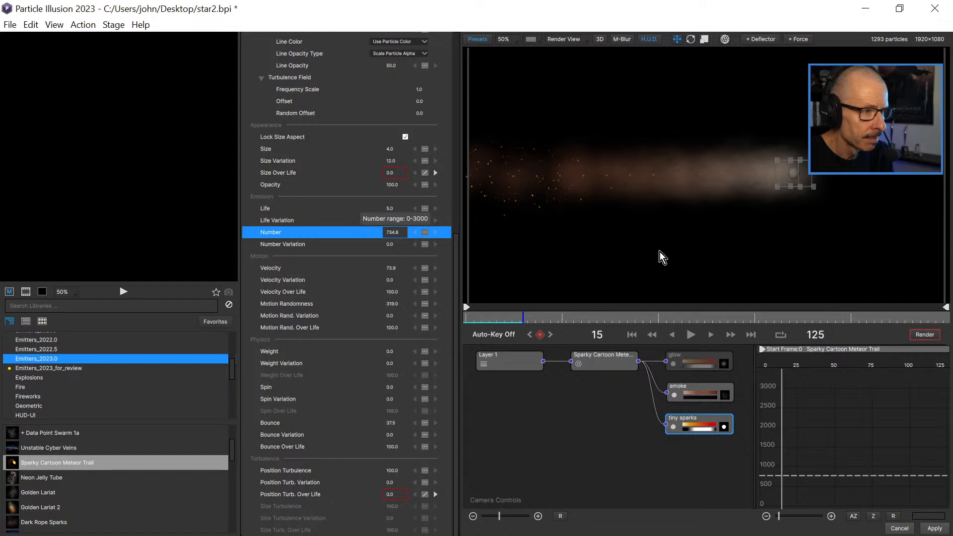
{"action": "left_click_drag", "start_coordinate": [392, 233], "coordinate": [391, 232]}
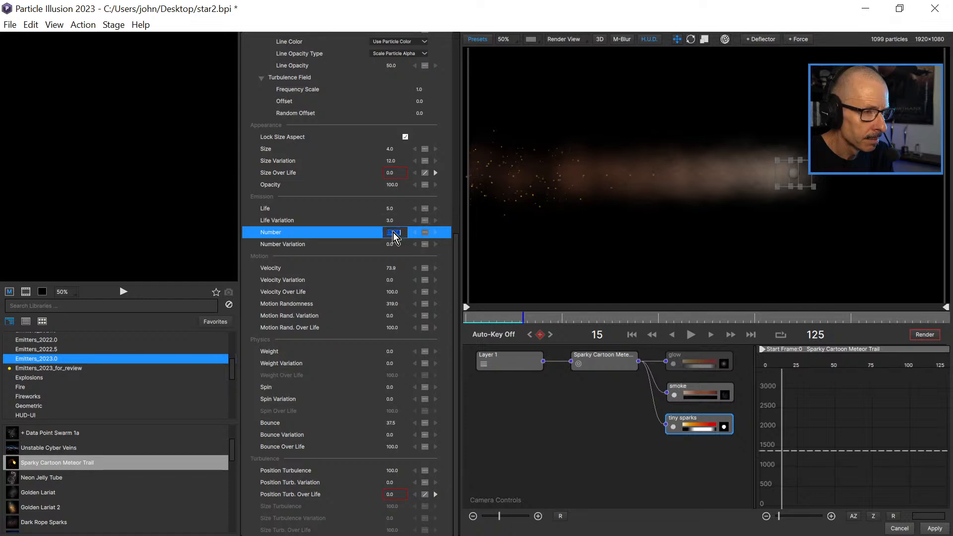
{"action": "left_click_drag", "start_coordinate": [393, 233], "coordinate": [393, 232]}
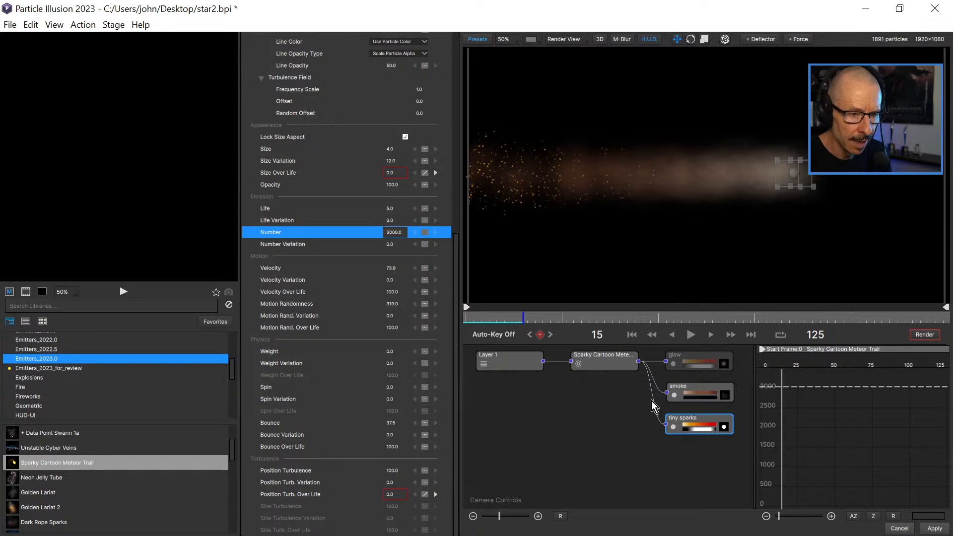
Hide the smoke particle type and scrub to frame 25 to view the tiny sparks on their own.
{"action": "left_click", "coordinate": [674, 395]}
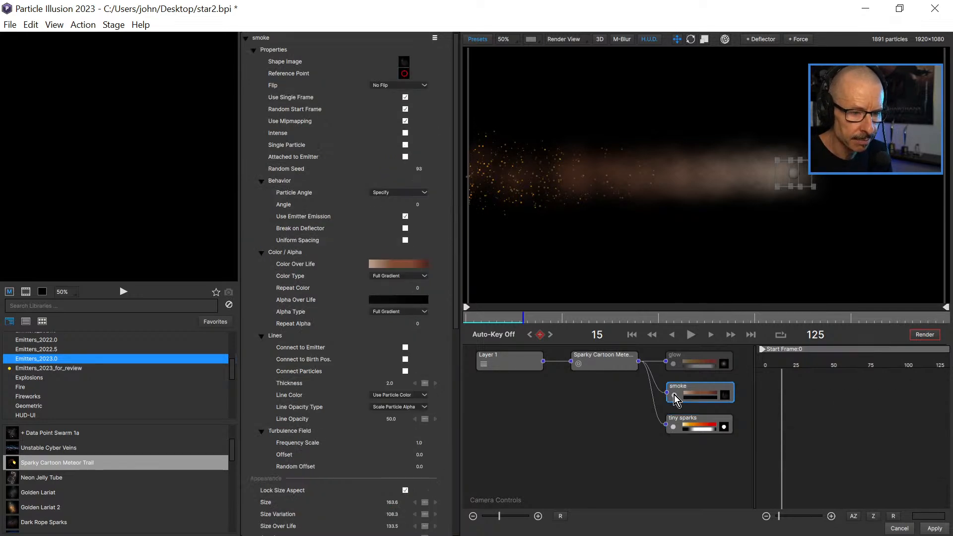
{"action": "left_click_drag", "start_coordinate": [525, 320], "coordinate": [566, 329]}
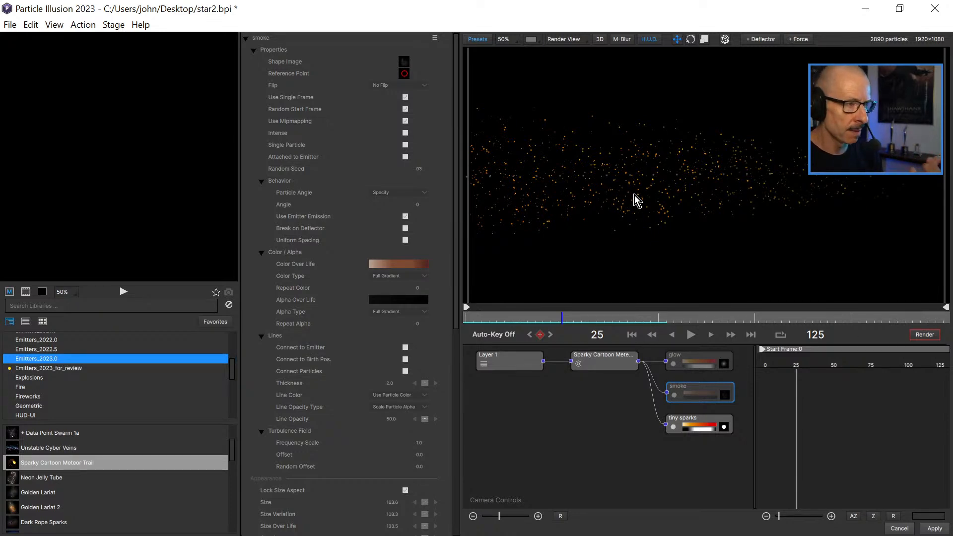
Add a box force about 2154 wide and 1315 high, centre it over the frame near 6, 9.9, and play the animation.
{"action": "scroll", "coordinate": [616, 208], "scroll_direction": "down", "scroll_amount": 2}
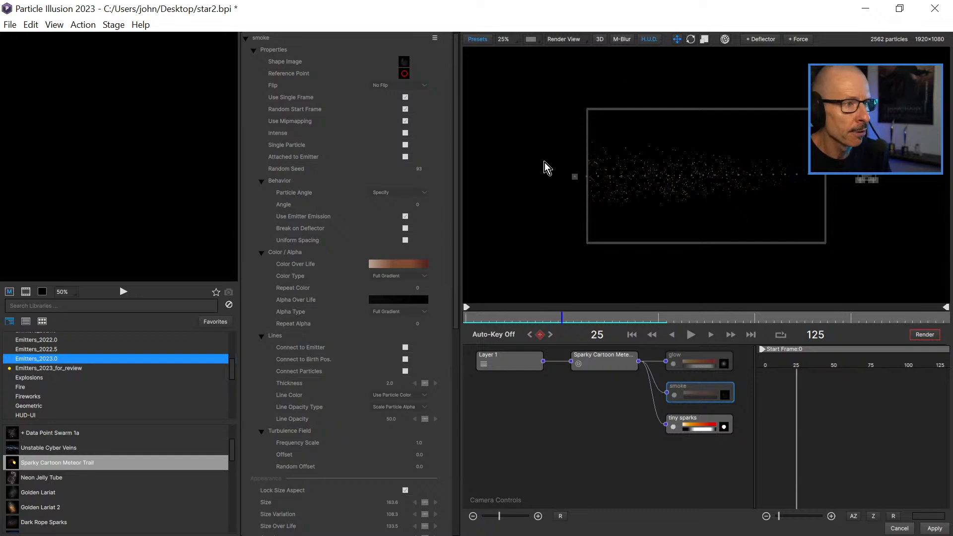
{"action": "left_click", "coordinate": [801, 39]}
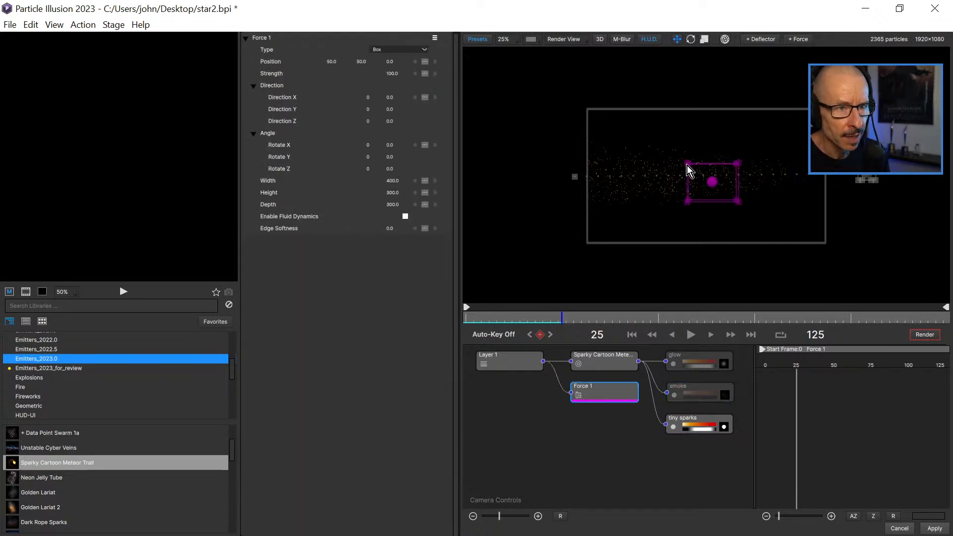
{"action": "left_click_drag", "start_coordinate": [688, 164], "coordinate": [688, 164]}
{"action": "left_click_drag", "start_coordinate": [645, 141], "coordinate": [573, 99]}
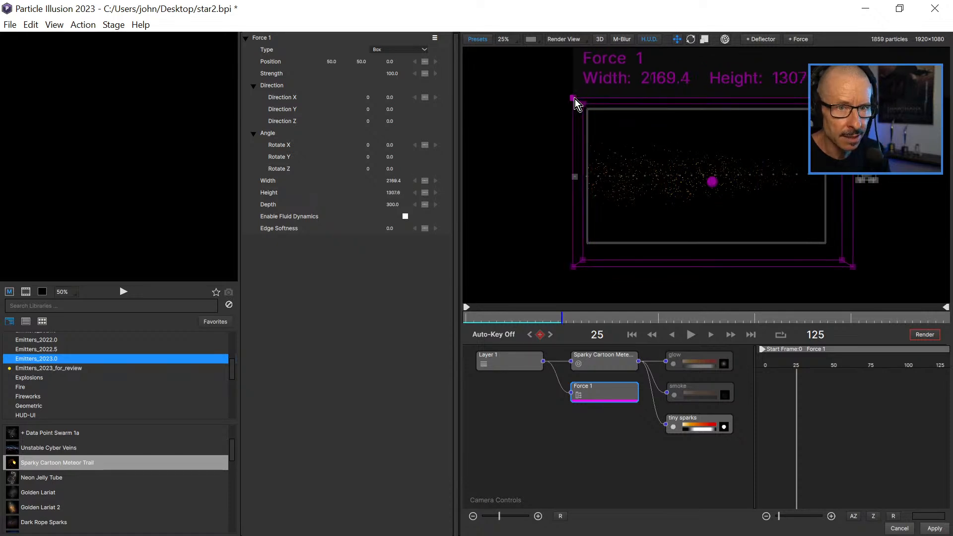
{"action": "left_click_drag", "start_coordinate": [713, 184], "coordinate": [707, 180]}
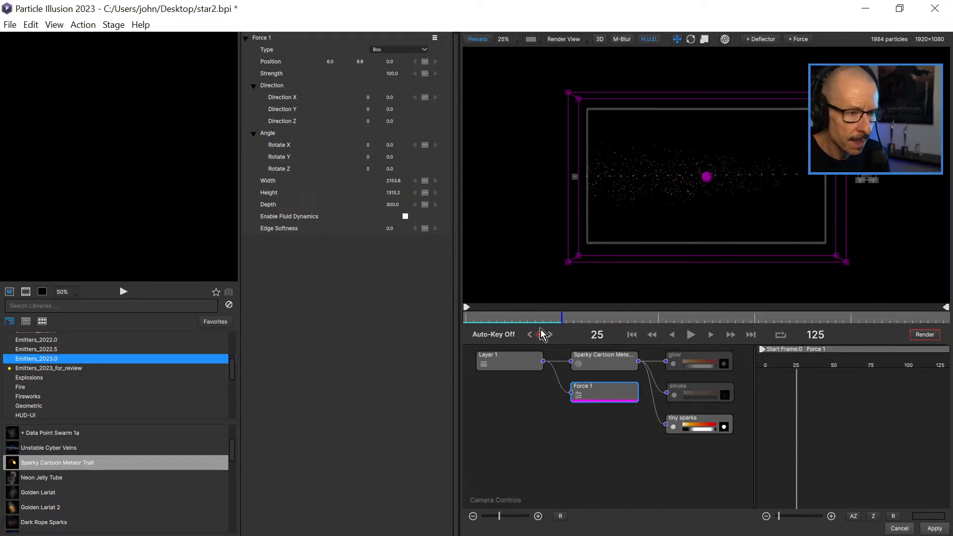
{"action": "left_click", "coordinate": [498, 318]}
{"action": "left_click", "coordinate": [691, 334]}
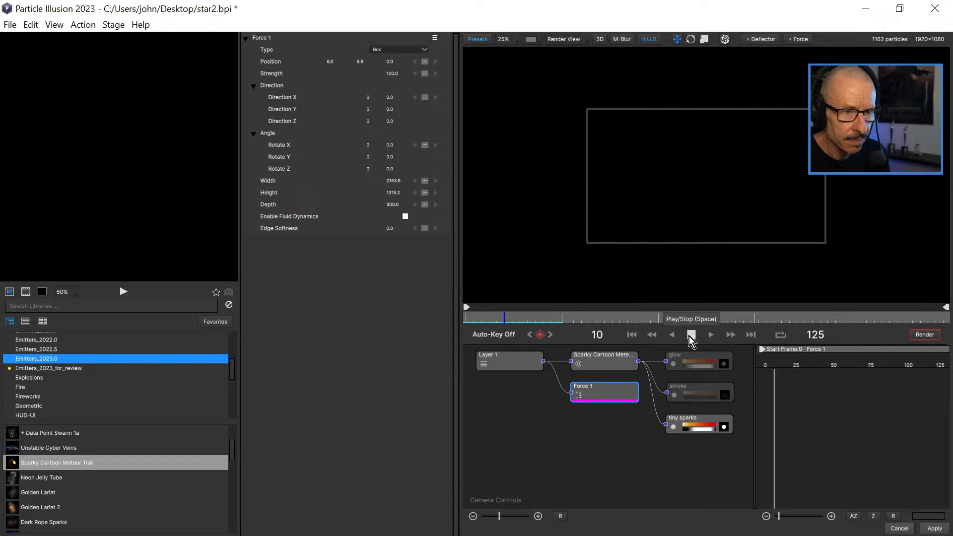
{"action": "left_click", "coordinate": [690, 335]}
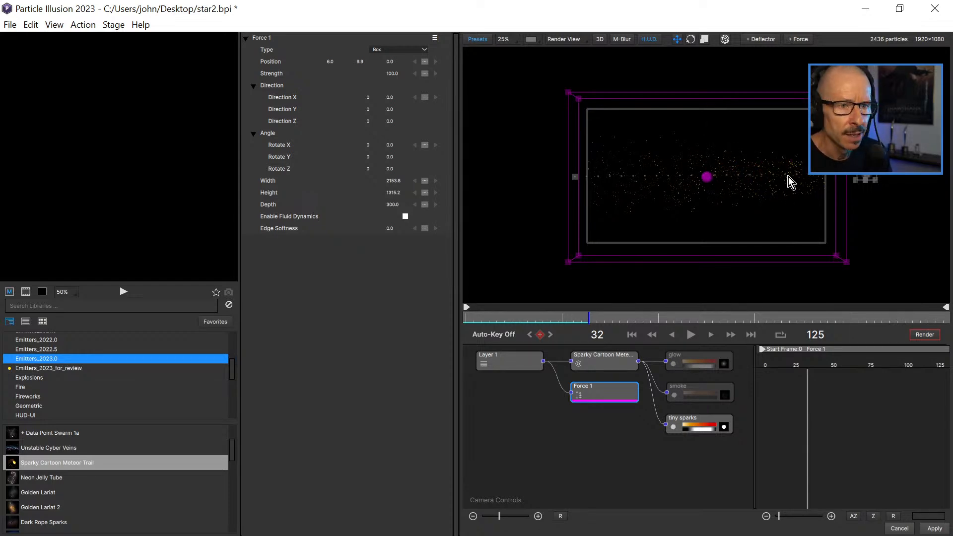
Enable fluid dynamics on the force, and play and scrub the animation to check the sparks' movement.
{"action": "scroll", "coordinate": [788, 178], "scroll_direction": "up", "scroll_amount": 1}
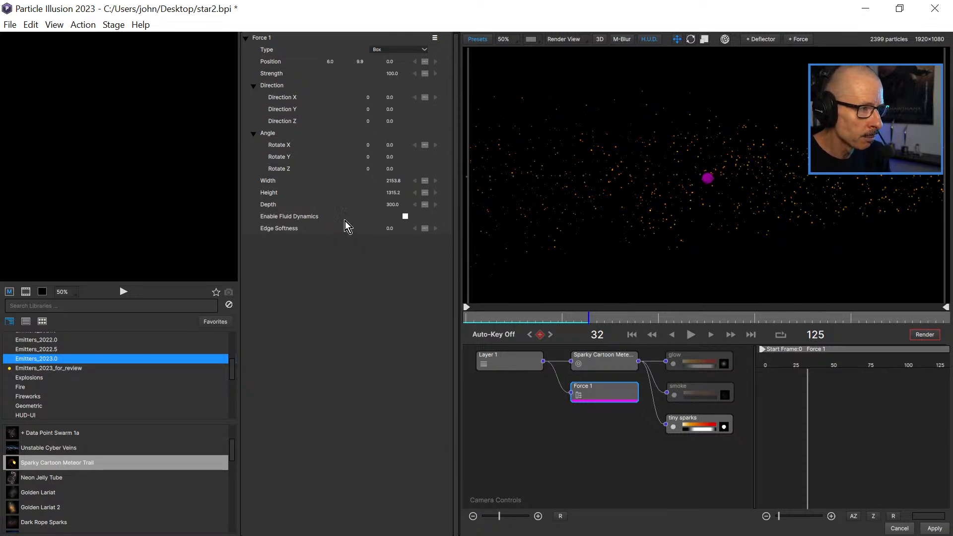
{"action": "left_click", "coordinate": [405, 217]}
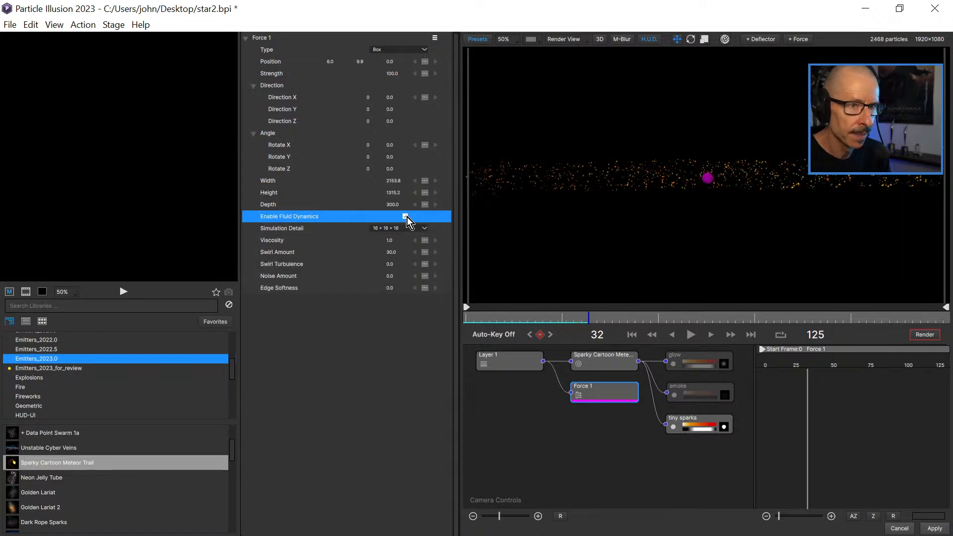
{"action": "left_click", "coordinate": [473, 317]}
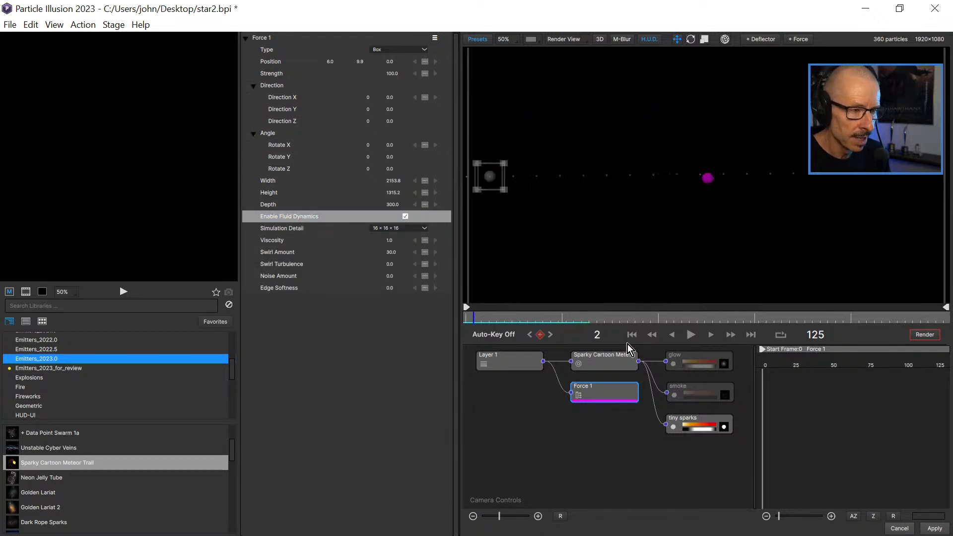
{"action": "left_click", "coordinate": [691, 334]}
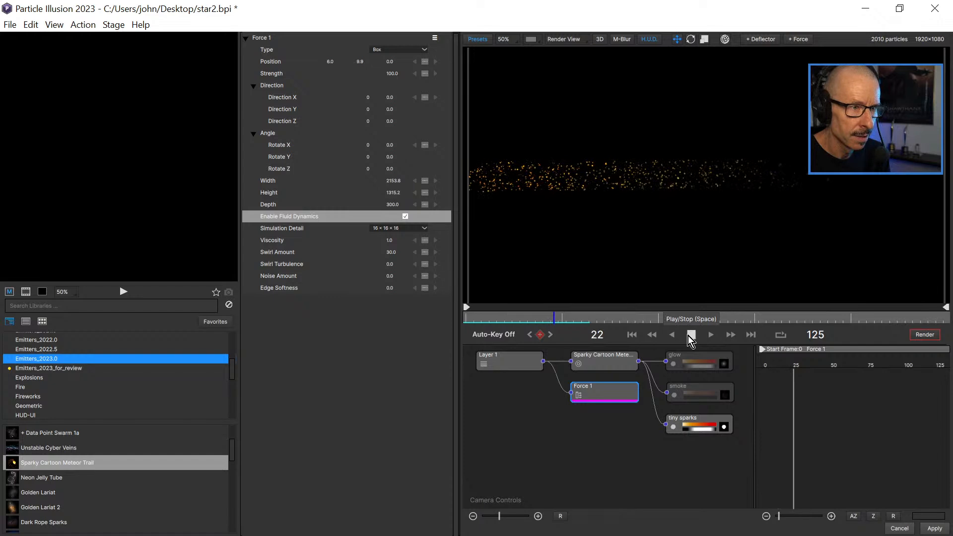
{"action": "left_click", "coordinate": [691, 335]}
{"action": "left_click", "coordinate": [482, 318]}
{"action": "left_click_drag", "start_coordinate": [482, 318], "coordinate": [588, 333]}
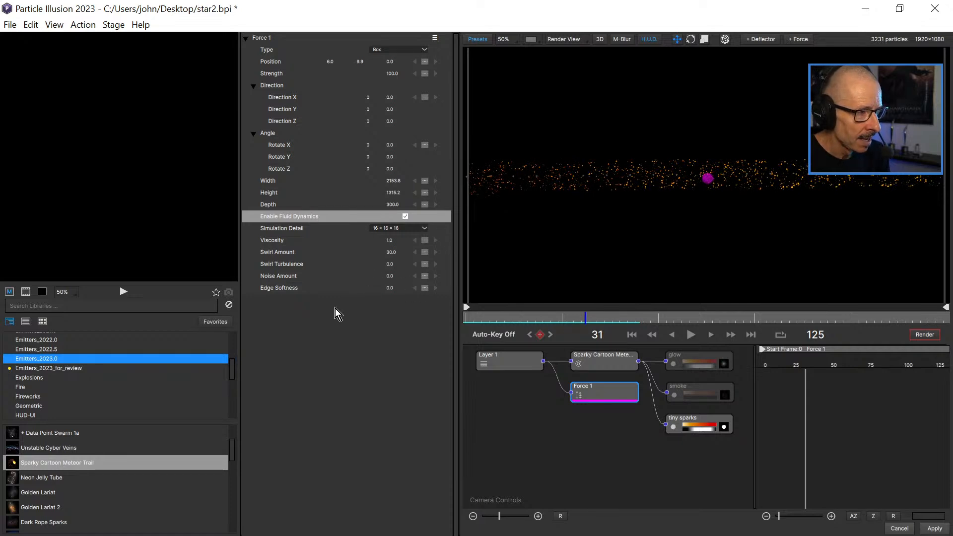
Raise the force's Simulation Detail to 32 x 32 x 32, and play and scrub the animation to check it.
{"action": "left_click", "coordinate": [406, 231]}
{"action": "left_click", "coordinate": [404, 246]}
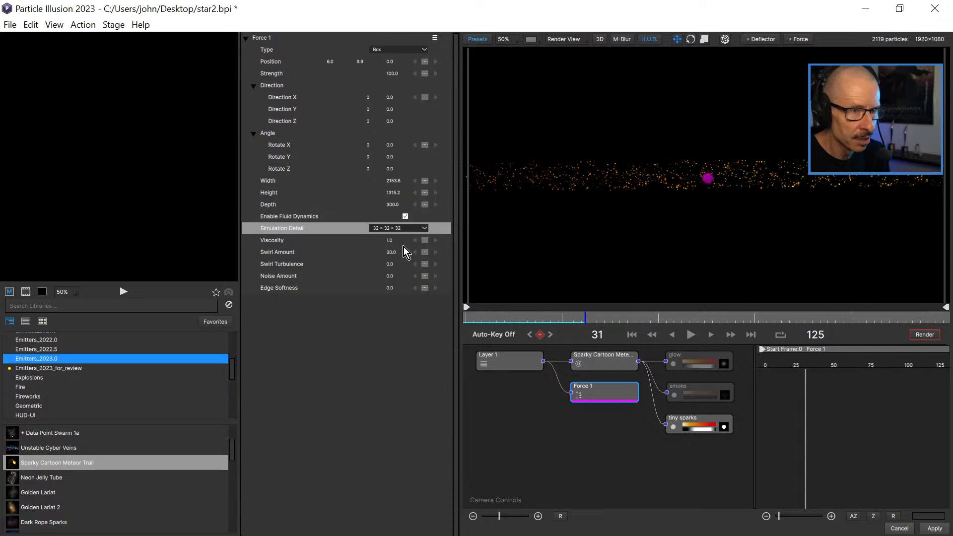
{"action": "left_click_drag", "start_coordinate": [491, 318], "coordinate": [463, 320]}
{"action": "left_click", "coordinate": [690, 335]}
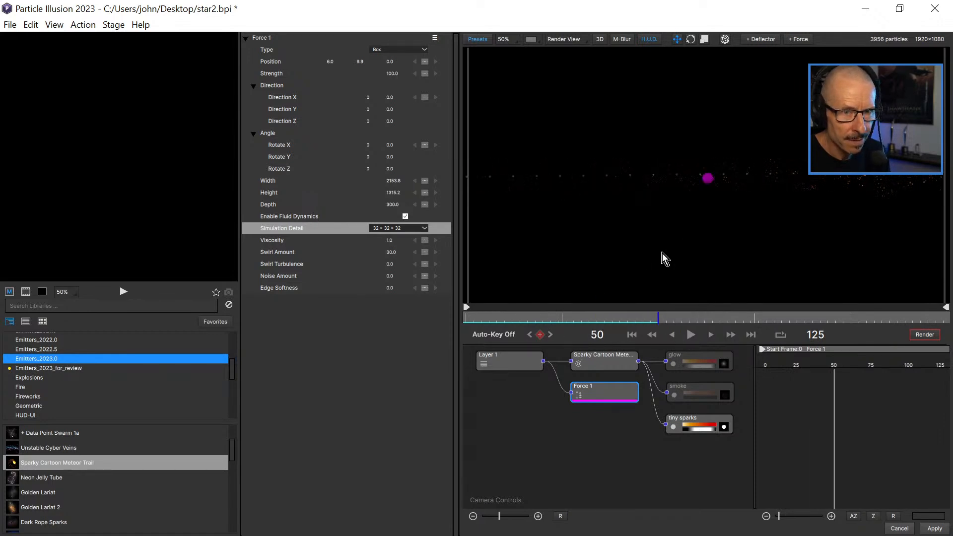
{"action": "left_click_drag", "start_coordinate": [512, 319], "coordinate": [573, 320]}
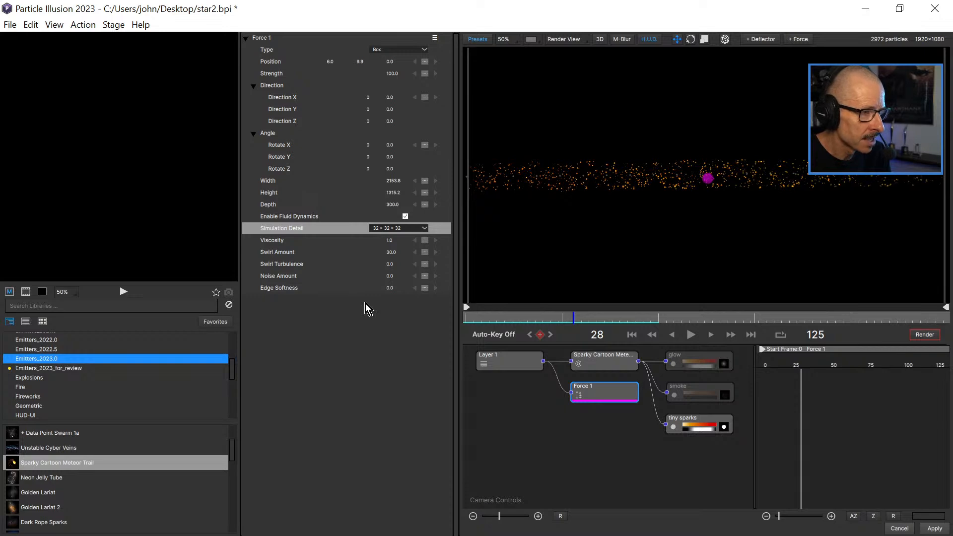
Try a Simulation Detail of 64 x 64 x 64 on the force, and play and scrub the animation.
{"action": "left_click", "coordinate": [417, 230]}
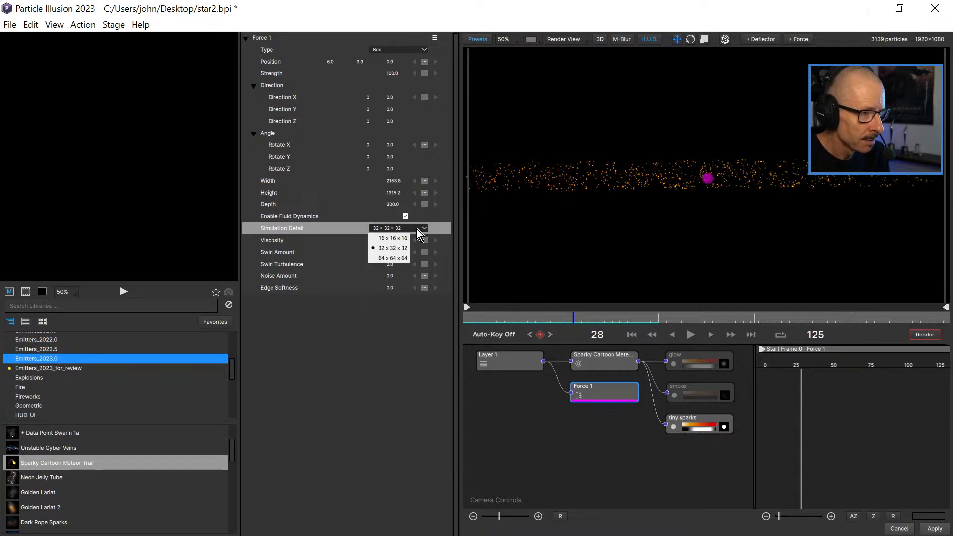
{"action": "left_click", "coordinate": [402, 259]}
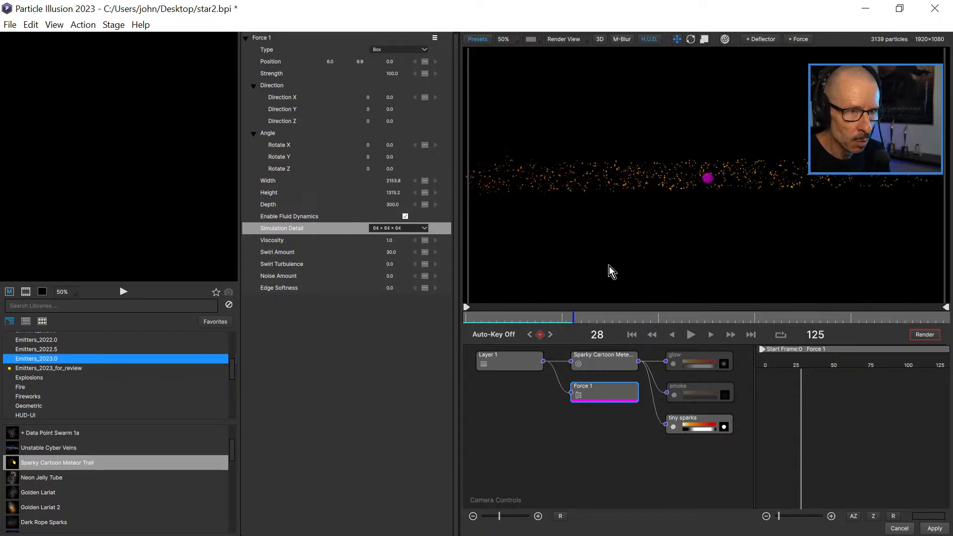
{"action": "left_click_drag", "start_coordinate": [492, 323], "coordinate": [465, 323]}
{"action": "left_click", "coordinate": [691, 336]}
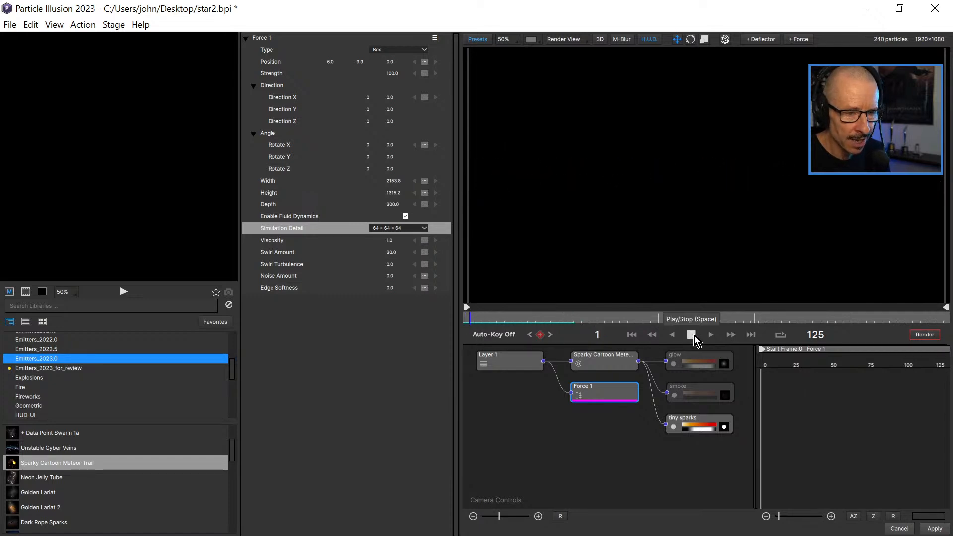
{"action": "left_click", "coordinate": [691, 336]}
{"action": "left_click_drag", "start_coordinate": [507, 322], "coordinate": [487, 305]}
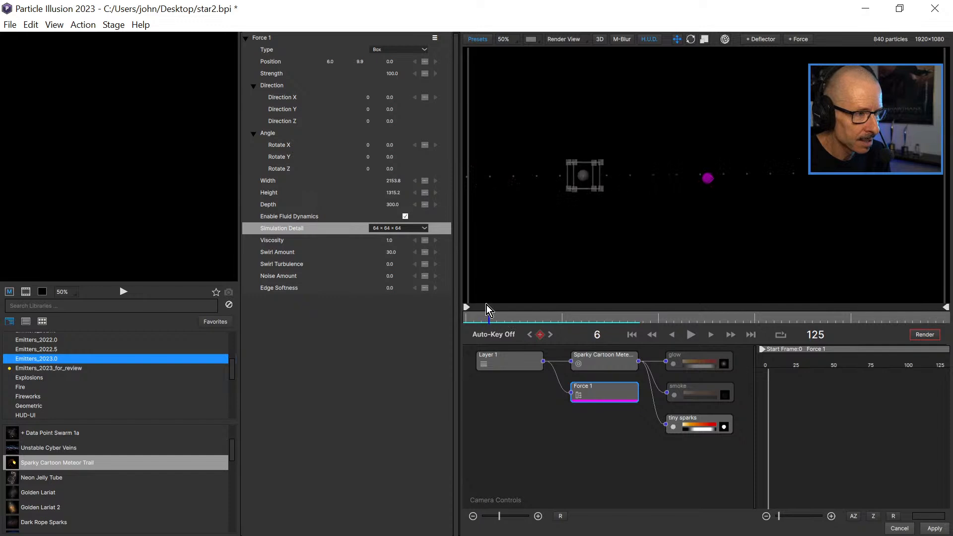
Return the force's Simulation Detail to 32 x 32 x 32 and scrub through the sparks' motion.
{"action": "left_click", "coordinate": [428, 228]}
{"action": "left_click", "coordinate": [403, 248]}
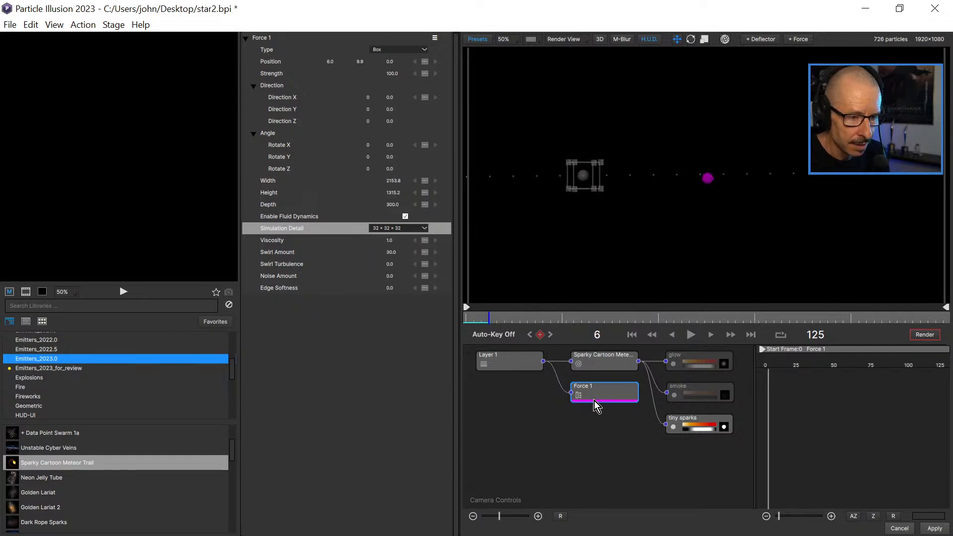
{"action": "left_click_drag", "start_coordinate": [504, 320], "coordinate": [615, 322]}
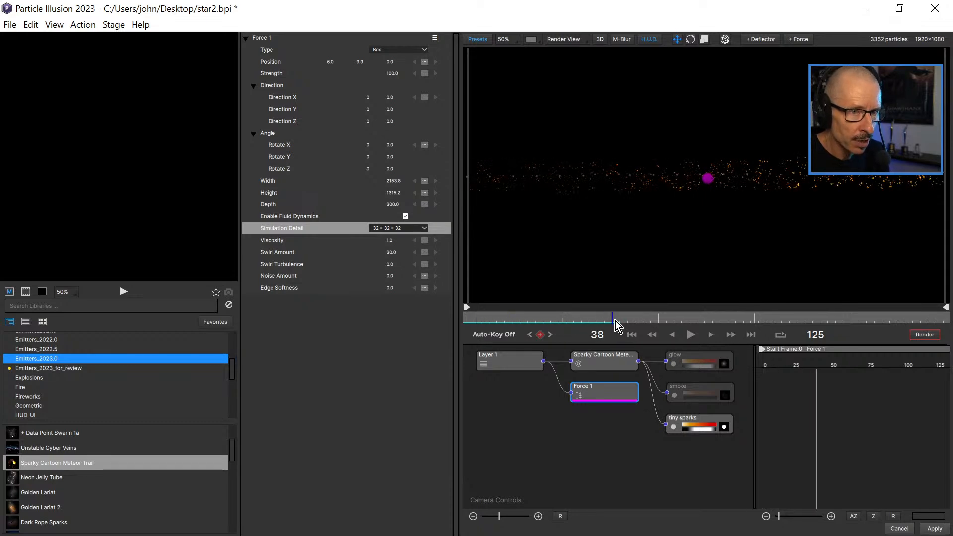
Set the meteor trail emitter's turbulence Auto Evolve Speed to 100, and play and scrub the animation to check it.
{"action": "left_click", "coordinate": [598, 359]}
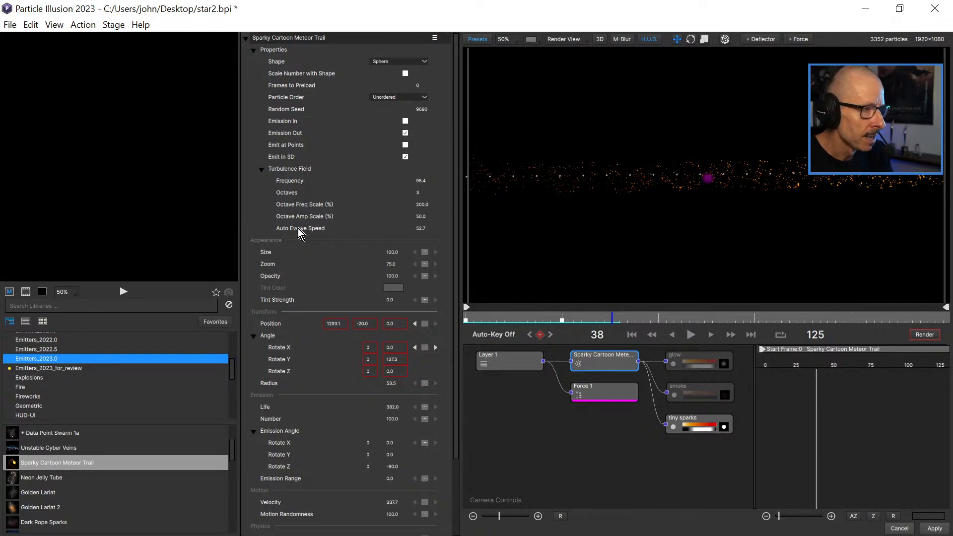
{"action": "left_click", "coordinate": [421, 229]}
{"action": "type", "text": "100"}
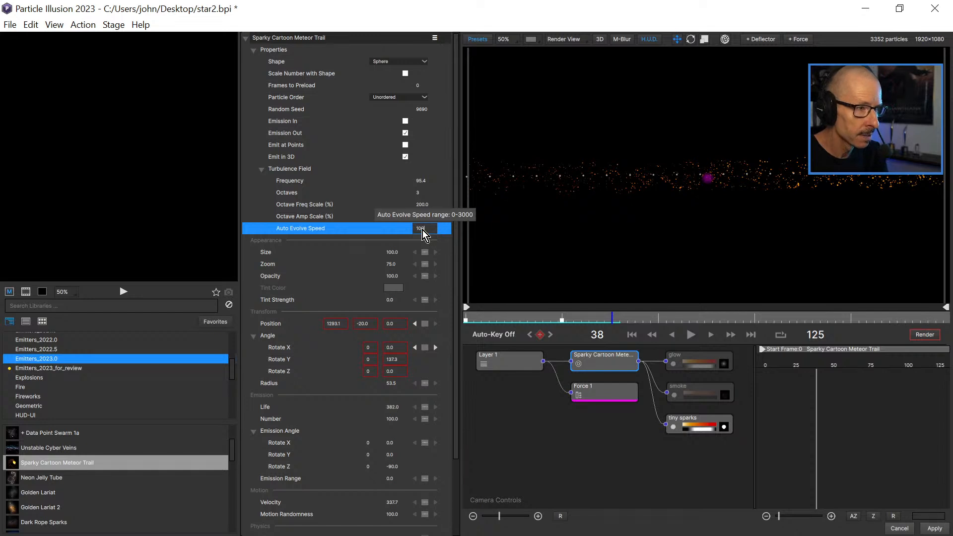
{"action": "key", "text": "Return"}
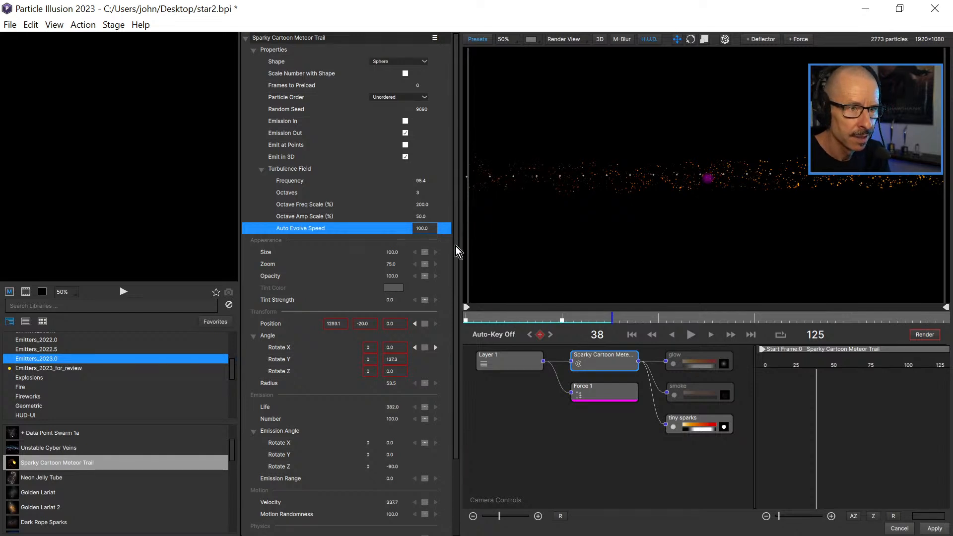
{"action": "left_click", "coordinate": [493, 320]}
{"action": "left_click", "coordinate": [687, 337]}
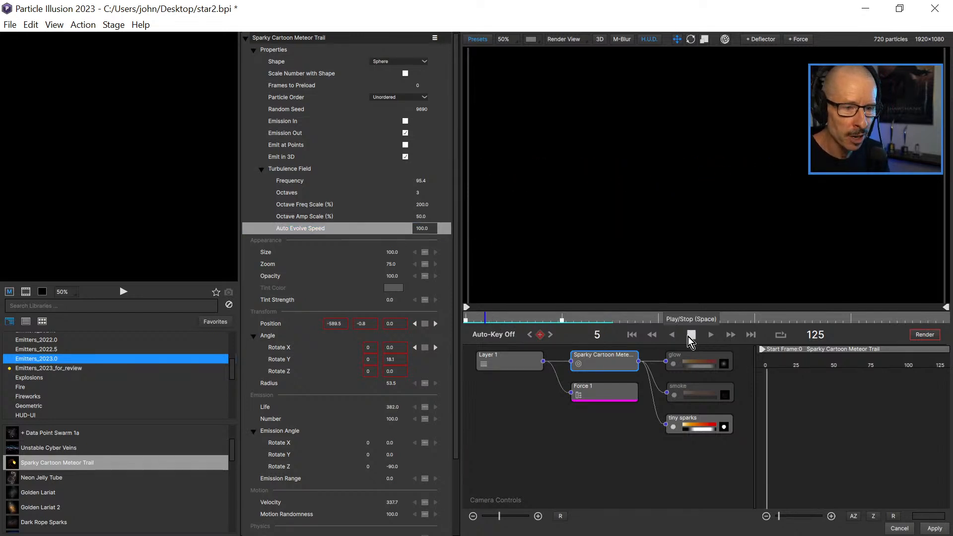
{"action": "left_click", "coordinate": [687, 337]}
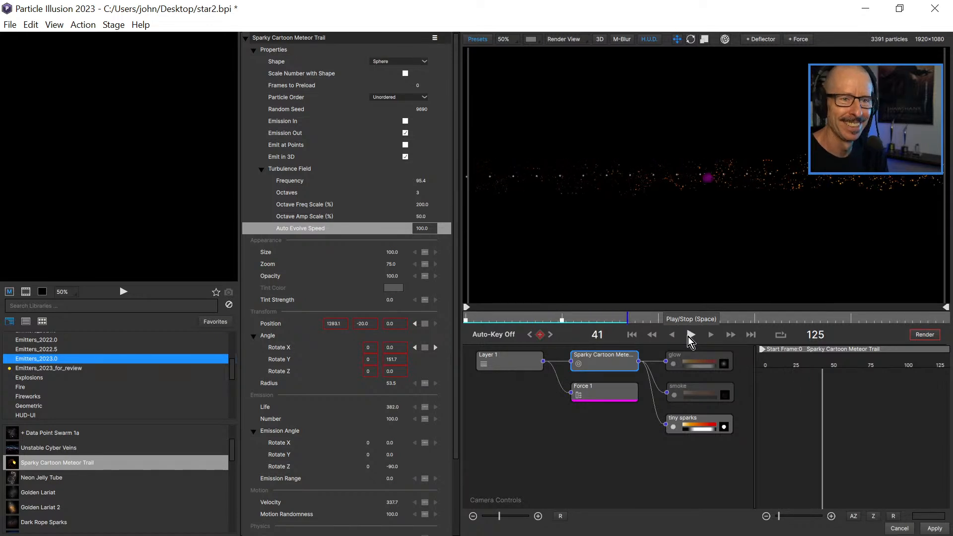
{"action": "left_click_drag", "start_coordinate": [472, 318], "coordinate": [552, 344]}
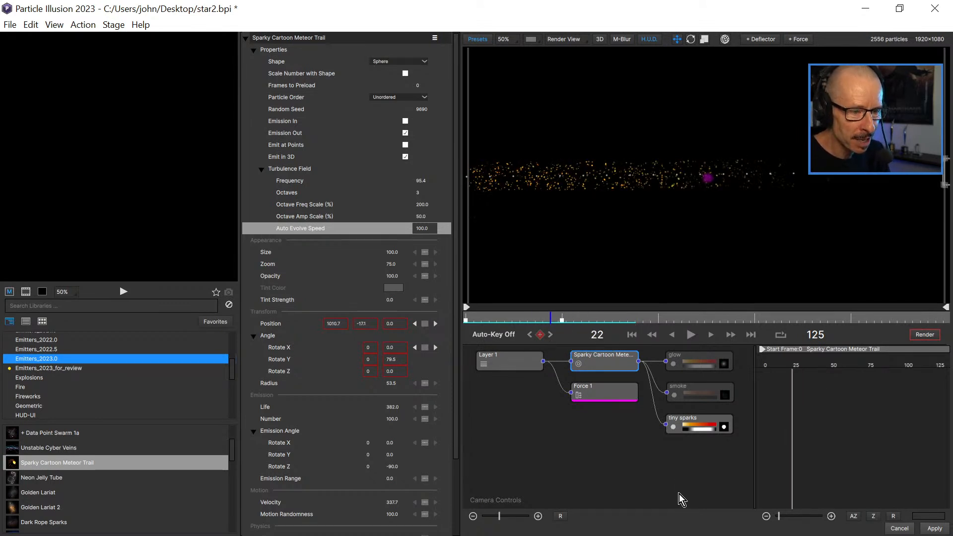
Raise the tiny sparks' Velocity to 282.9, and play and scrub the animation to check their spread.
{"action": "left_click", "coordinate": [691, 424]}
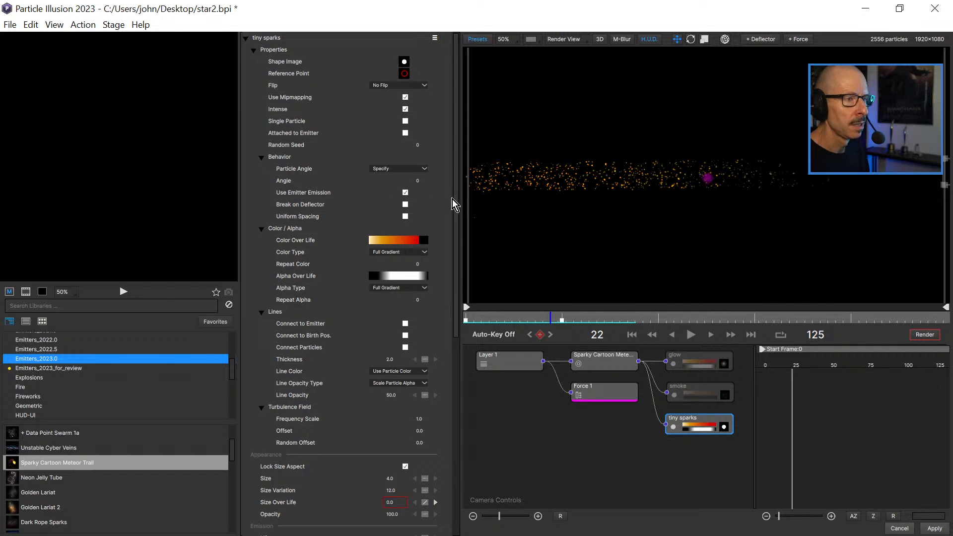
{"action": "left_click_drag", "start_coordinate": [457, 202], "coordinate": [457, 328]}
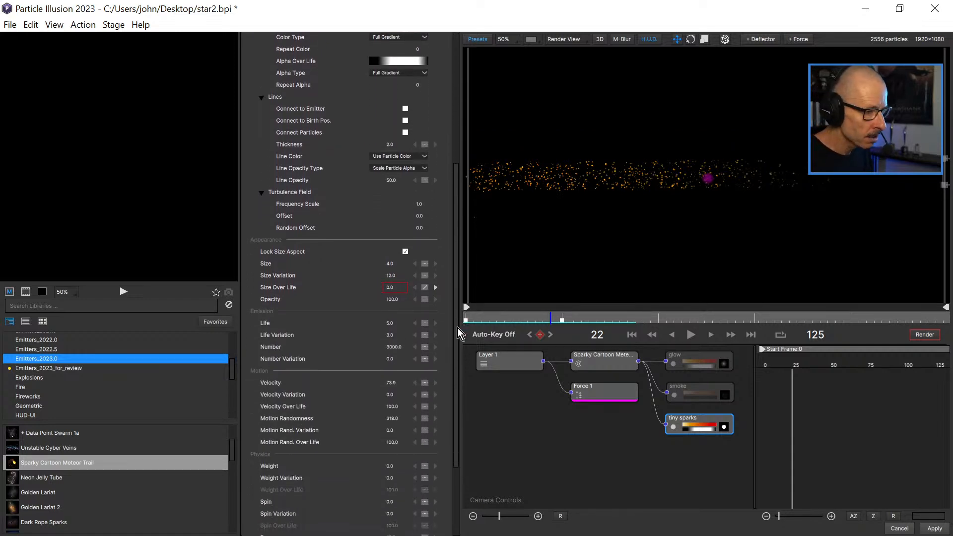
{"action": "left_click", "coordinate": [389, 383]}
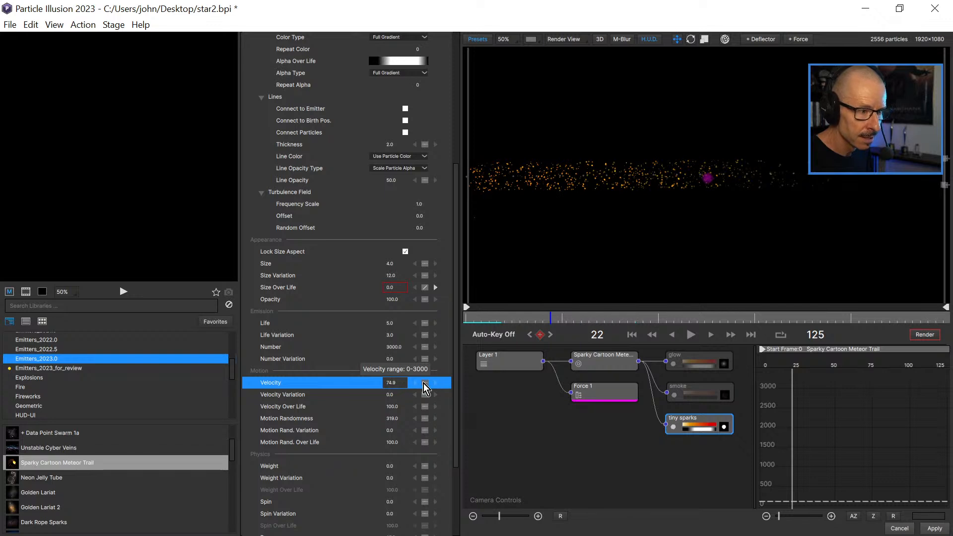
{"action": "left_click_drag", "start_coordinate": [461, 386], "coordinate": [424, 389]}
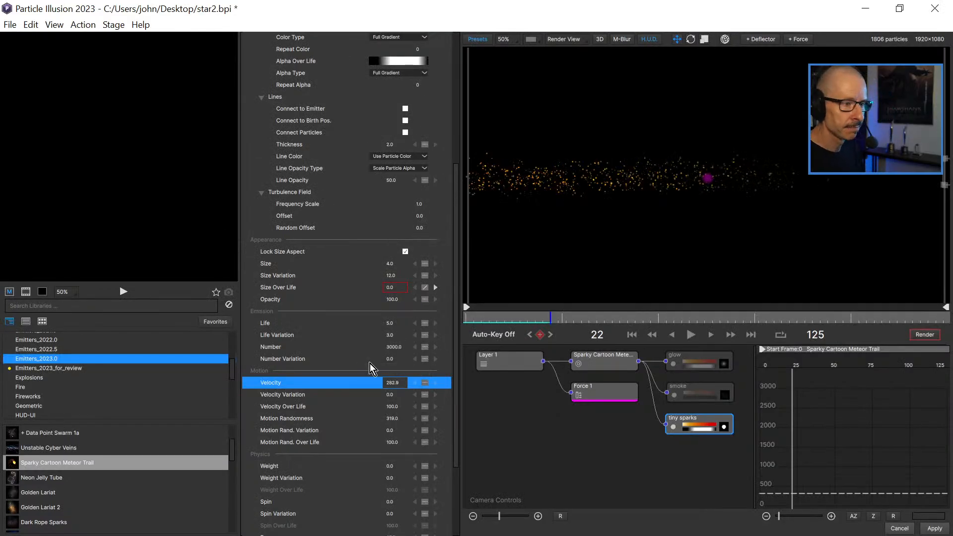
{"action": "left_click", "coordinate": [471, 320]}
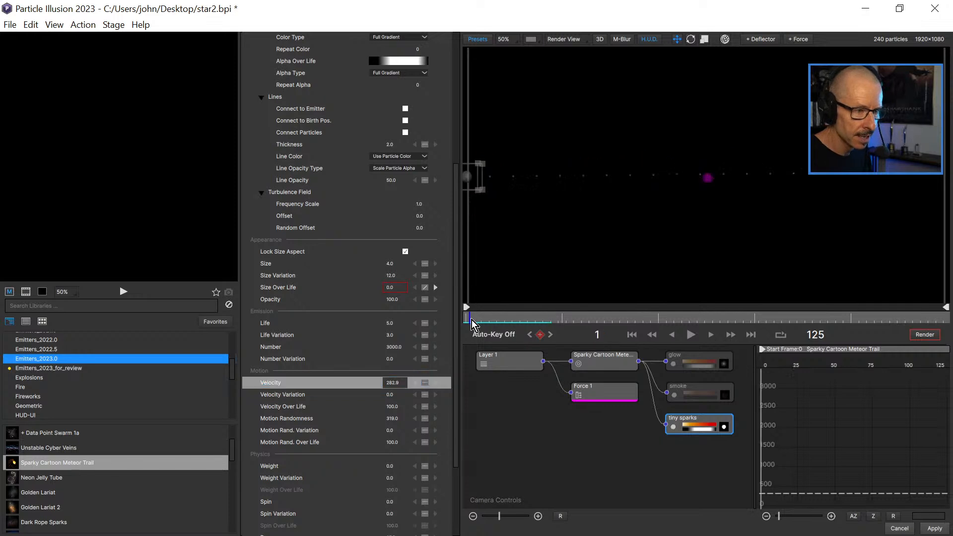
{"action": "left_click", "coordinate": [691, 333]}
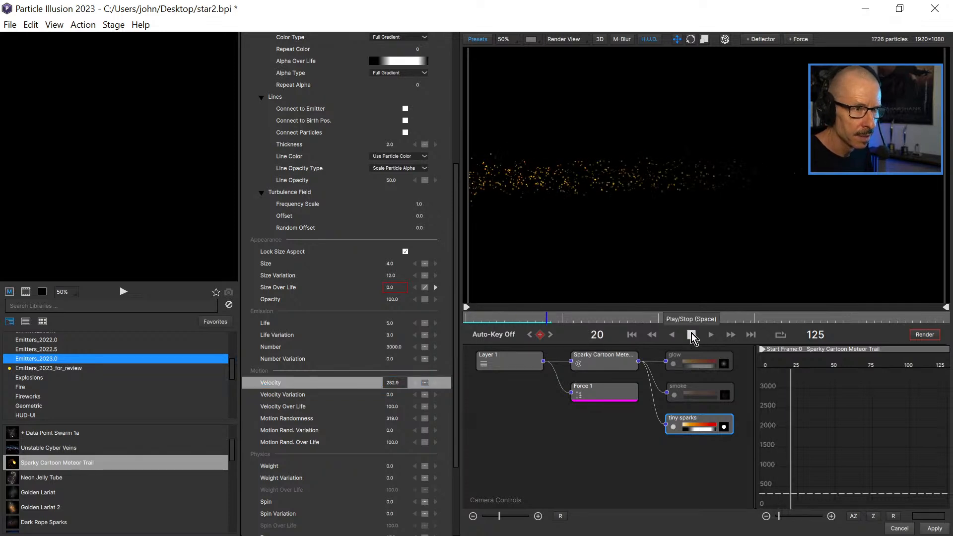
{"action": "left_click", "coordinate": [691, 333]}
{"action": "left_click", "coordinate": [485, 320]}
{"action": "left_click_drag", "start_coordinate": [505, 321], "coordinate": [565, 319]}
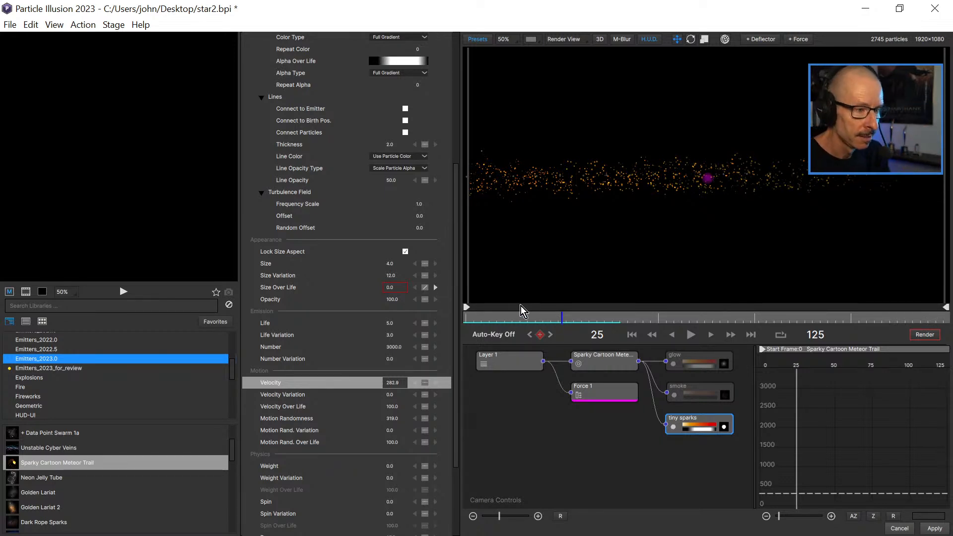
Play the animation from the first frame and scrub through the early frames to examine the tiny sparks' motion.
{"action": "left_click", "coordinate": [467, 318]}
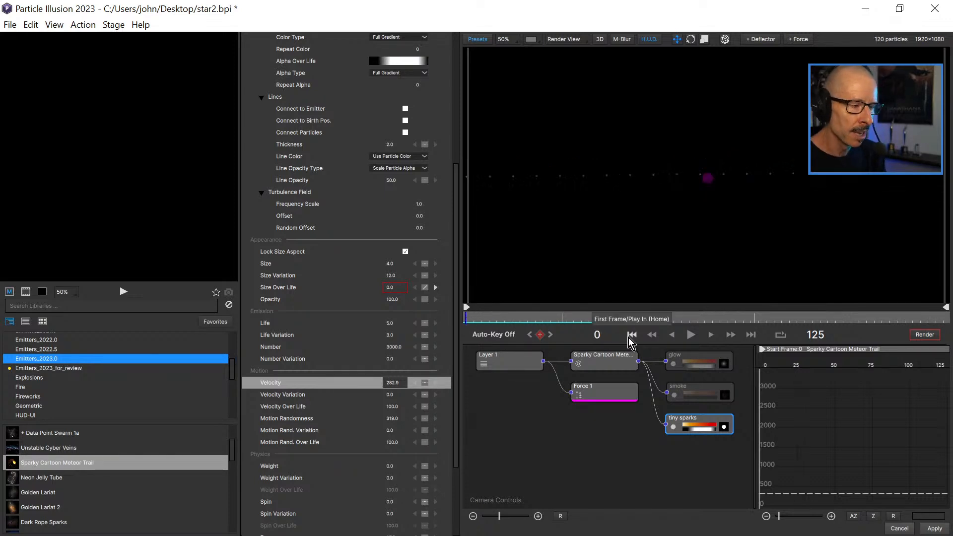
{"action": "left_click", "coordinate": [692, 336]}
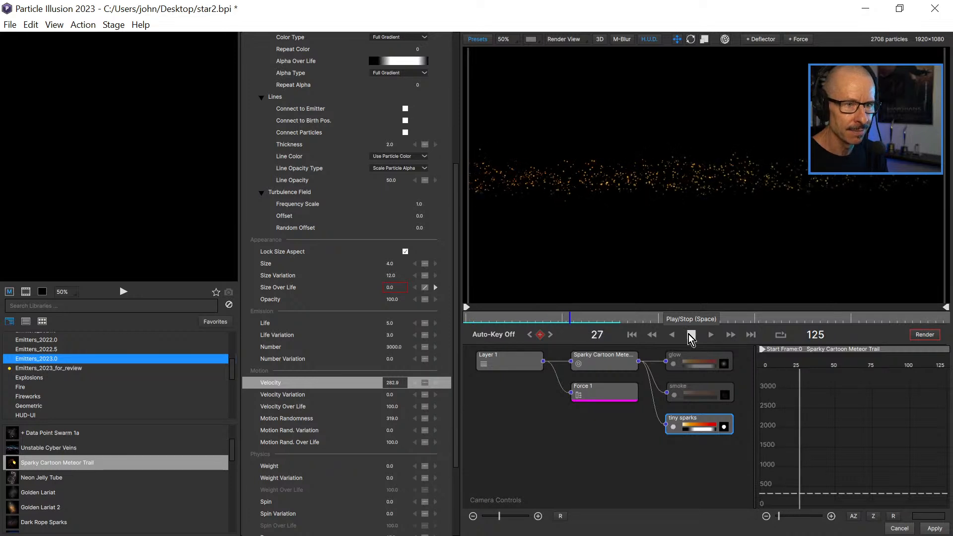
{"action": "left_click", "coordinate": [691, 335]}
{"action": "left_click_drag", "start_coordinate": [475, 317], "coordinate": [624, 329]}
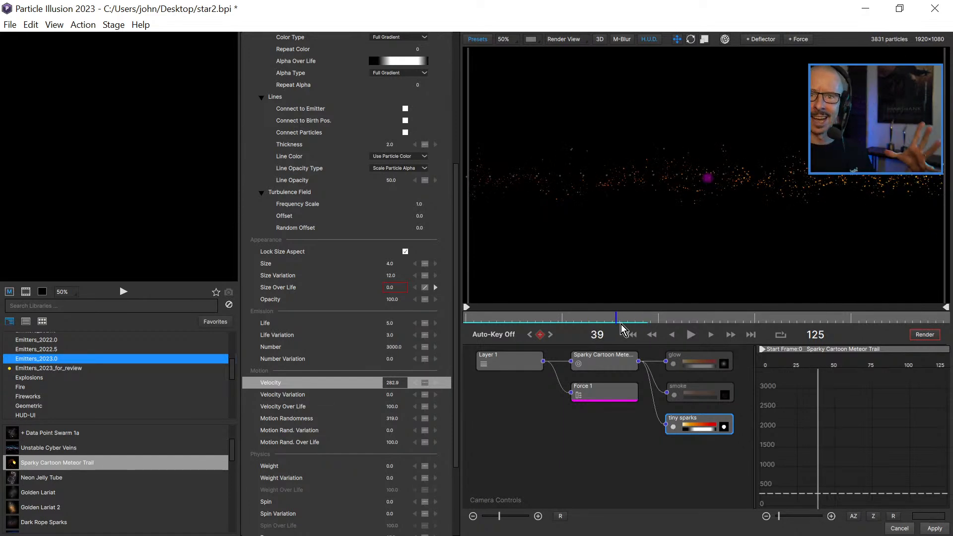
{"action": "left_click", "coordinate": [488, 318]}
{"action": "left_click", "coordinate": [521, 317]}
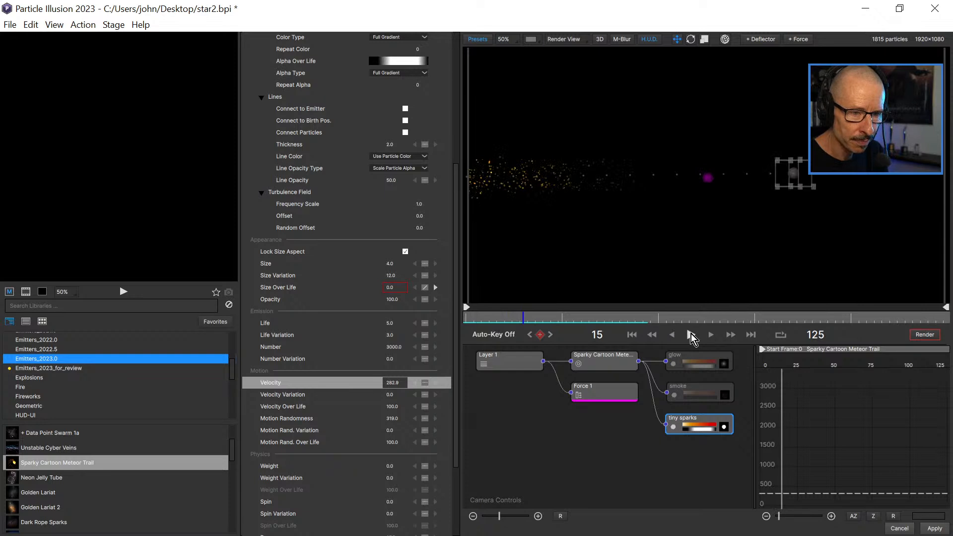
{"action": "left_click", "coordinate": [690, 335]}
{"action": "left_click", "coordinate": [691, 334]}
{"action": "left_click_drag", "start_coordinate": [472, 317], "coordinate": [587, 320]}
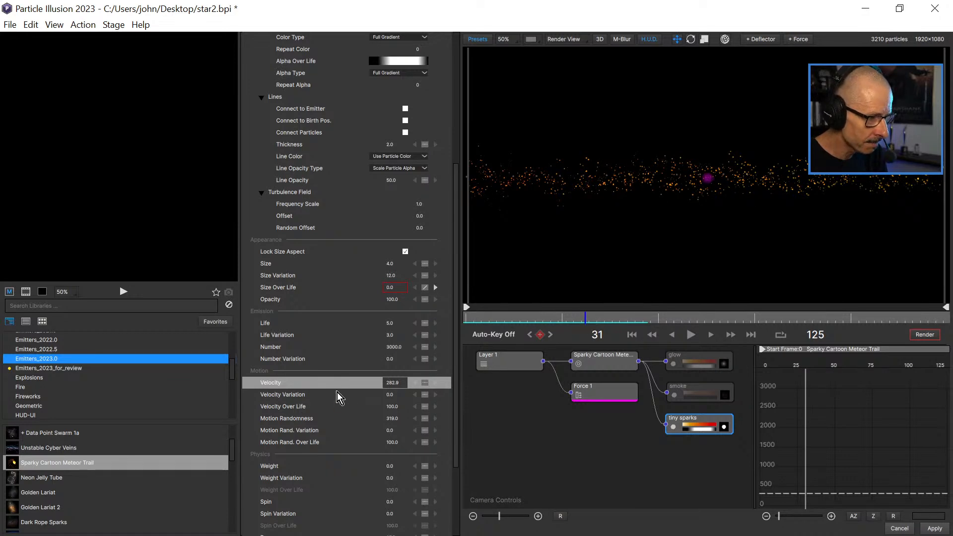
Set the tiny sparks' Velocity Variation to 100, and play the animation from the first frame to check it.
{"action": "left_click", "coordinate": [392, 394]}
{"action": "type", "text": "10"}
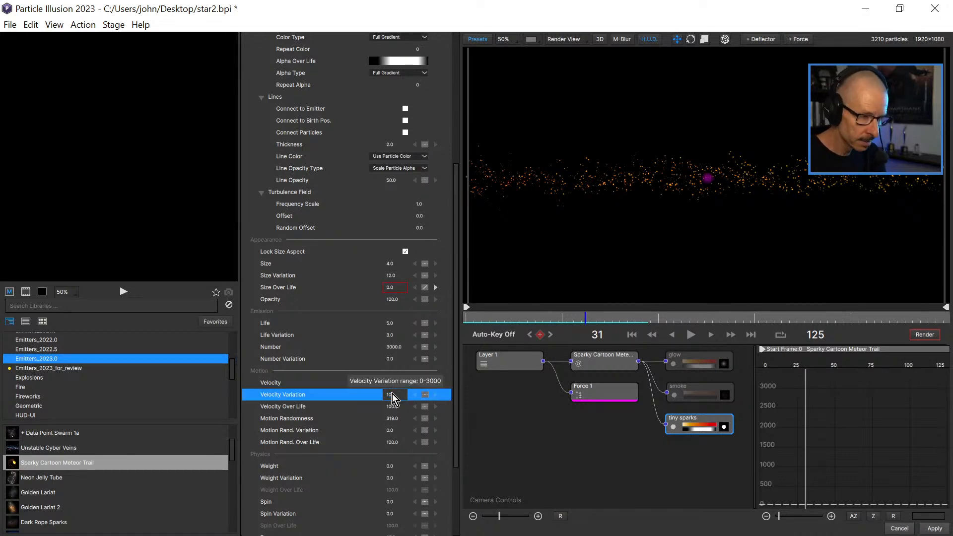
{"action": "type", "text": "0"}
{"action": "key", "text": "Return"}
{"action": "left_click_drag", "start_coordinate": [476, 321], "coordinate": [459, 321]}
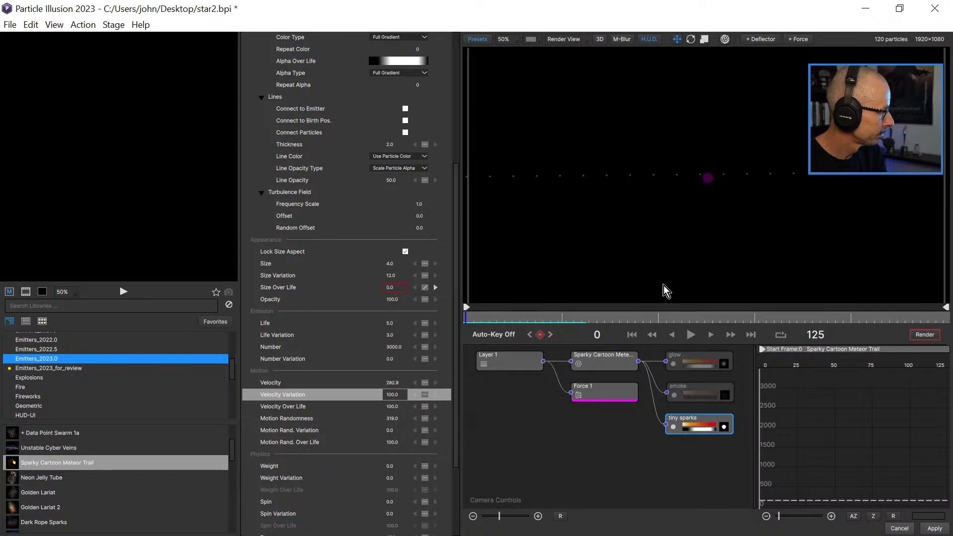
{"action": "left_click", "coordinate": [690, 335]}
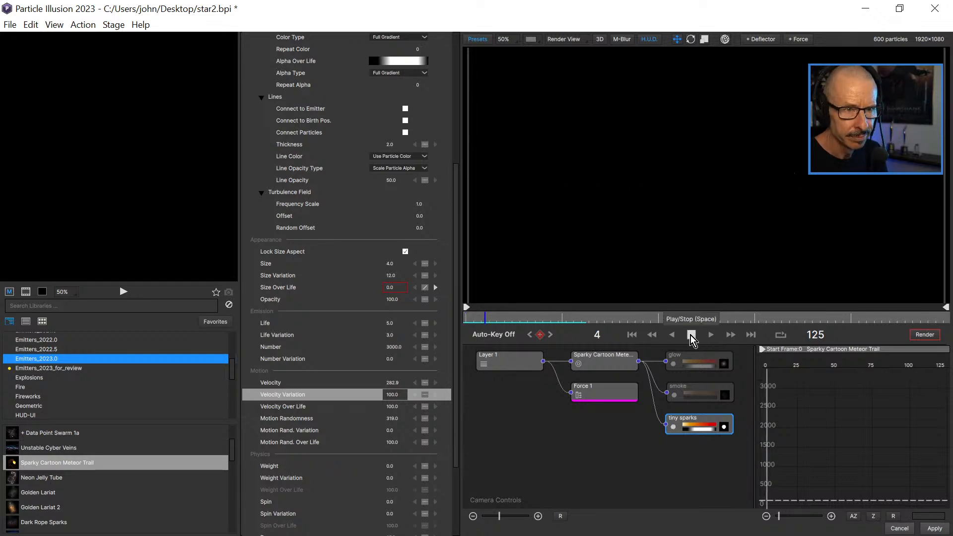
{"action": "left_click", "coordinate": [690, 335]}
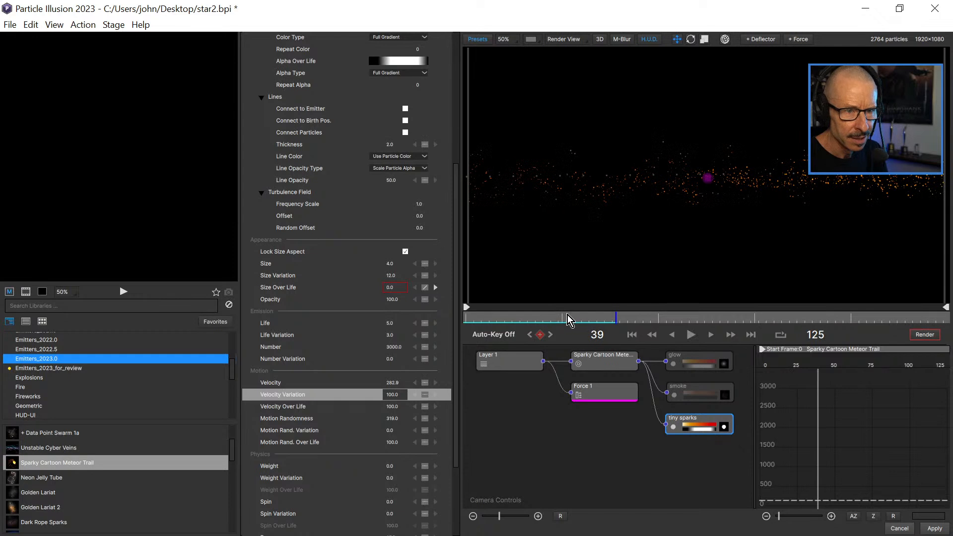
Set the tiny sparks' Velocity to 500 and play the animation from the start to check their spread.
{"action": "left_click", "coordinate": [392, 383]}
{"action": "type", "text": "500"}
{"action": "key", "text": "Return"}
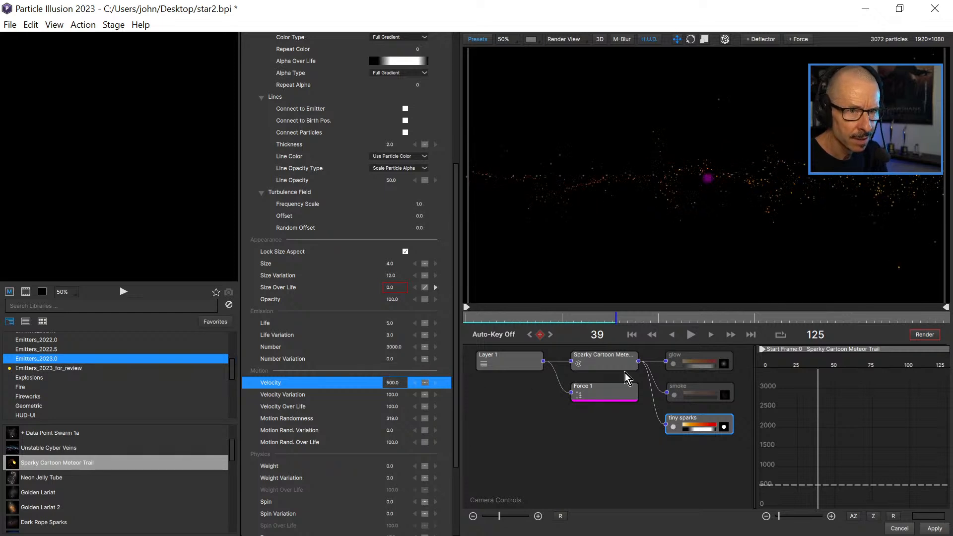
{"action": "left_click", "coordinate": [471, 317]}
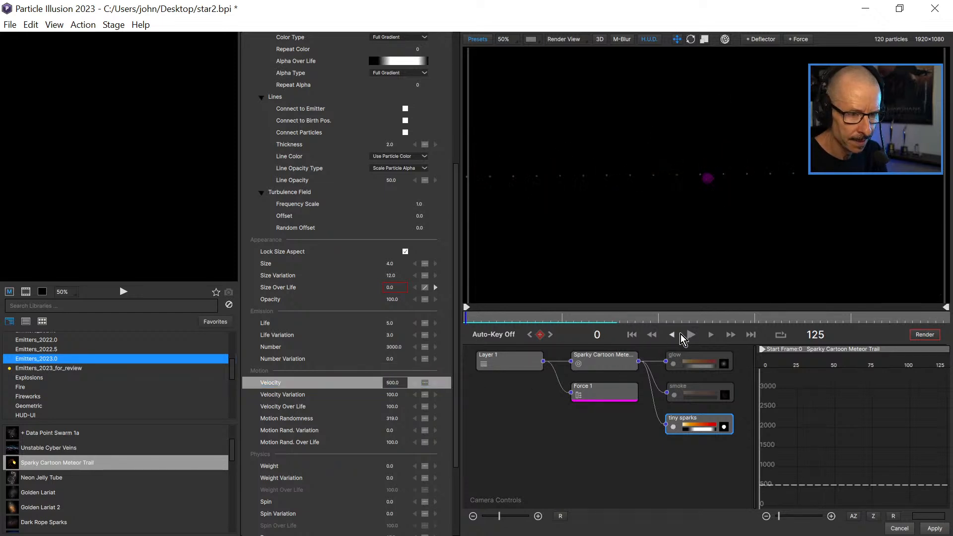
{"action": "left_click", "coordinate": [693, 334]}
{"action": "left_click", "coordinate": [691, 334]}
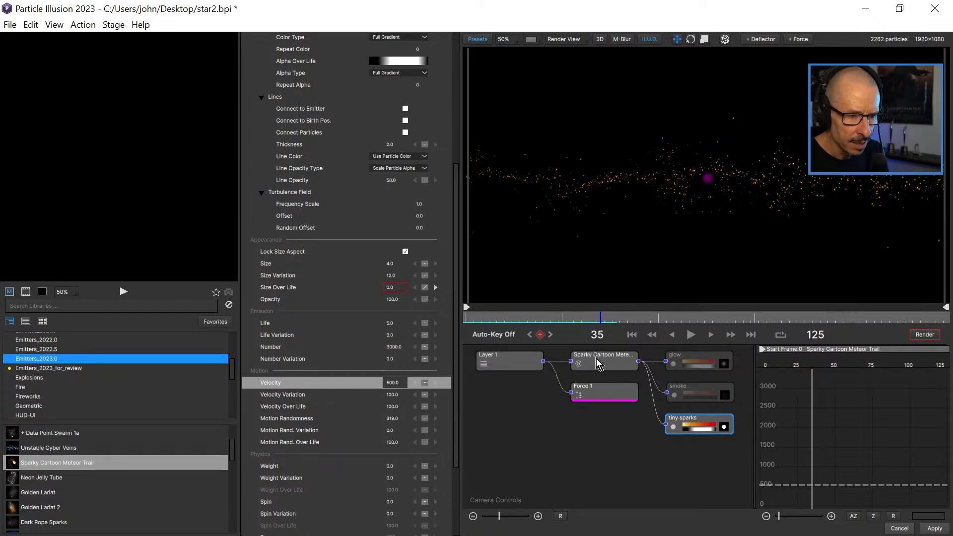
Set the Sparky Cartoon Meteor Trail emitter's Size to 200 and play the animation to check the larger sparks.
{"action": "left_click", "coordinate": [598, 359]}
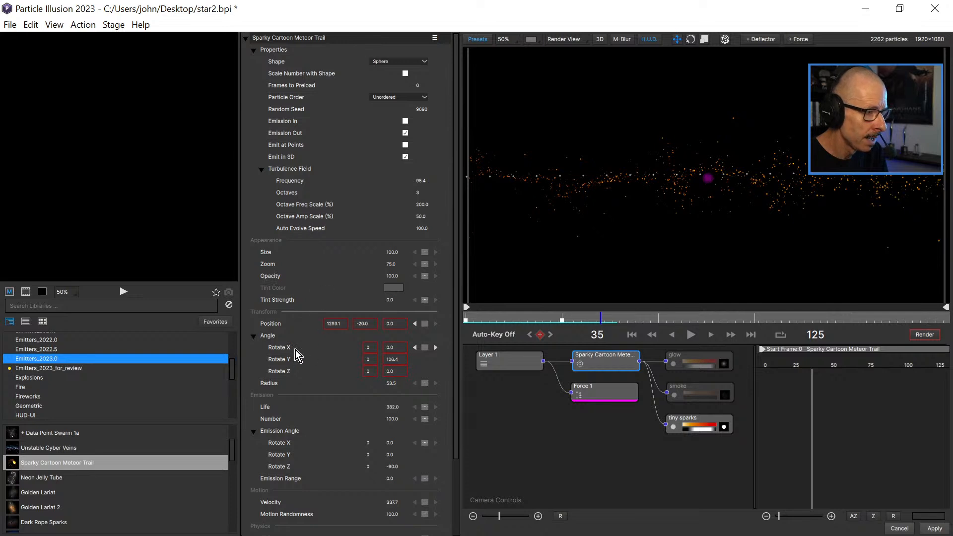
{"action": "double_click", "coordinate": [392, 252]}
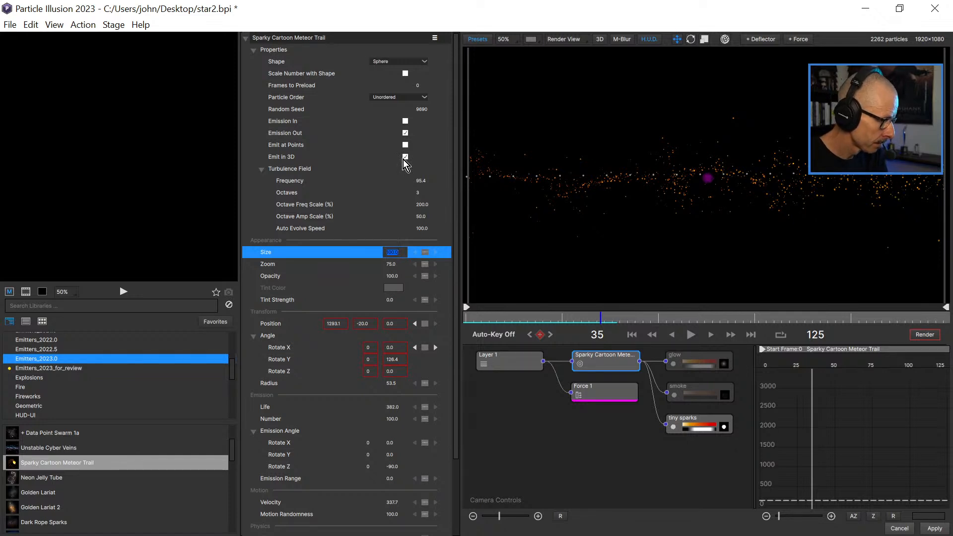
{"action": "type", "text": "200"}
{"action": "key", "text": "Return"}
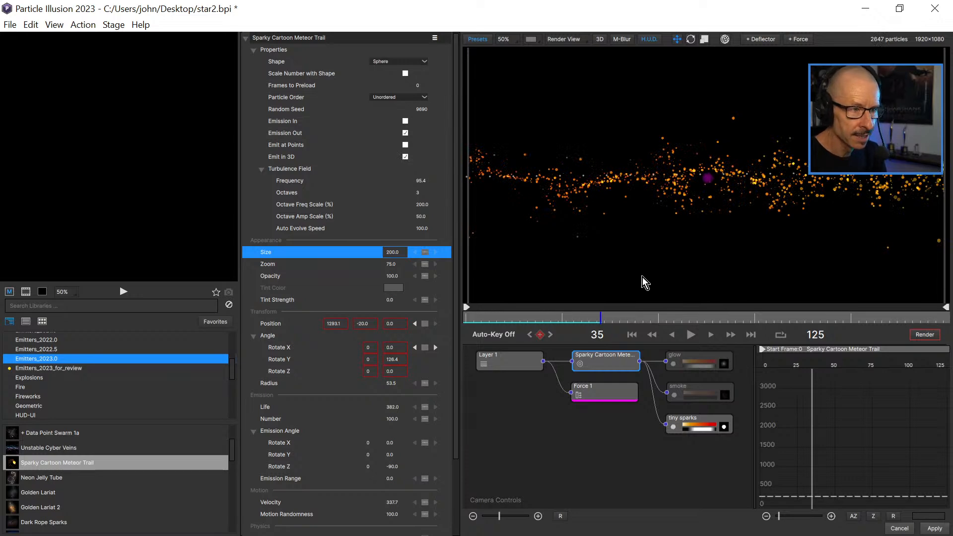
{"action": "left_click", "coordinate": [482, 317]}
{"action": "left_click", "coordinate": [690, 335]}
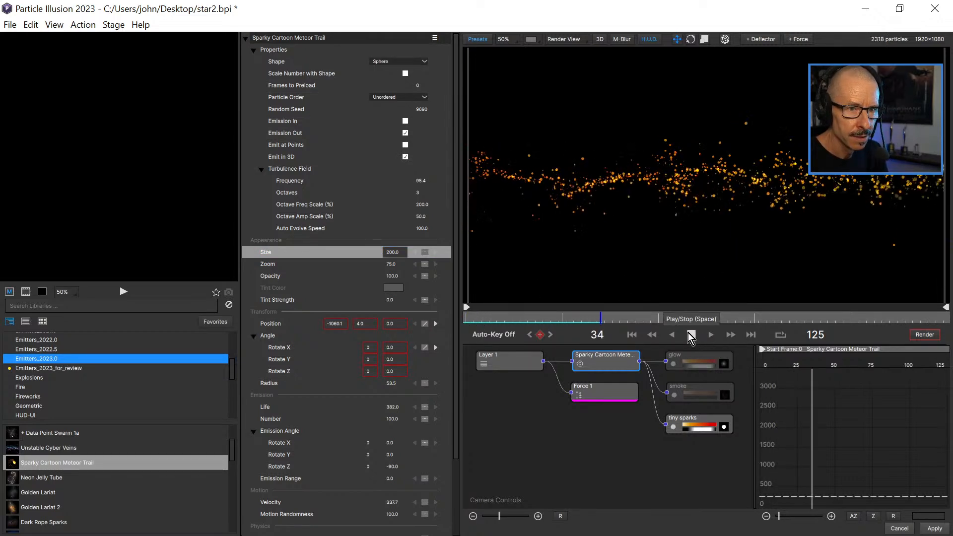
{"action": "left_click", "coordinate": [690, 335]}
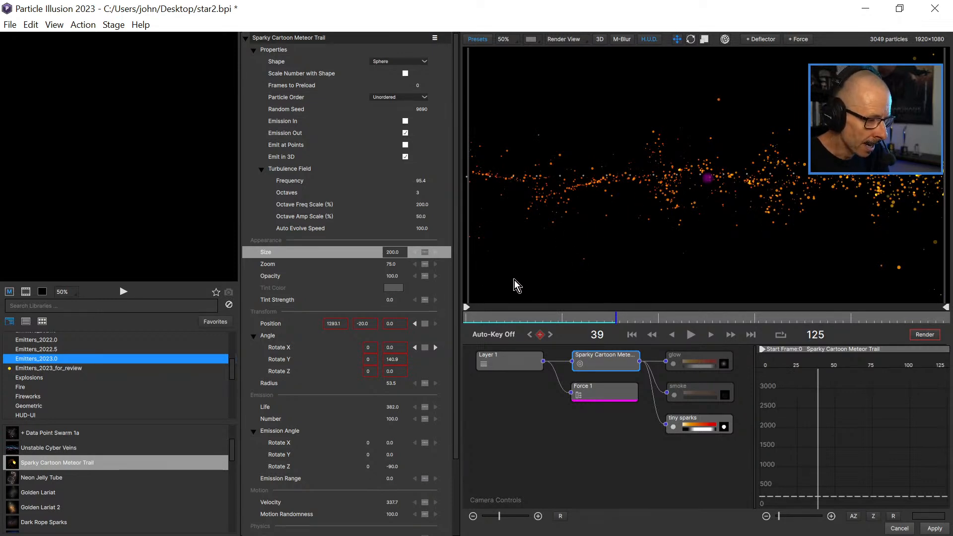
Set the meteor trail emitter's Affect Fluids to 200.
{"action": "left_click_drag", "start_coordinate": [454, 264], "coordinate": [469, 448]}
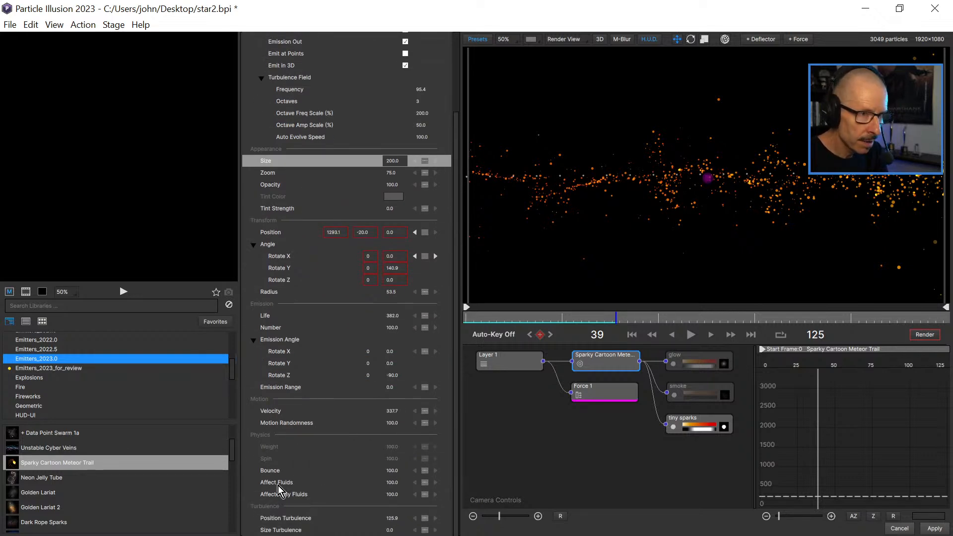
{"action": "left_click", "coordinate": [390, 494]}
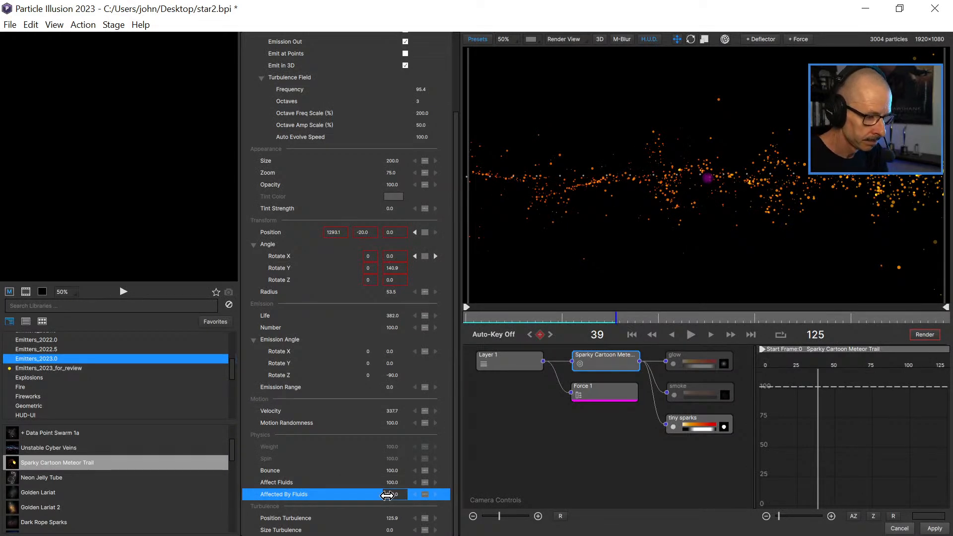
{"action": "left_click", "coordinate": [426, 482]}
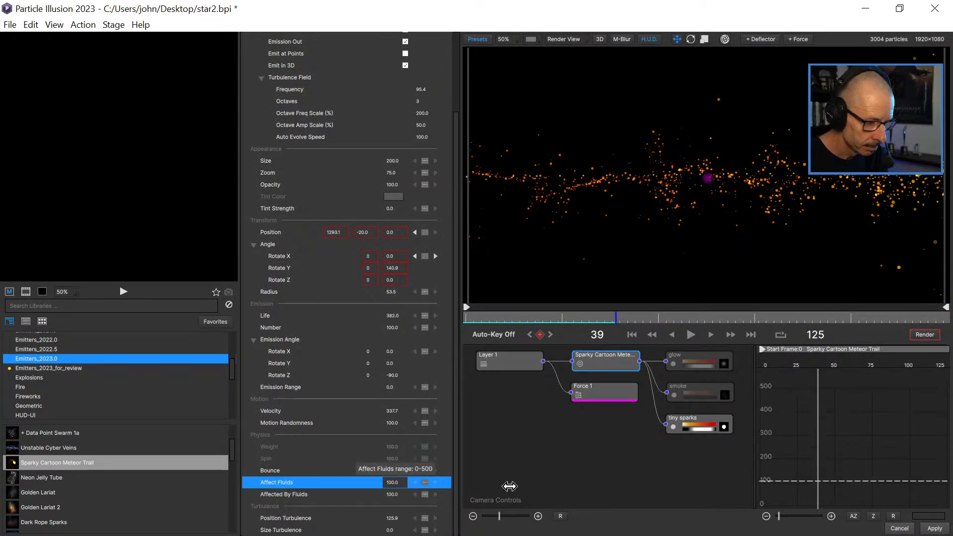
{"action": "left_click_drag", "start_coordinate": [394, 464], "coordinate": [333, 449]}
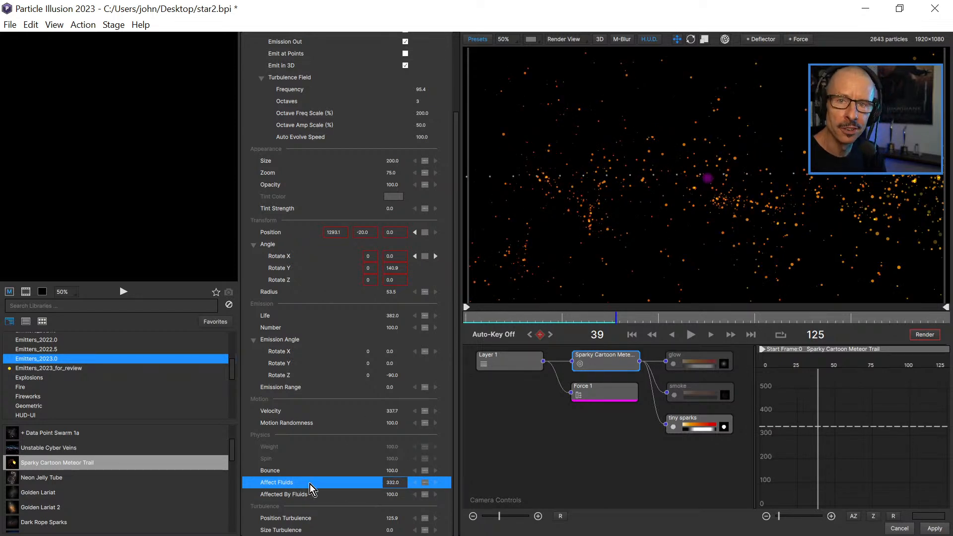
{"action": "left_click", "coordinate": [393, 482]}
{"action": "type", "text": "200"}
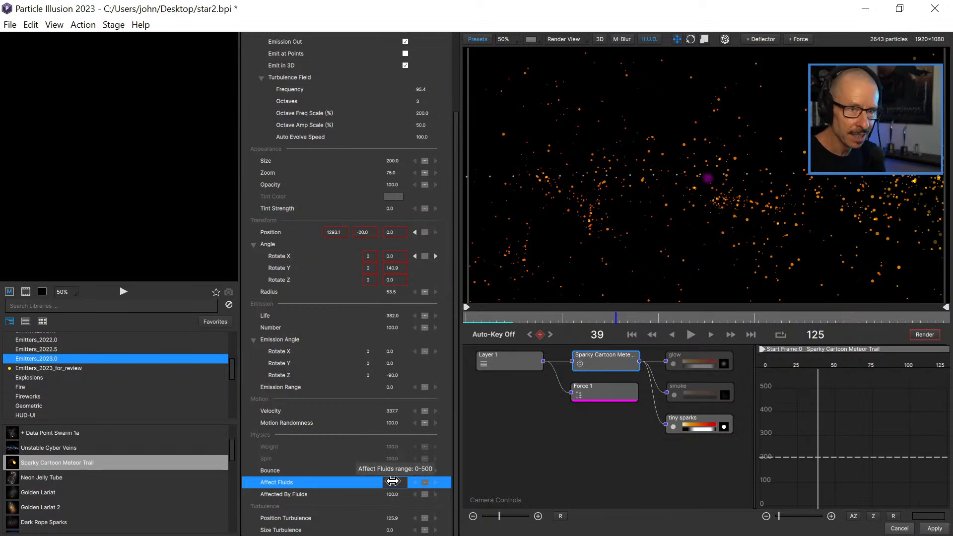
{"action": "key", "text": "Return"}
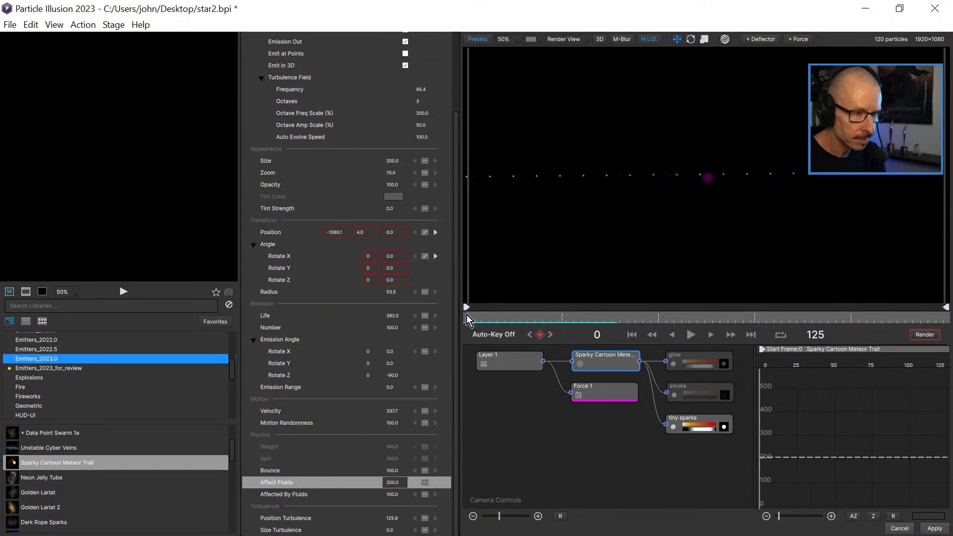
Play the animation repeatedly from the first frame to examine how the fluid force moves the sparks.
{"action": "left_click", "coordinate": [691, 336]}
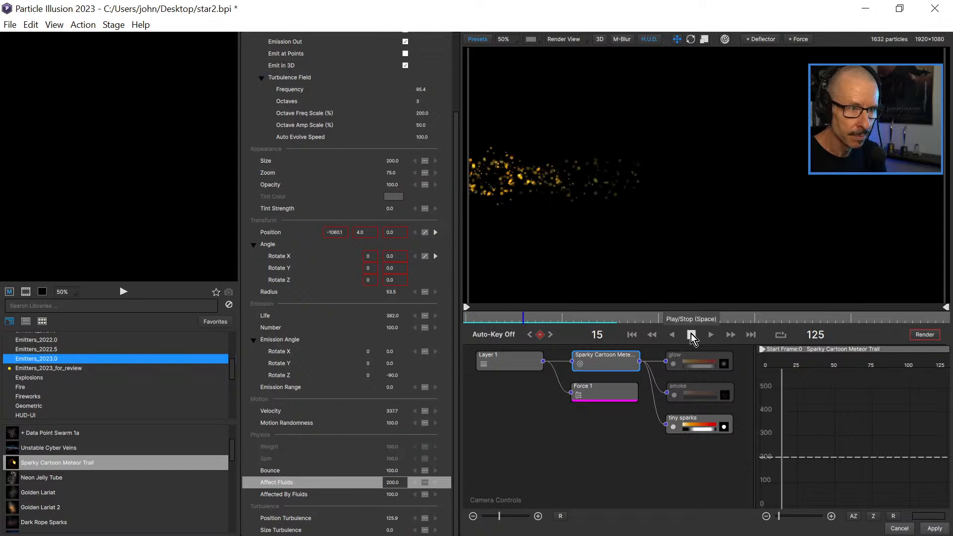
{"action": "left_click", "coordinate": [692, 335]}
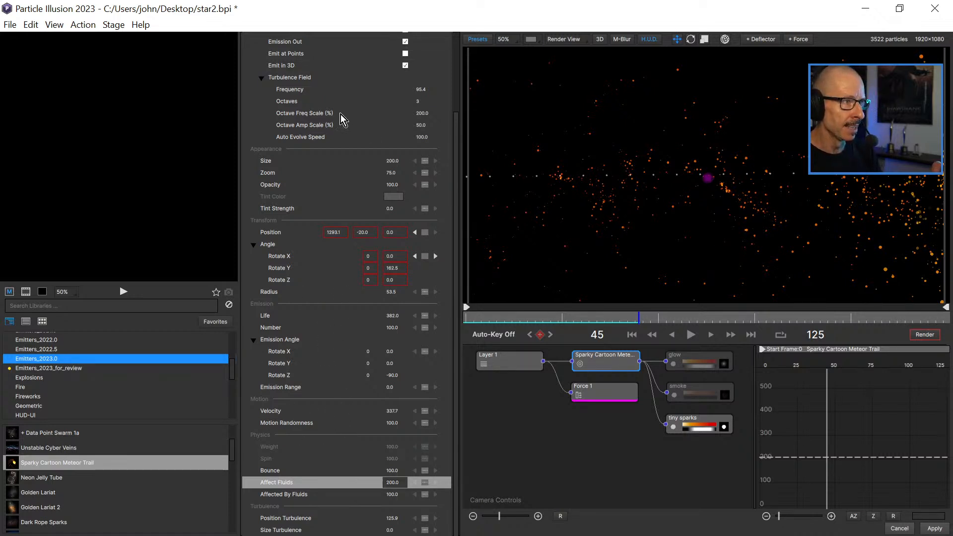
{"action": "scroll", "coordinate": [335, 118], "scroll_direction": "up", "scroll_amount": 1}
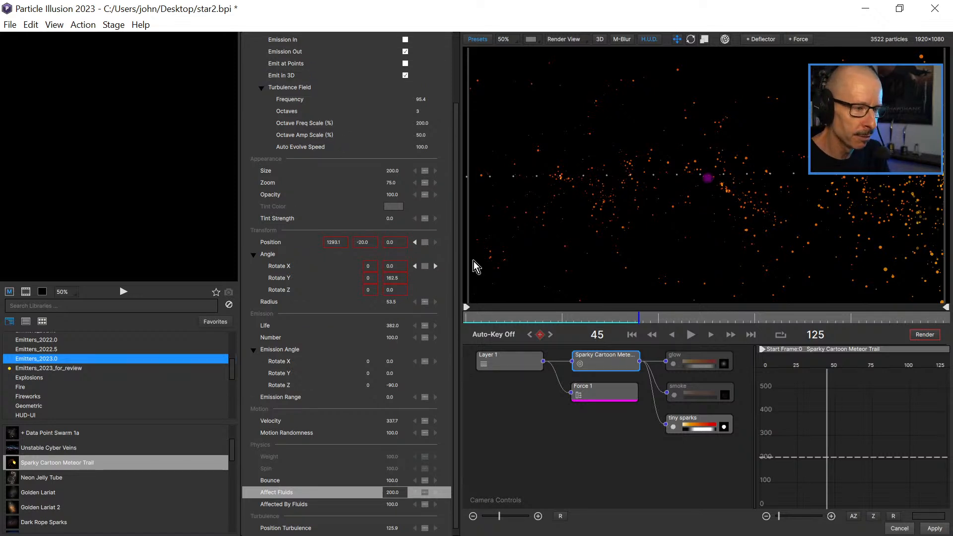
{"action": "left_click", "coordinate": [471, 318]}
{"action": "left_click", "coordinate": [692, 335]}
{"action": "left_click", "coordinate": [691, 335]}
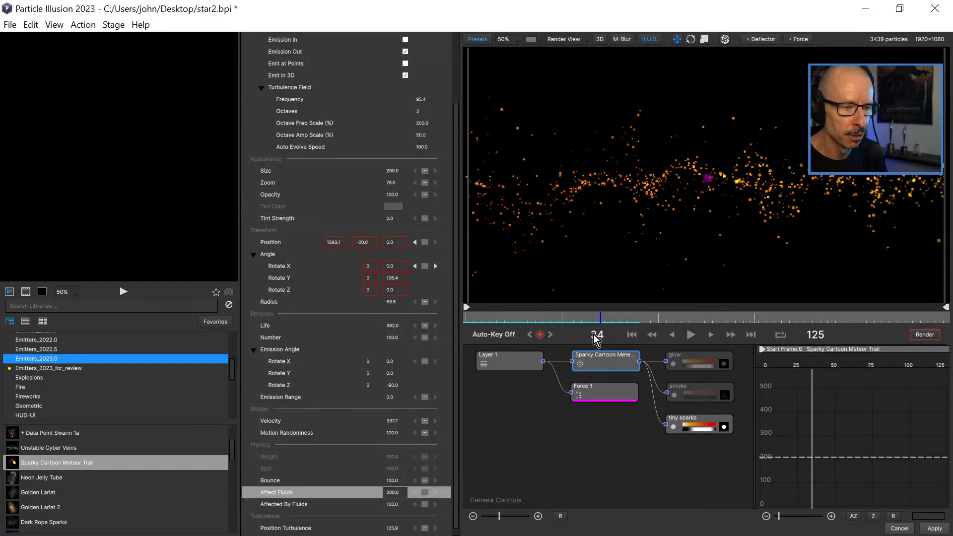
Try a Velocity of 150 on the meteor trail emitter, and play the animation from the start.
{"action": "left_click", "coordinate": [393, 492]}
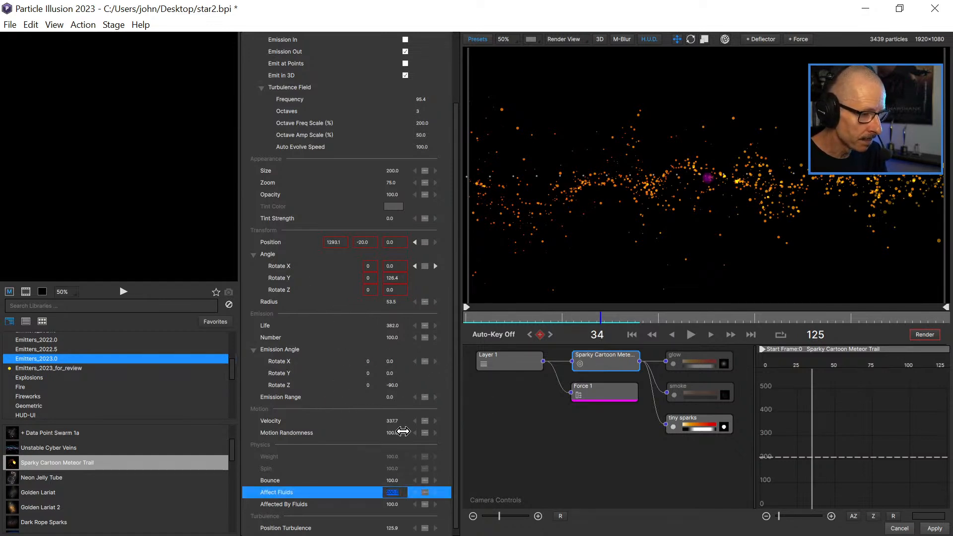
{"action": "left_click", "coordinate": [393, 419]}
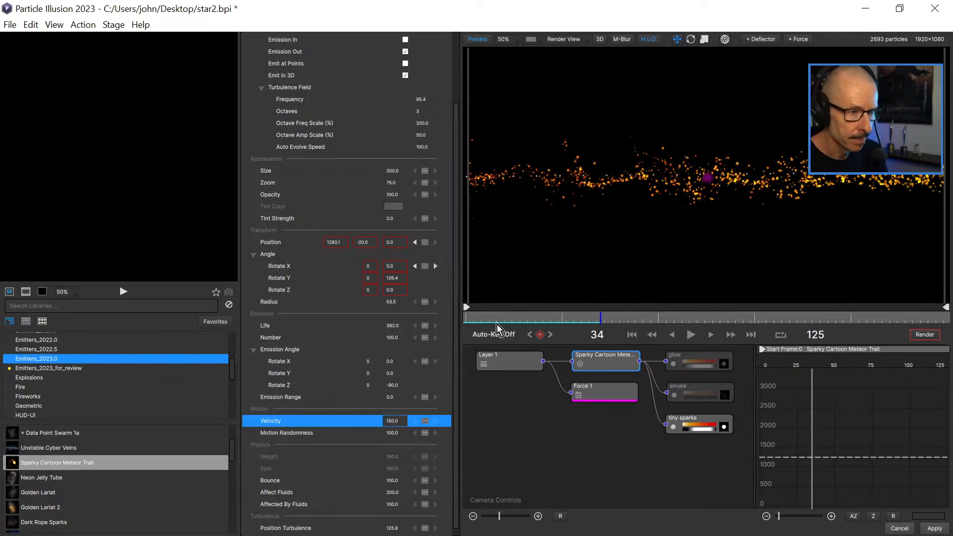
{"action": "left_click", "coordinate": [475, 320]}
{"action": "left_click", "coordinate": [690, 335]}
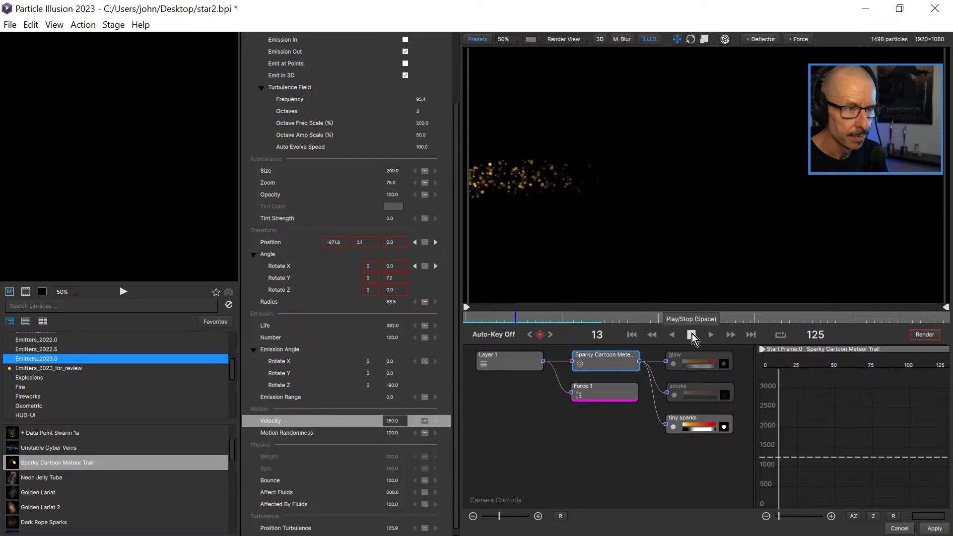
{"action": "left_click", "coordinate": [692, 333]}
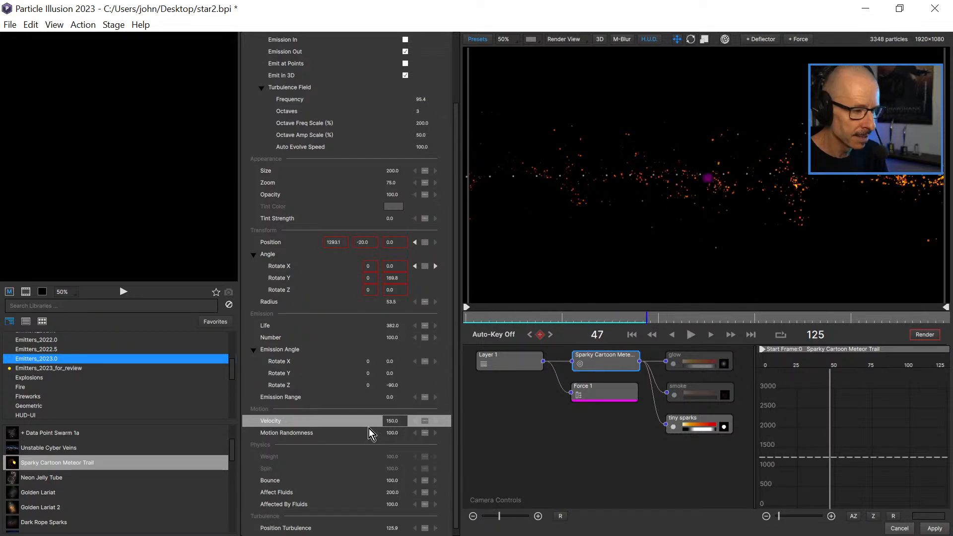
Set the meteor trail emitter's Velocity to 200 and play the animation from the first frame to check it.
{"action": "left_click", "coordinate": [397, 421]}
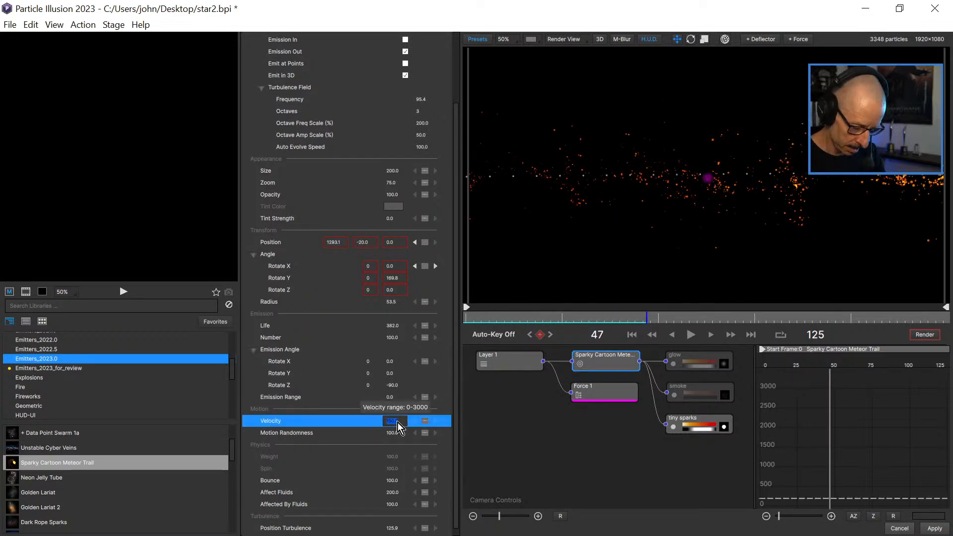
{"action": "type", "text": "200"}
{"action": "key", "text": "Return"}
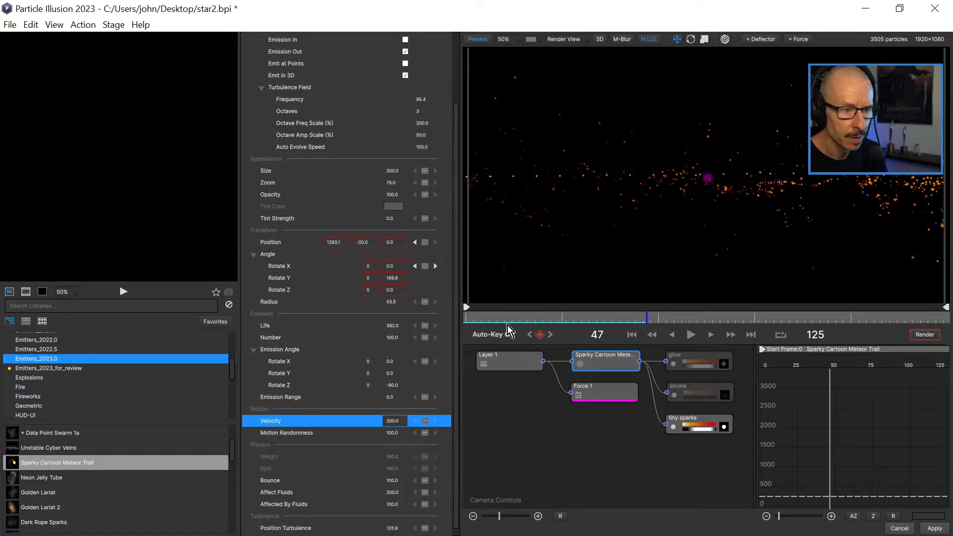
{"action": "left_click", "coordinate": [690, 334]}
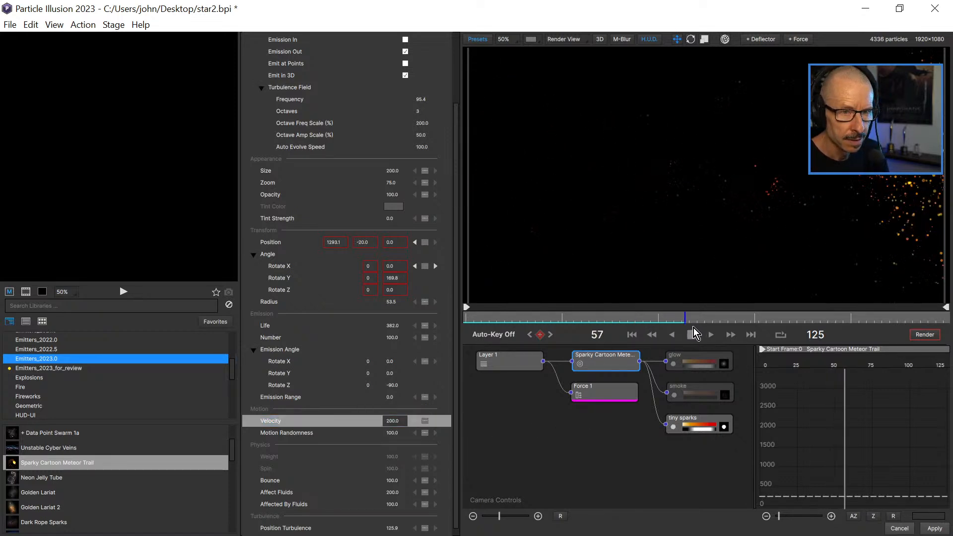
{"action": "left_click_drag", "start_coordinate": [506, 318], "coordinate": [468, 321]}
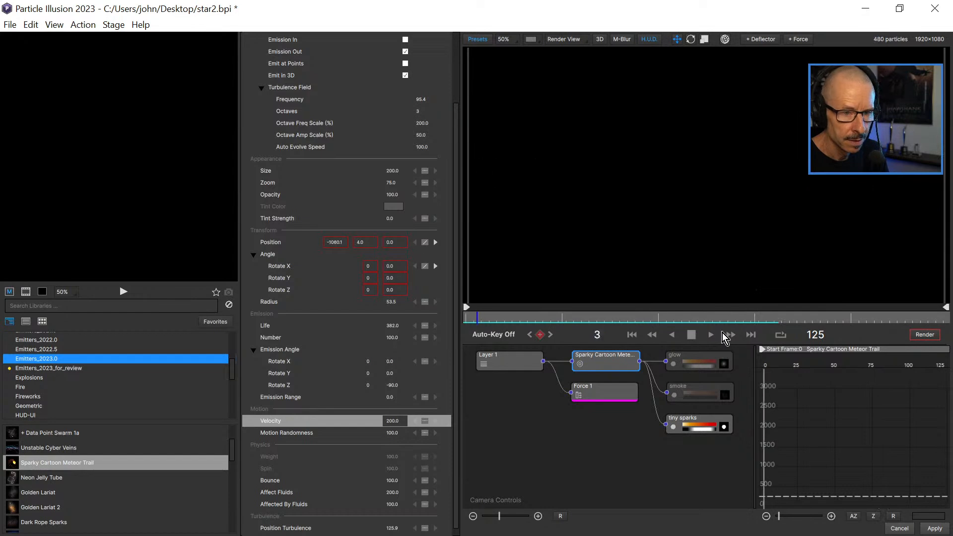
Set the meteor trail emitter's Turbulence Field Auto Evolve Speed to 25 and go back to the start of the timeline.
{"action": "left_click", "coordinate": [691, 335]}
{"action": "left_click_drag", "start_coordinate": [511, 320], "coordinate": [631, 309]}
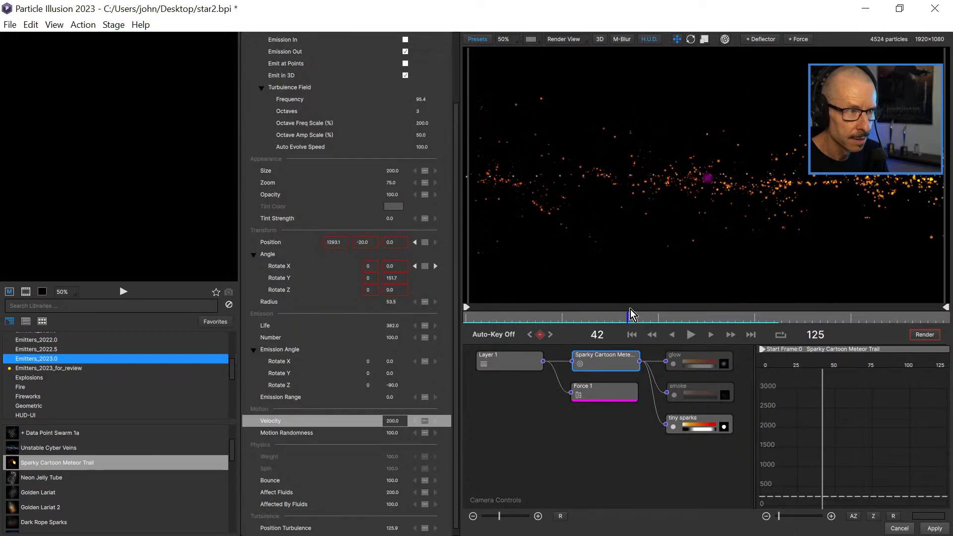
{"action": "left_click", "coordinate": [419, 147]}
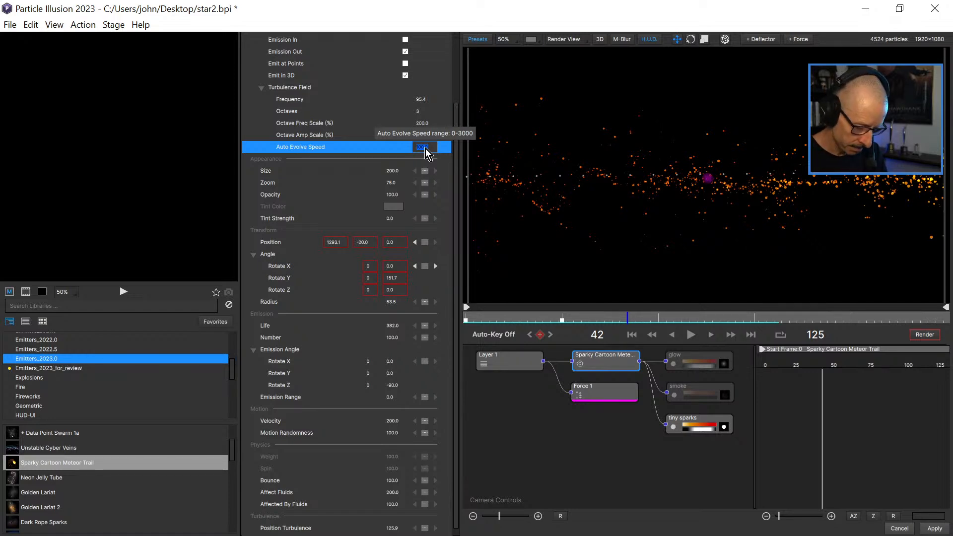
{"action": "type", "text": "25"}
{"action": "key", "text": "Return"}
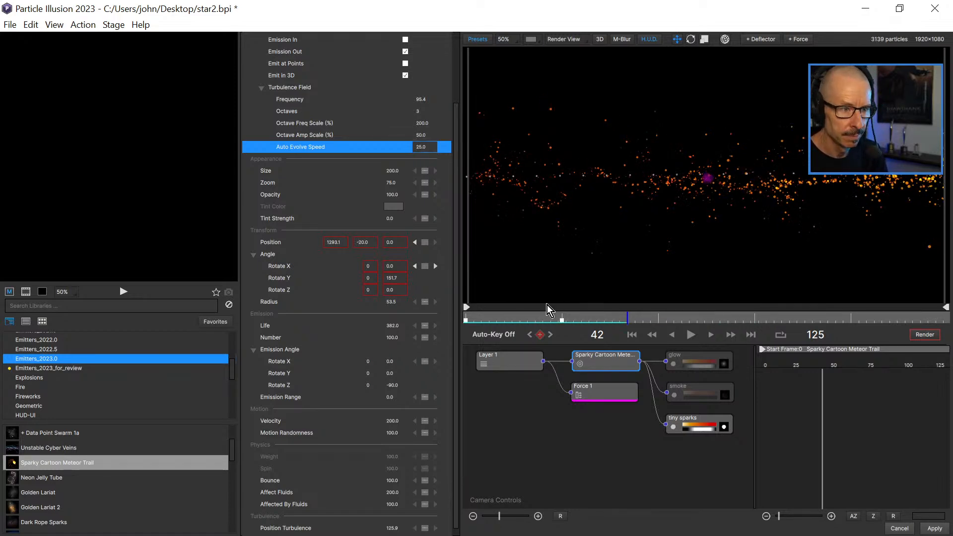
{"action": "left_click", "coordinate": [476, 314]}
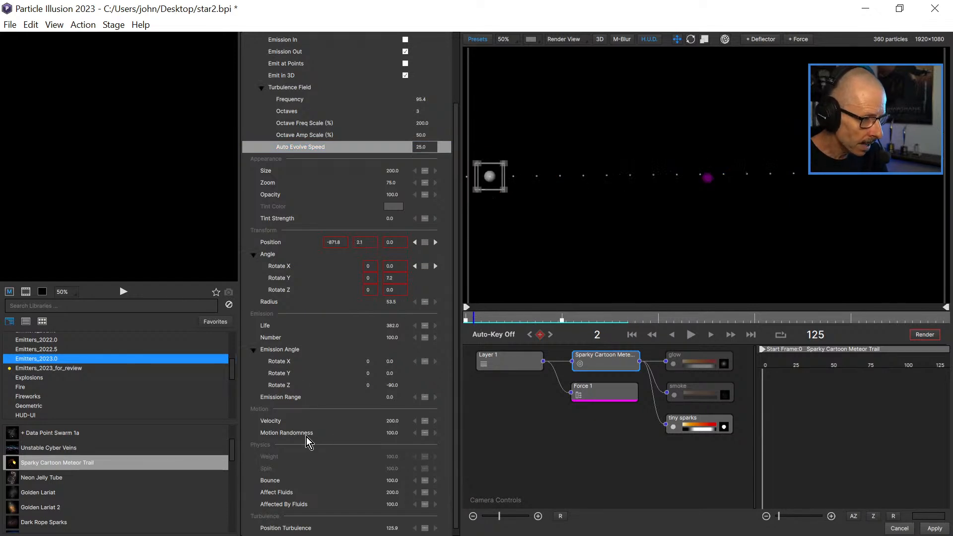
Set the Velocity of the tiny sparks particles to 250.
{"action": "left_click", "coordinate": [699, 428]}
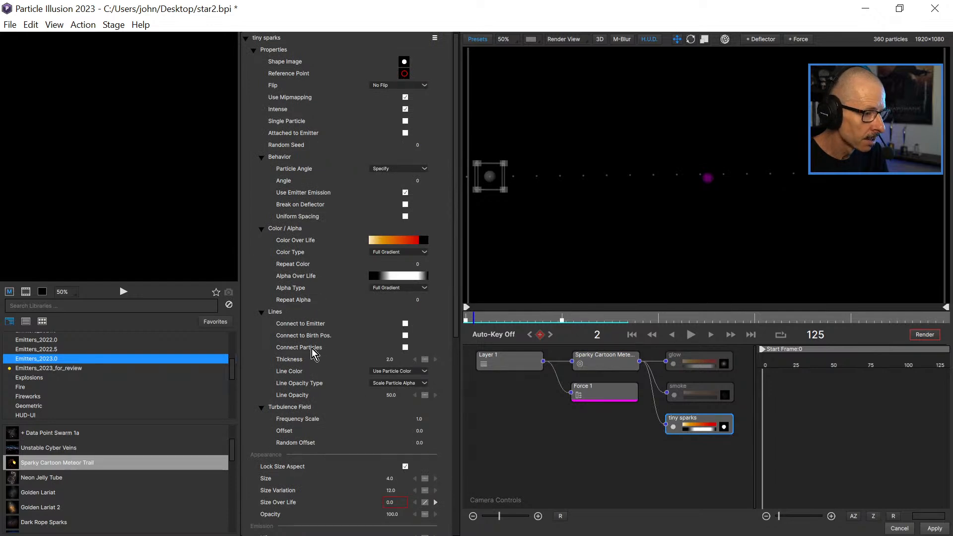
{"action": "left_click_drag", "start_coordinate": [454, 274], "coordinate": [454, 454]}
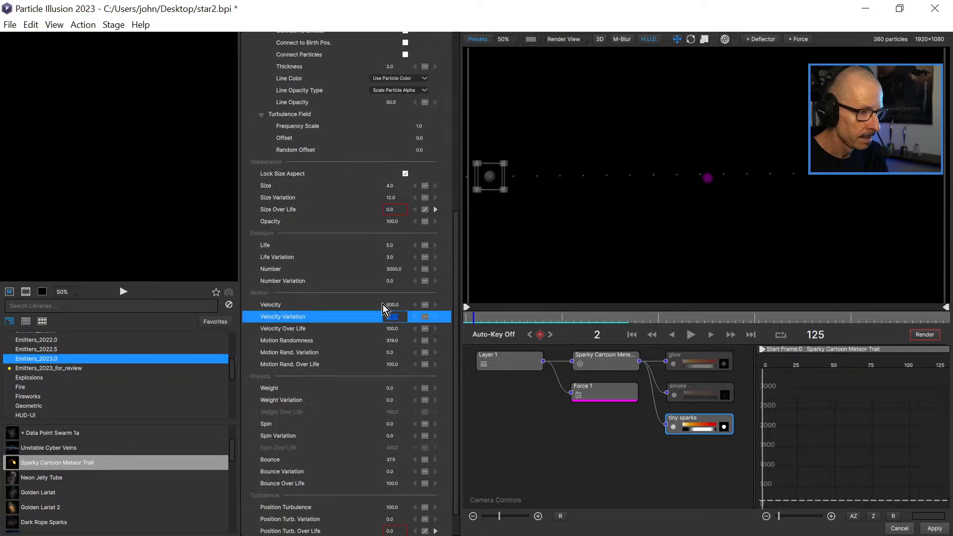
{"action": "left_click", "coordinate": [389, 304]}
{"action": "type", "text": "250"}
{"action": "key", "text": "Return"}
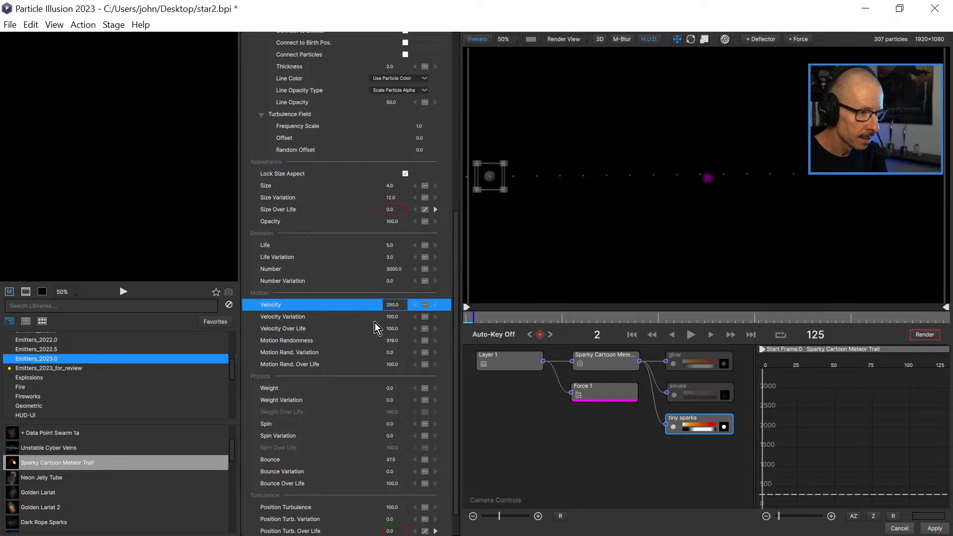
Set the tiny sparks' Velocity Variation to 50, and play and scrub the animation to check the motion.
{"action": "left_click", "coordinate": [393, 318]}
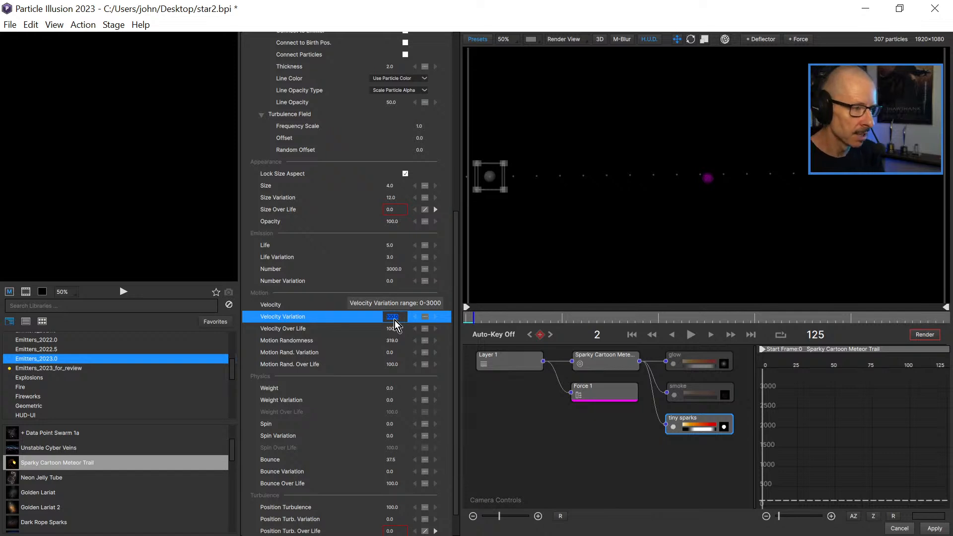
{"action": "type", "text": "250."}
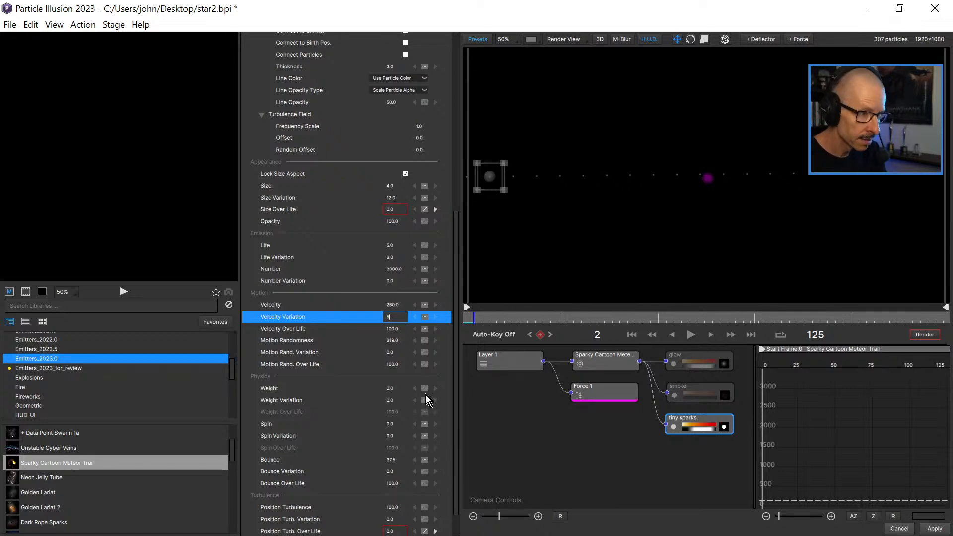
{"action": "type", "text": "0"}
{"action": "key", "text": "Return"}
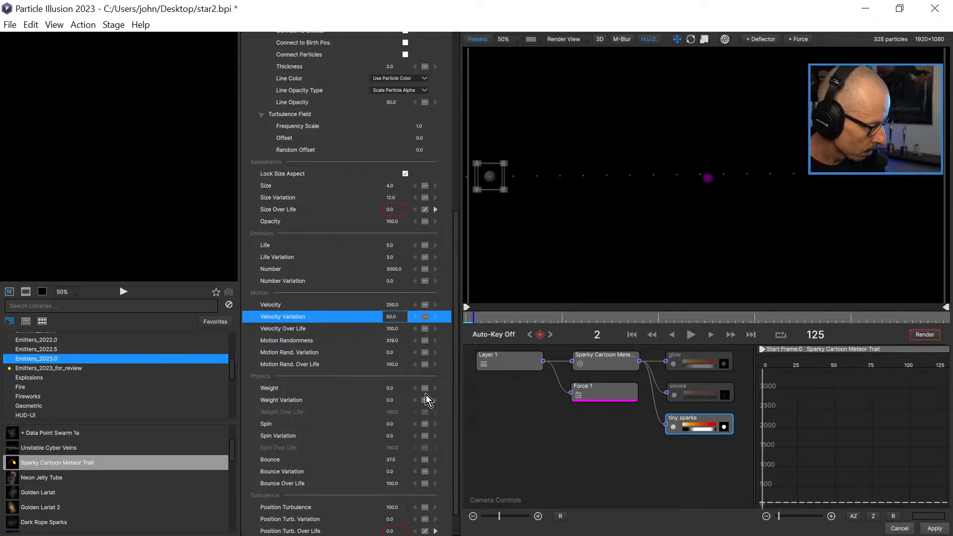
{"action": "left_click", "coordinate": [672, 334]}
{"action": "left_click", "coordinate": [693, 335]}
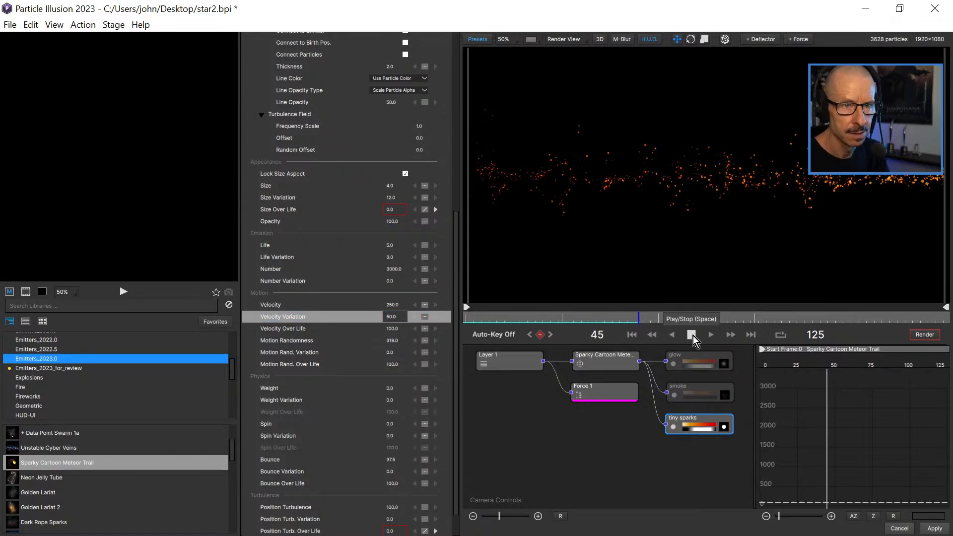
{"action": "left_click", "coordinate": [692, 335]}
{"action": "mouse_move", "coordinate": [484, 320]}
{"action": "left_mouse_down"}
{"action": "mouse_move", "coordinate": [585, 323]}
{"action": "mouse_move", "coordinate": [567, 327]}
{"action": "left_mouse_up"}
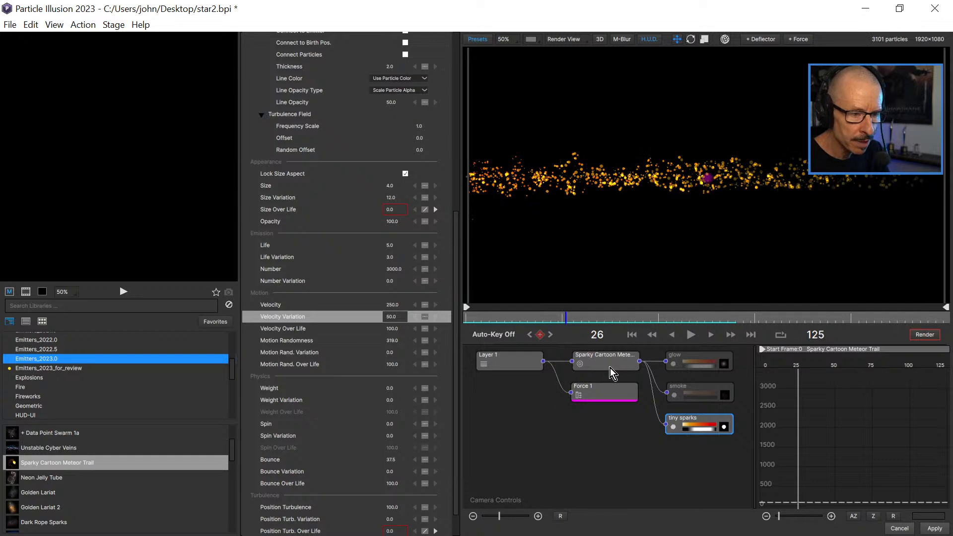
Try an Affected By Fluids value of 50 on the meteor trail emitter, and play the animation from the first frame.
{"action": "left_click", "coordinate": [606, 392]}
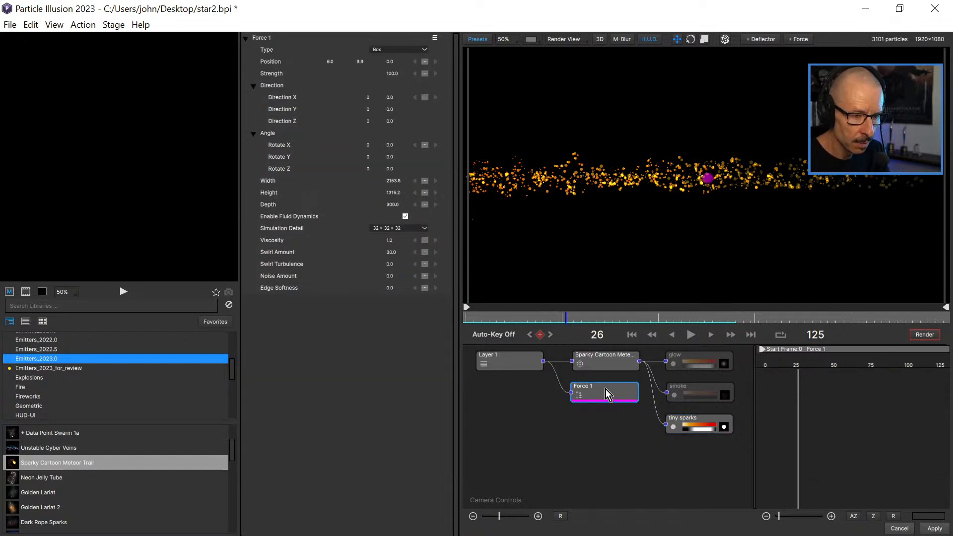
{"action": "left_click", "coordinate": [605, 358]}
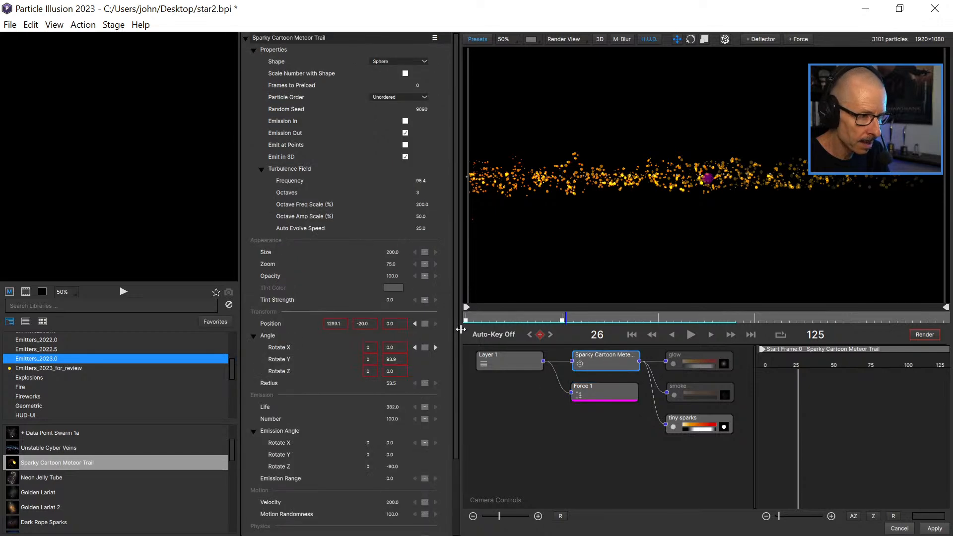
{"action": "scroll", "coordinate": [454, 332], "scroll_direction": "down", "scroll_amount": 3}
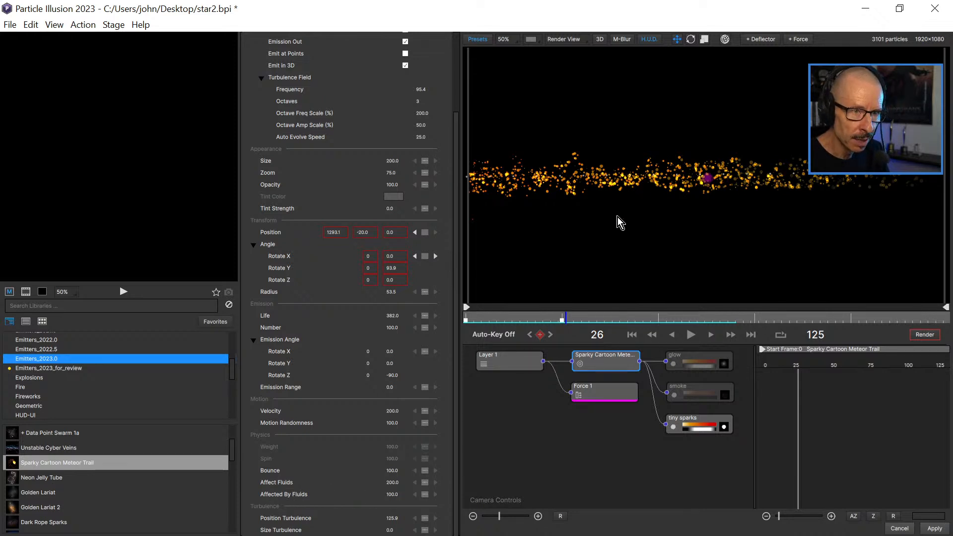
{"action": "left_click", "coordinate": [393, 495]}
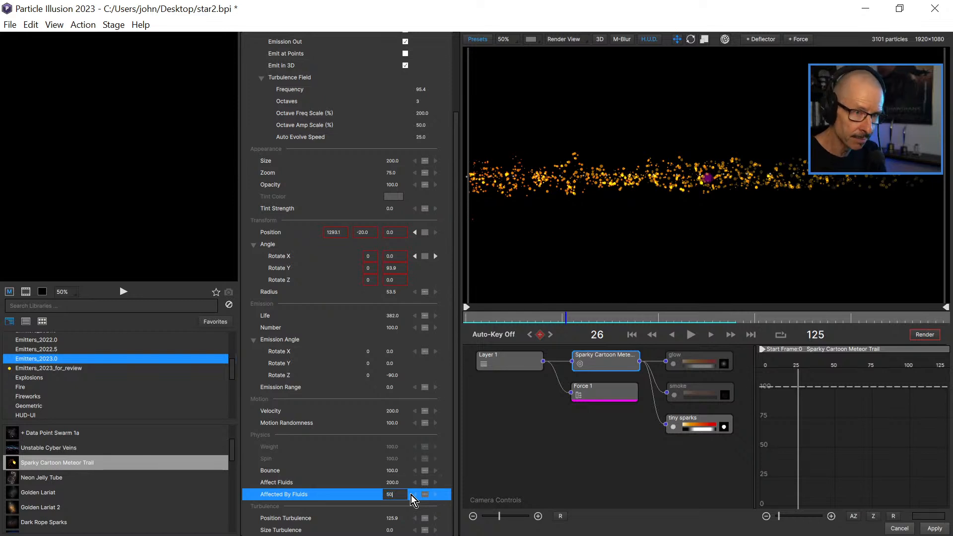
{"action": "key", "text": "Return"}
{"action": "left_click", "coordinate": [631, 335]}
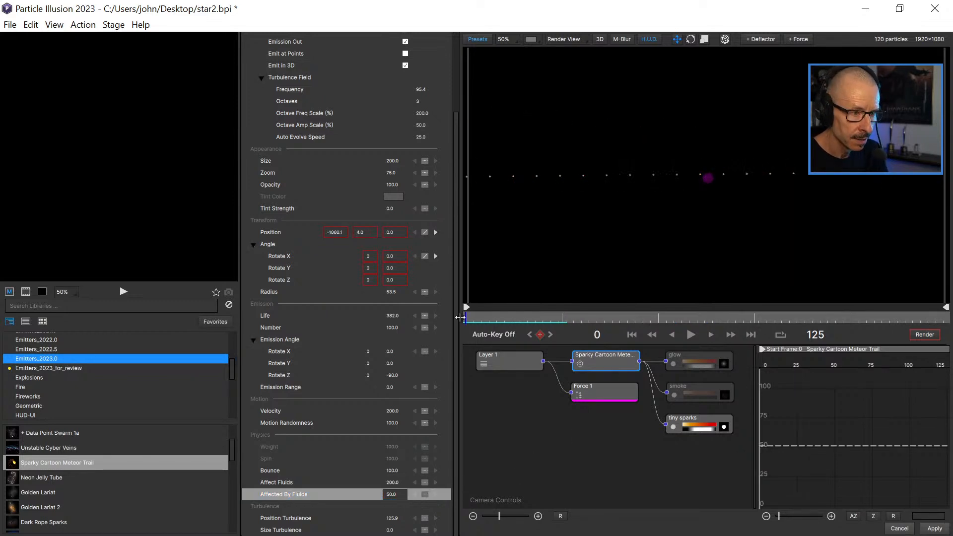
{"action": "left_click", "coordinate": [691, 333]}
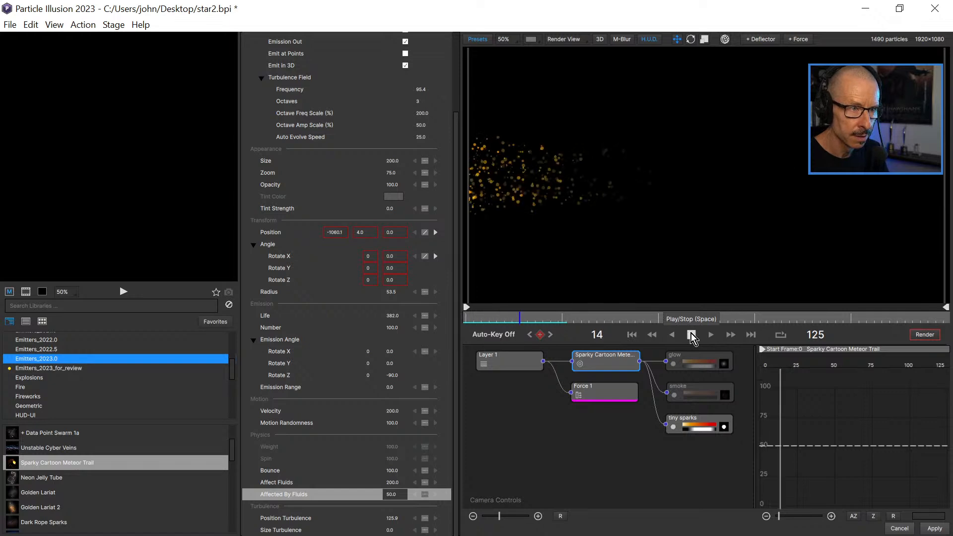
{"action": "left_click", "coordinate": [691, 334]}
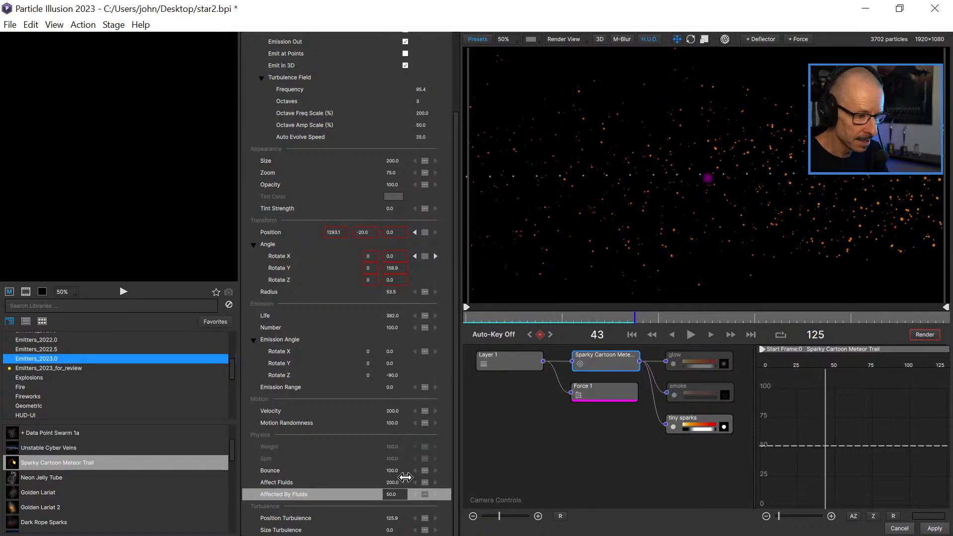
Set the meteor trail emitter's Affected By Fluids to 75, and play and scrub the animation from the start to check it.
{"action": "left_click", "coordinate": [395, 495]}
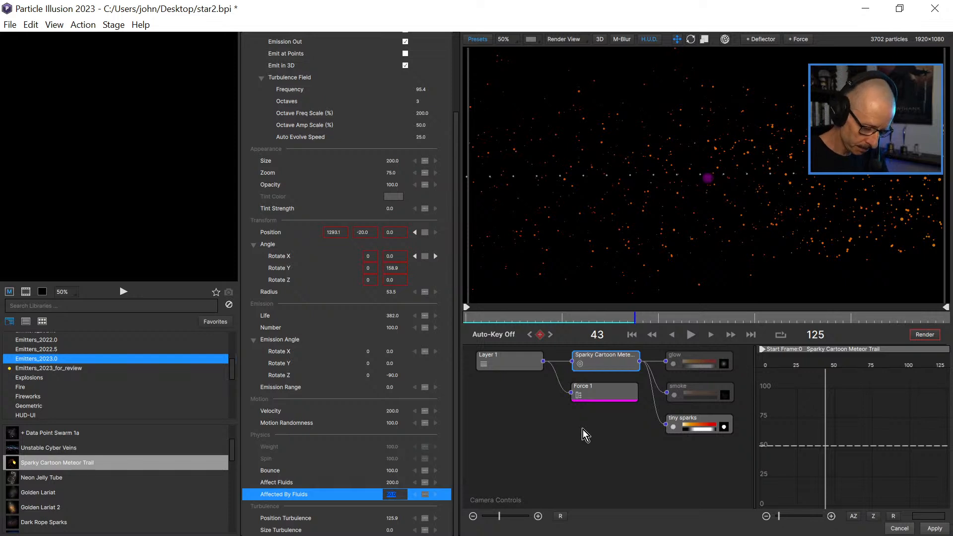
{"action": "type", "text": "75"}
{"action": "key", "text": "Return"}
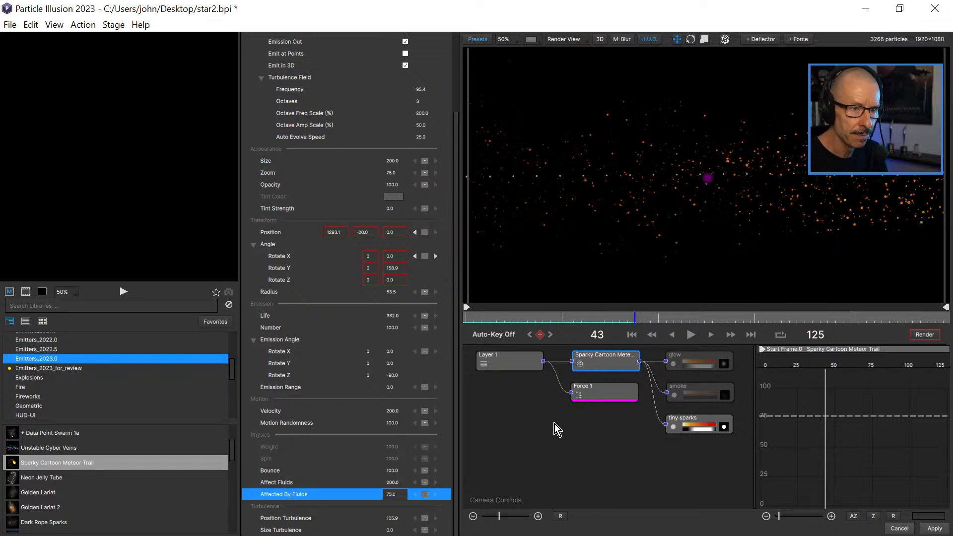
{"action": "left_click", "coordinate": [471, 314]}
{"action": "left_click", "coordinate": [690, 335]}
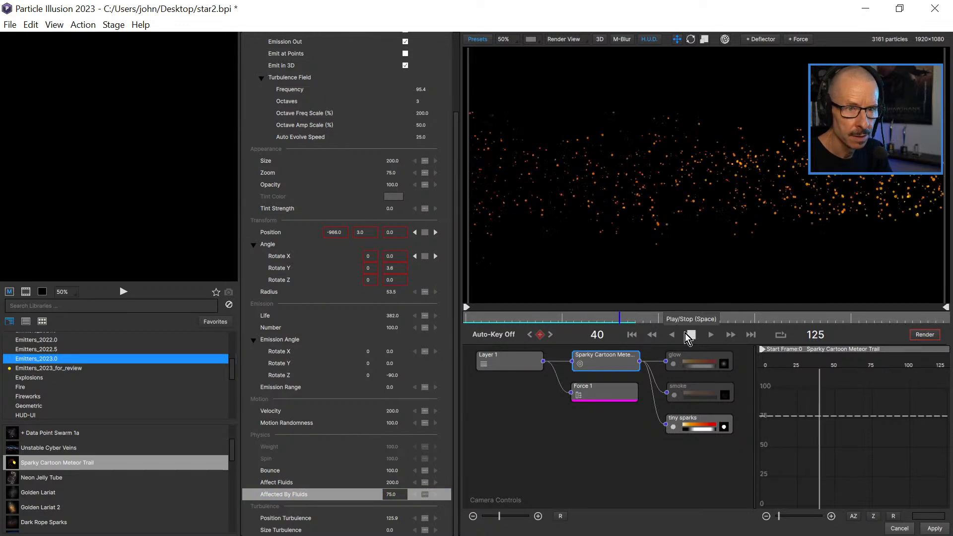
{"action": "left_click", "coordinate": [689, 334]}
{"action": "left_click_drag", "start_coordinate": [489, 317], "coordinate": [616, 310]}
{"action": "left_click_drag", "start_coordinate": [642, 308], "coordinate": [430, 316]}
{"action": "left_click", "coordinate": [689, 336]}
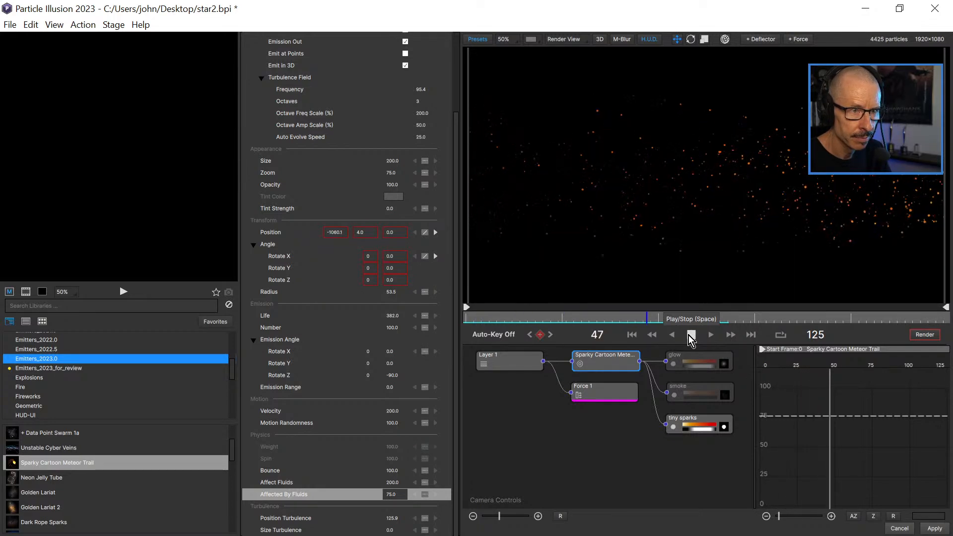
{"action": "left_click", "coordinate": [689, 336]}
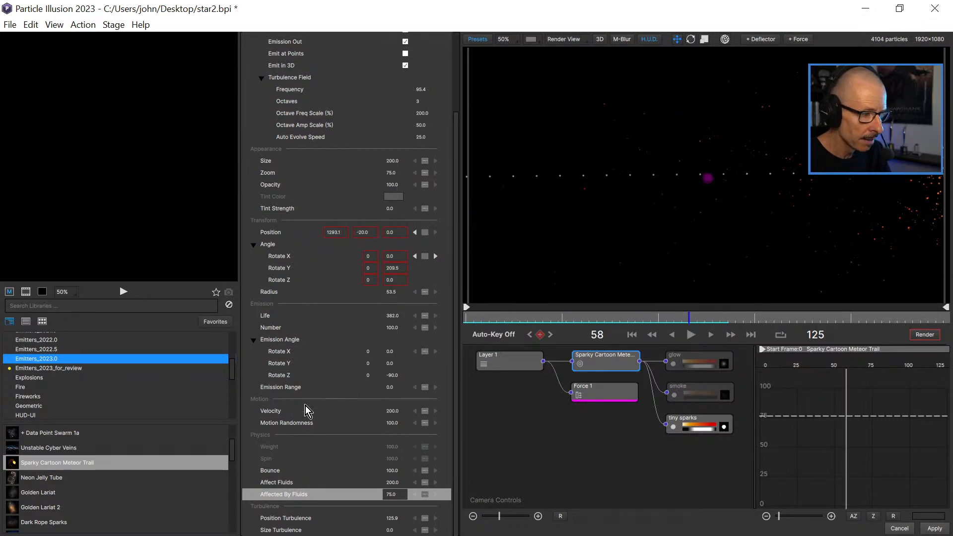
Set the meteor trail emitter's Motion Randomness to 0 and play the animation to check the sparks.
{"action": "left_click", "coordinate": [396, 422]}
{"action": "type", "text": "0"}
{"action": "key", "text": "Return"}
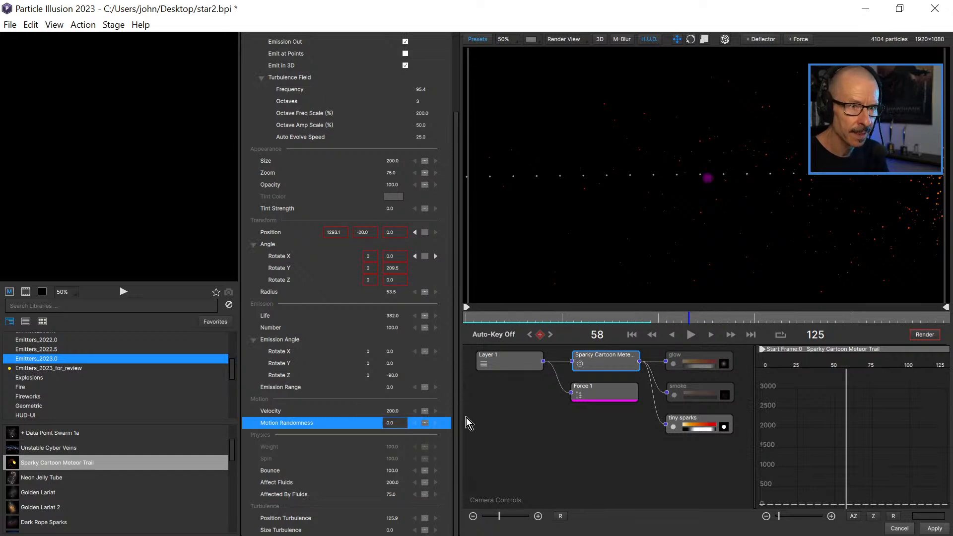
{"action": "left_click", "coordinate": [467, 321]}
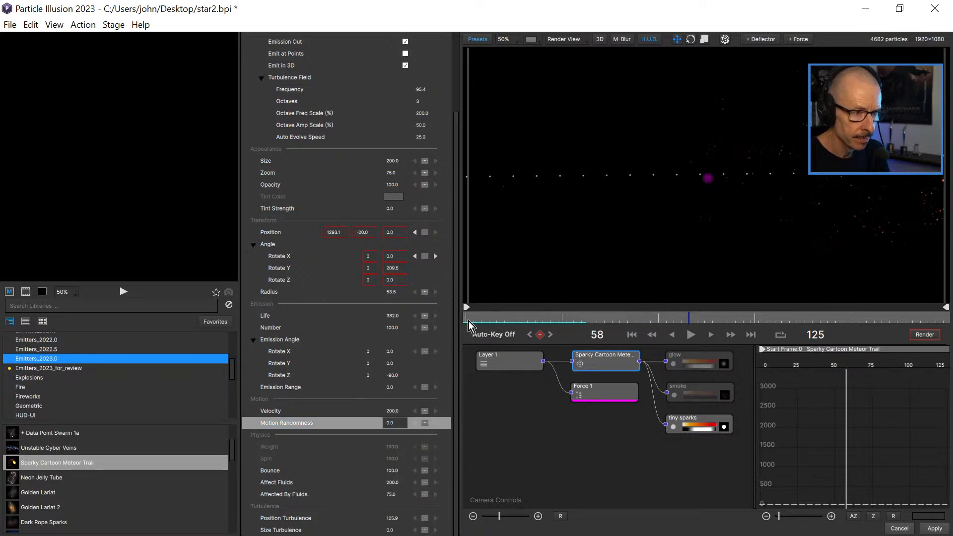
{"action": "left_click", "coordinate": [485, 318]}
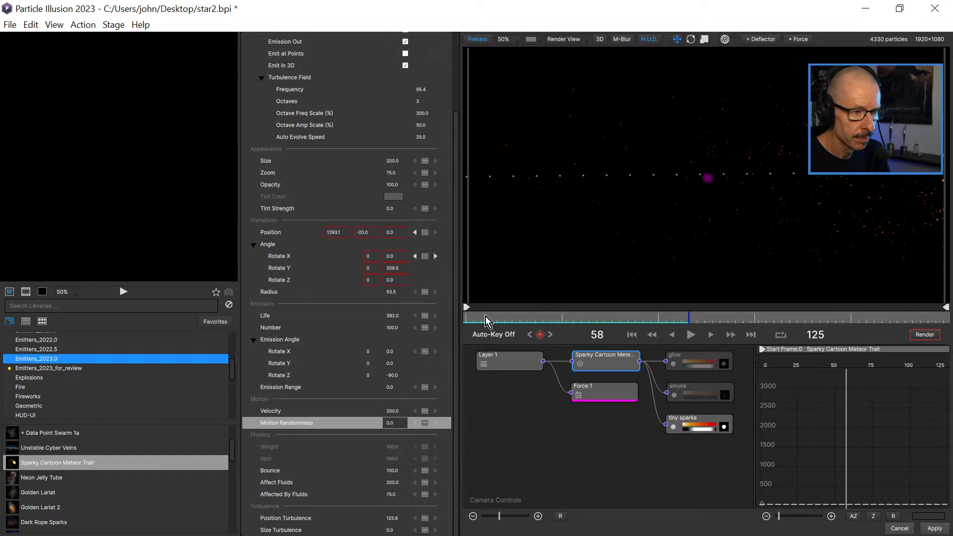
{"action": "left_click", "coordinate": [691, 337]}
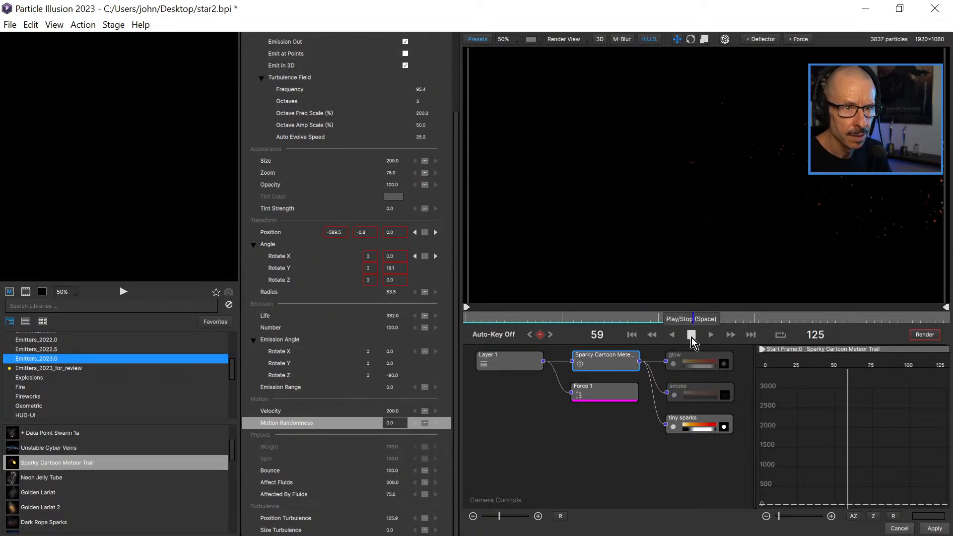
{"action": "left_click", "coordinate": [692, 337]}
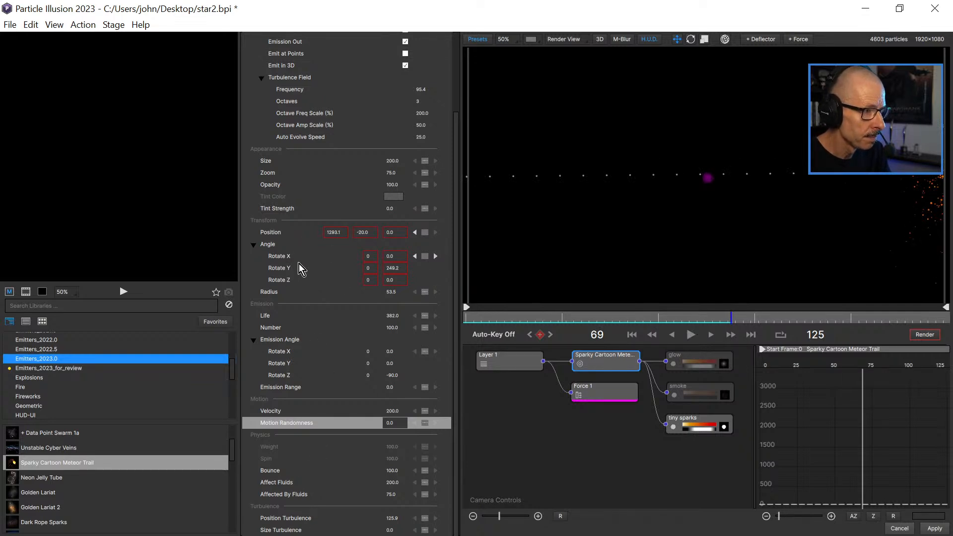
Examine the tiny sparks' Position Turb. Over Life curve and scrub the early frames to see how turbulence affects the sparks.
{"action": "left_click", "coordinate": [285, 256]}
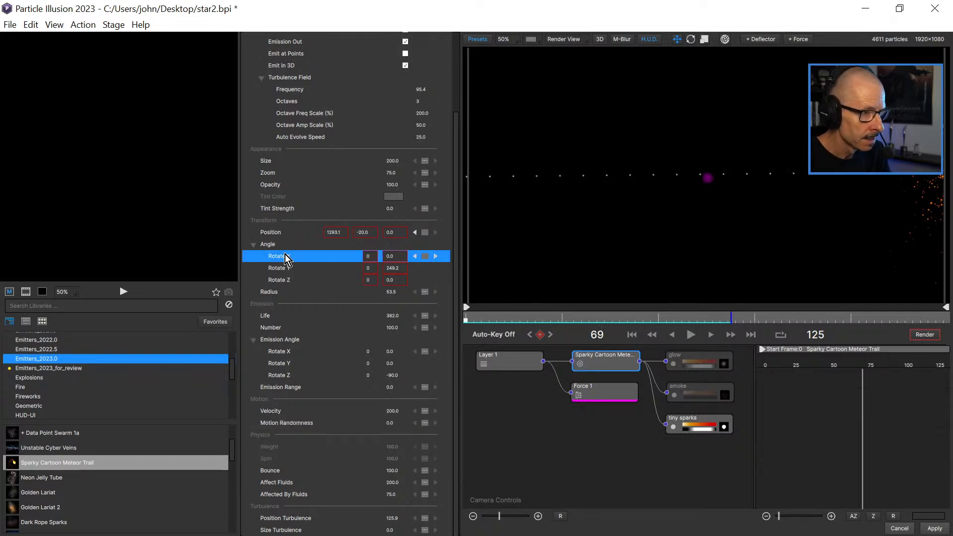
{"action": "left_click", "coordinate": [283, 268]}
{"action": "left_click", "coordinate": [280, 276]}
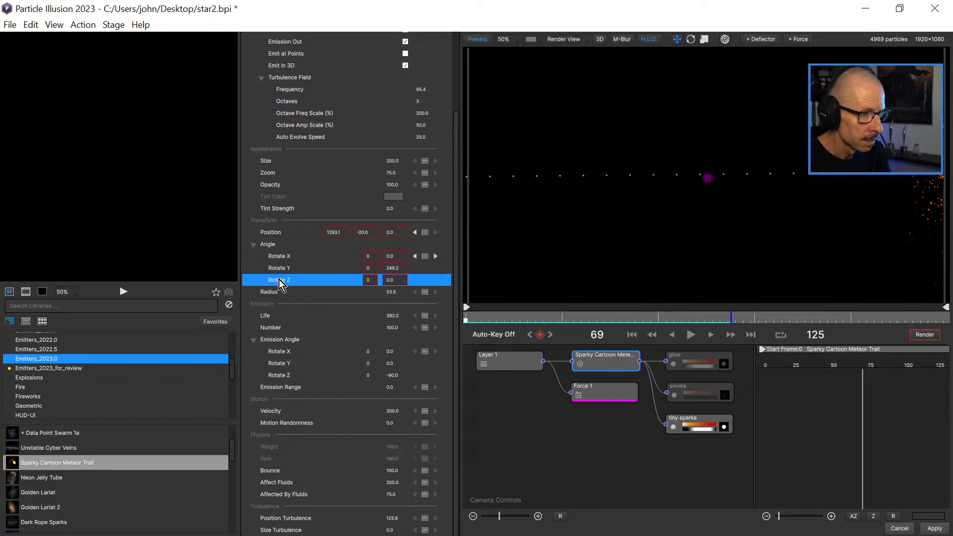
{"action": "left_click", "coordinate": [698, 424]}
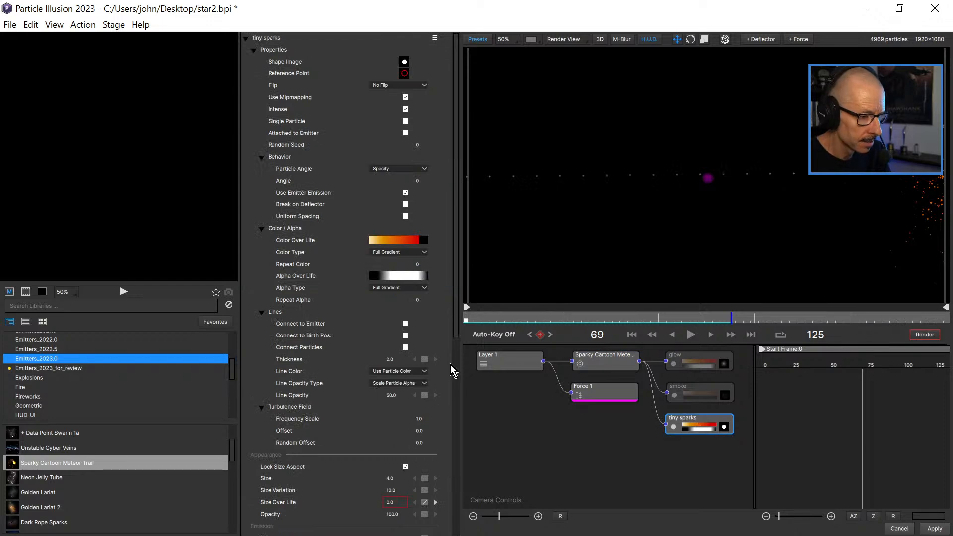
{"action": "left_click_drag", "start_coordinate": [457, 314], "coordinate": [460, 524]}
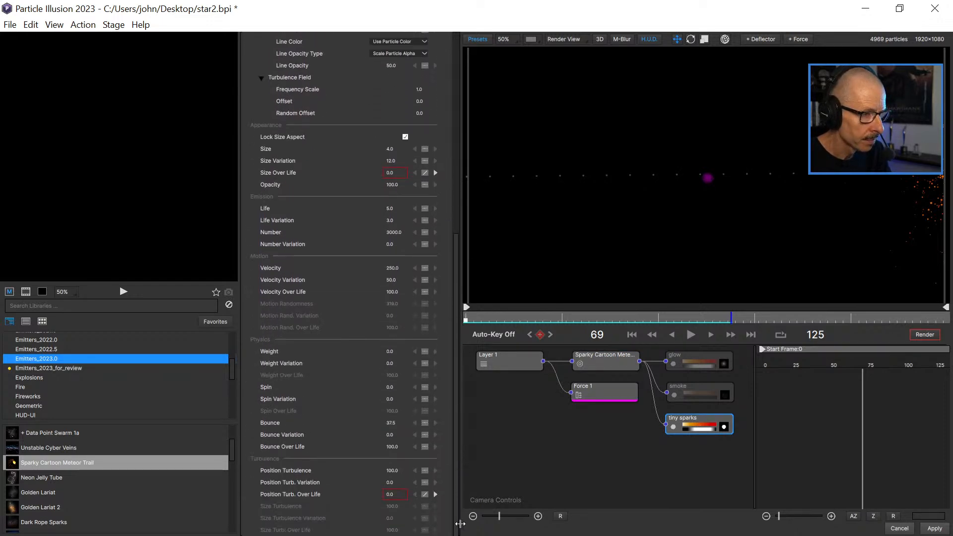
{"action": "left_click", "coordinate": [290, 495]}
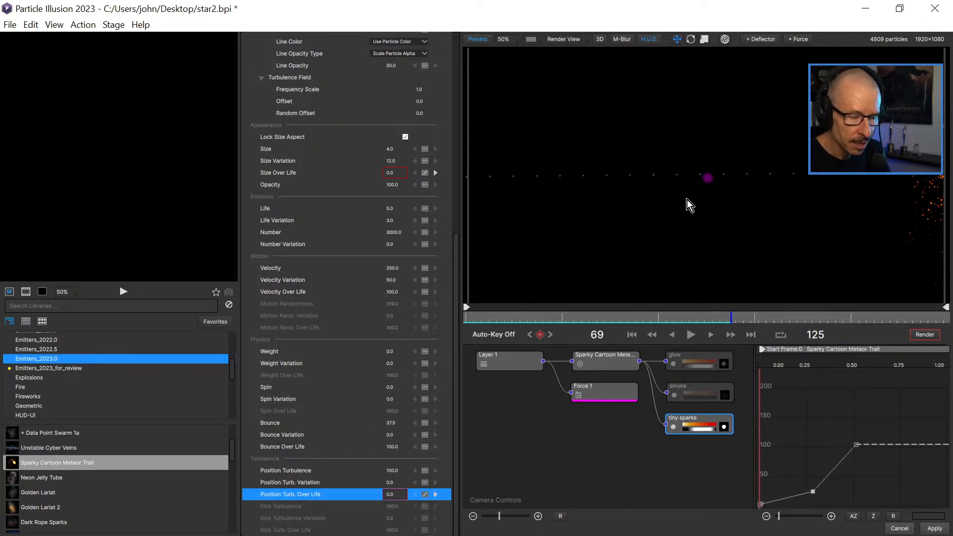
{"action": "left_click", "coordinate": [489, 318]}
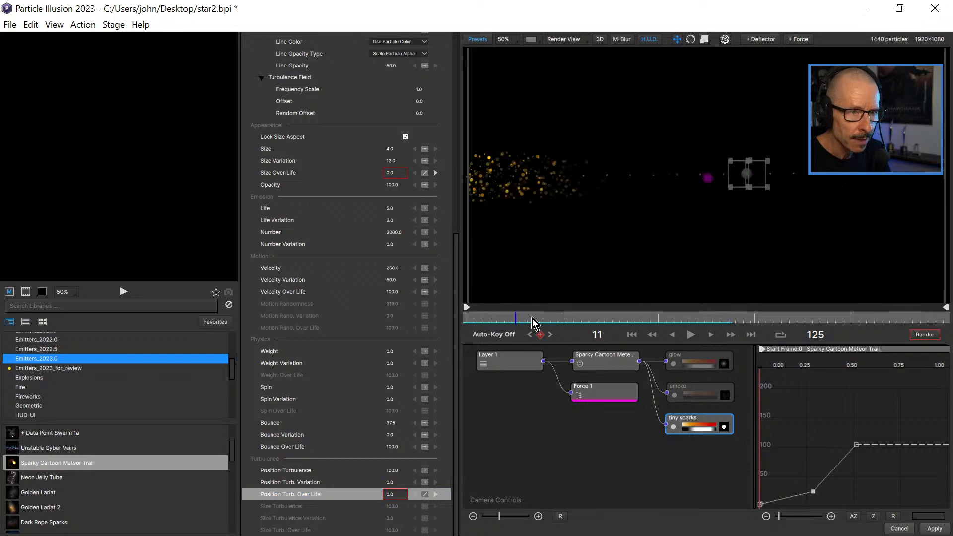
Make the tiny sparks' Position Turb. Over Life constant at 50 and play the animation from the start to check the sparks.
{"action": "left_click_drag", "start_coordinate": [558, 315], "coordinate": [658, 321]}
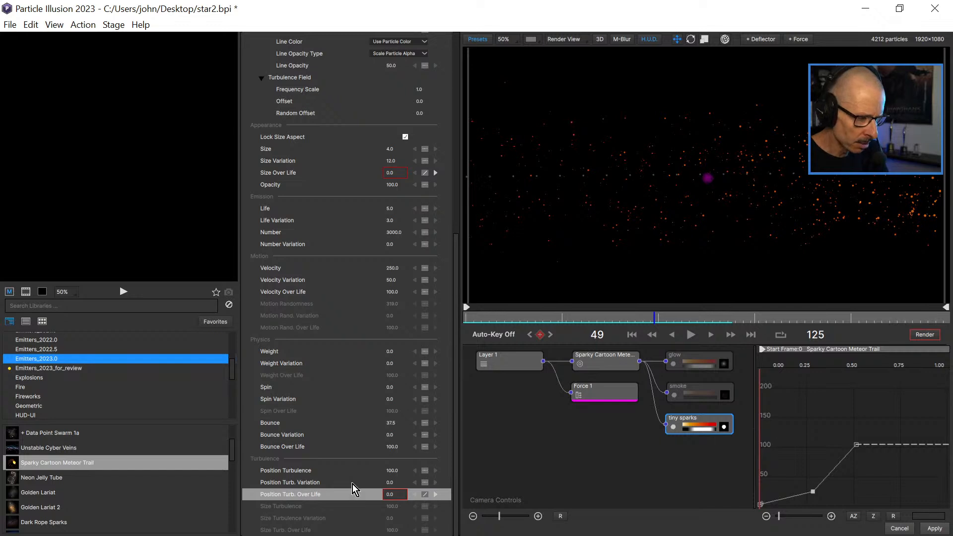
{"action": "left_click", "coordinate": [425, 495]}
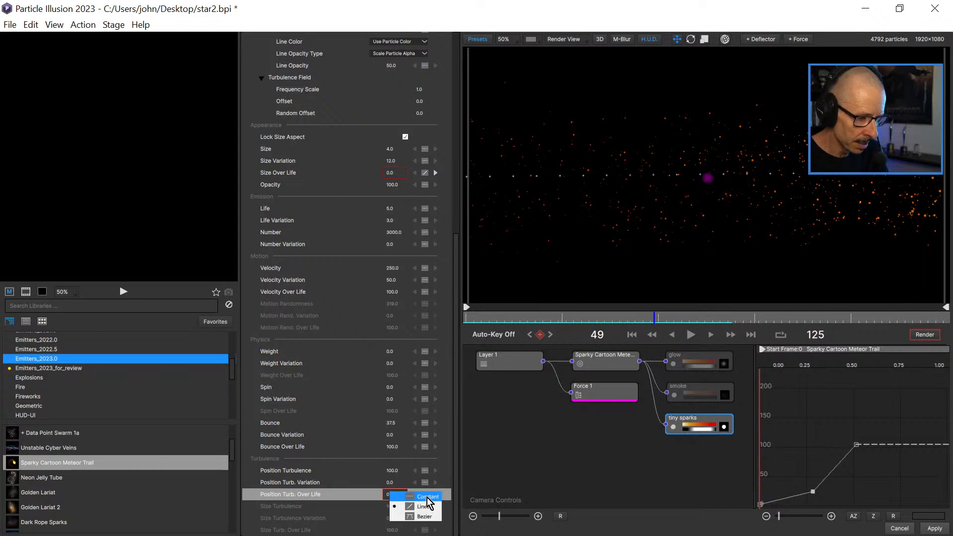
{"action": "left_click", "coordinate": [427, 498]}
{"action": "left_click", "coordinate": [397, 495]}
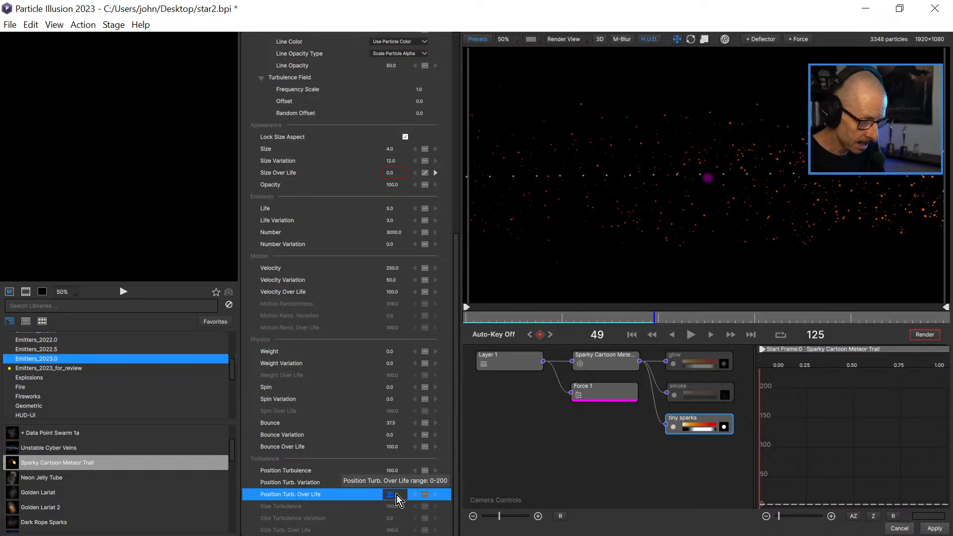
{"action": "type", "text": "50"}
{"action": "key", "text": "Return"}
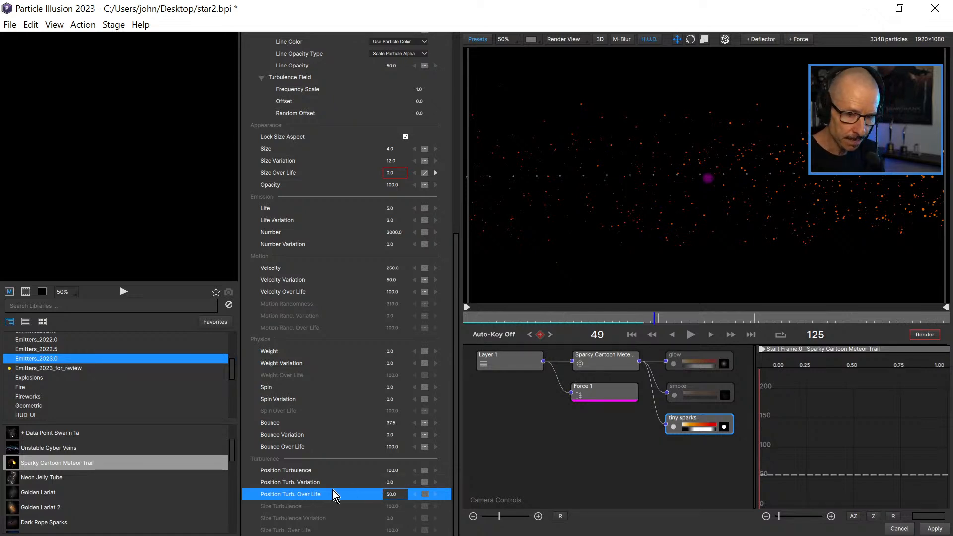
{"action": "left_click", "coordinate": [477, 319]}
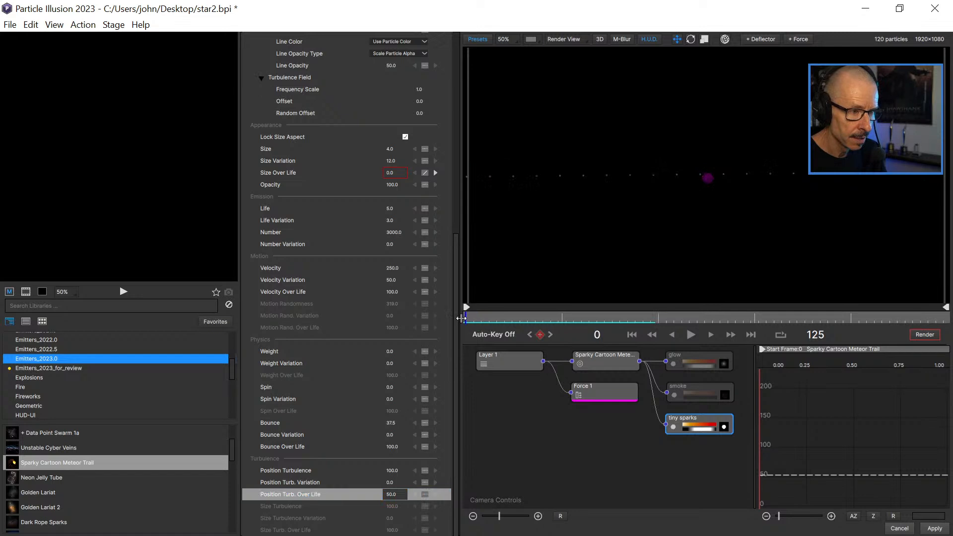
{"action": "left_click", "coordinate": [690, 335]}
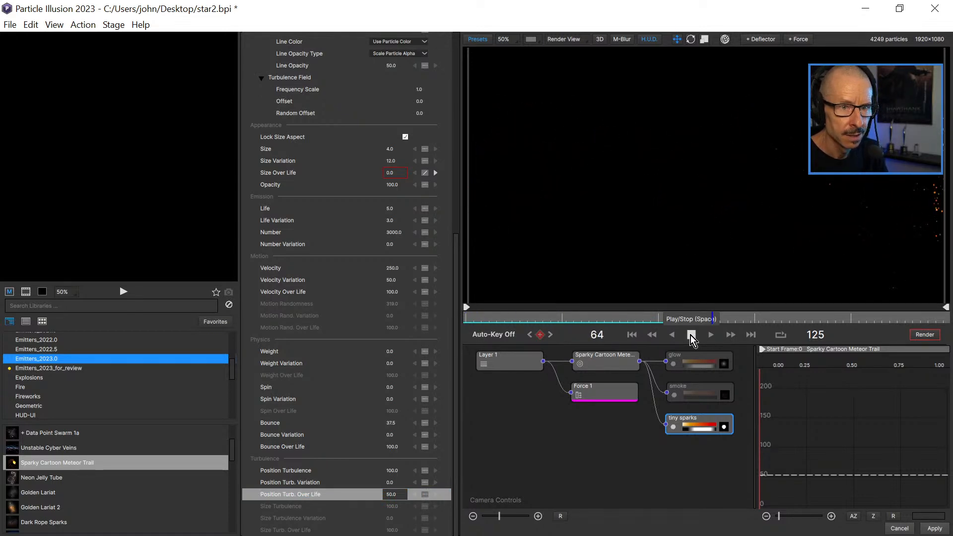
{"action": "left_click", "coordinate": [689, 335]}
{"action": "left_click", "coordinate": [466, 316]}
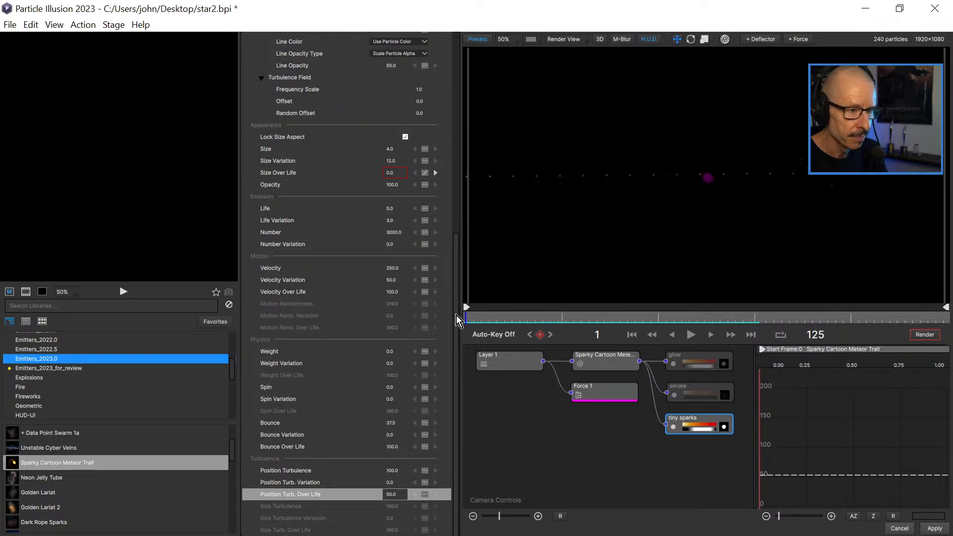
{"action": "left_click", "coordinate": [689, 335]}
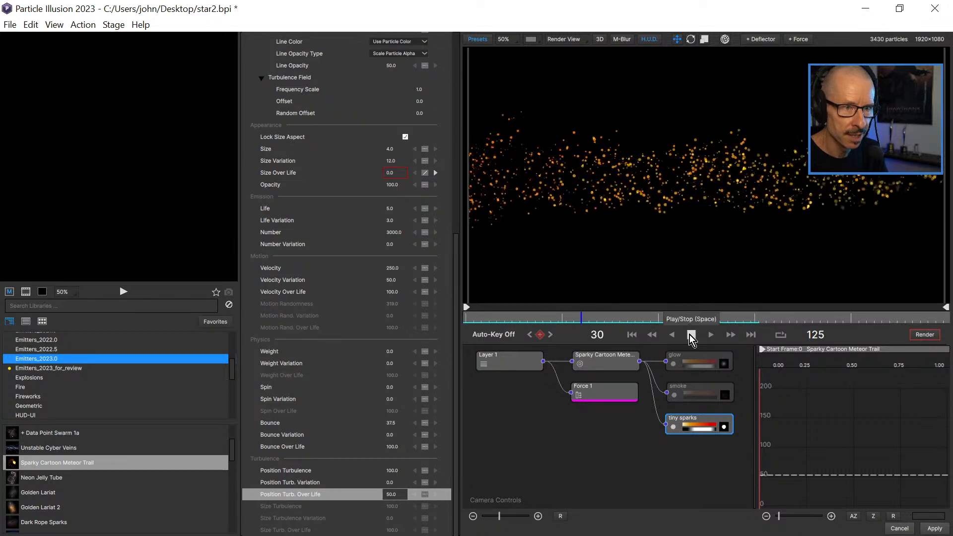
{"action": "left_click", "coordinate": [689, 334]}
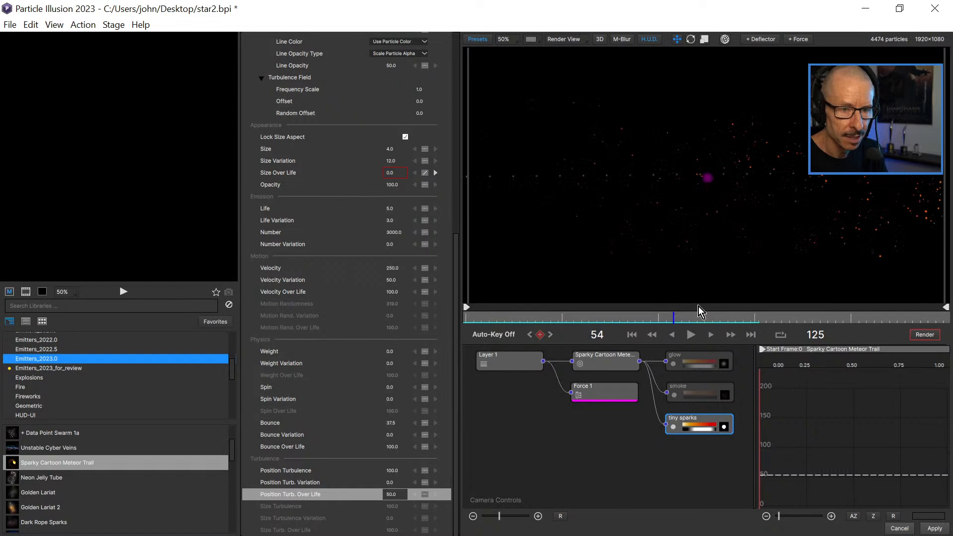
At frame 25, move the meteor trail emitter farther right beyond the frame edge, and replay and scrub the animation to check it.
{"action": "scroll", "coordinate": [663, 224], "scroll_direction": "down", "scroll_amount": 2}
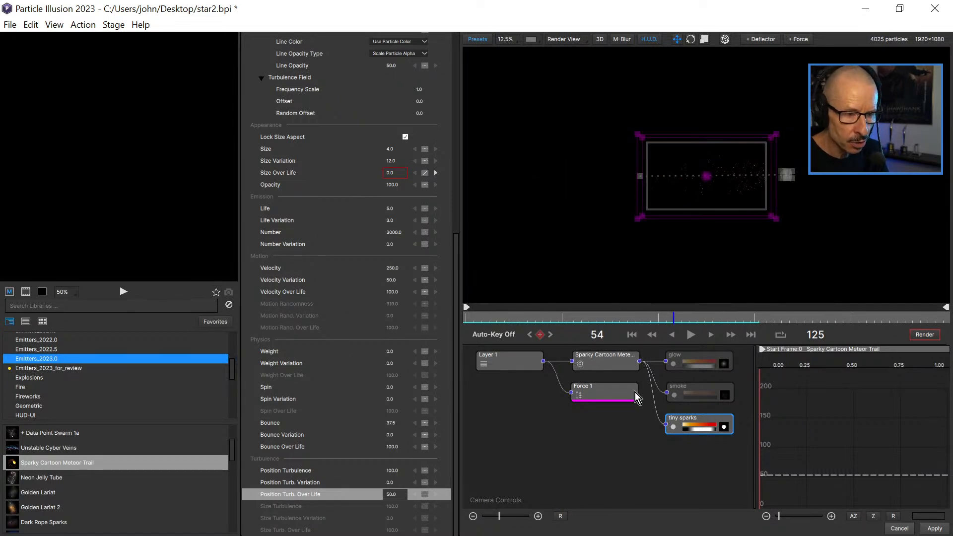
{"action": "left_click", "coordinate": [599, 357]}
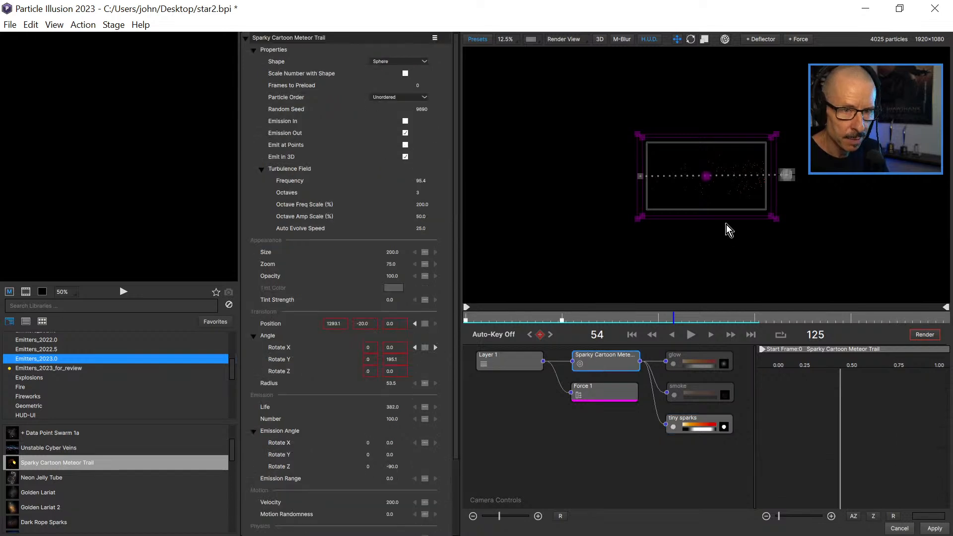
{"action": "left_click", "coordinate": [564, 318]}
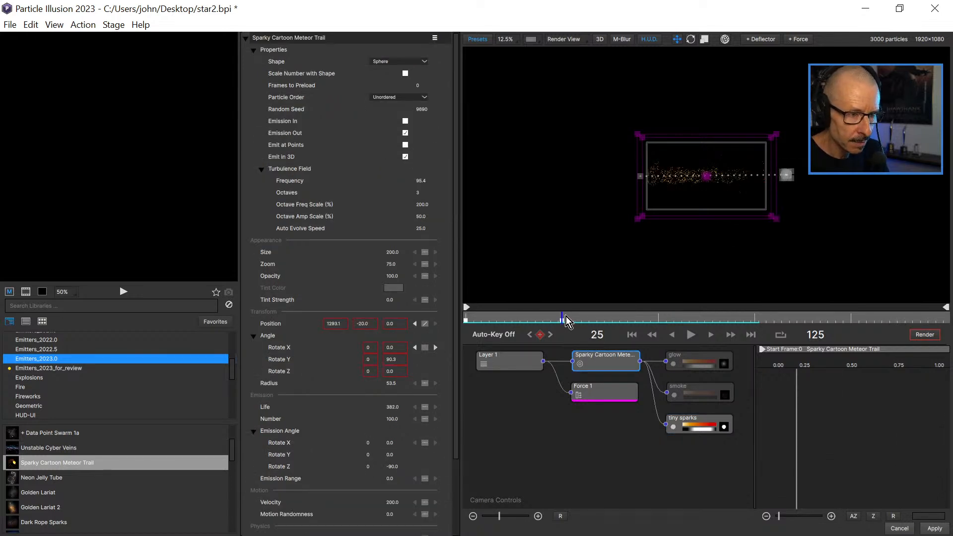
{"action": "left_click_drag", "start_coordinate": [785, 176], "coordinate": [818, 179]}
{"action": "scroll", "coordinate": [748, 202], "scroll_direction": "up", "scroll_amount": 1}
{"action": "left_click_drag", "start_coordinate": [504, 318], "coordinate": [465, 321]}
{"action": "left_click", "coordinate": [690, 336]}
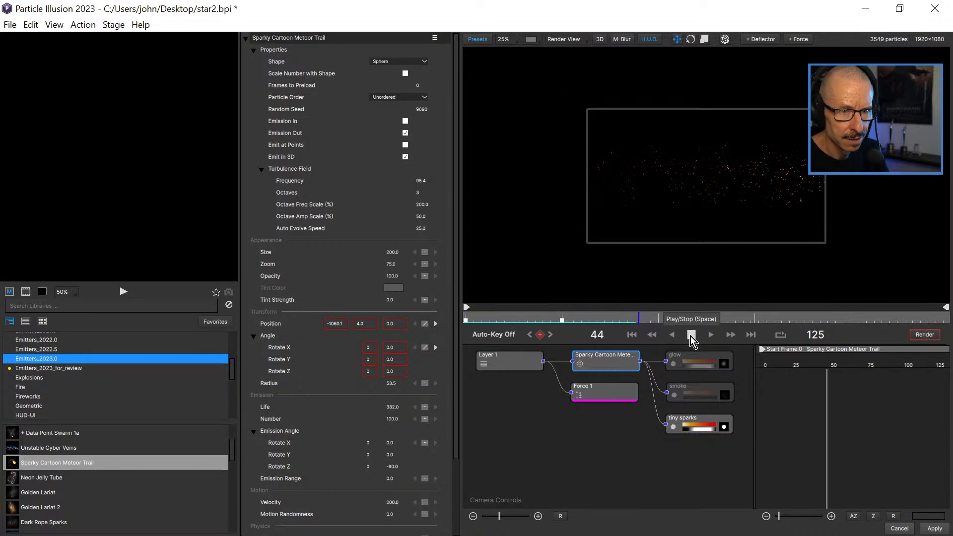
{"action": "left_click", "coordinate": [691, 336]}
{"action": "left_click_drag", "start_coordinate": [504, 320], "coordinate": [550, 320]}
{"action": "scroll", "coordinate": [711, 205], "scroll_direction": "up", "scroll_amount": 2}
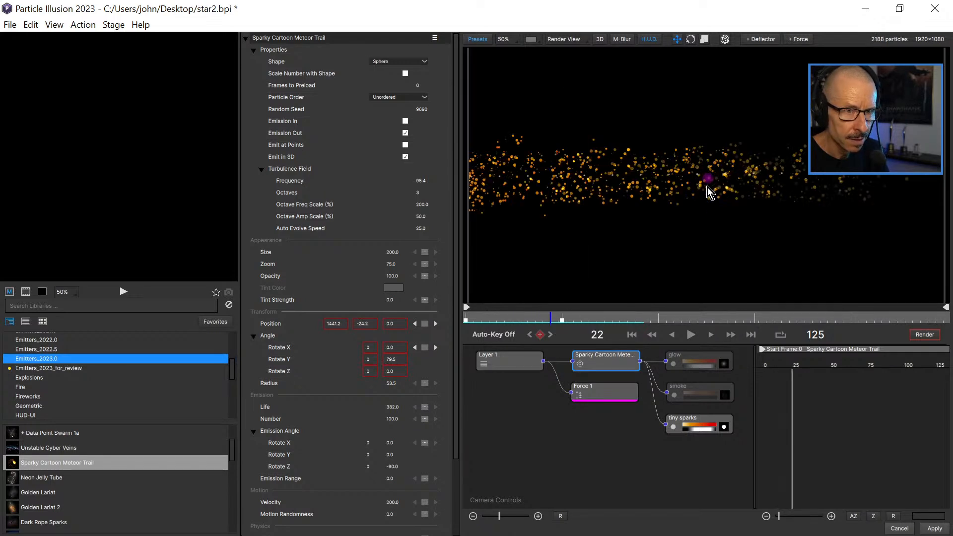
Set Force 1's Swirl Turbulence to 100 and play the animation from the early frames to check the sparks.
{"action": "left_click", "coordinate": [609, 389]}
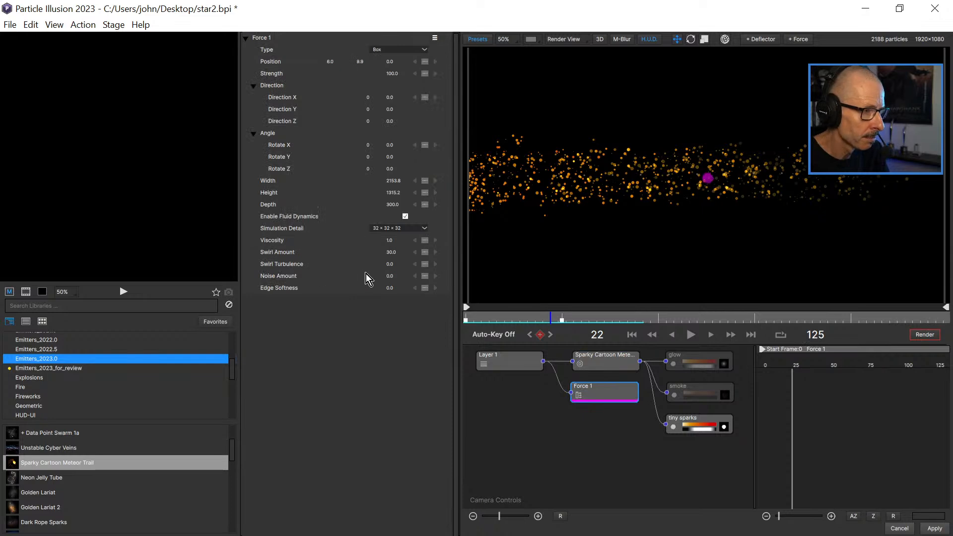
{"action": "left_click", "coordinate": [390, 265]}
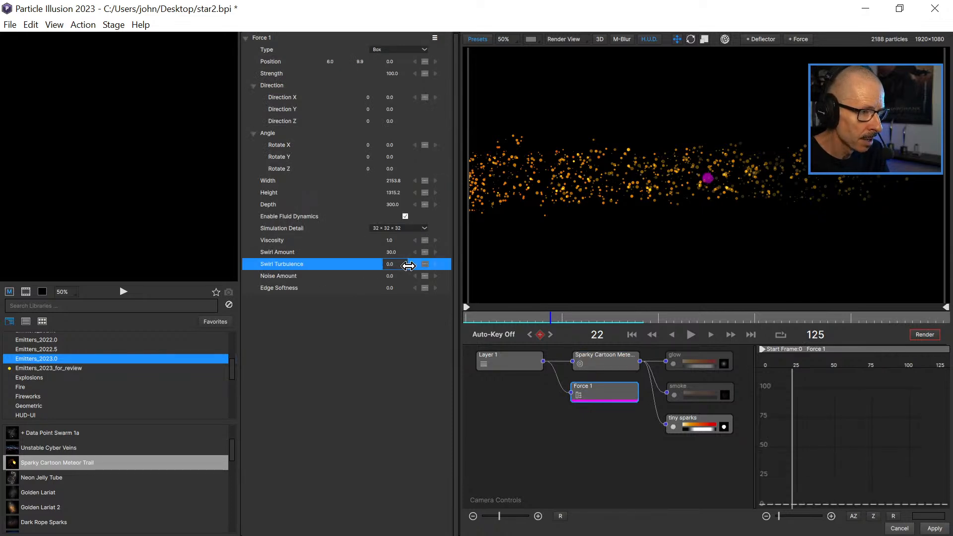
{"action": "left_click_drag", "start_coordinate": [428, 266], "coordinate": [451, 263]}
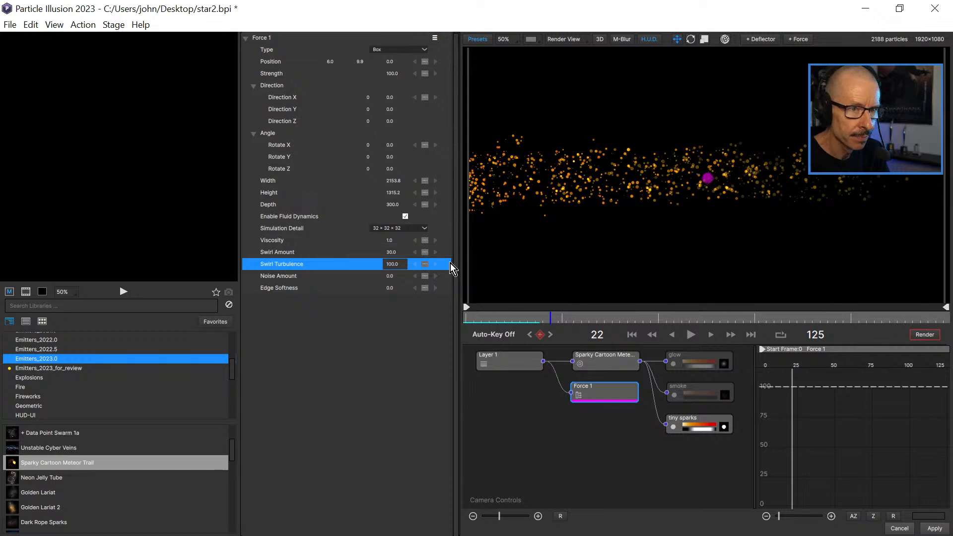
{"action": "left_click", "coordinate": [472, 320]}
{"action": "left_click", "coordinate": [690, 337]}
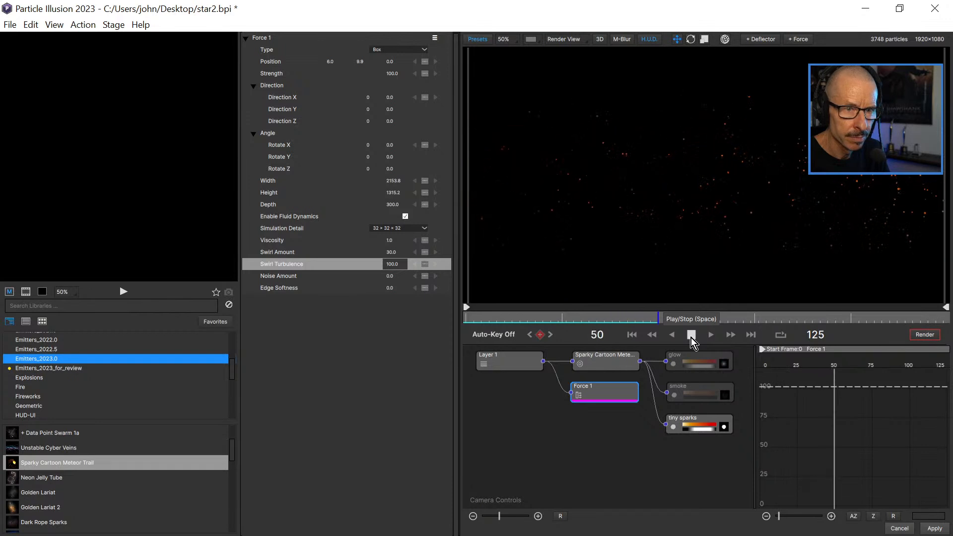
{"action": "left_click", "coordinate": [690, 338]}
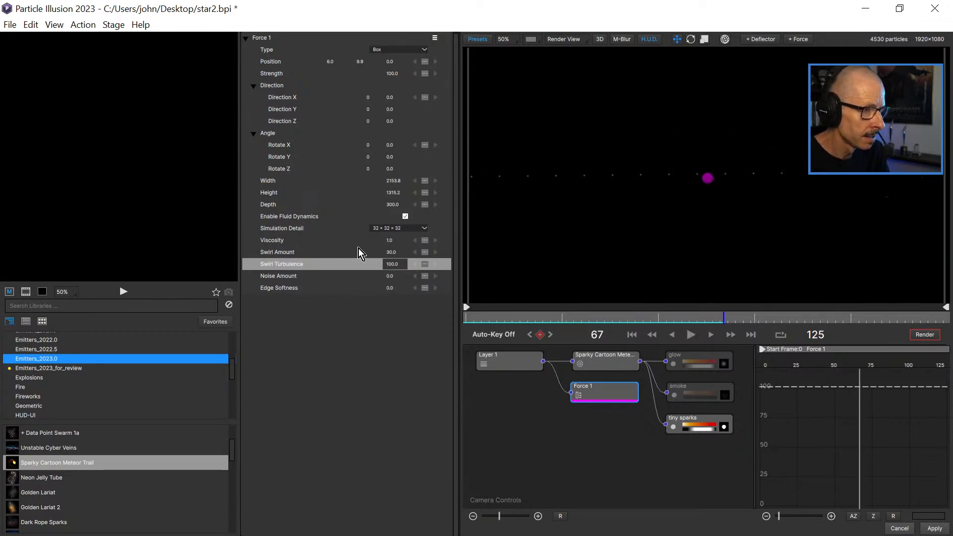
Raise Force 1's Simulation Detail to 64 x 64 x 64 and play the animation from the early frames.
{"action": "left_click", "coordinate": [396, 229]}
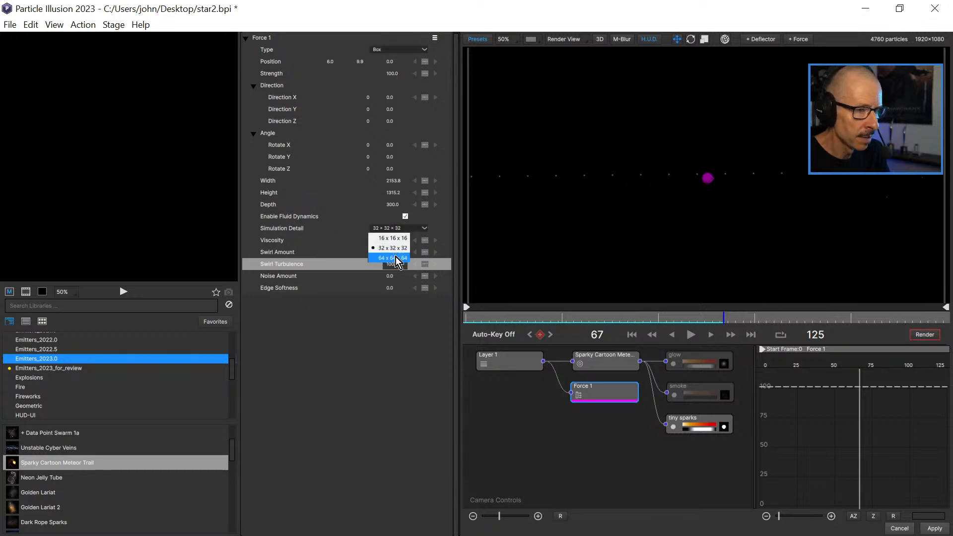
{"action": "left_click", "coordinate": [396, 258]}
{"action": "left_click", "coordinate": [472, 321]}
{"action": "left_click", "coordinate": [688, 336]}
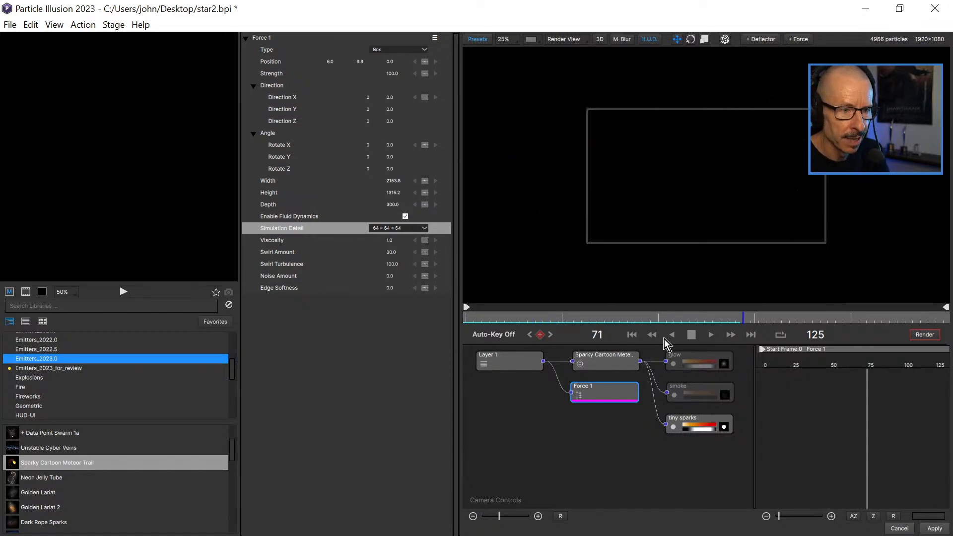
{"action": "left_click", "coordinate": [691, 335]}
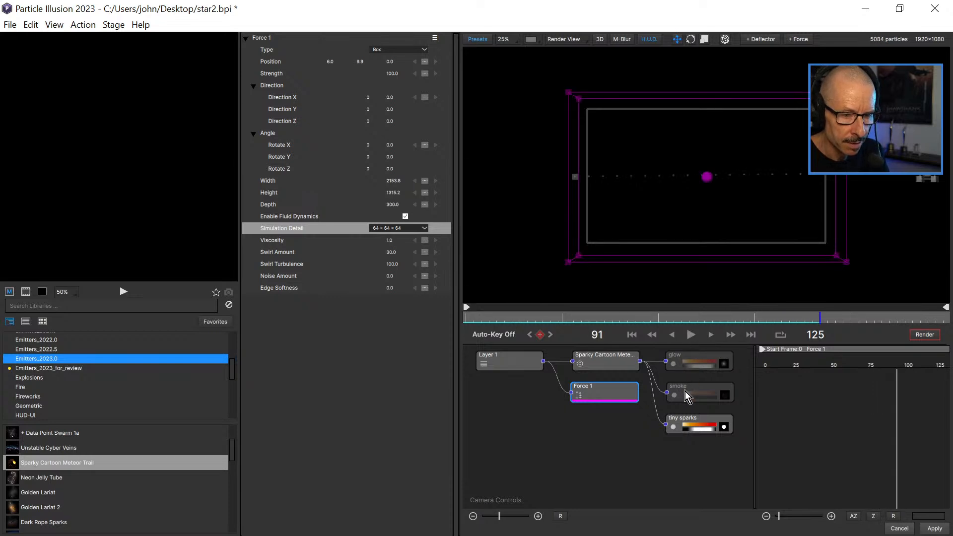
Turn the smoke particle type back on and play the animation to see it together with the sparks.
{"action": "left_click", "coordinate": [674, 394]}
{"action": "left_click", "coordinate": [674, 394]}
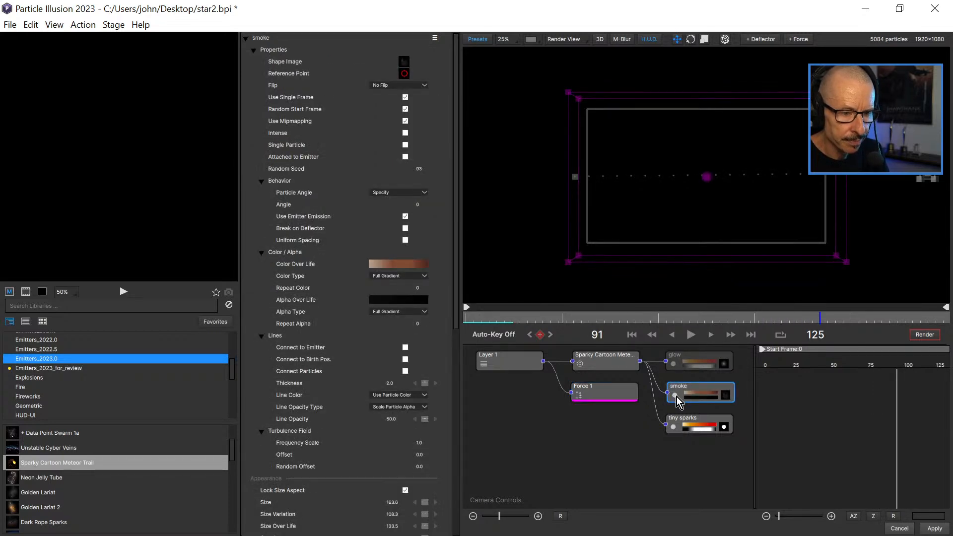
{"action": "left_click", "coordinate": [505, 317]}
{"action": "scroll", "coordinate": [711, 182], "scroll_direction": "up", "scroll_amount": 2}
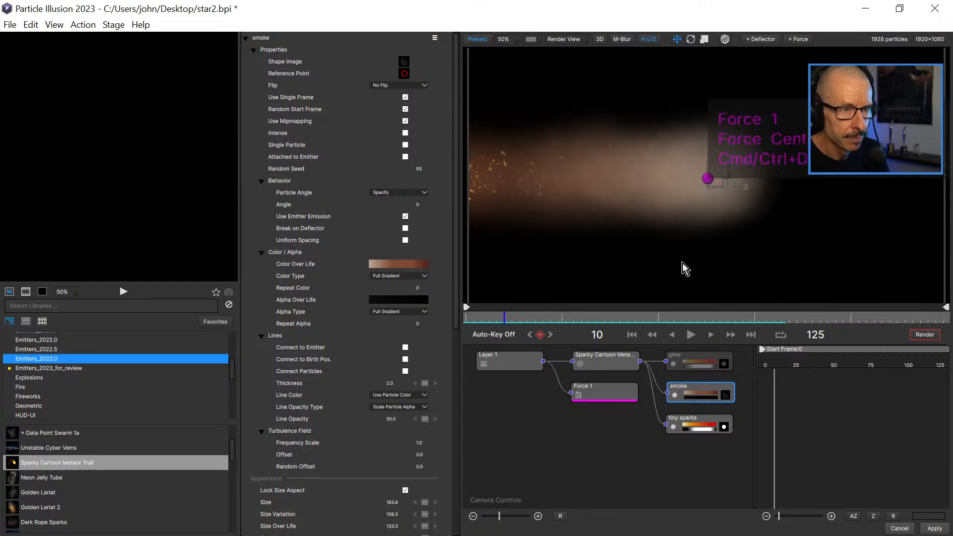
{"action": "left_click", "coordinate": [690, 335]}
{"action": "left_click", "coordinate": [690, 335]}
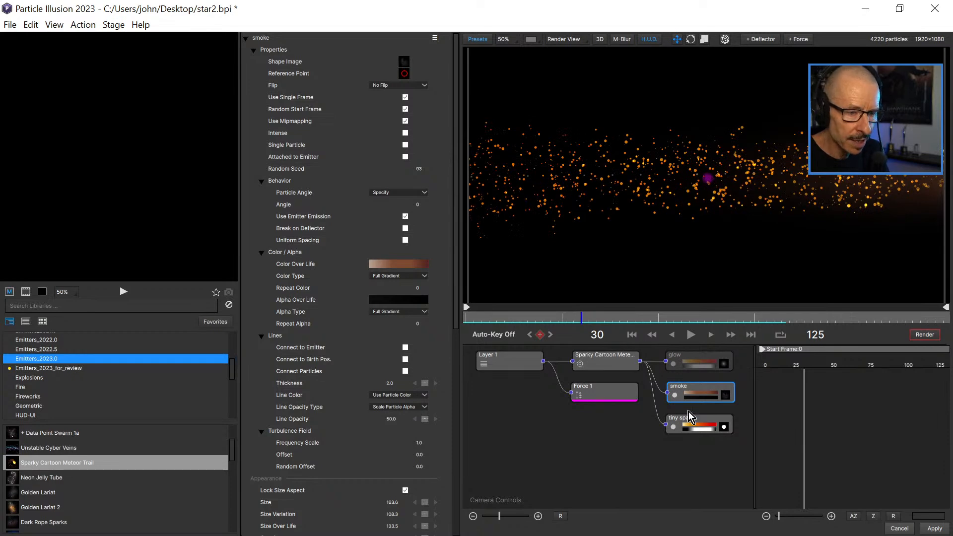
Check the tiny sparks' shape image without changing it, and reduce their Size to 1.
{"action": "left_click", "coordinate": [720, 428]}
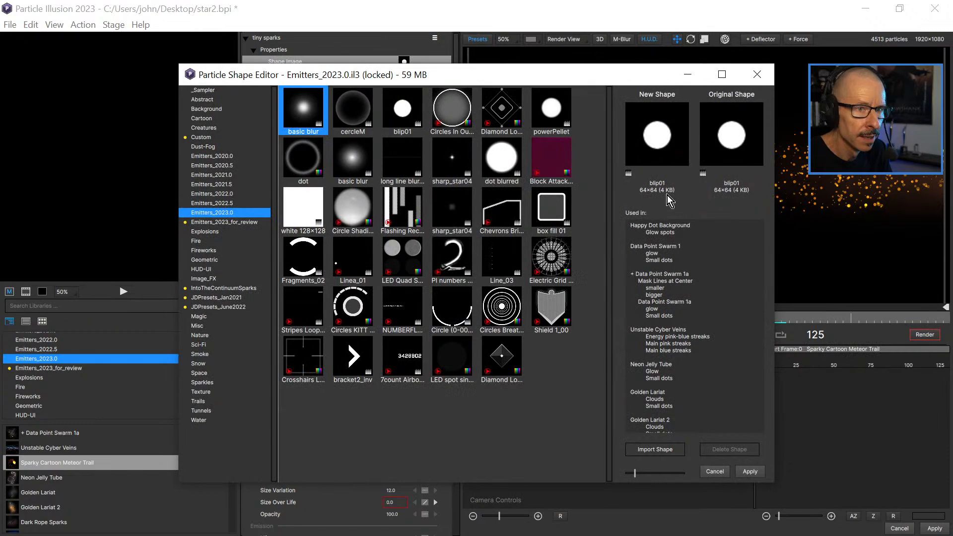
{"action": "left_click", "coordinate": [715, 471]}
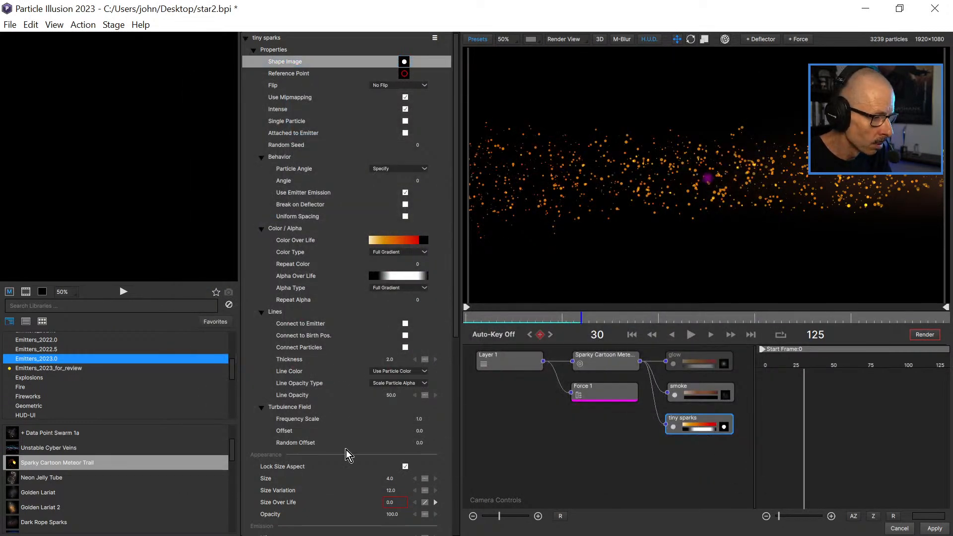
{"action": "left_click", "coordinate": [397, 478]}
{"action": "type", "text": "2"}
{"action": "key", "text": "Return"}
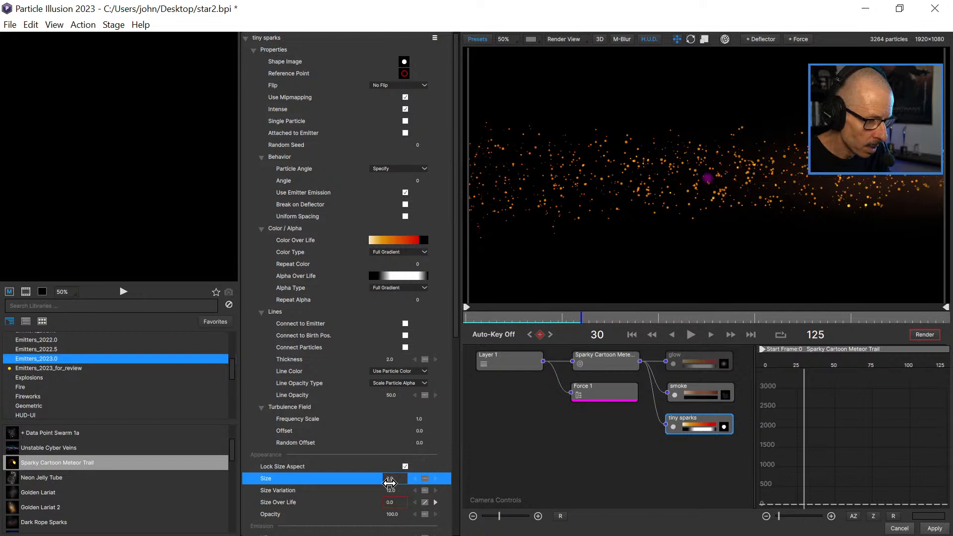
{"action": "left_click", "coordinate": [389, 483]}
{"action": "type", "text": "1"}
{"action": "key", "text": "Return"}
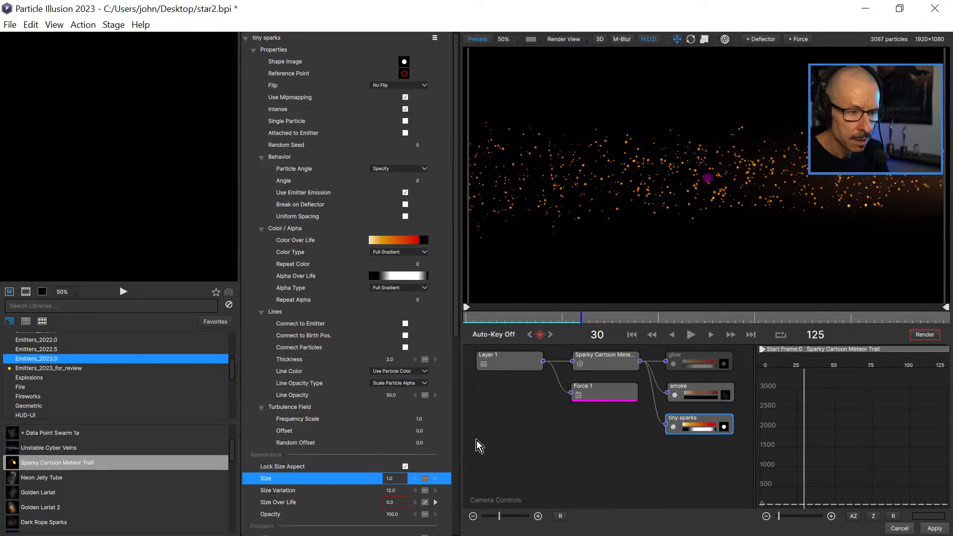
Try a Size Variation of 5 on the tiny sparks and play the animation to check them.
{"action": "left_click", "coordinate": [391, 491]}
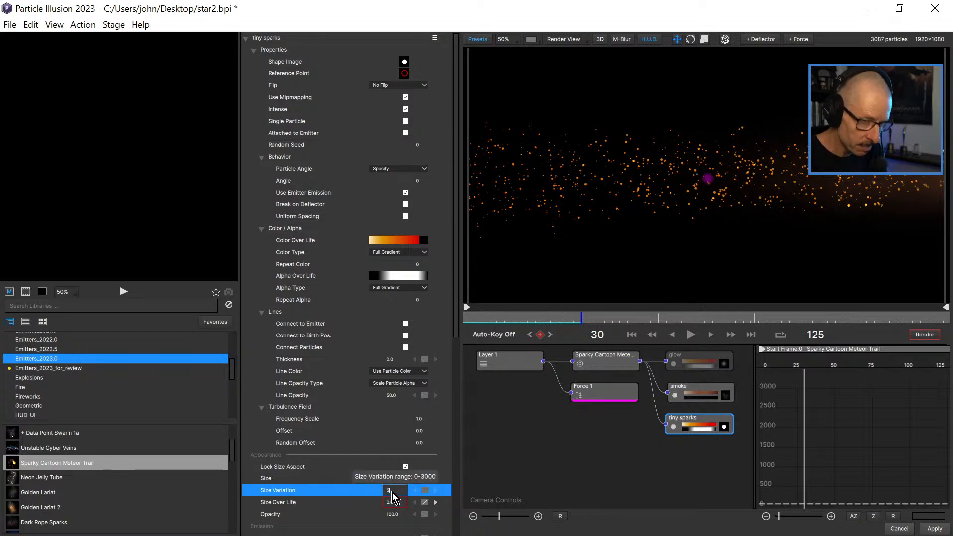
{"action": "key", "text": "Return"}
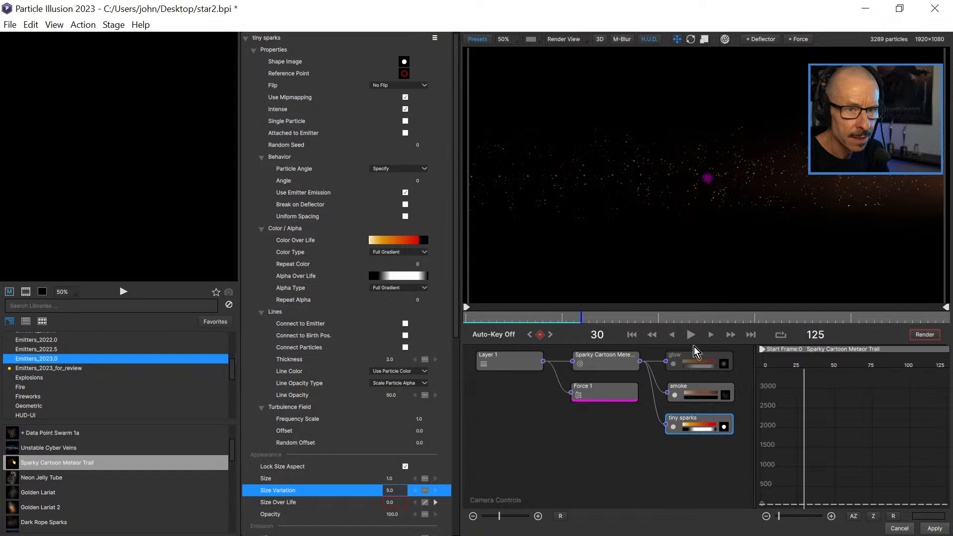
{"action": "left_click", "coordinate": [691, 335]}
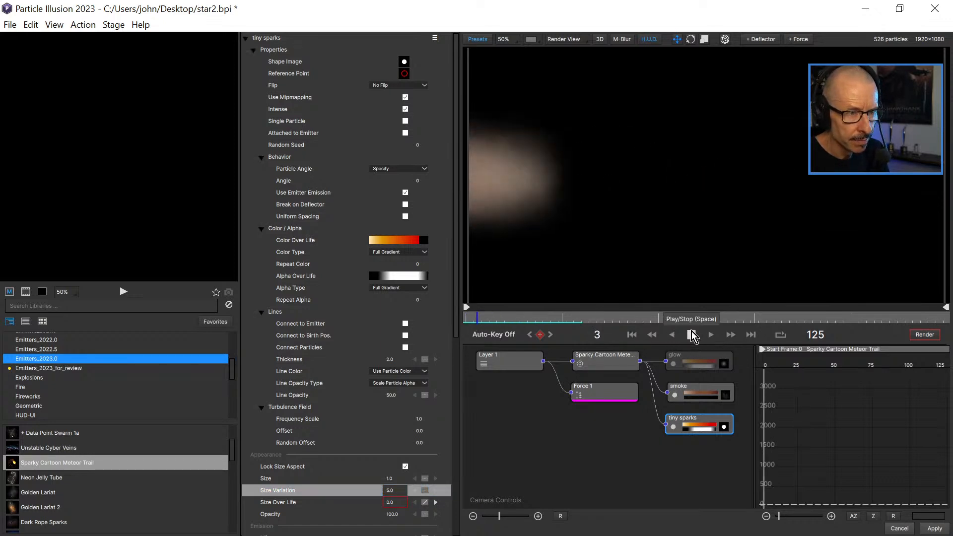
{"action": "left_click", "coordinate": [690, 334]}
Set the tiny sparks' Size Variation to 6 and play the animation from the early frames.
{"action": "left_click", "coordinate": [391, 492]}
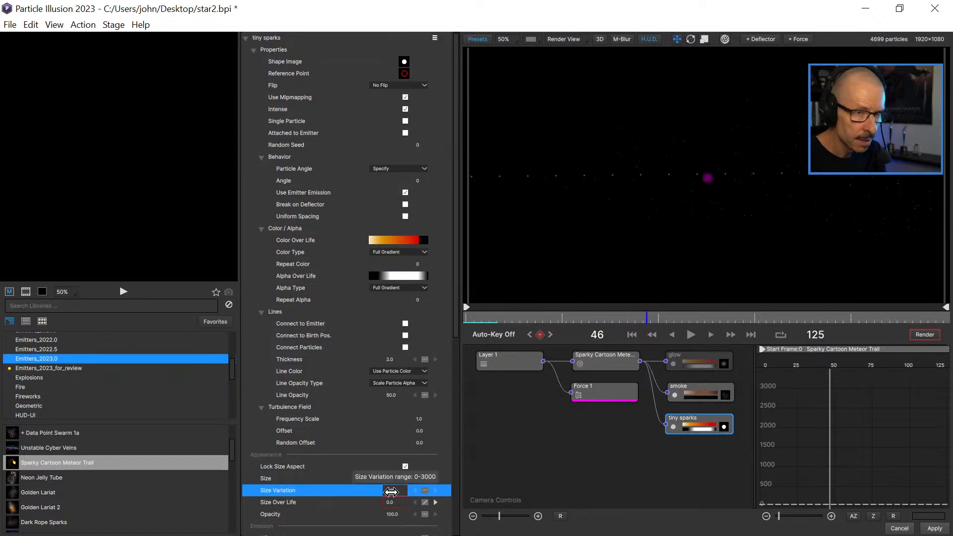
{"action": "type", "text": "6"}
{"action": "left_click", "coordinate": [479, 317]}
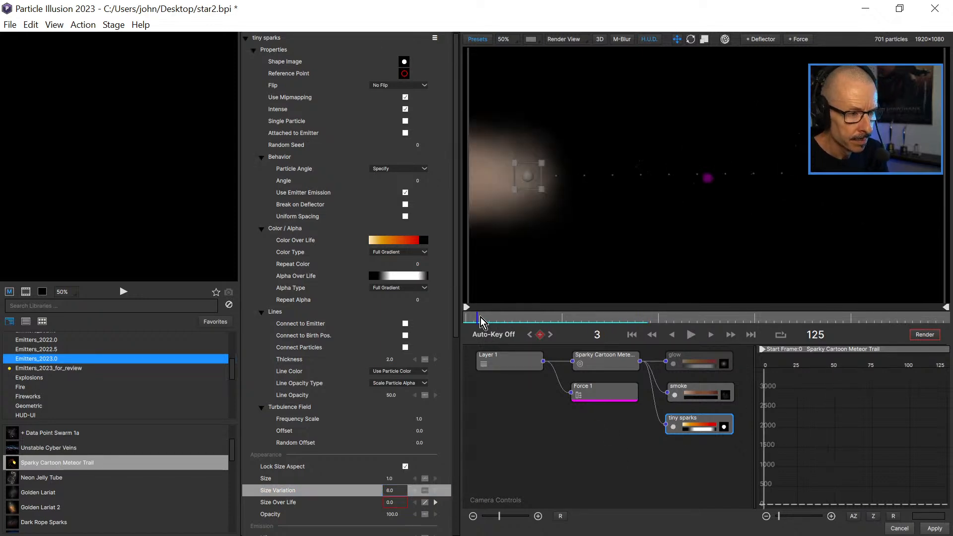
{"action": "left_click", "coordinate": [689, 336]}
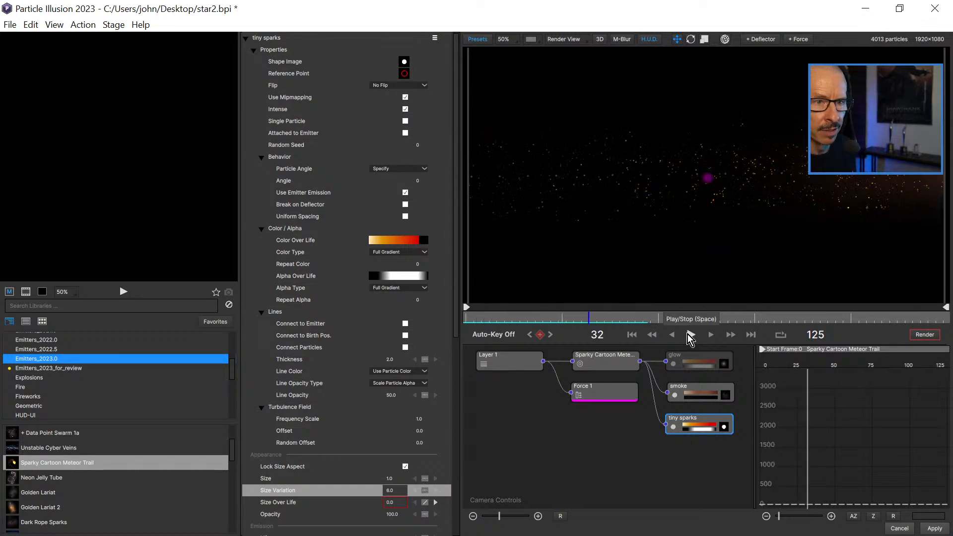
Set the Strength of the Force 1 box to 0.
{"action": "left_click_drag", "start_coordinate": [468, 315], "coordinate": [533, 335]}
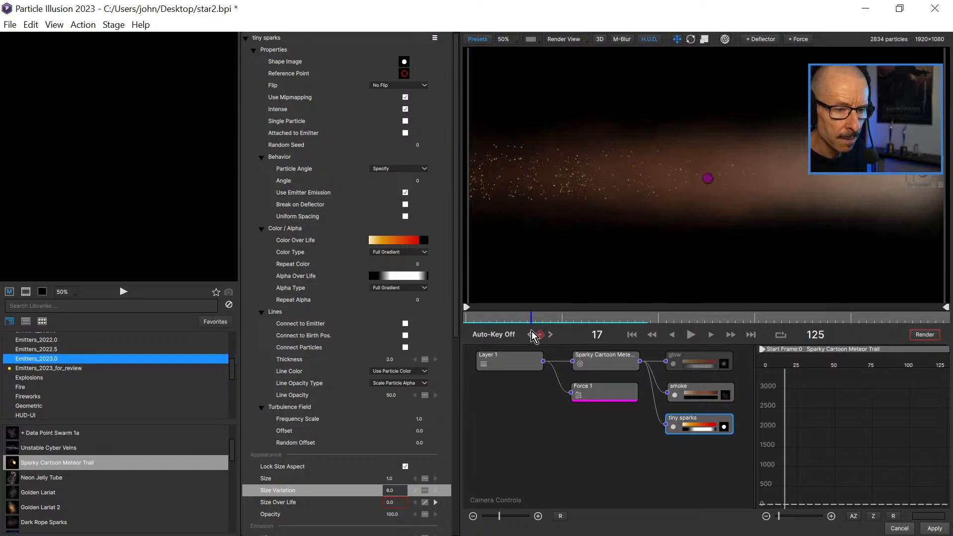
{"action": "scroll", "coordinate": [634, 238], "scroll_direction": "down", "scroll_amount": 1}
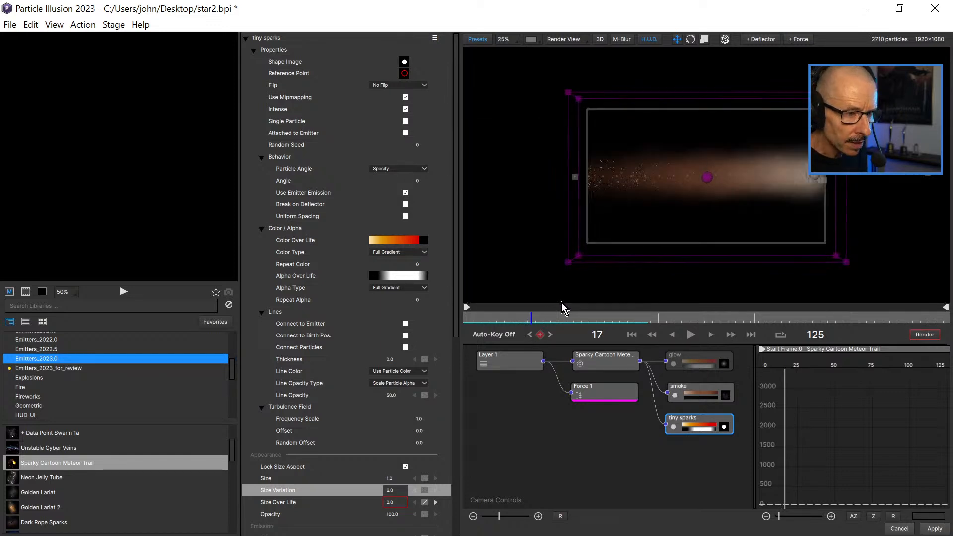
{"action": "left_click", "coordinate": [602, 391]}
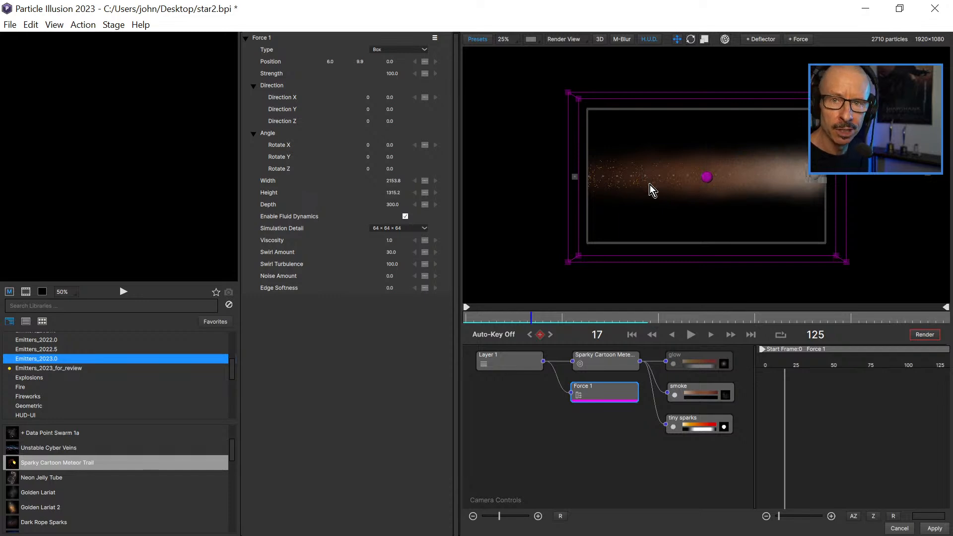
{"action": "left_click_drag", "start_coordinate": [482, 315], "coordinate": [516, 326]}
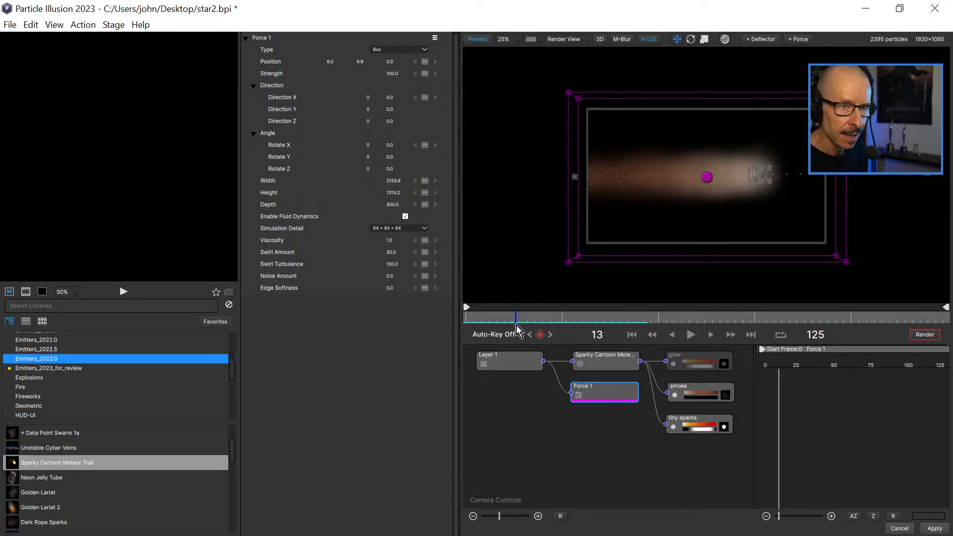
{"action": "left_click", "coordinate": [392, 73]}
{"action": "type", "text": "0"}
{"action": "key", "text": "Return"}
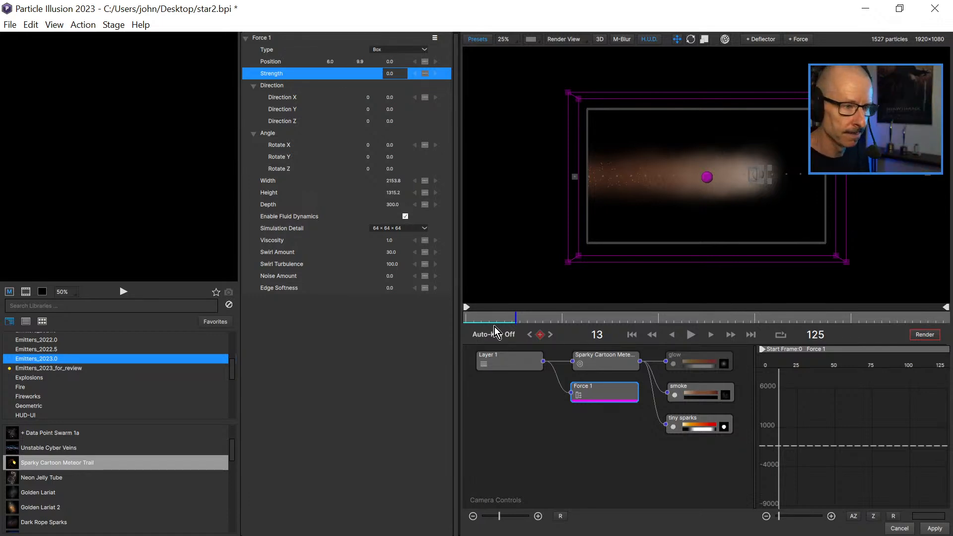
Play the animation from the early frames, in both wide and close views, to check the trail with the changed force.
{"action": "left_click_drag", "start_coordinate": [479, 320], "coordinate": [472, 321]}
{"action": "left_click", "coordinate": [691, 335]}
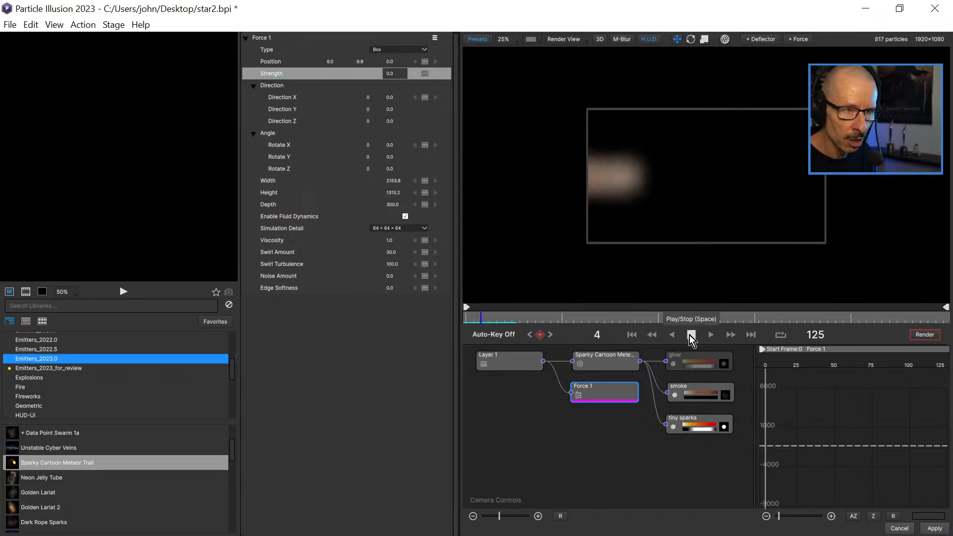
{"action": "left_click", "coordinate": [691, 335]}
{"action": "scroll", "coordinate": [696, 176], "scroll_direction": "up", "scroll_amount": 4}
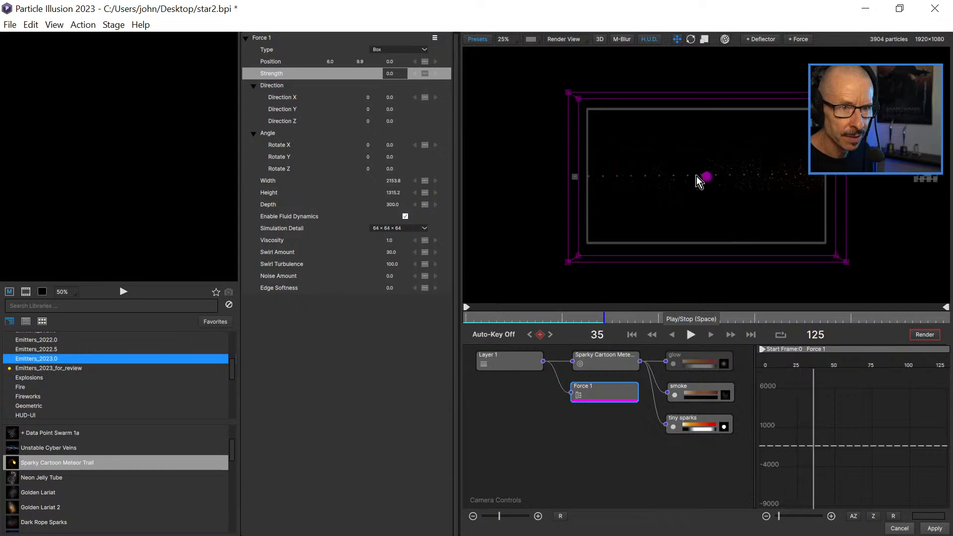
{"action": "left_click_drag", "start_coordinate": [498, 312], "coordinate": [476, 322]}
{"action": "left_click", "coordinate": [690, 335]}
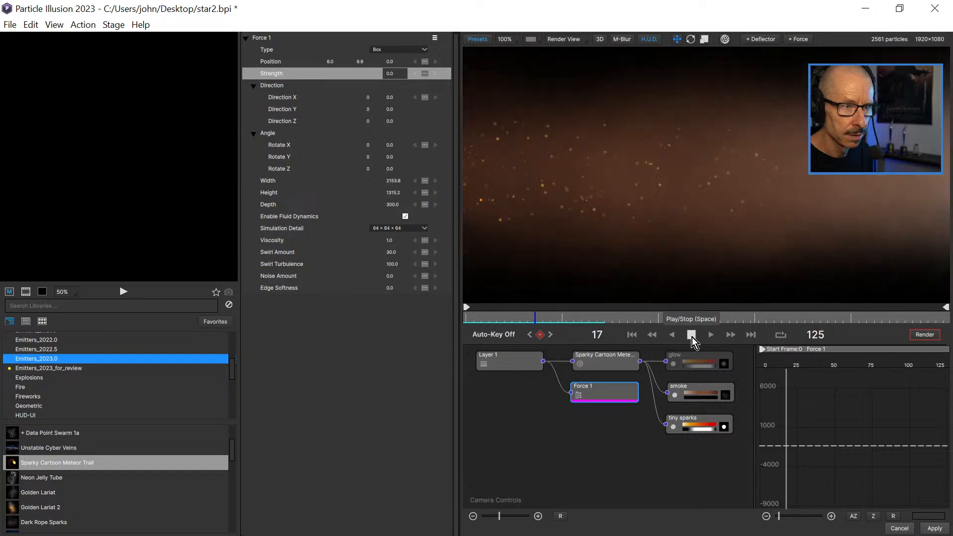
{"action": "left_click", "coordinate": [692, 336]}
{"action": "scroll", "coordinate": [629, 180], "scroll_direction": "down", "scroll_amount": 4}
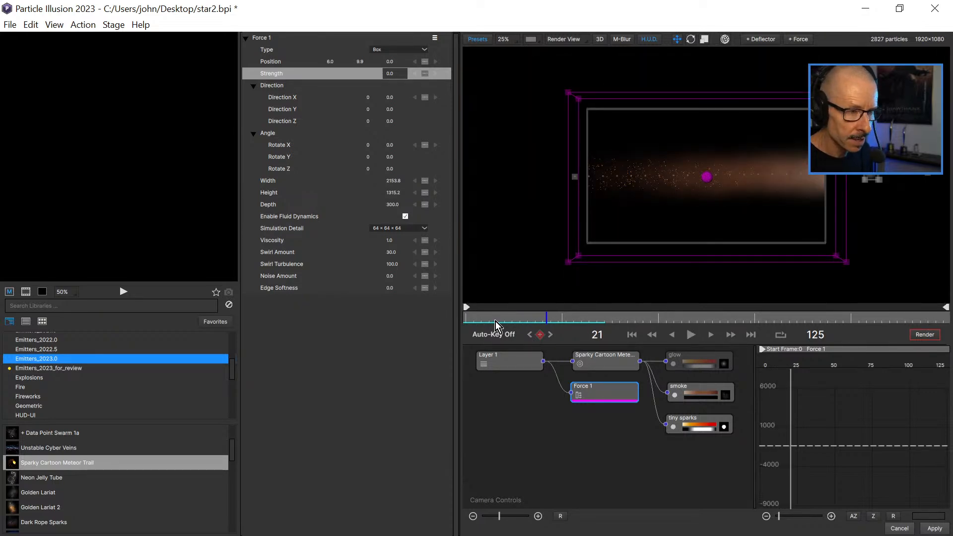
Go to frame 13 and turn the glow particle type back on to see it with the smoke and sparks.
{"action": "left_click", "coordinate": [516, 318]}
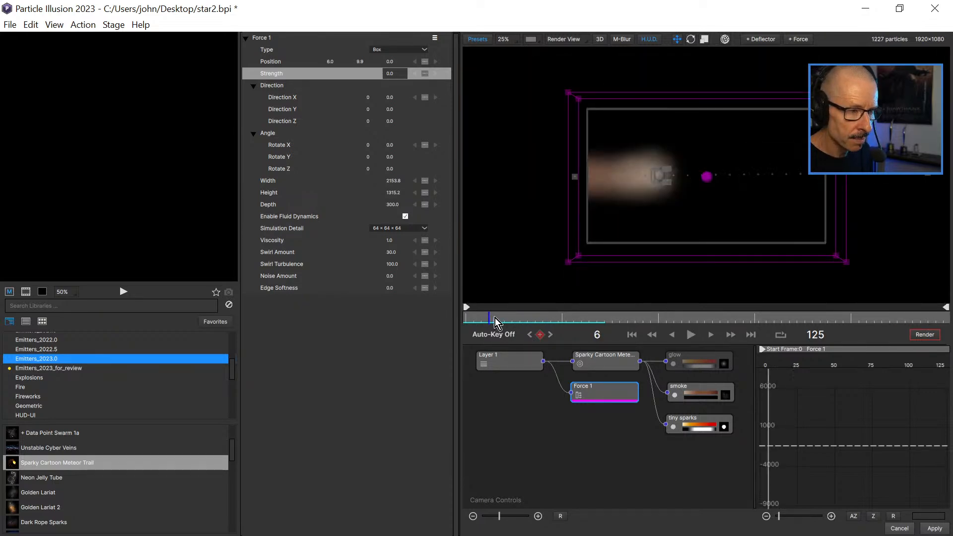
{"action": "left_click", "coordinate": [668, 361]}
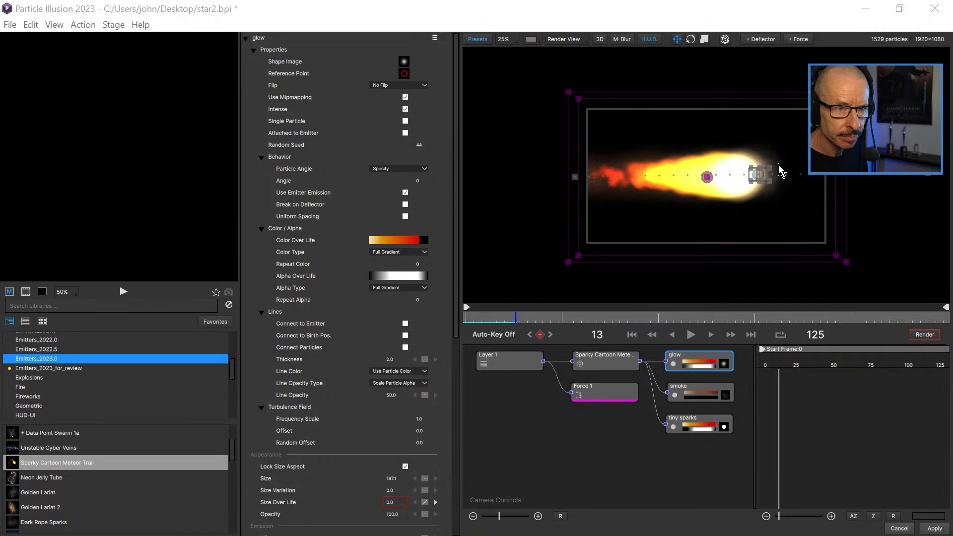
{"action": "scroll", "coordinate": [729, 185], "scroll_direction": "up", "scroll_amount": 1}
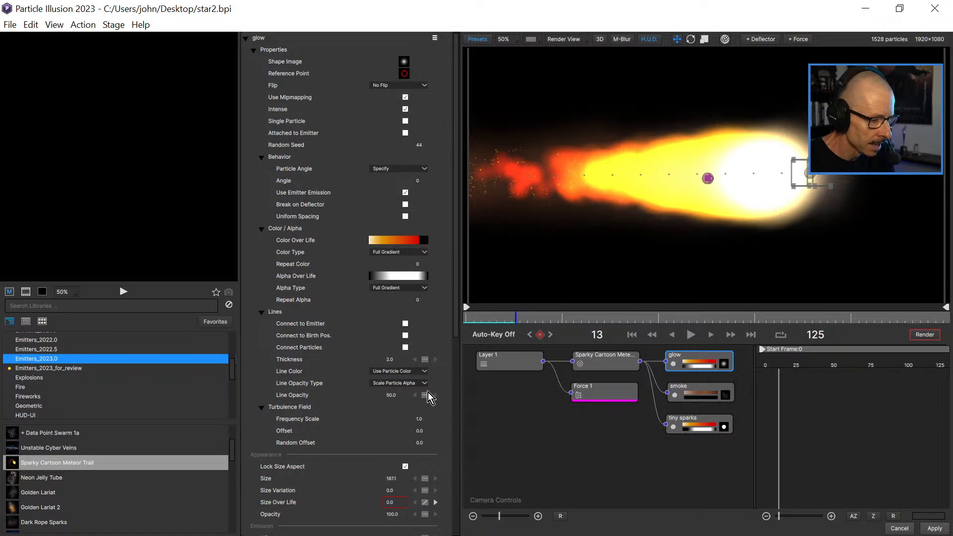
Reshape the glow's Size Over Life curve so its early peak is slightly later and just under 100, and scrub the timeline to check it.
{"action": "left_click_drag", "start_coordinate": [453, 304], "coordinate": [454, 416]}
{"action": "scroll", "coordinate": [388, 310], "scroll_direction": "down", "scroll_amount": 3}
{"action": "left_click", "coordinate": [292, 238]}
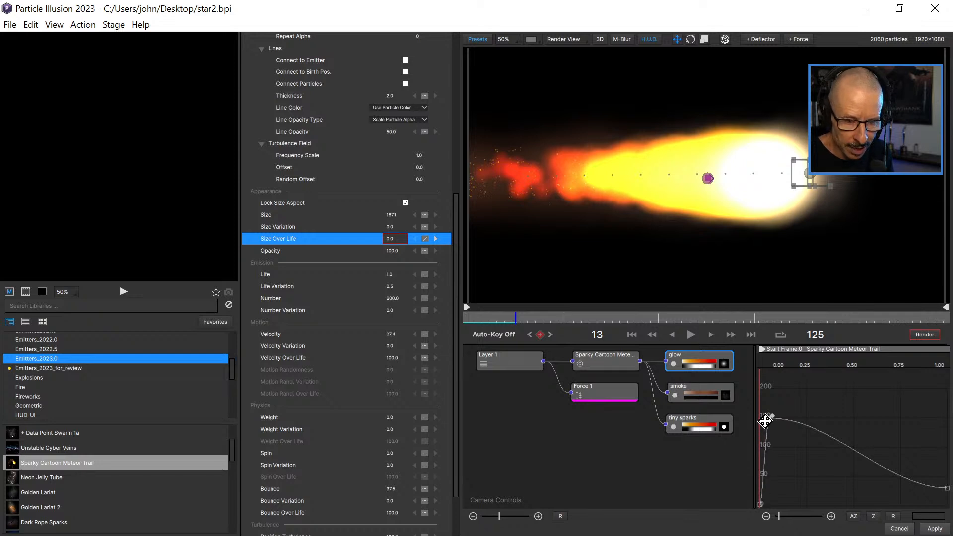
{"action": "left_click_drag", "start_coordinate": [769, 418], "coordinate": [783, 449]}
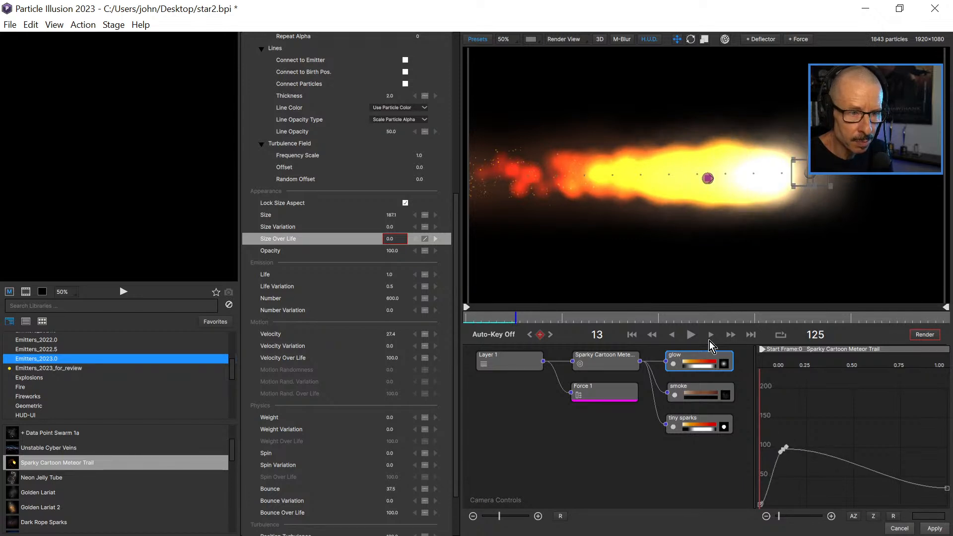
{"action": "left_click", "coordinate": [503, 320]}
{"action": "mouse_move", "coordinate": [539, 320]}
{"action": "left_mouse_down"}
{"action": "mouse_move", "coordinate": [552, 321]}
{"action": "mouse_move", "coordinate": [522, 324]}
{"action": "left_mouse_up"}
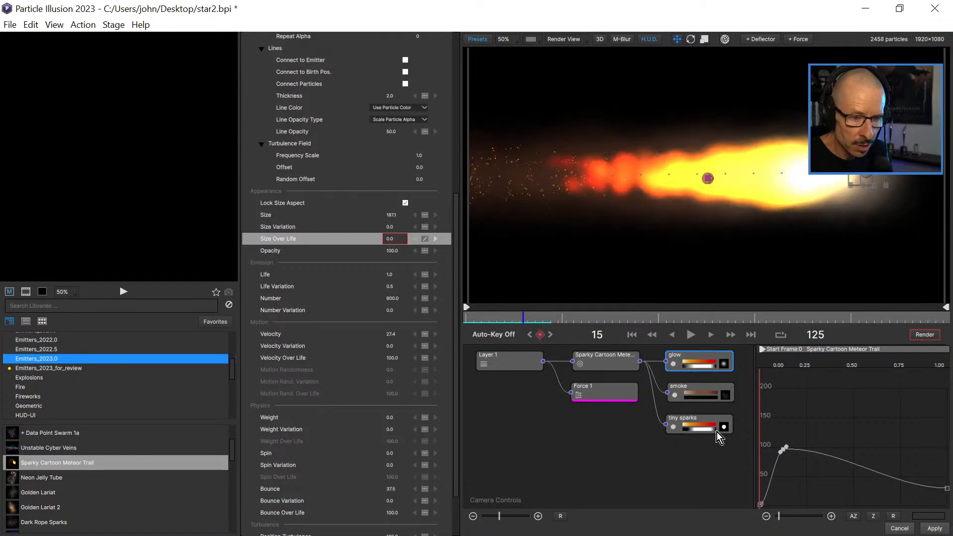
Open the glow's shape image for editing and show the shapes of the Smoke library.
{"action": "left_click", "coordinate": [725, 364]}
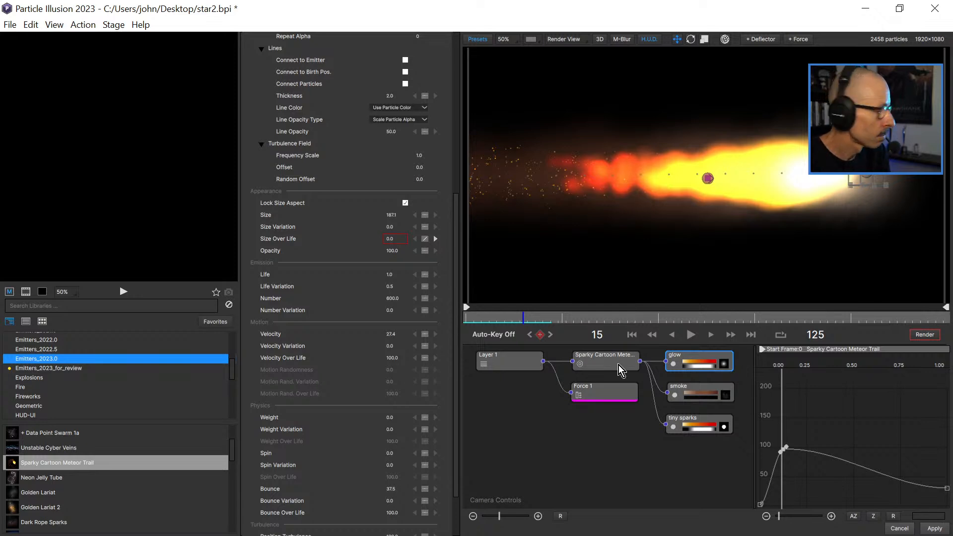
{"action": "left_click", "coordinate": [716, 389]}
{"action": "left_click", "coordinate": [713, 356]}
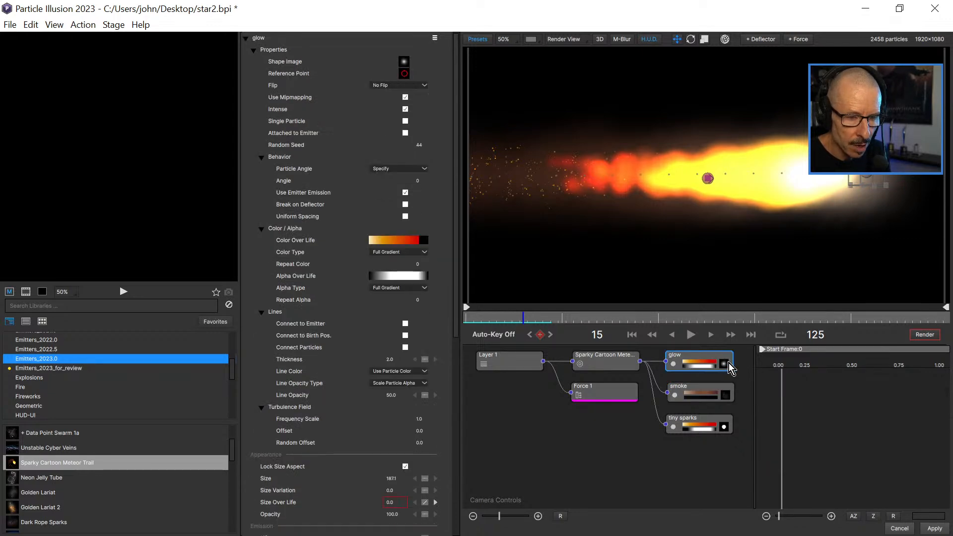
{"action": "left_click", "coordinate": [725, 367]}
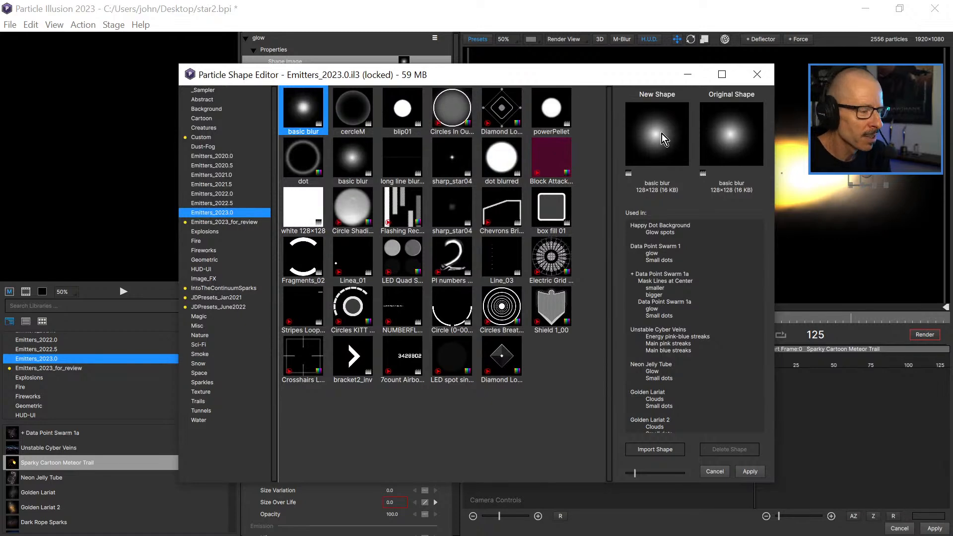
{"action": "left_click_drag", "start_coordinate": [541, 73], "coordinate": [496, 94]}
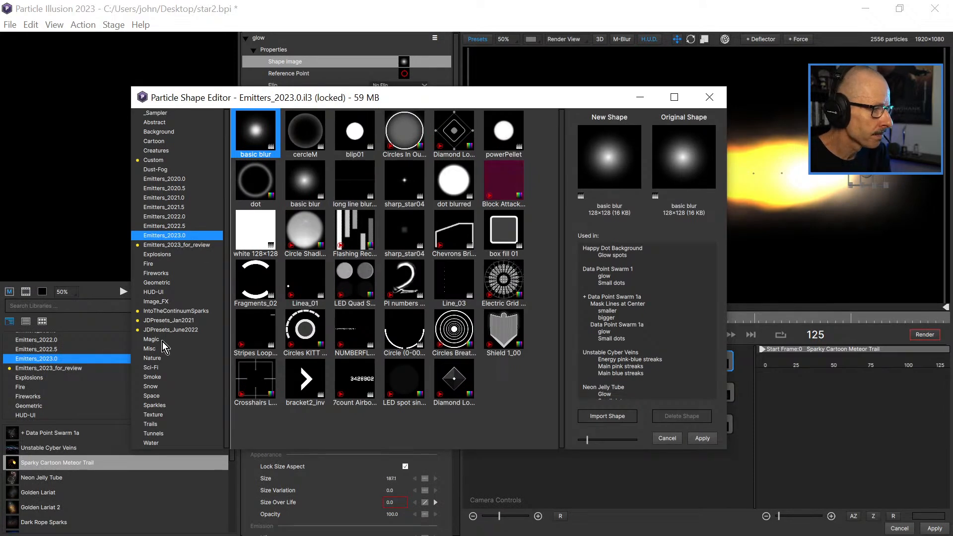
{"action": "left_click", "coordinate": [153, 378]}
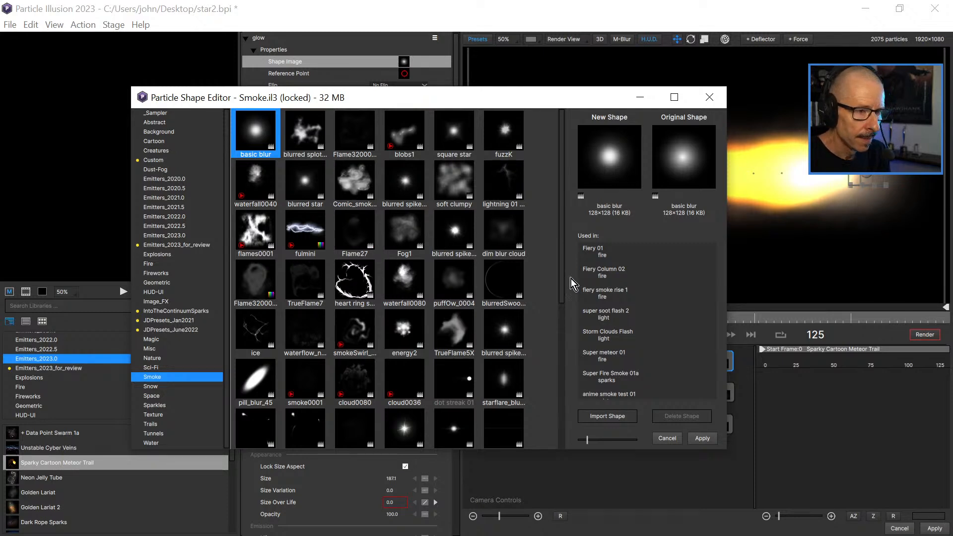
Apply the animated cloud0080 shape to the glow and scrub the early frames to check the flame's texture.
{"action": "left_click_drag", "start_coordinate": [562, 236], "coordinate": [578, 195]}
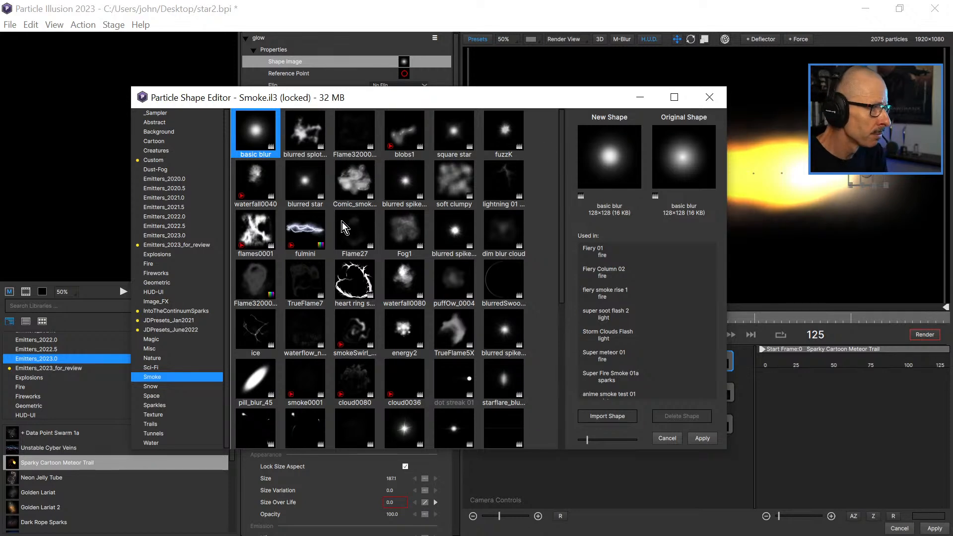
{"action": "left_click_drag", "start_coordinate": [563, 212], "coordinate": [556, 180]}
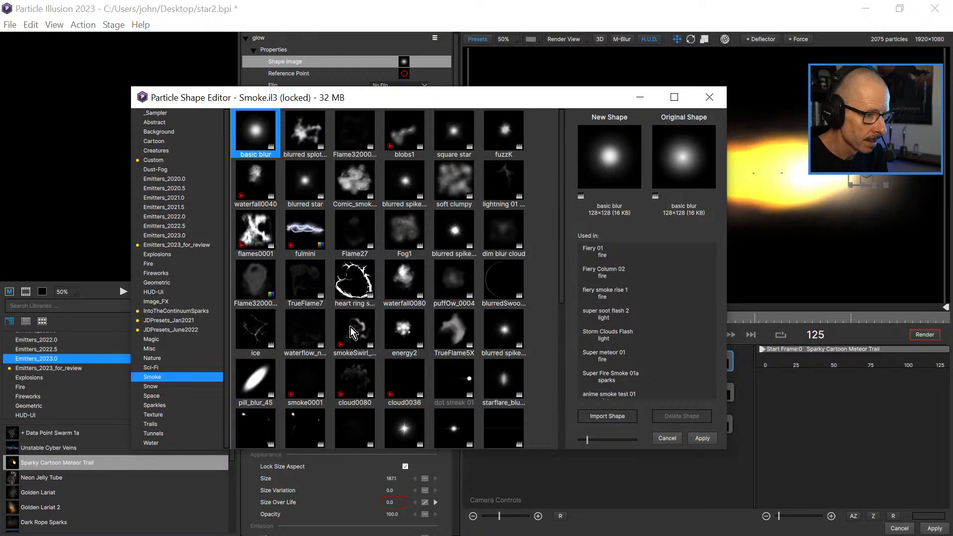
{"action": "left_click", "coordinate": [355, 376]}
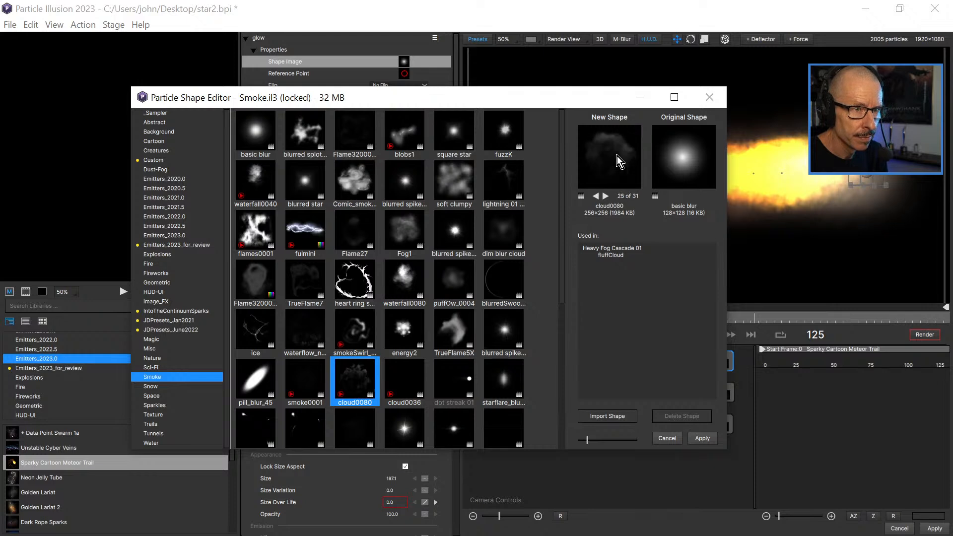
{"action": "left_click_drag", "start_coordinate": [588, 96], "coordinate": [402, 76]}
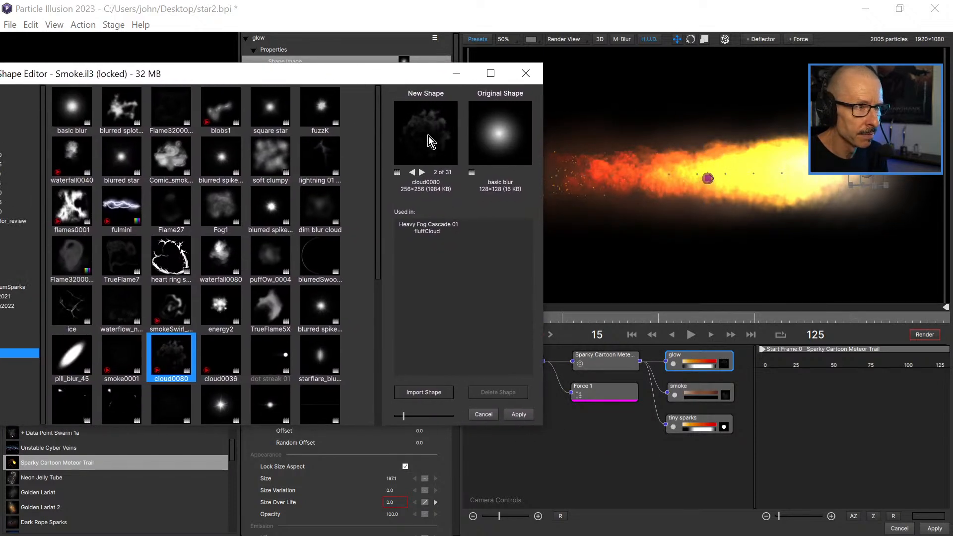
{"action": "left_click", "coordinate": [518, 414]}
{"action": "left_click", "coordinate": [491, 315]}
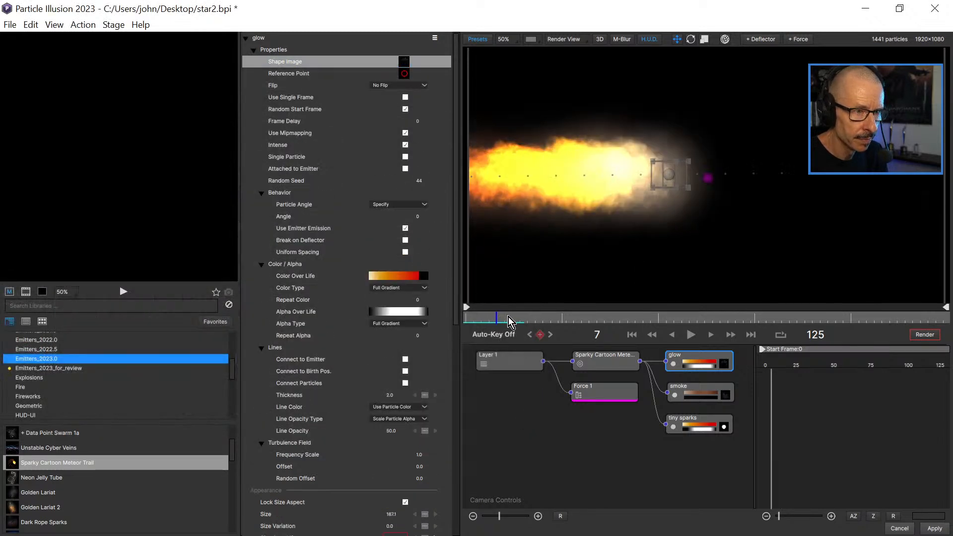
{"action": "left_click_drag", "start_coordinate": [533, 319], "coordinate": [514, 333]}
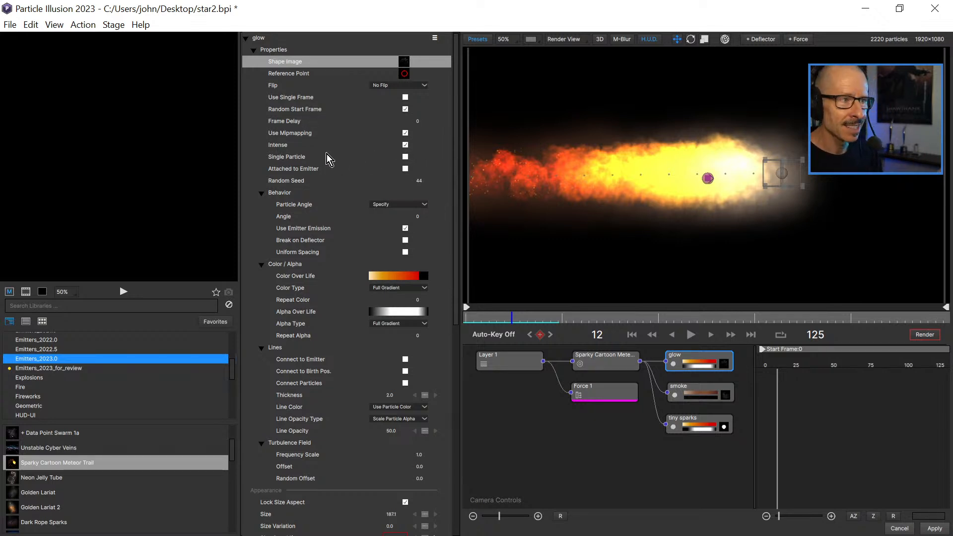
Turn the glow's Intense option off to compare the look, and turn it back on.
{"action": "left_click", "coordinate": [405, 145]}
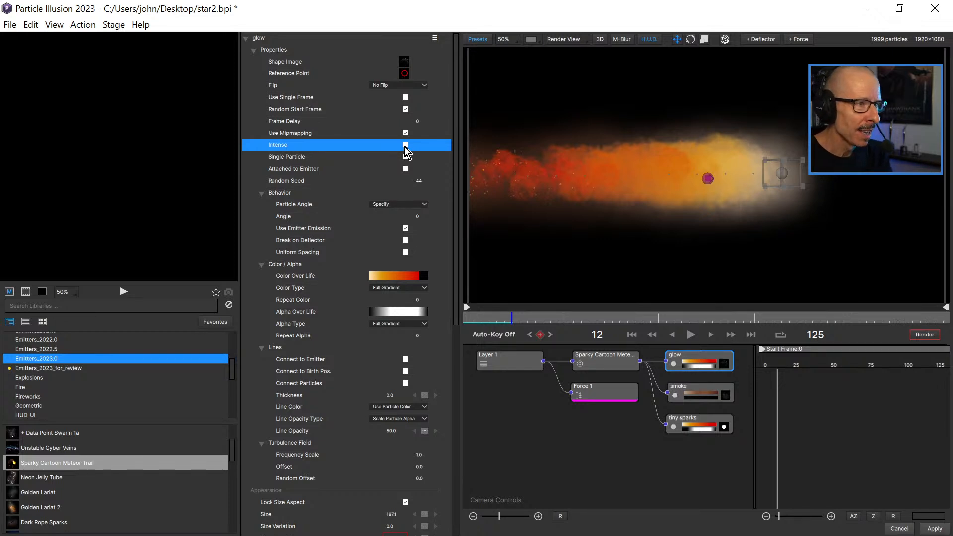
{"action": "left_click", "coordinate": [404, 145]}
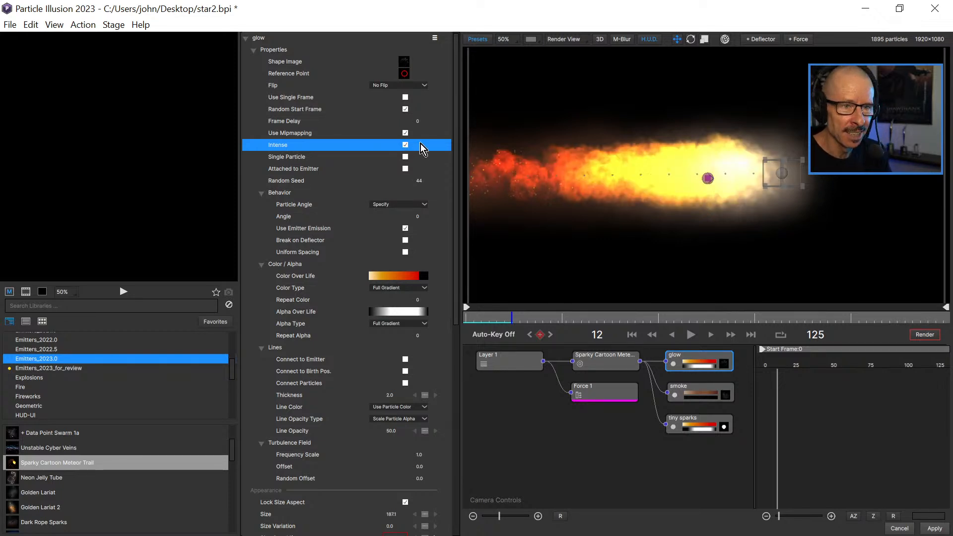
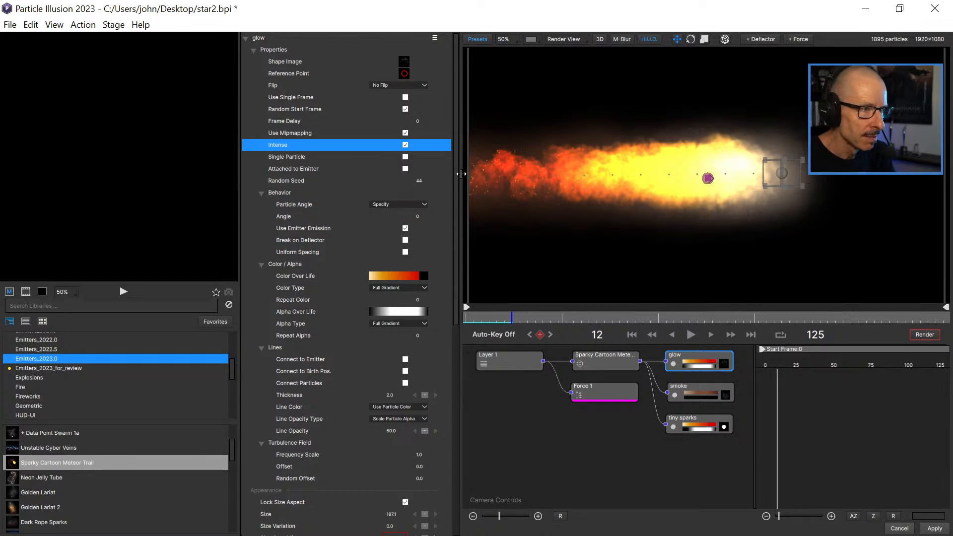
Reshape the glow's Alpha Over Life gradient, placing the two fully opaque stops at 21% and about 32%, and apply it.
{"action": "left_click", "coordinate": [398, 313]}
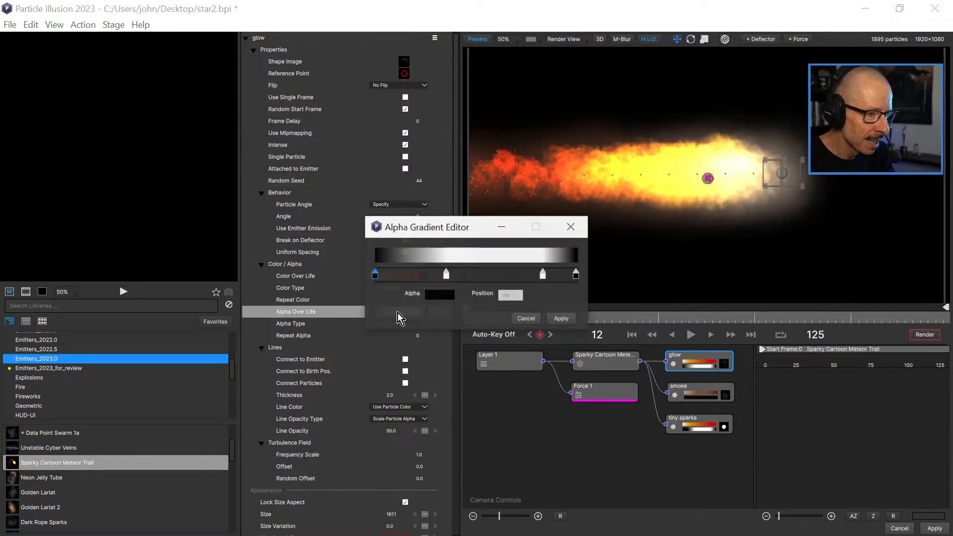
{"action": "left_click_drag", "start_coordinate": [468, 277], "coordinate": [438, 275]}
{"action": "left_click_drag", "start_coordinate": [543, 276], "coordinate": [416, 276]}
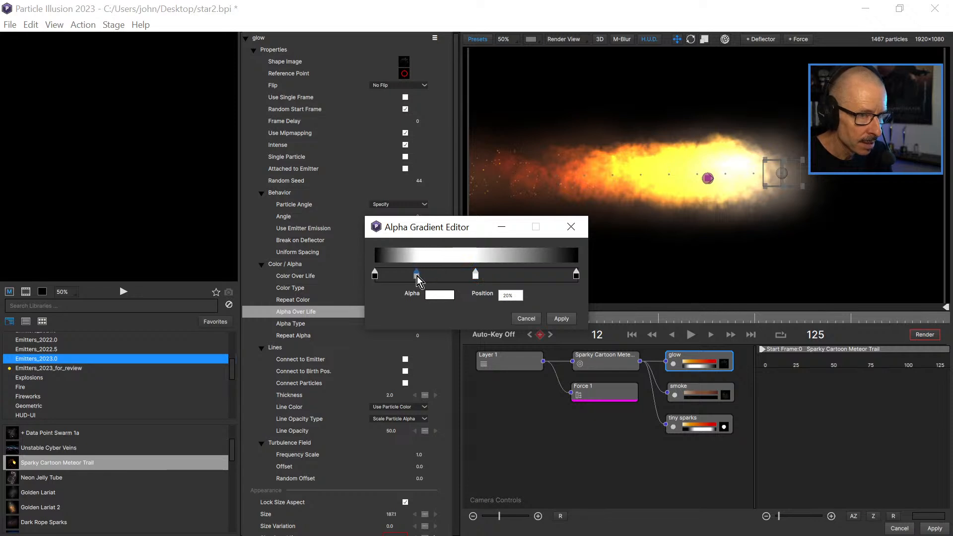
{"action": "left_click", "coordinate": [451, 275]}
{"action": "left_click", "coordinate": [475, 275]}
{"action": "left_click_drag", "start_coordinate": [475, 276], "coordinate": [440, 278]}
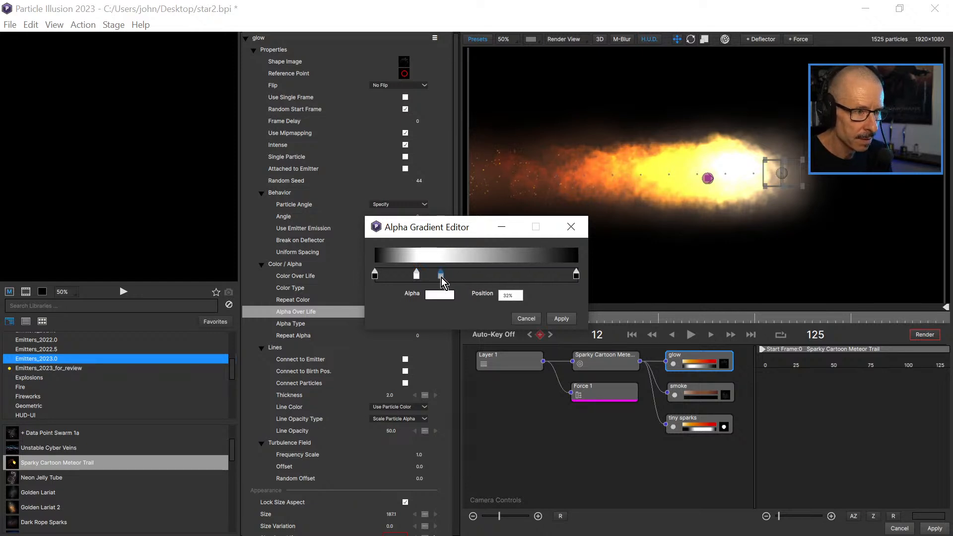
{"action": "left_click_drag", "start_coordinate": [404, 276], "coordinate": [418, 276]}
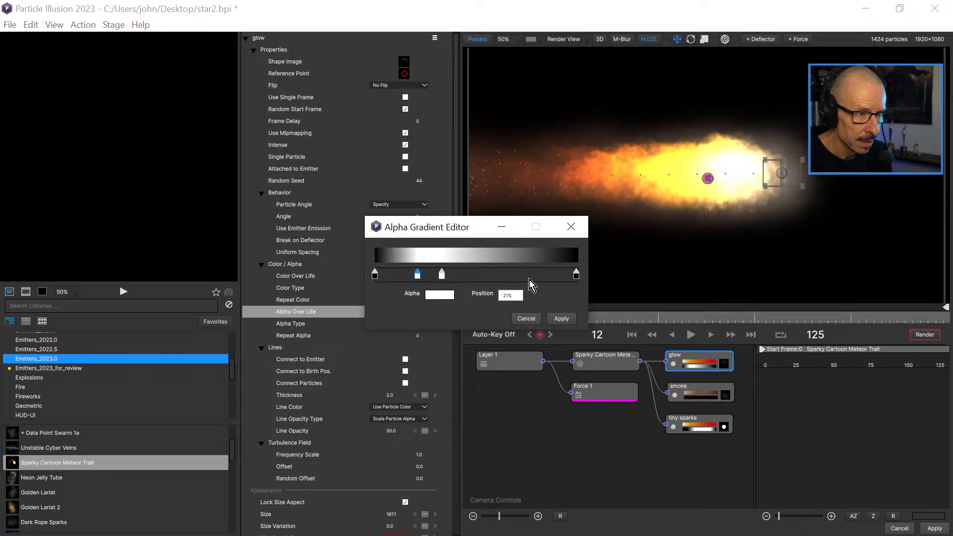
{"action": "left_click", "coordinate": [561, 320]}
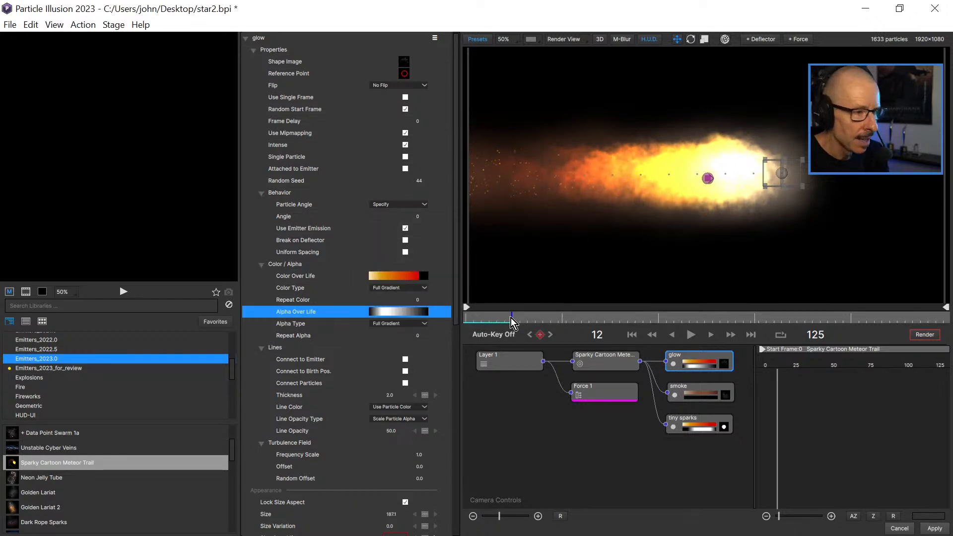
Play the animation from the early frames and scrub through to frame 14 to check how the flame fades.
{"action": "left_click", "coordinate": [471, 317]}
{"action": "left_click", "coordinate": [691, 335]}
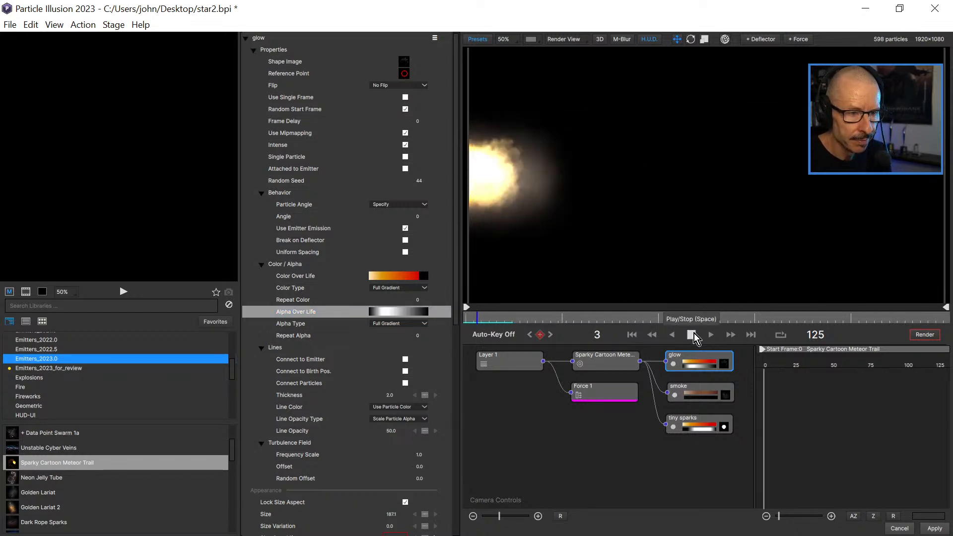
{"action": "left_click", "coordinate": [694, 334]}
{"action": "left_click_drag", "start_coordinate": [482, 316], "coordinate": [502, 327]}
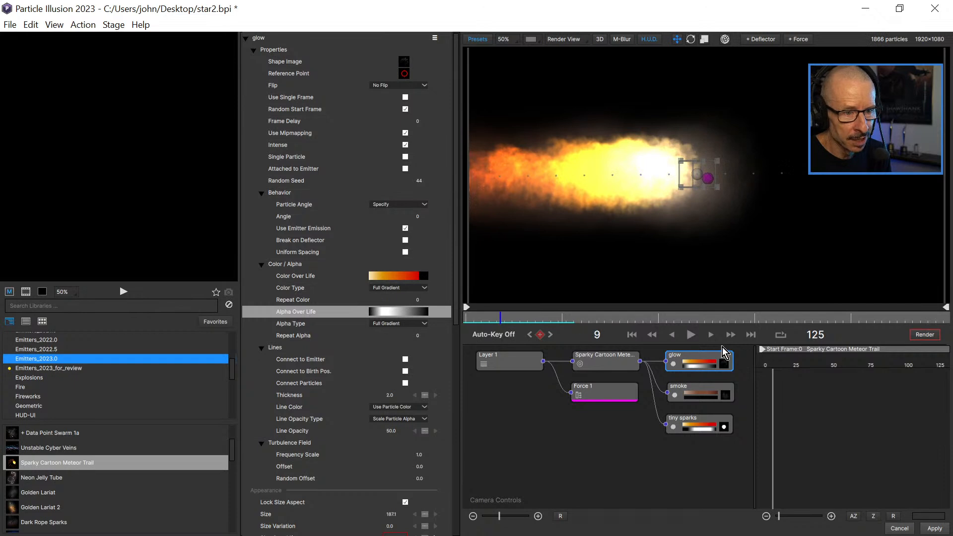
{"action": "left_click", "coordinate": [690, 333]}
{"action": "mouse_move", "coordinate": [509, 321]}
{"action": "left_mouse_down"}
{"action": "mouse_move", "coordinate": [474, 320]}
{"action": "mouse_move", "coordinate": [522, 320]}
{"action": "left_mouse_up"}
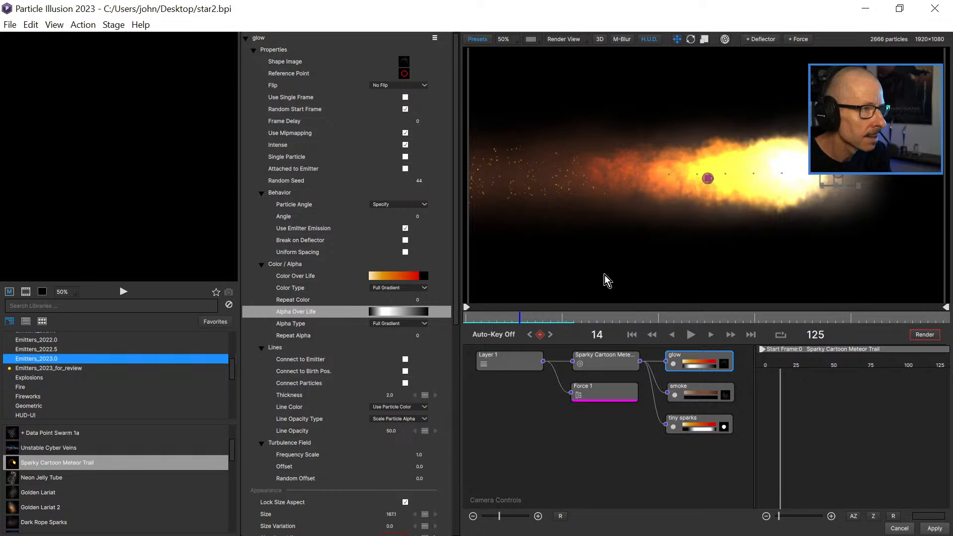
Duplicate the glow particle type and give the copy the animated SnoB1 shape from the Misc library.
{"action": "left_click", "coordinate": [435, 37]}
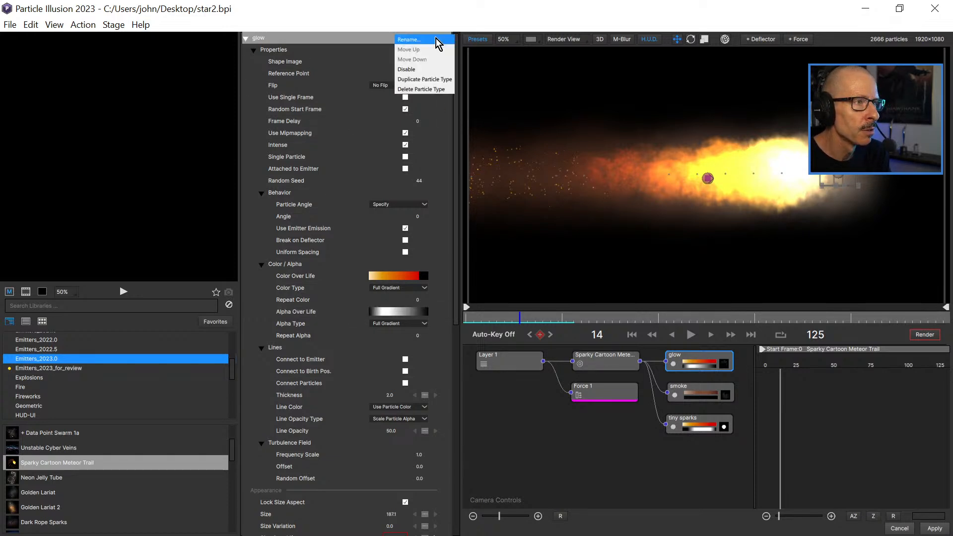
{"action": "left_click", "coordinate": [436, 78]}
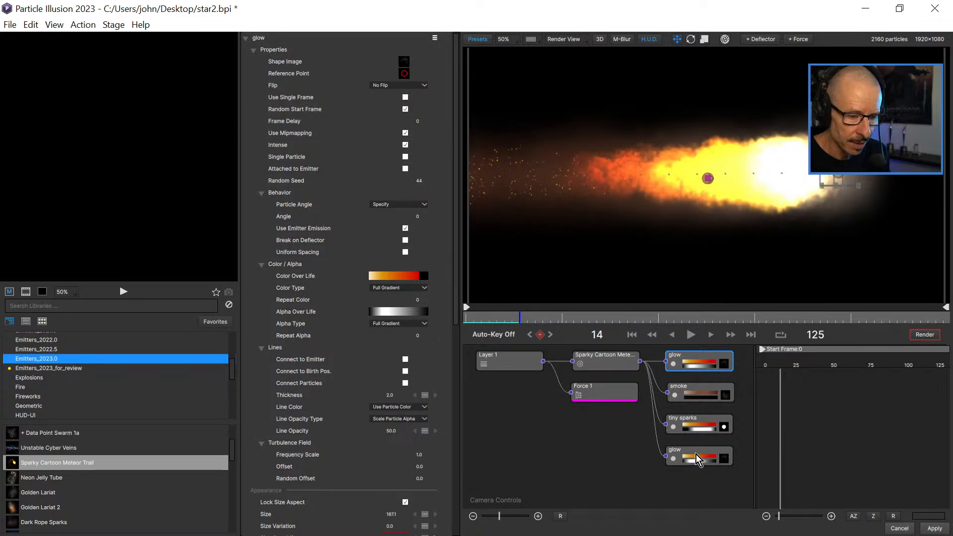
{"action": "double_click", "coordinate": [727, 460]}
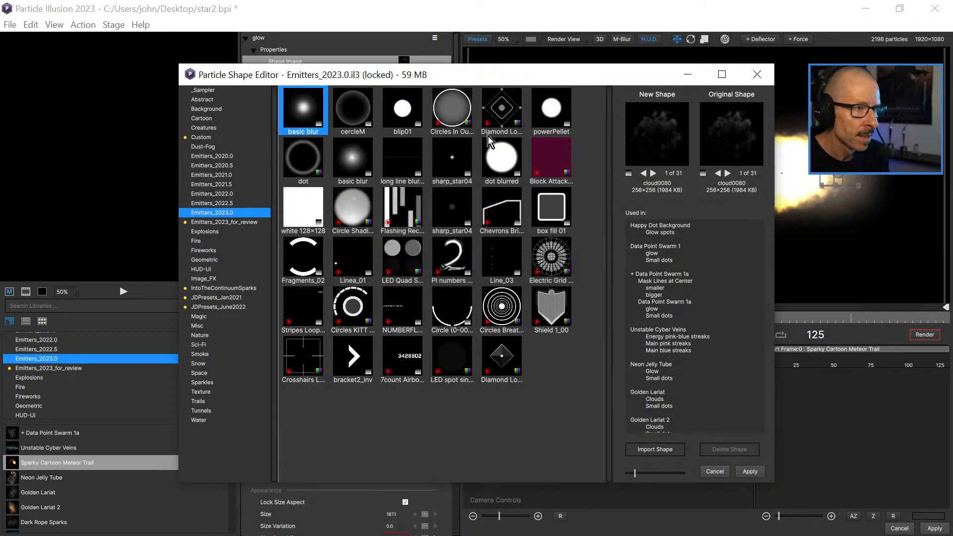
{"action": "left_click", "coordinate": [462, 155]}
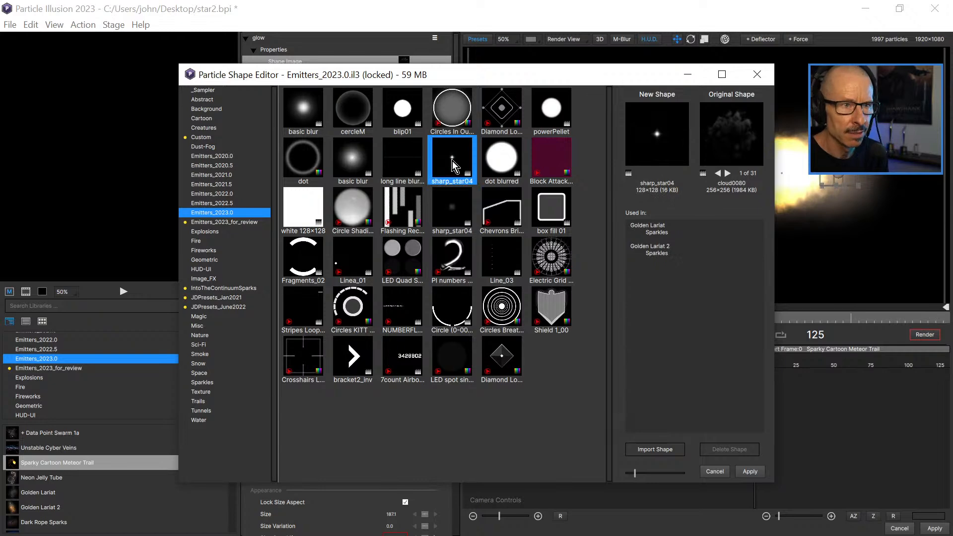
{"action": "left_click_drag", "start_coordinate": [540, 73], "coordinate": [489, 78]}
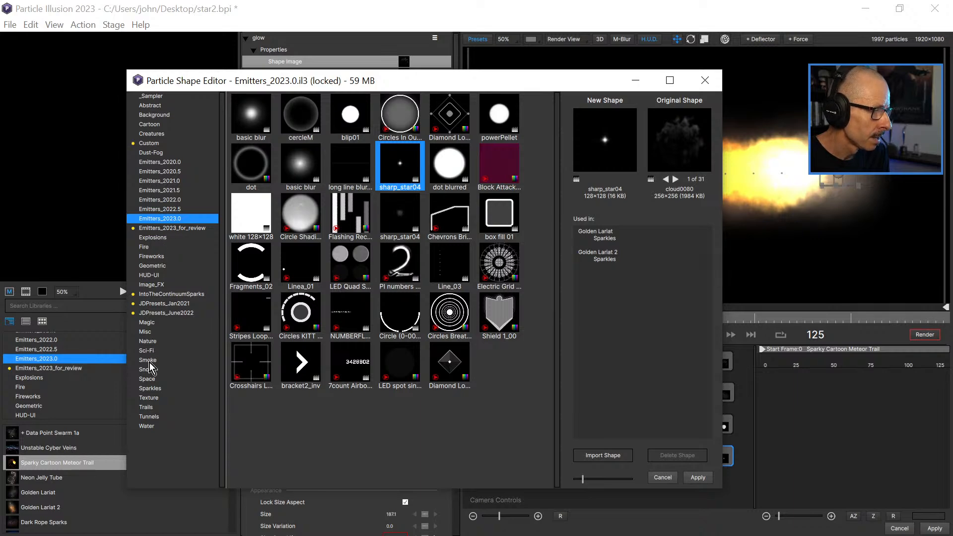
{"action": "left_click", "coordinate": [146, 332]}
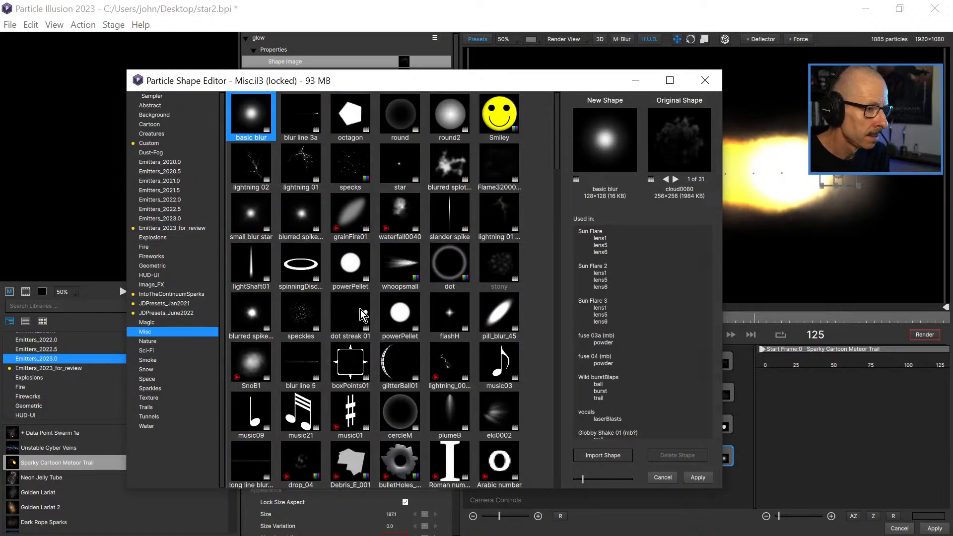
{"action": "left_click", "coordinate": [256, 359]}
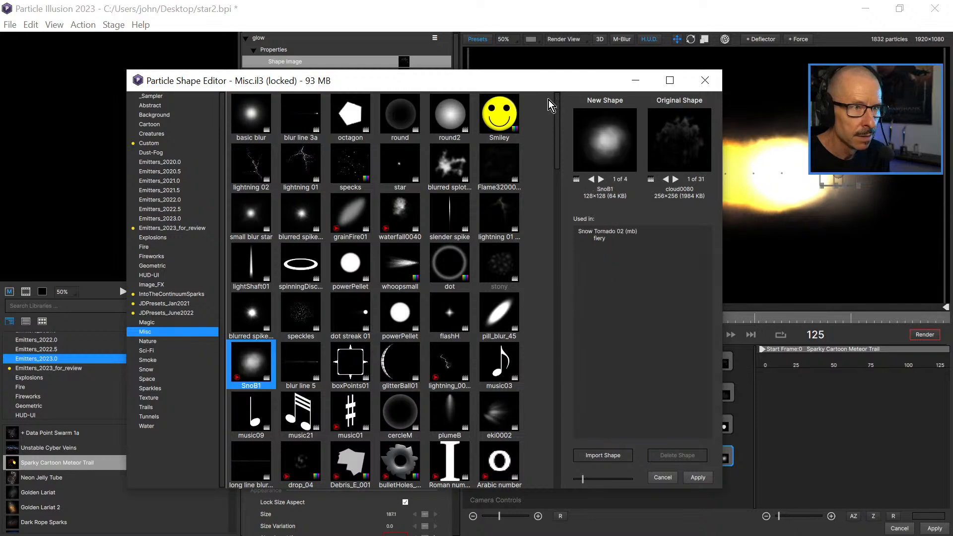
{"action": "left_click_drag", "start_coordinate": [385, 85], "coordinate": [406, 77]}
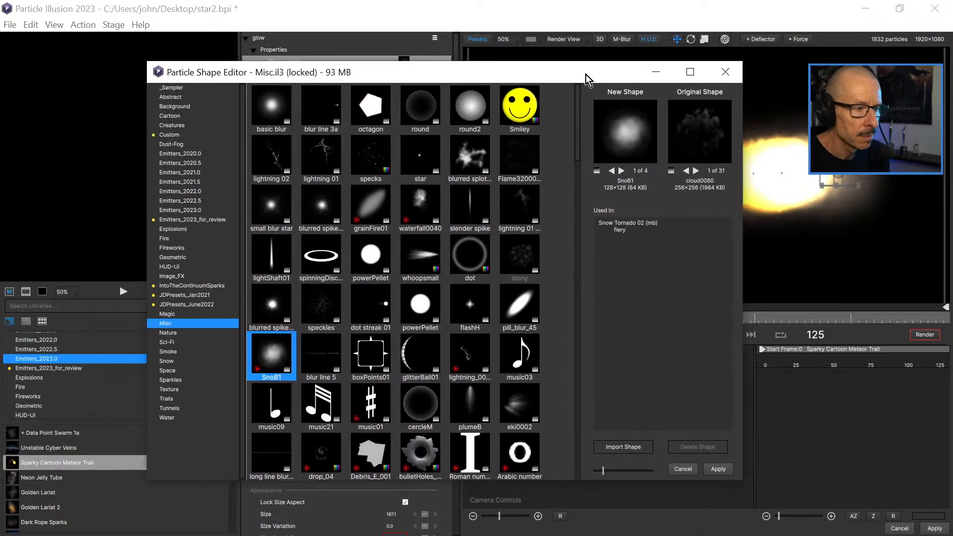
{"action": "left_click", "coordinate": [626, 134]}
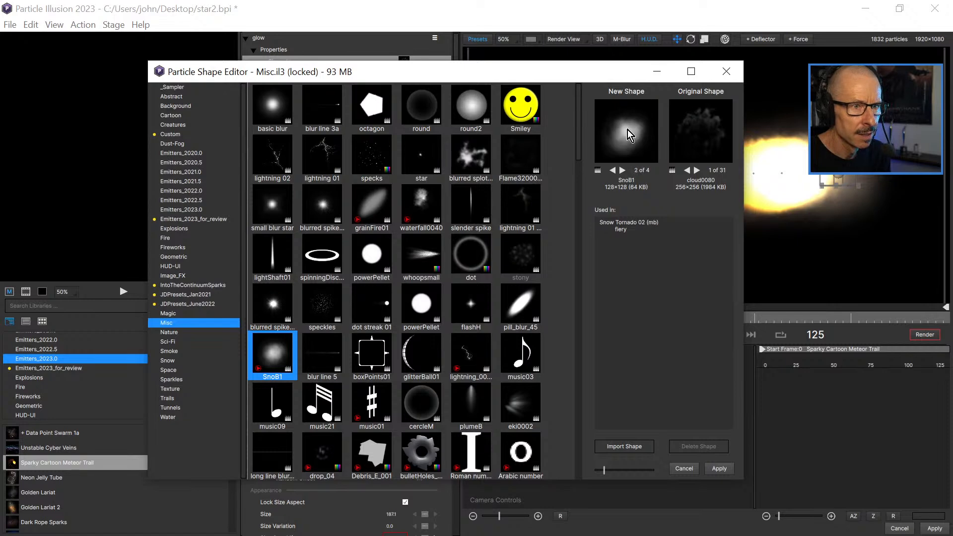
{"action": "left_click", "coordinate": [719, 468]}
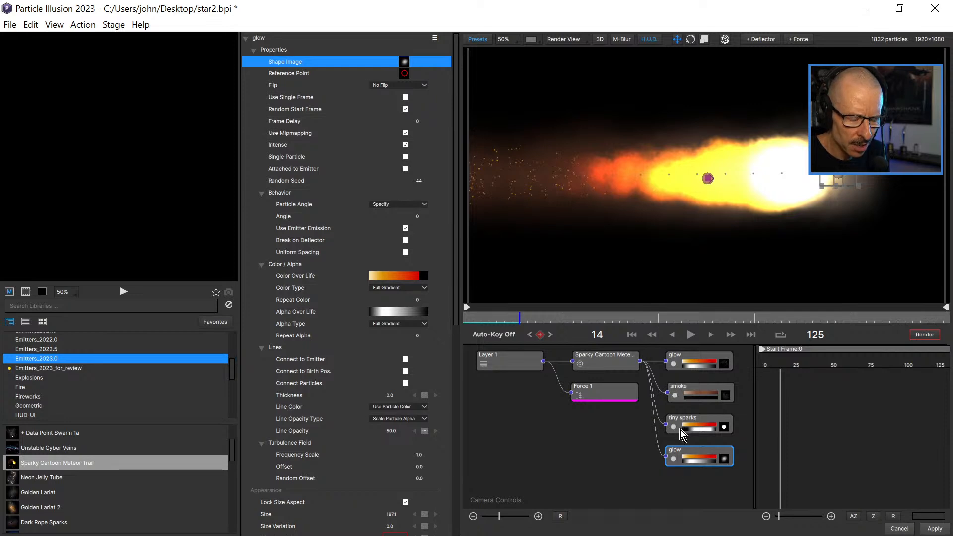
Disable the smoke, original glow and tiny sparks particle types to isolate the duplicated glow.
{"action": "left_click", "coordinate": [675, 397]}
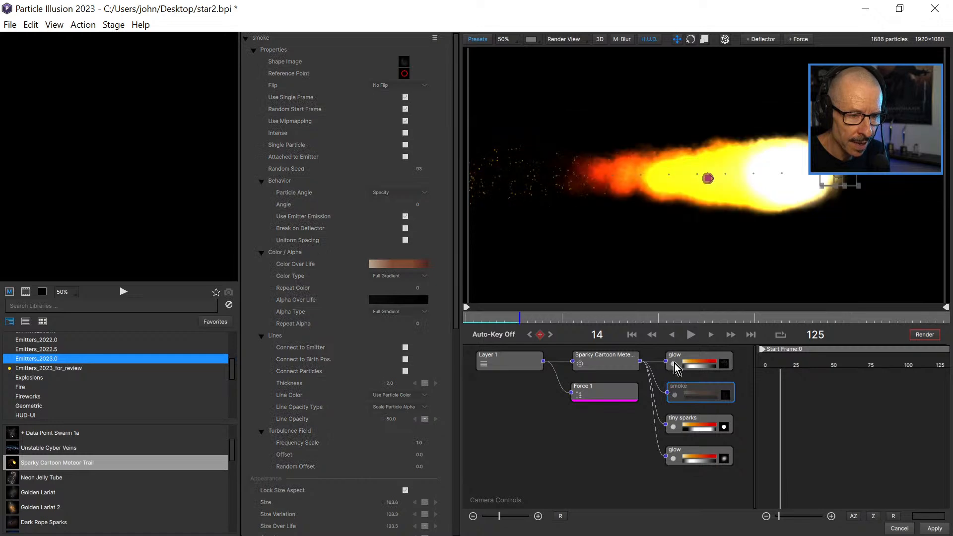
{"action": "left_click", "coordinate": [675, 363]}
{"action": "left_click", "coordinate": [674, 364]}
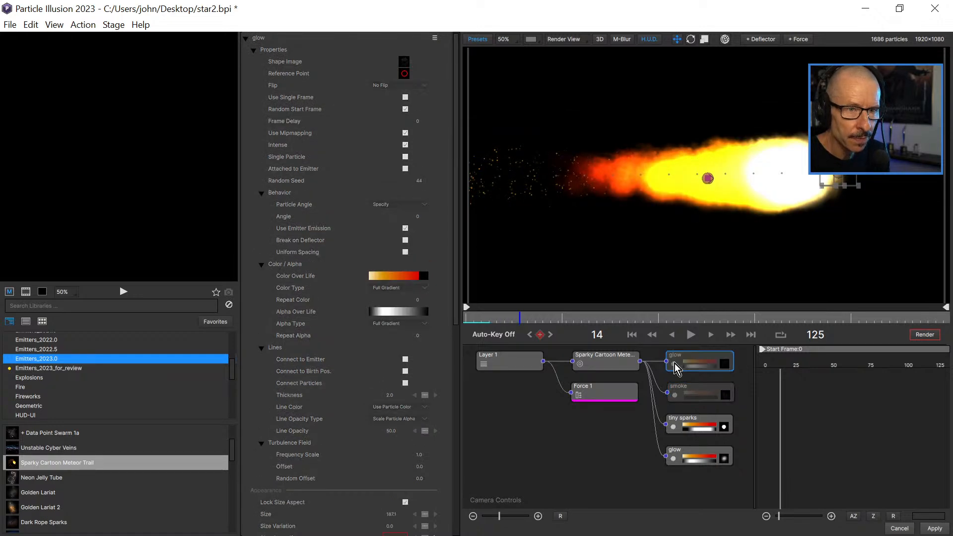
{"action": "left_click", "coordinate": [674, 428]}
{"action": "left_click", "coordinate": [674, 427]}
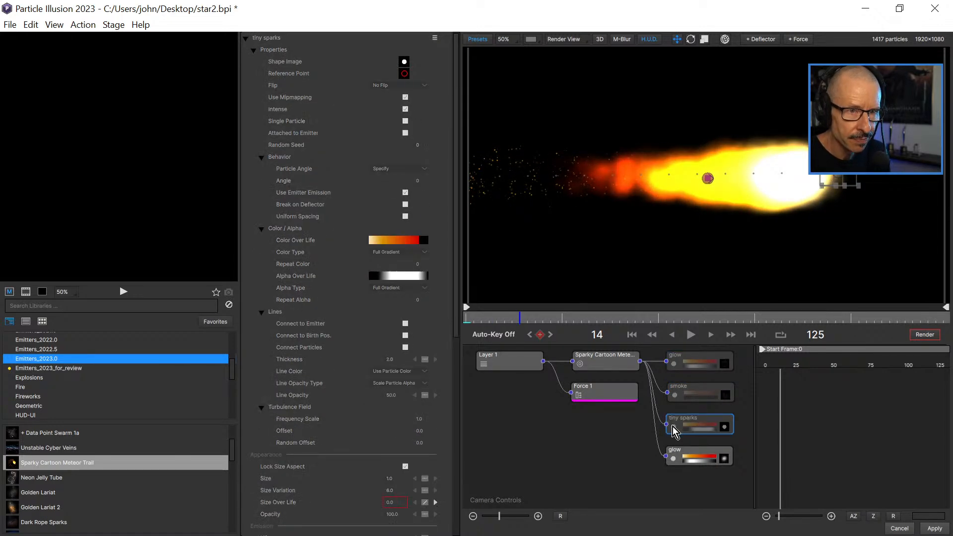
Rename the duplicated glow particle type to "Glow bits".
{"action": "left_click", "coordinate": [700, 461]}
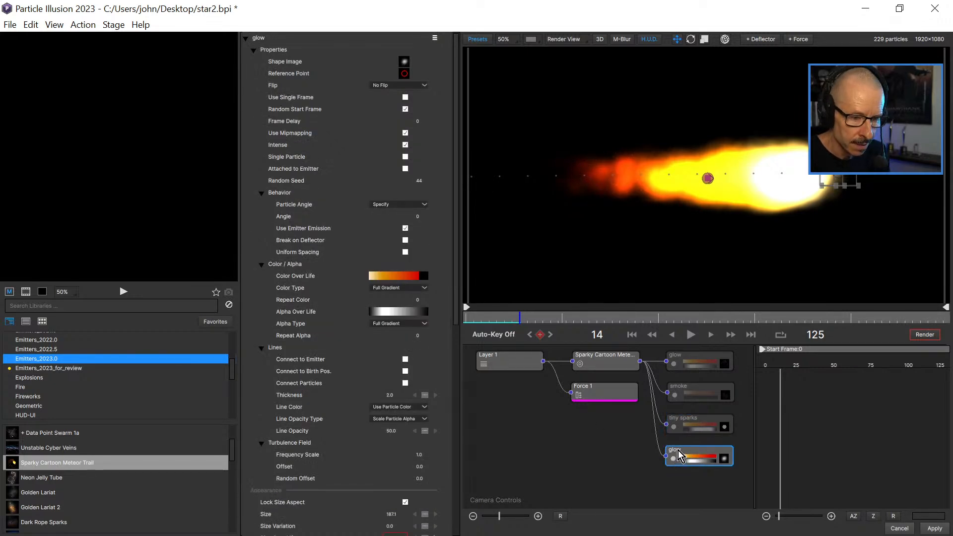
{"action": "double_click", "coordinate": [678, 451]}
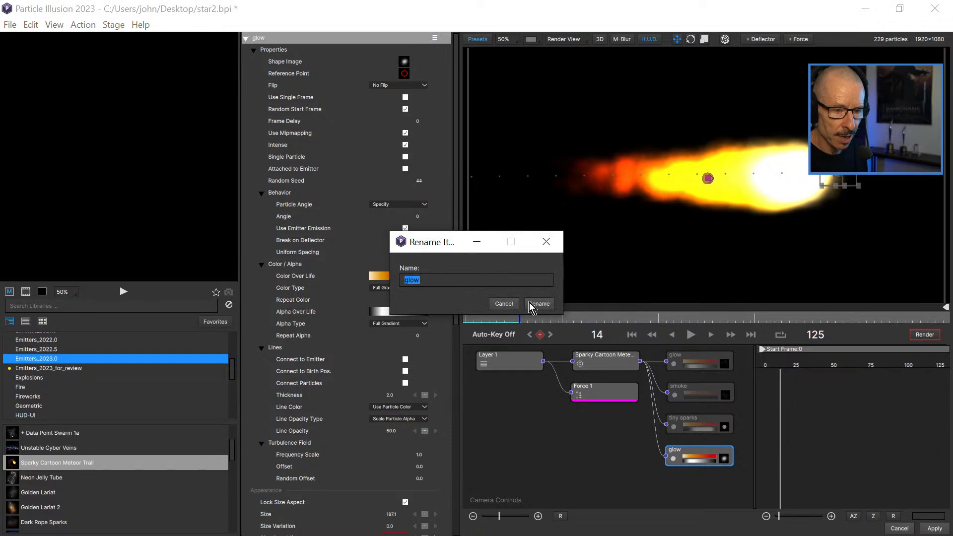
{"action": "type", "text": "Gl;ow"}
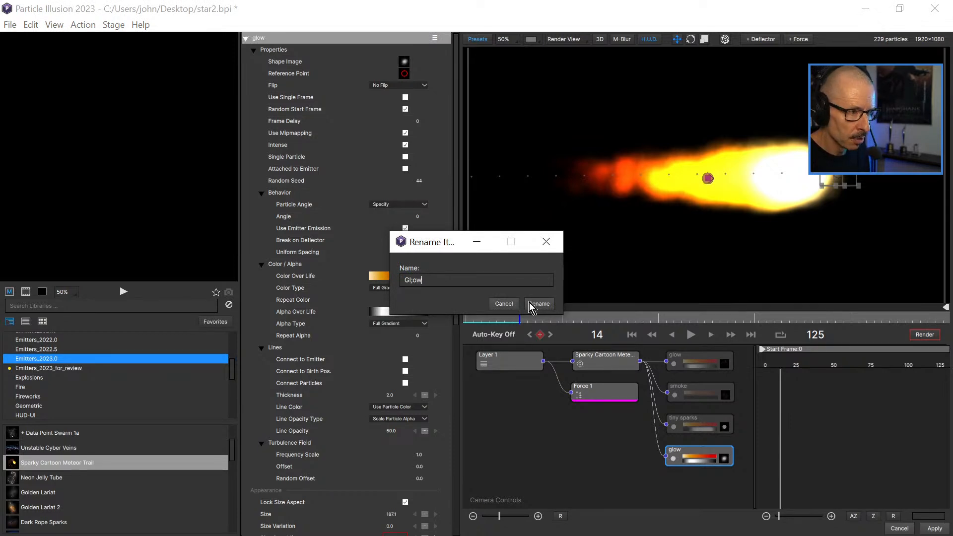
{"action": "key", "text": "BackSpace"}
{"action": "key", "text": "BackSpace"}
{"action": "key", "text": "BackSpace"}
{"action": "type", "text": "ow bits"}
{"action": "left_click", "coordinate": [539, 303]}
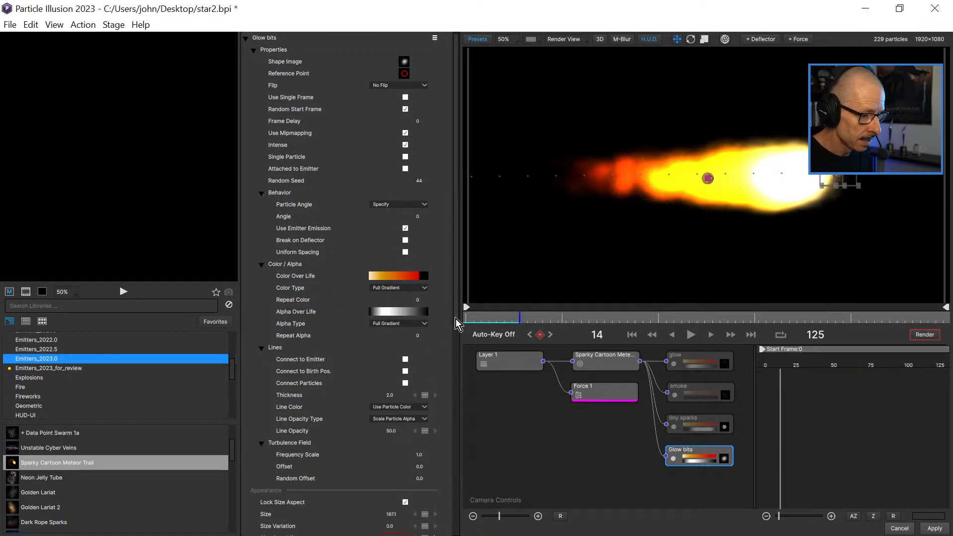
Set the Size of the Glow bits particles to 20.
{"action": "left_click_drag", "start_coordinate": [457, 284], "coordinate": [451, 409]}
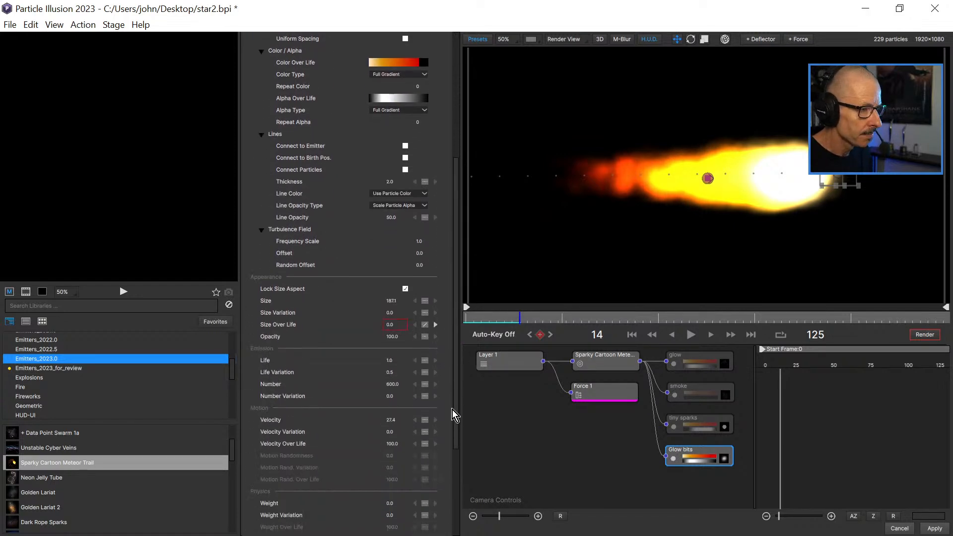
{"action": "left_click", "coordinate": [392, 302]}
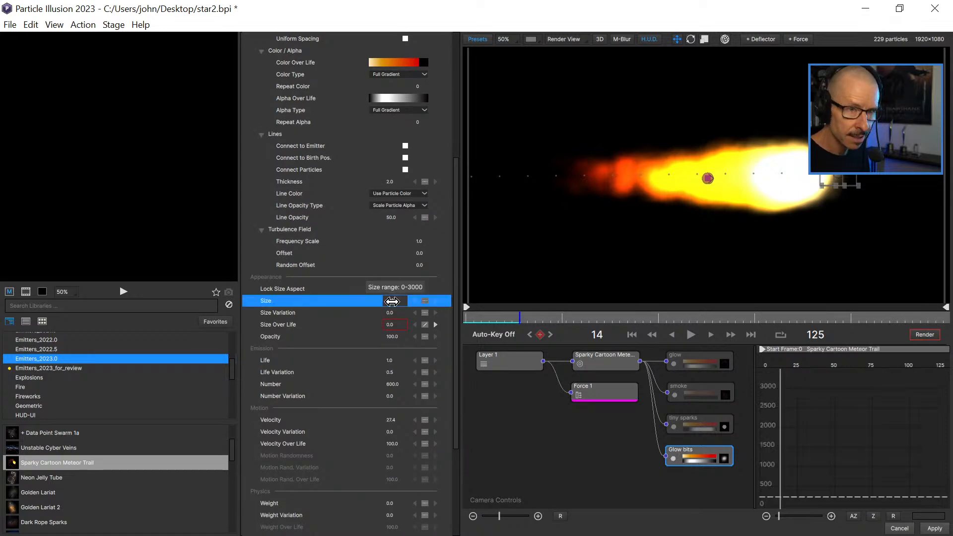
{"action": "type", "text": "20"}
{"action": "key", "text": "Return"}
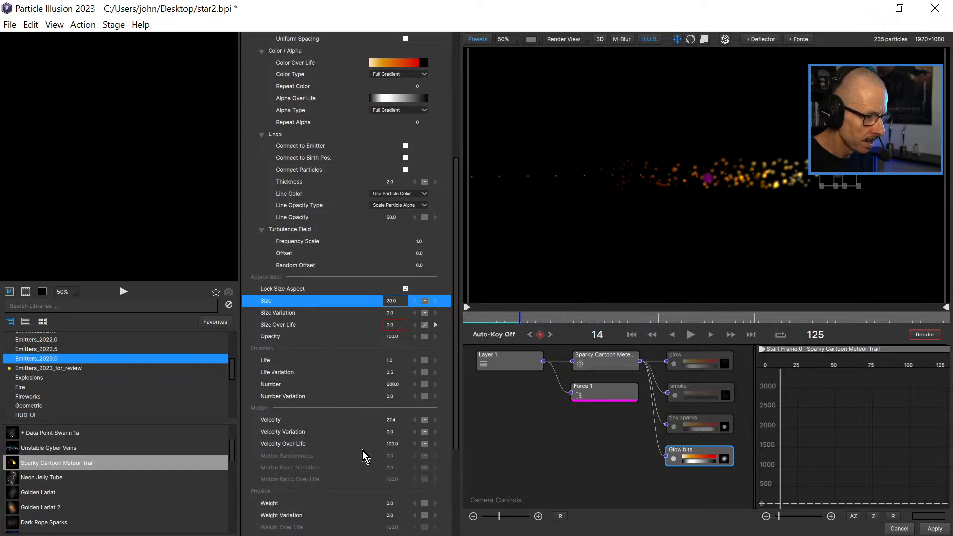
Raise the Weight of the Glow bits particles to 57 and play the animation to check their motion.
{"action": "left_click_drag", "start_coordinate": [454, 279], "coordinate": [519, 324]}
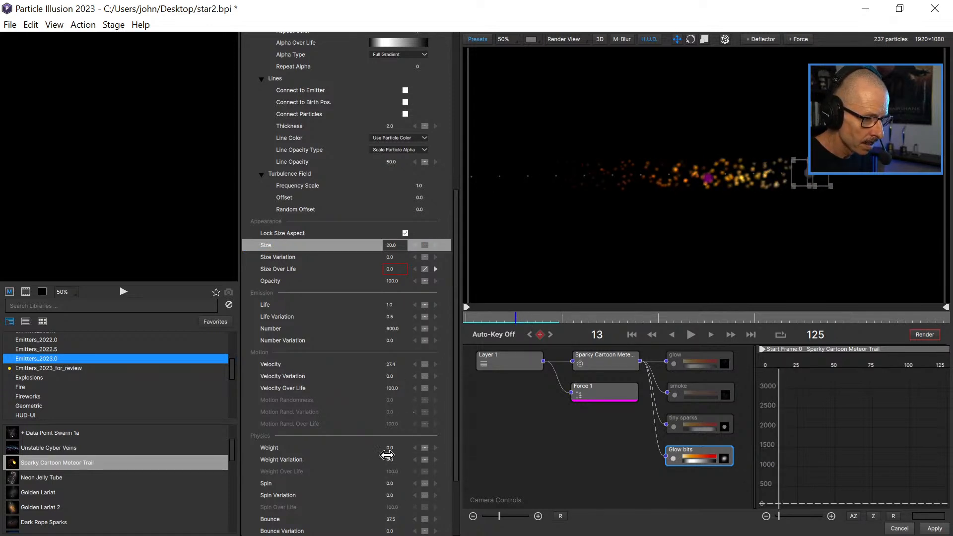
{"action": "left_click_drag", "start_coordinate": [390, 448], "coordinate": [409, 448]}
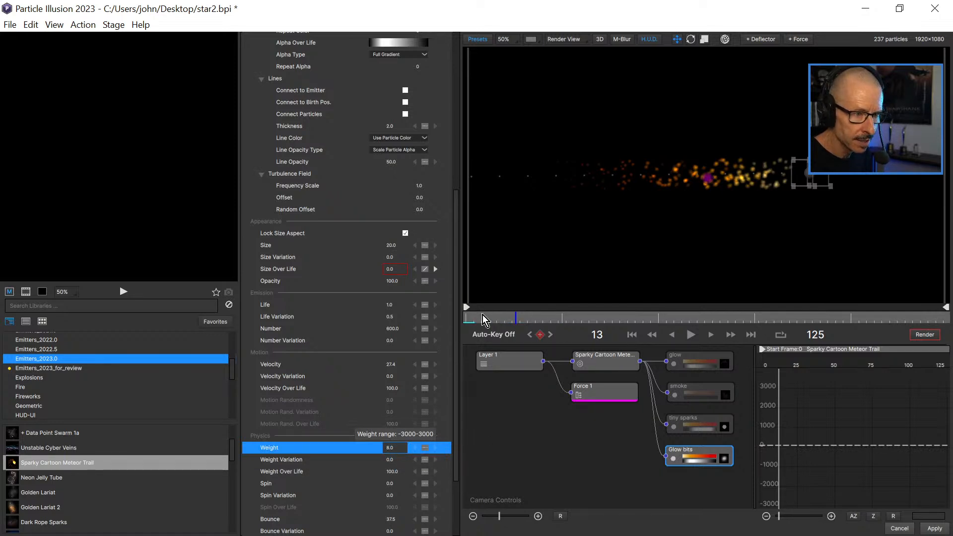
{"action": "left_click", "coordinate": [690, 335]}
{"action": "key", "text": "space"}
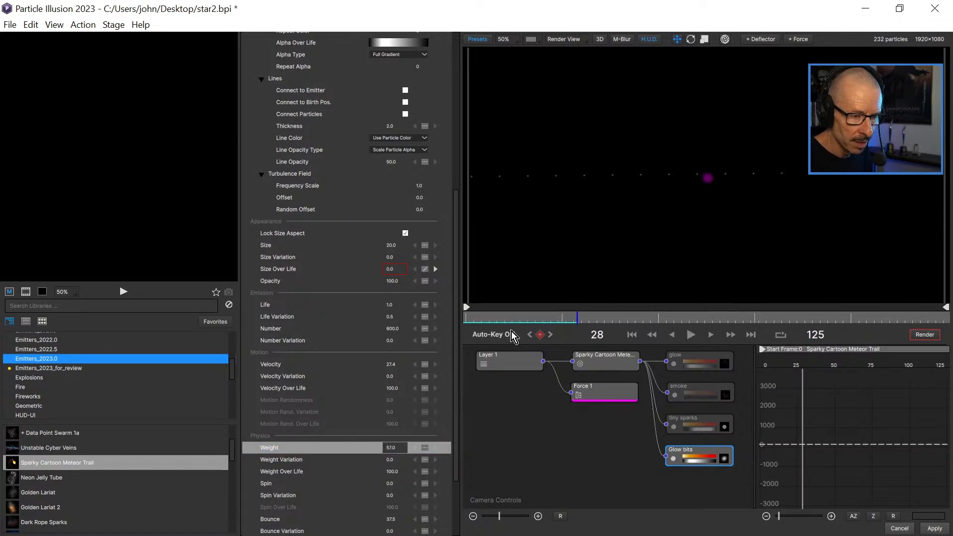
Return to frame 5, check the Sparky Cartoon Meteor Trail emitter's Weight setting, and reselect Glow bits.
{"action": "left_click", "coordinate": [488, 316]}
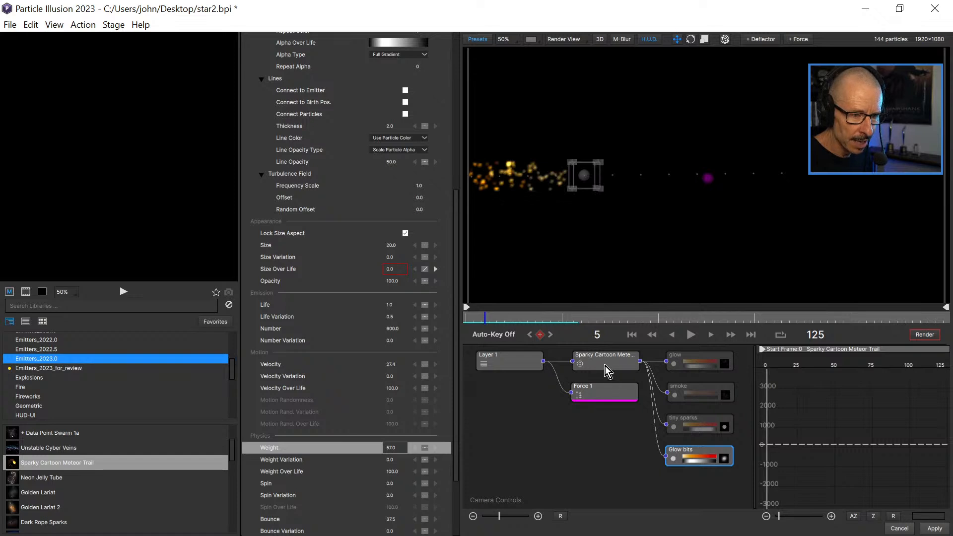
{"action": "left_click", "coordinate": [600, 364]}
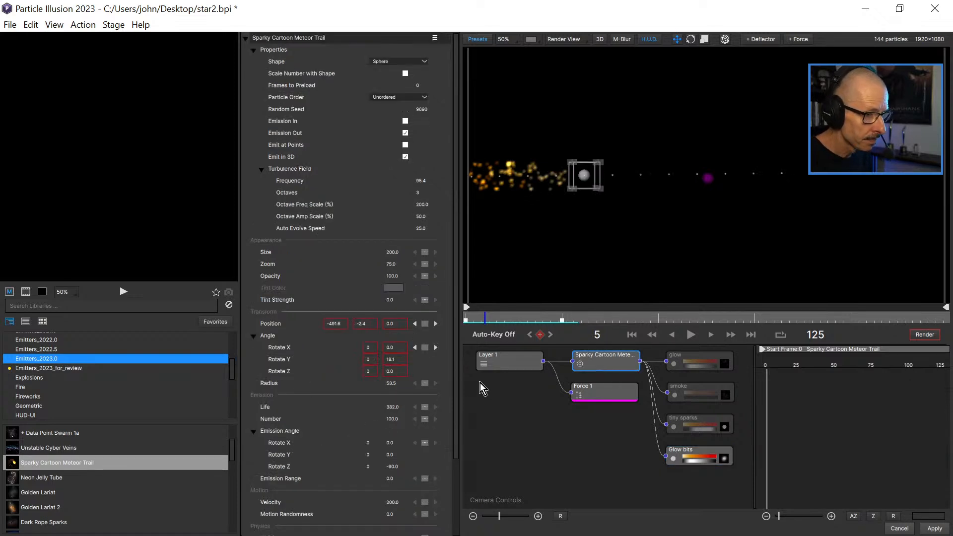
{"action": "left_click_drag", "start_coordinate": [454, 375], "coordinate": [458, 466]}
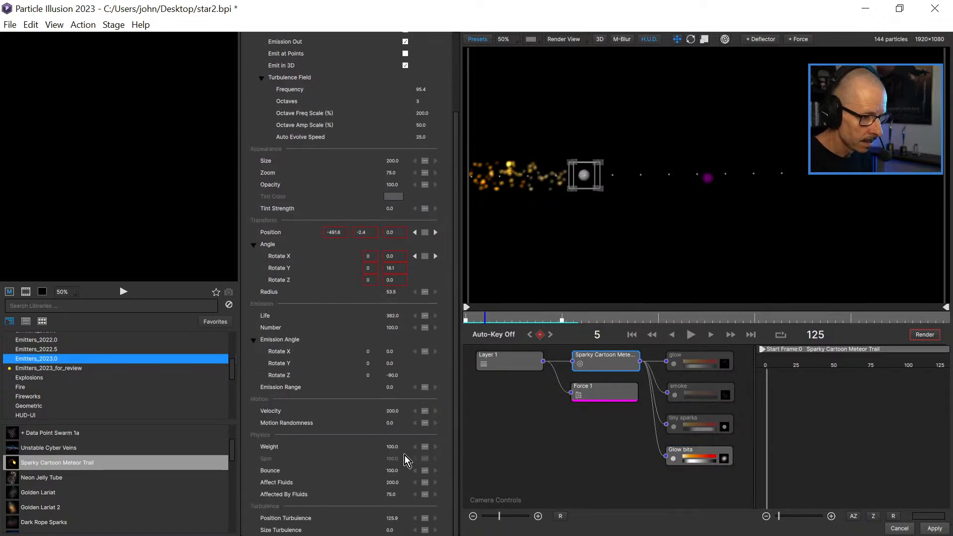
{"action": "left_click", "coordinate": [696, 456]}
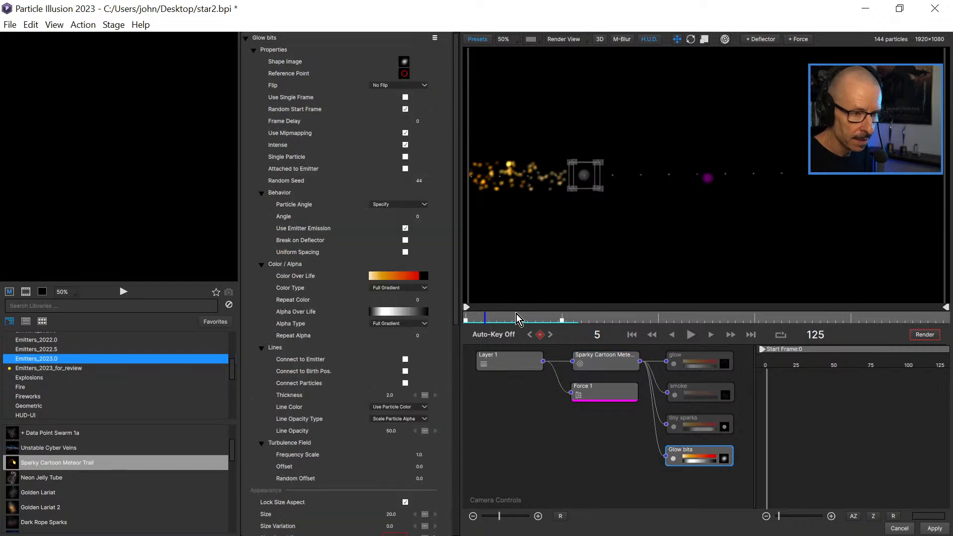
Preview the motion up to frame 11, then recolour the starting stop of Glow bits' Color Over Life gradient to bright orange.
{"action": "key", "text": "space"}
{"action": "left_click_drag", "start_coordinate": [534, 319], "coordinate": [510, 323]}
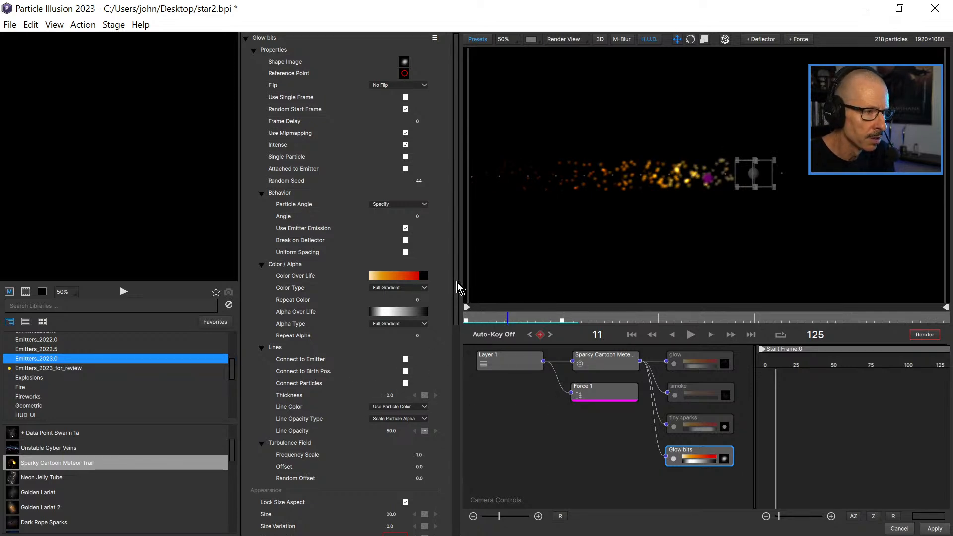
{"action": "left_click", "coordinate": [392, 277]}
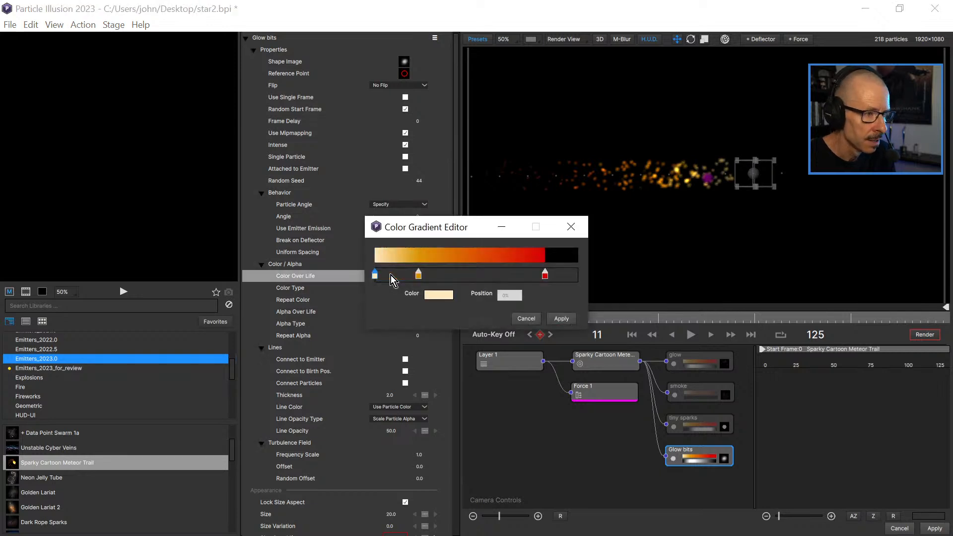
{"action": "left_click", "coordinate": [374, 275]}
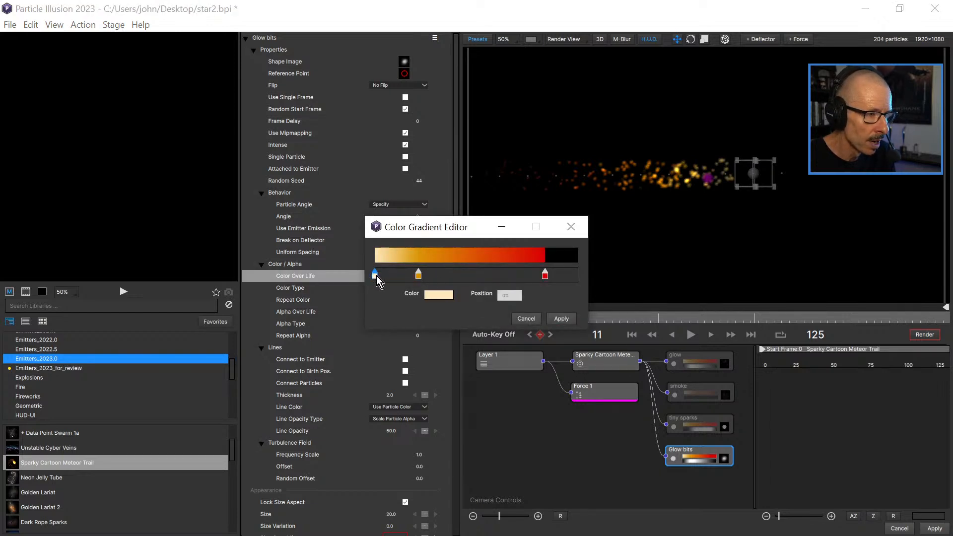
{"action": "left_click_drag", "start_coordinate": [420, 276], "coordinate": [402, 278]}
{"action": "left_click", "coordinate": [374, 275]}
{"action": "double_click", "coordinate": [375, 276]}
{"action": "left_click", "coordinate": [427, 228]}
{"action": "left_click", "coordinate": [542, 355]}
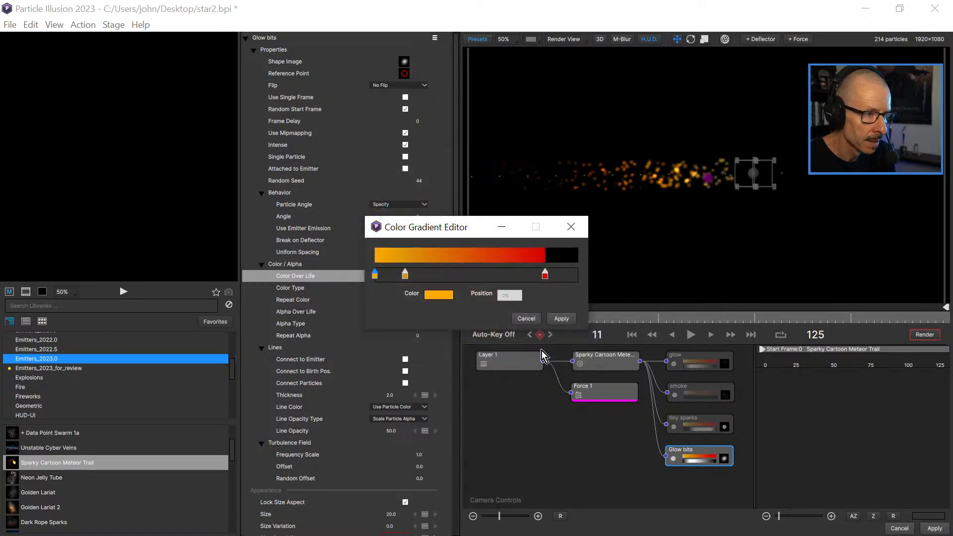
Delete the gradient's middle orange stop, move the red stop to the very end, and apply the gradient.
{"action": "left_click", "coordinate": [405, 277]}
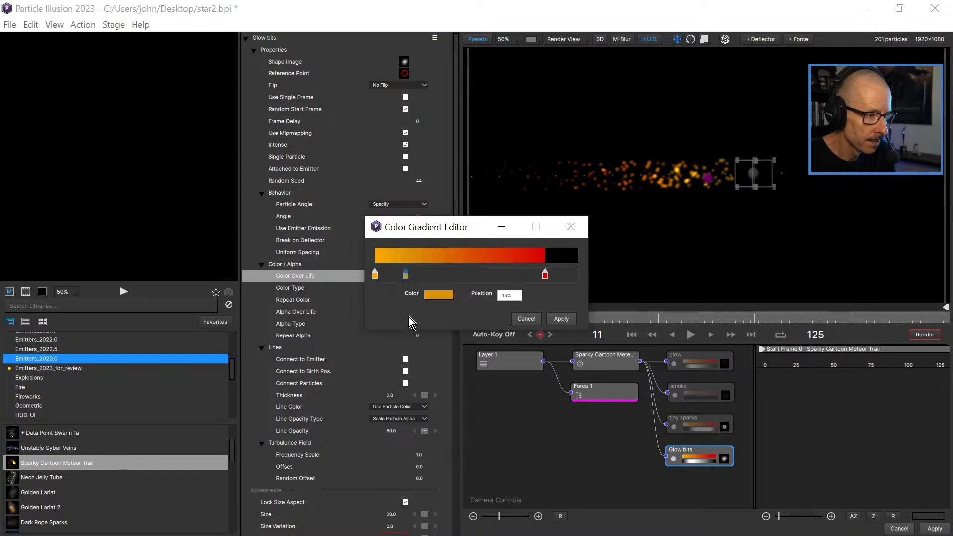
{"action": "key", "text": "Delete"}
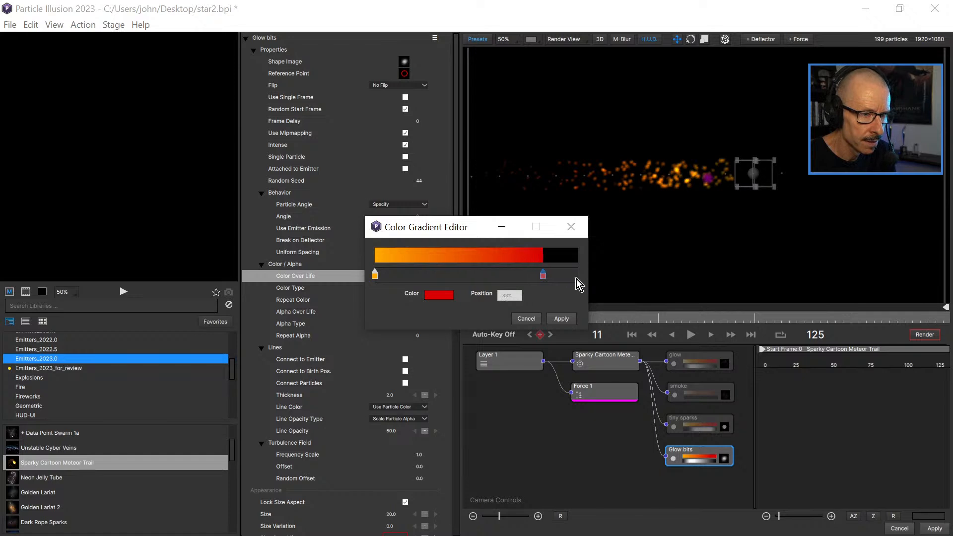
{"action": "left_click", "coordinate": [577, 276]}
{"action": "left_click", "coordinate": [568, 320]}
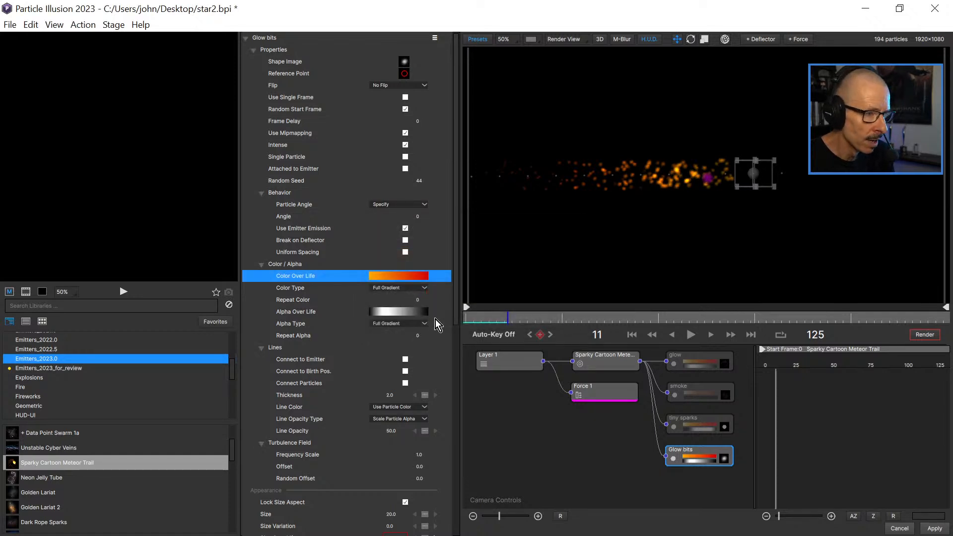
Try the blip01 shape from Emitters_2023.0 as the Glow bits particle image.
{"action": "left_click", "coordinate": [725, 460]}
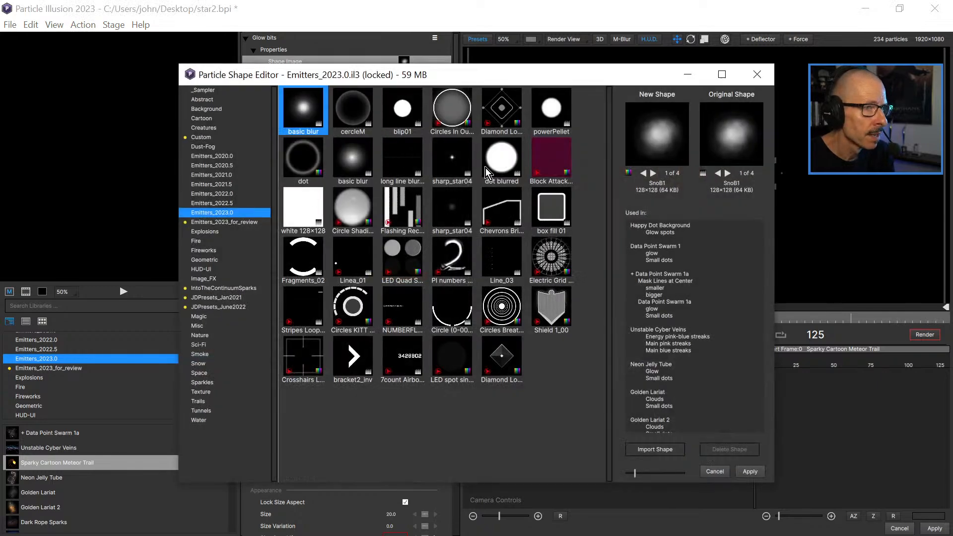
{"action": "left_click", "coordinate": [410, 112]}
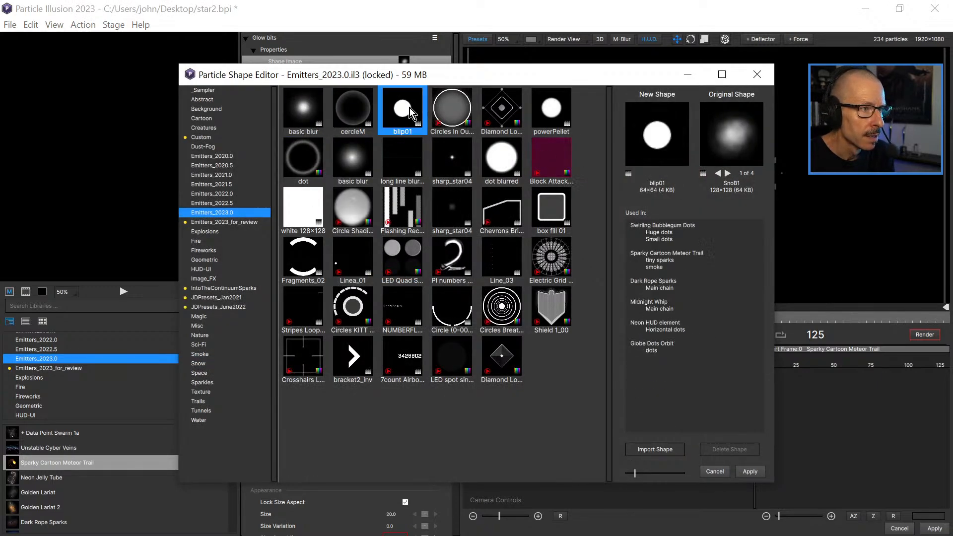
{"action": "left_click", "coordinate": [762, 472]}
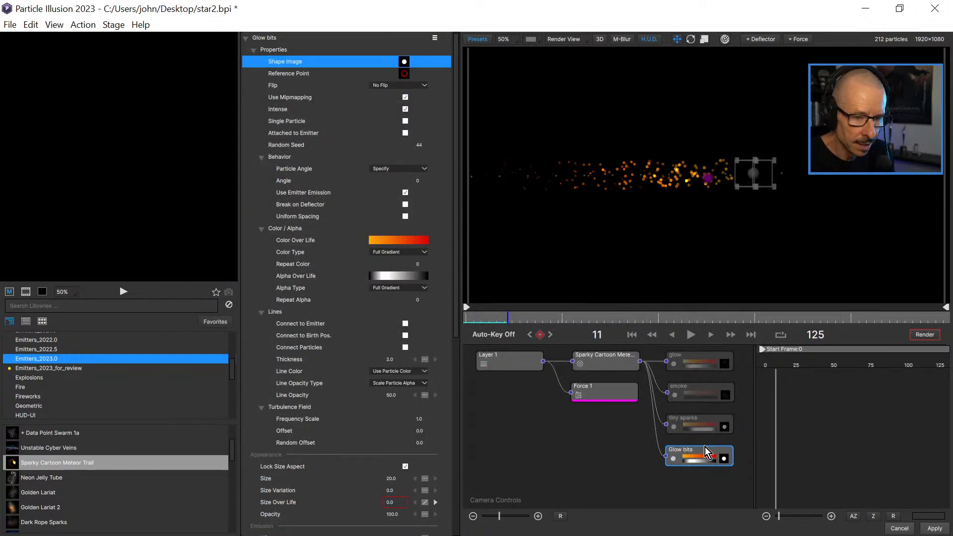
Try the dot blurred shape for the Glow bits particles with their Size reduced to 9.
{"action": "left_click", "coordinate": [724, 460]}
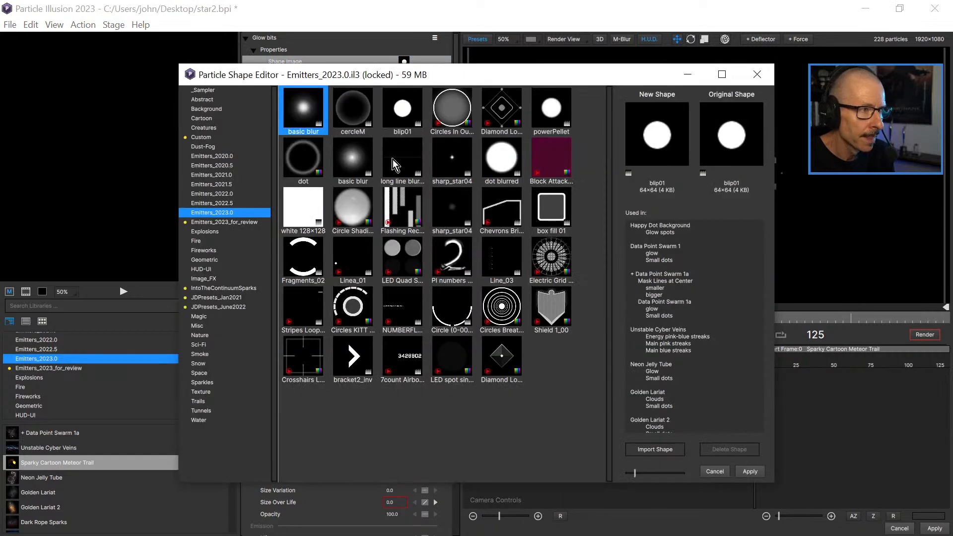
{"action": "left_click", "coordinate": [505, 159]}
{"action": "left_click", "coordinate": [745, 472]}
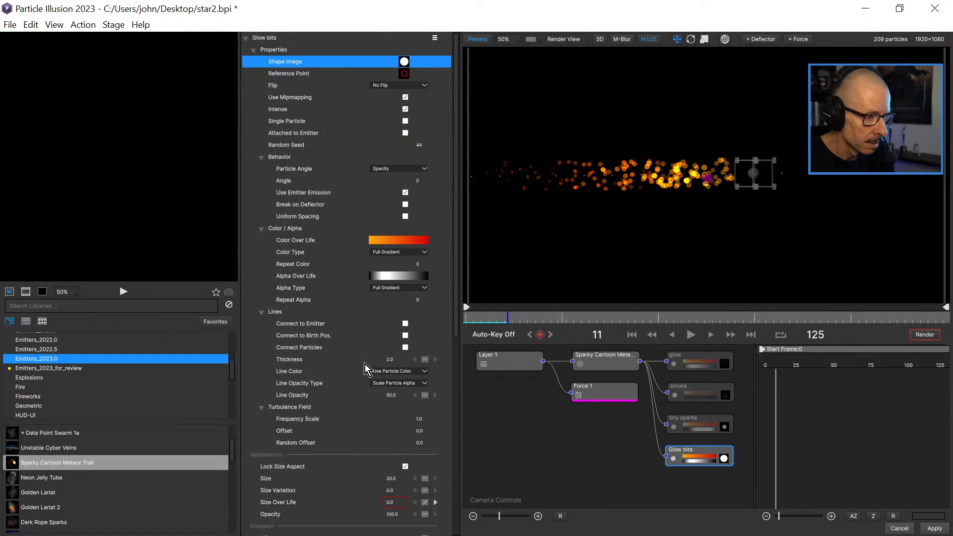
{"action": "left_click", "coordinate": [386, 479]}
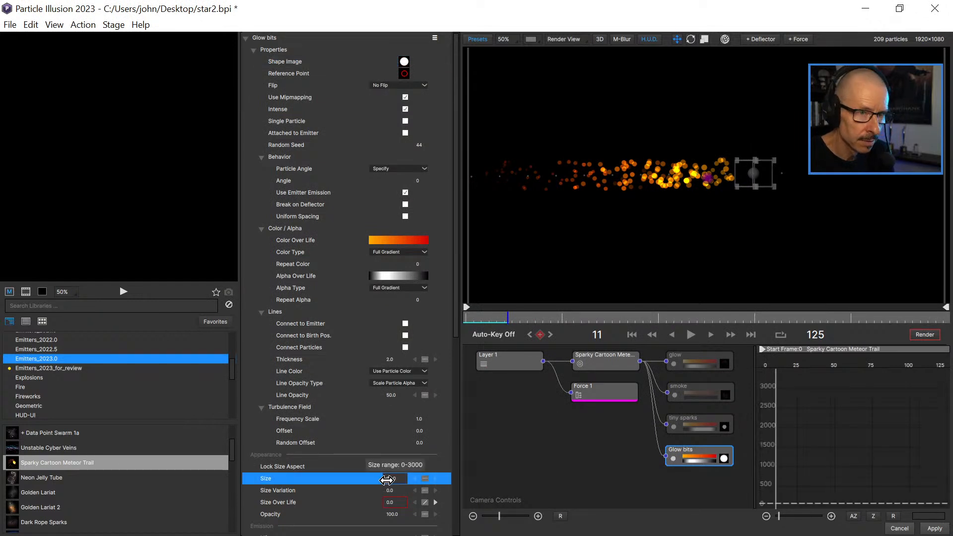
{"action": "left_click_drag", "start_coordinate": [370, 483], "coordinate": [373, 481]}
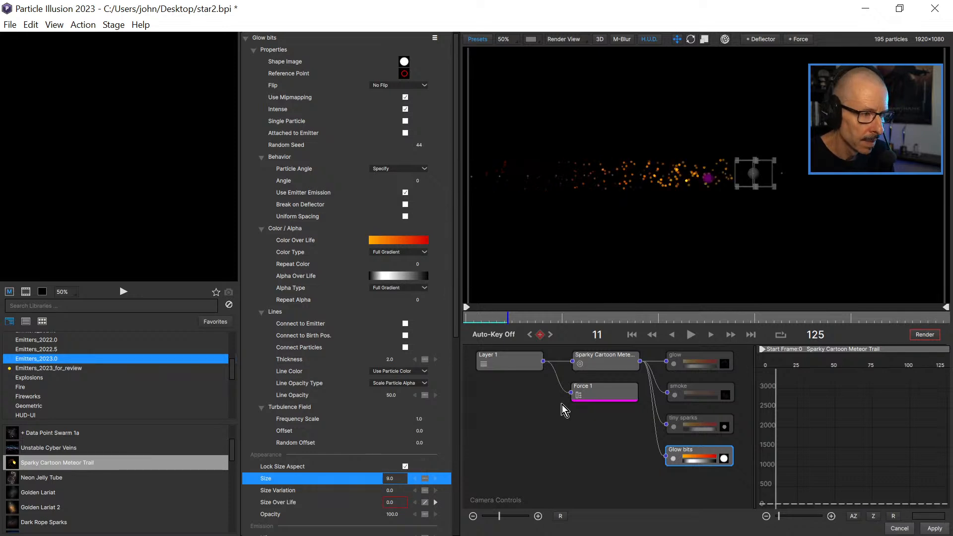
Assign the blurred spikey star darker shape from the Abstract library to Glow bits and set its Size to 25.
{"action": "left_click", "coordinate": [725, 459]}
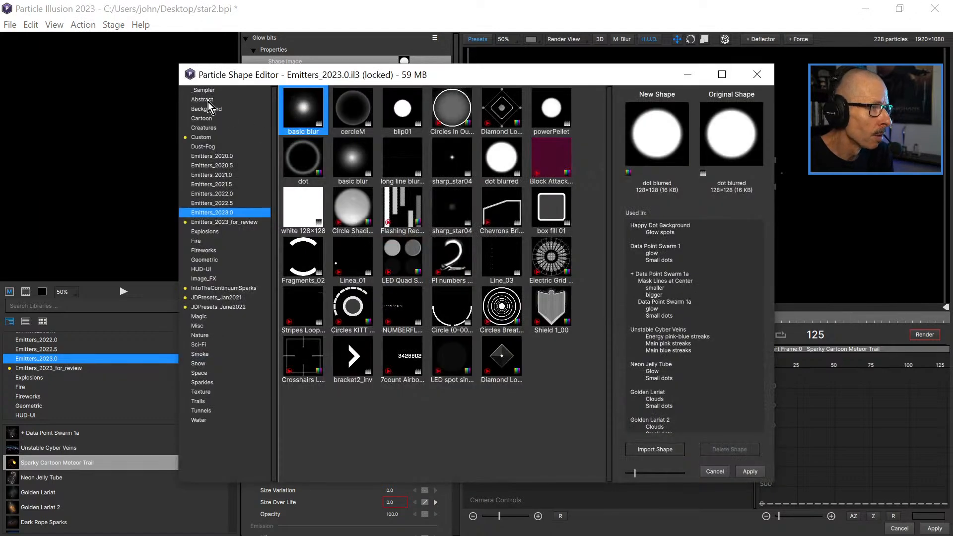
{"action": "left_click", "coordinate": [208, 100]}
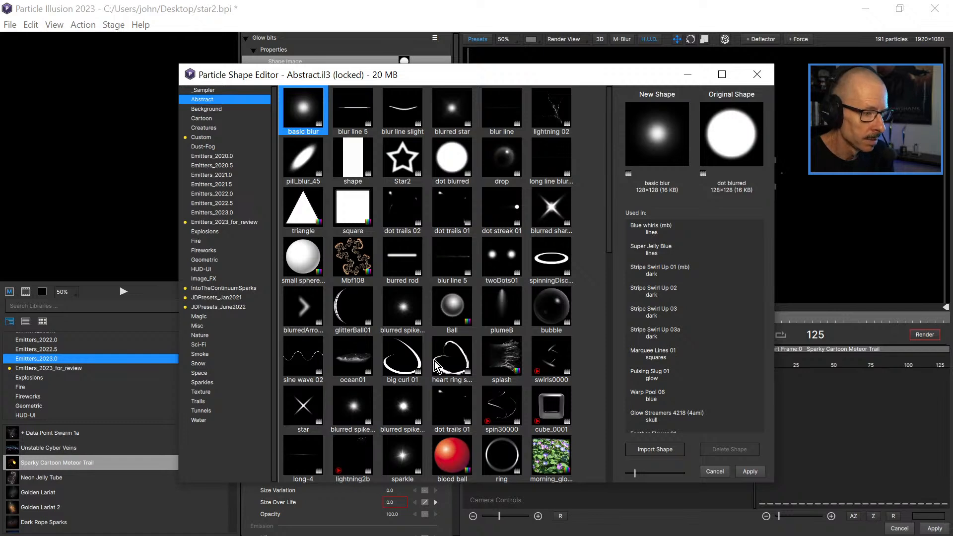
{"action": "left_click", "coordinate": [353, 408]}
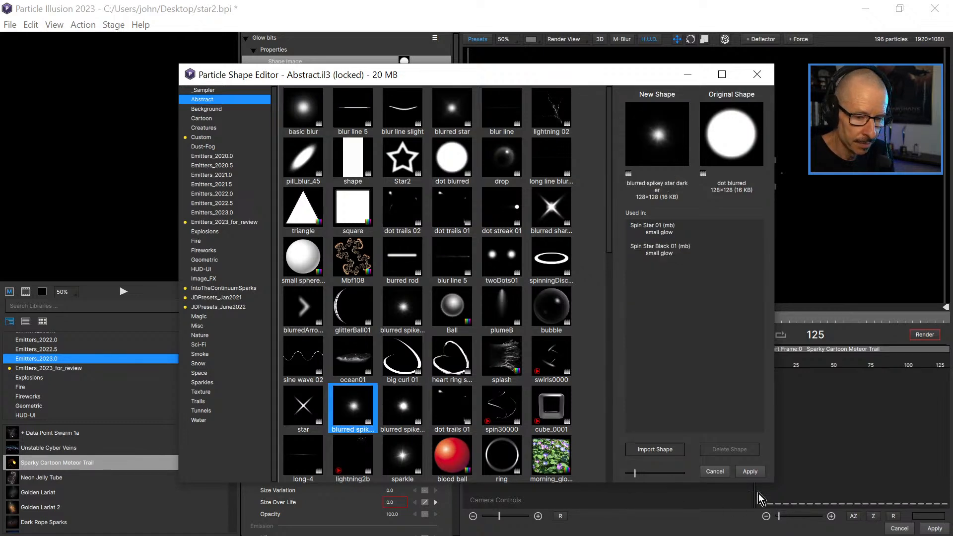
{"action": "left_click", "coordinate": [752, 472]}
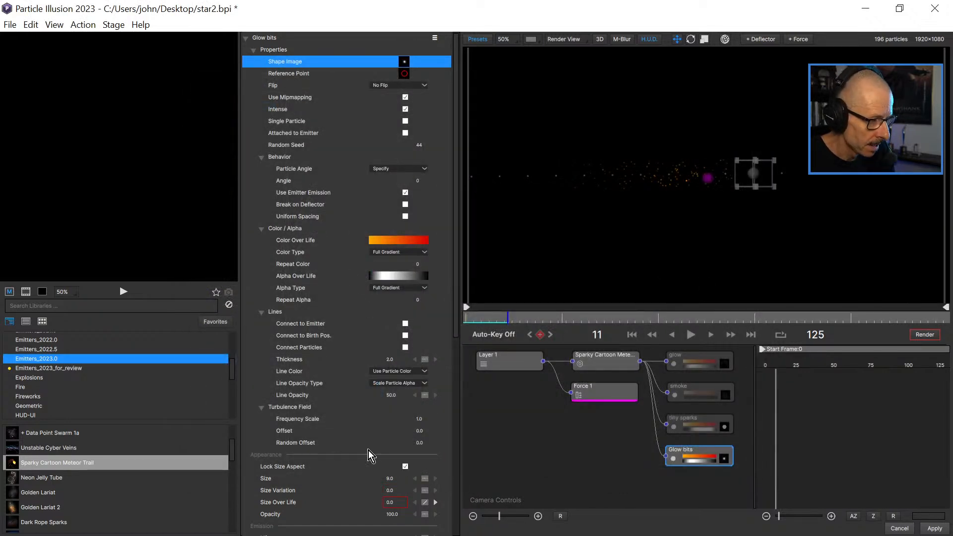
{"action": "left_click_drag", "start_coordinate": [396, 479], "coordinate": [392, 478]}
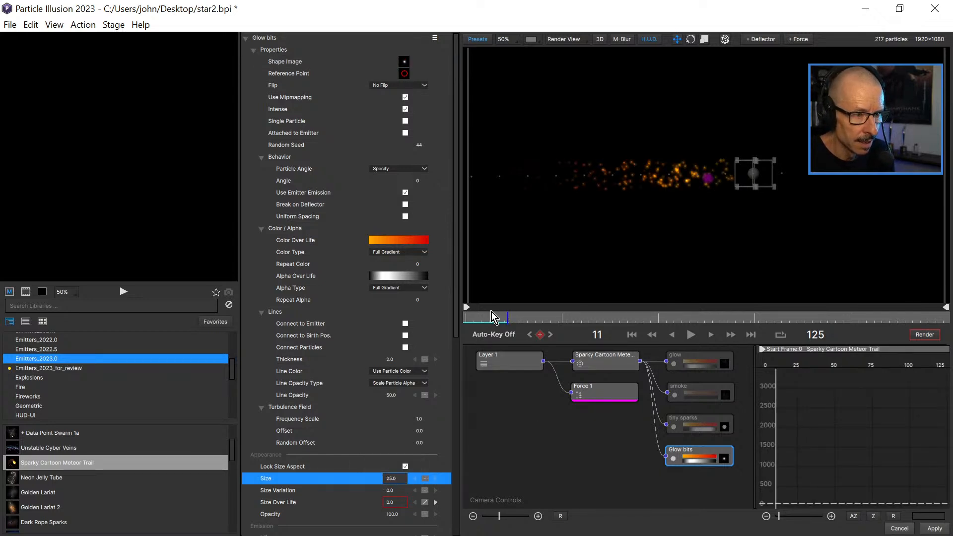
Play the animation from the start to check the star-shaped Glow bits, then inspect them at frame 10.
{"action": "left_click_drag", "start_coordinate": [501, 311], "coordinate": [462, 313]}
{"action": "left_click", "coordinate": [690, 334]}
{"action": "left_click", "coordinate": [691, 334]}
{"action": "left_click_drag", "start_coordinate": [530, 324], "coordinate": [508, 323]}
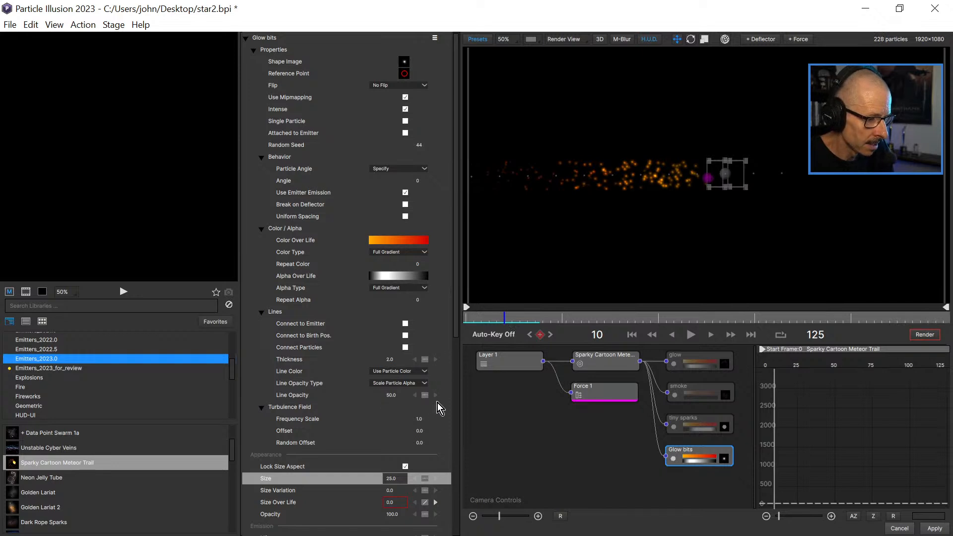
Set the Velocity Variation of Glow bits to 65, play from the start, and inspect the trail at frame 11.
{"action": "left_click_drag", "start_coordinate": [455, 327], "coordinate": [462, 432]}
{"action": "left_click_drag", "start_coordinate": [390, 420], "coordinate": [424, 434]}
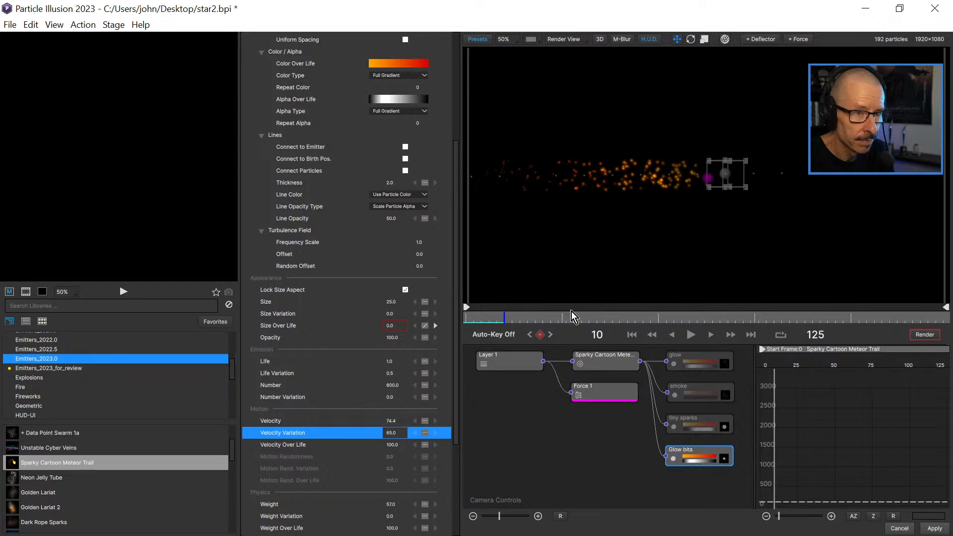
{"action": "left_click_drag", "start_coordinate": [494, 322], "coordinate": [468, 318]}
{"action": "left_click", "coordinate": [690, 335]}
{"action": "left_click", "coordinate": [689, 336]}
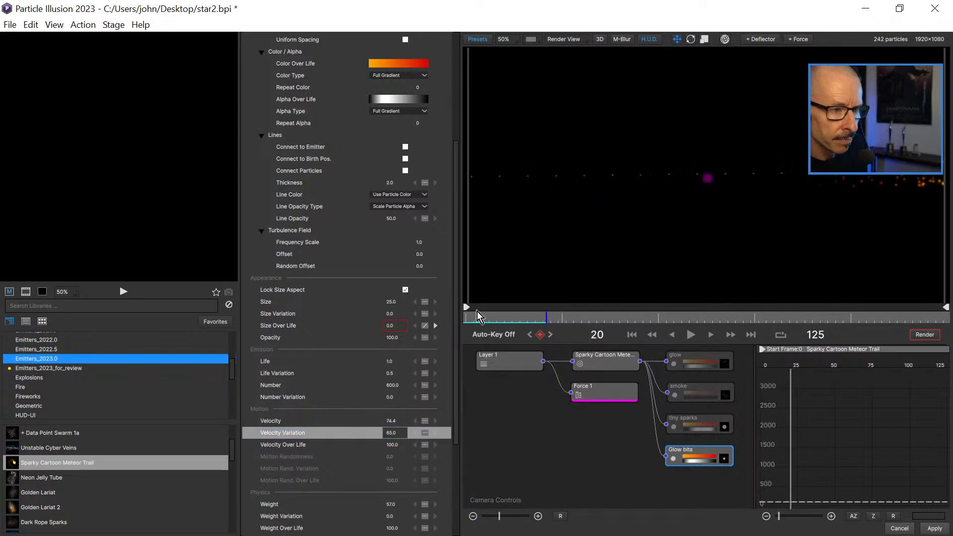
{"action": "left_click_drag", "start_coordinate": [484, 323], "coordinate": [507, 314]}
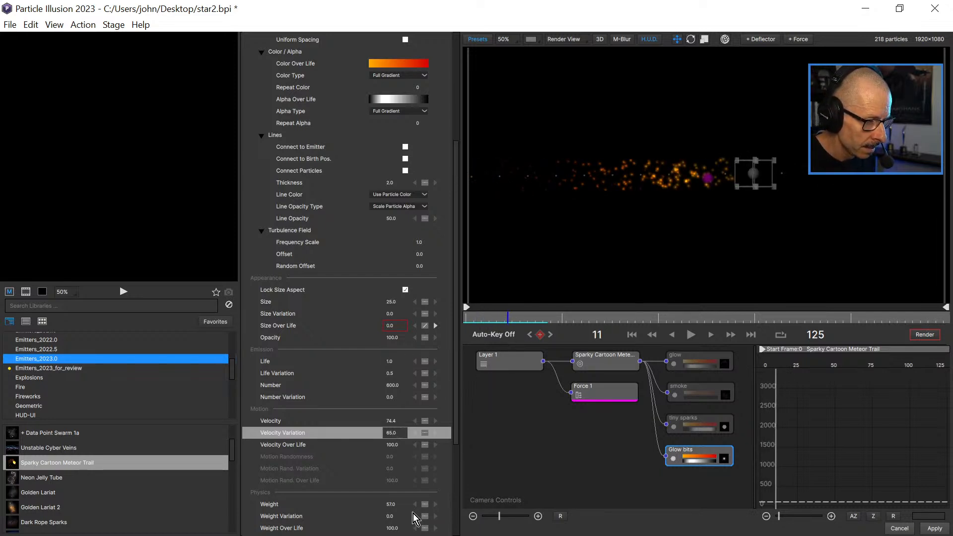
Switch Glow bits' Position Turb. Over Life to constant interpolation and set it to 100.
{"action": "scroll", "coordinate": [457, 335], "scroll_direction": "down", "scroll_amount": 5}
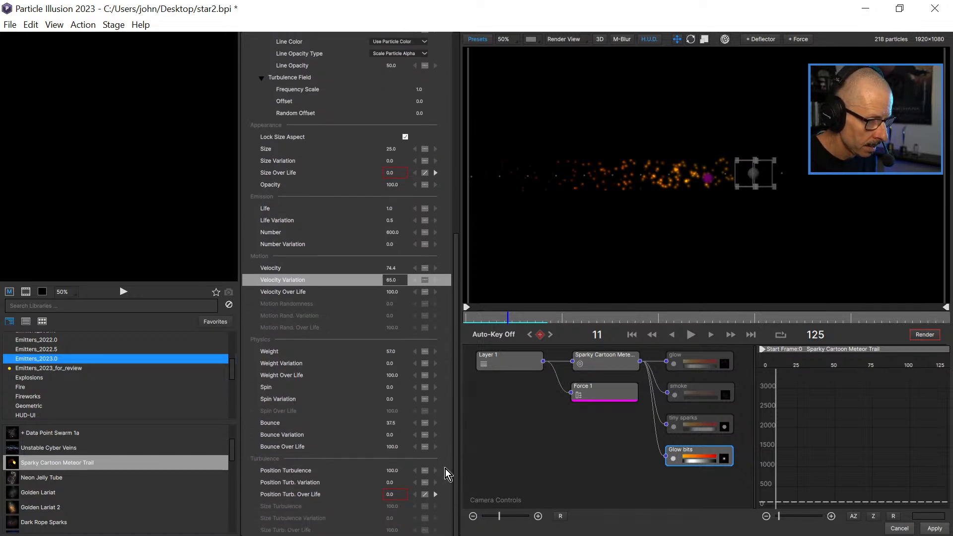
{"action": "left_click", "coordinate": [424, 494]}
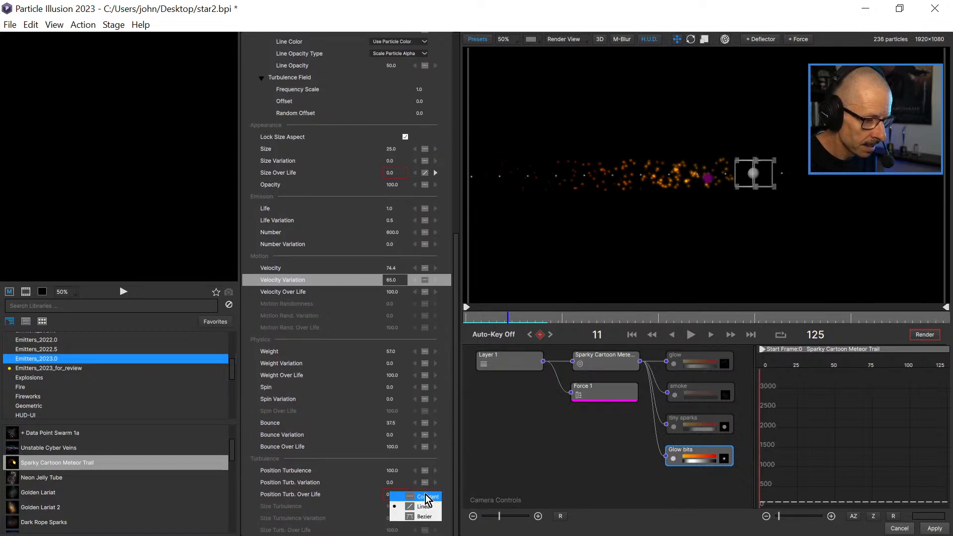
{"action": "left_click", "coordinate": [427, 497]}
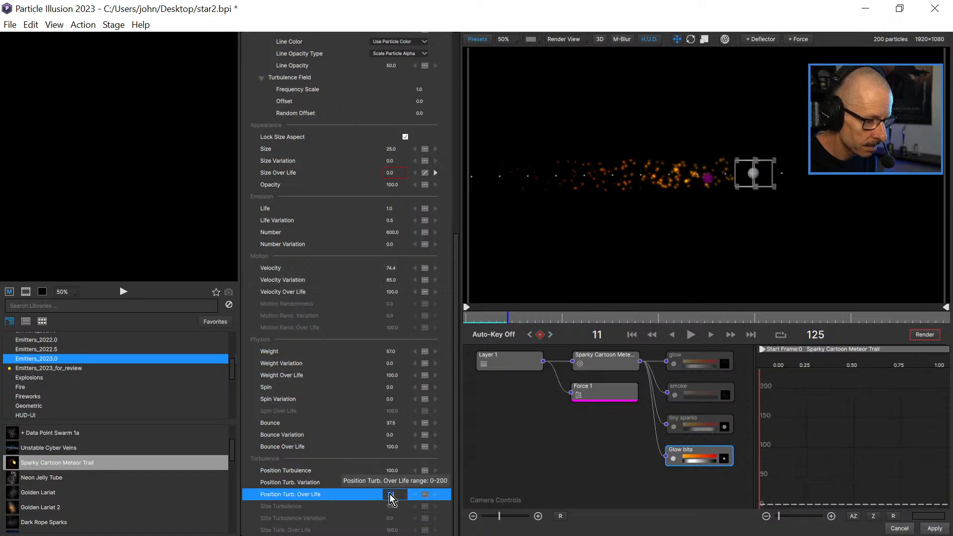
{"action": "left_click", "coordinate": [389, 494]}
{"action": "type", "text": "100"}
{"action": "key", "text": "Return"}
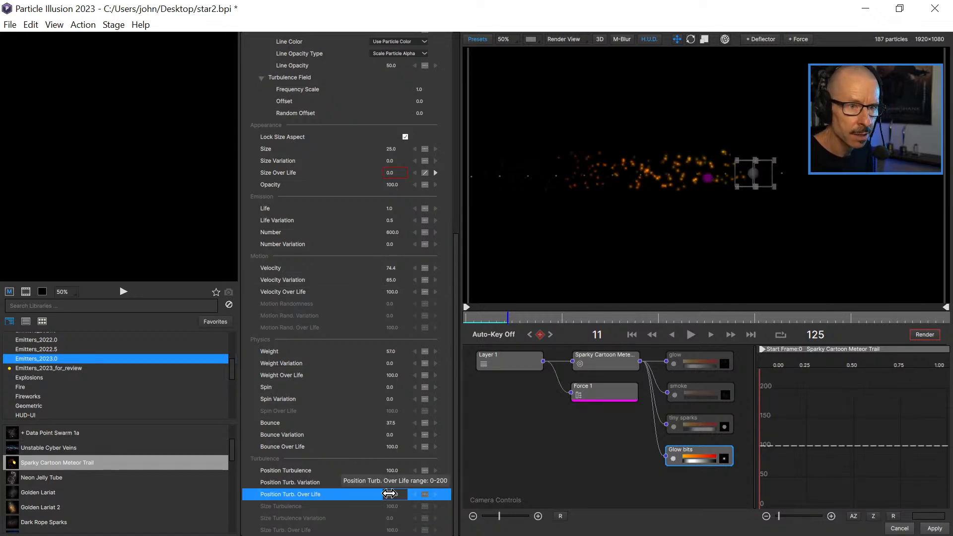
Play the animation from frame 0, review the Glow bits properties, and inspect the turbulent particles at frame 13.
{"action": "left_click", "coordinate": [492, 320]}
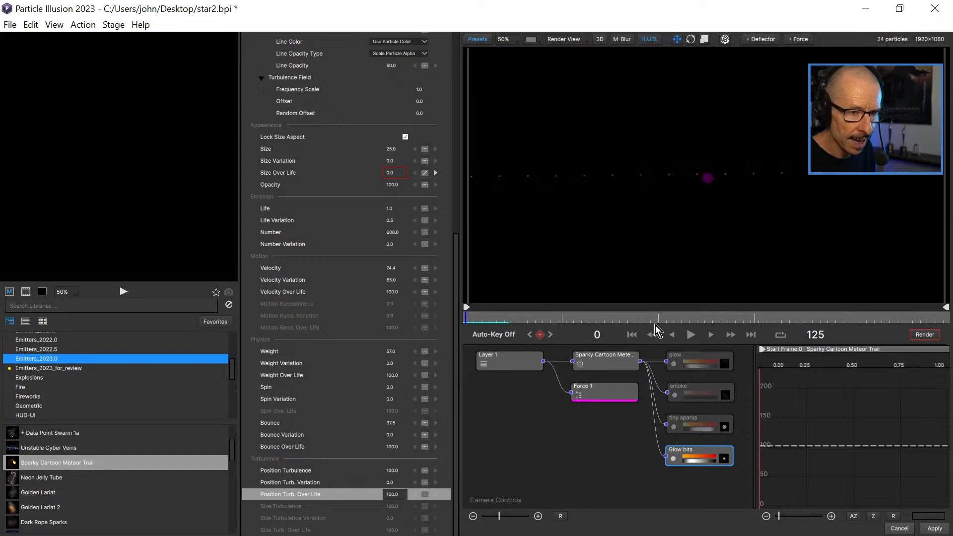
{"action": "left_click", "coordinate": [690, 335]}
{"action": "left_click", "coordinate": [692, 335]}
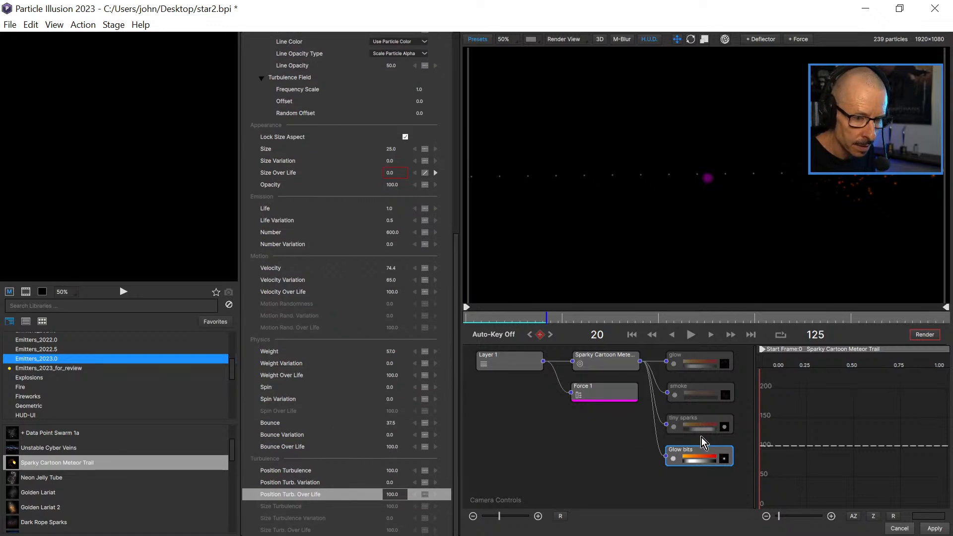
{"action": "left_click_drag", "start_coordinate": [456, 397], "coordinate": [444, 163]}
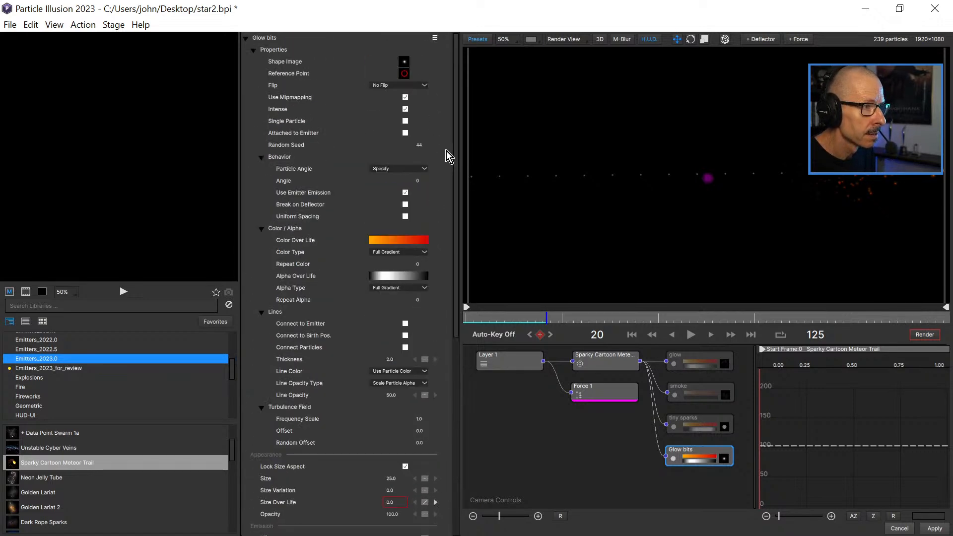
{"action": "left_click_drag", "start_coordinate": [454, 200], "coordinate": [454, 406]}
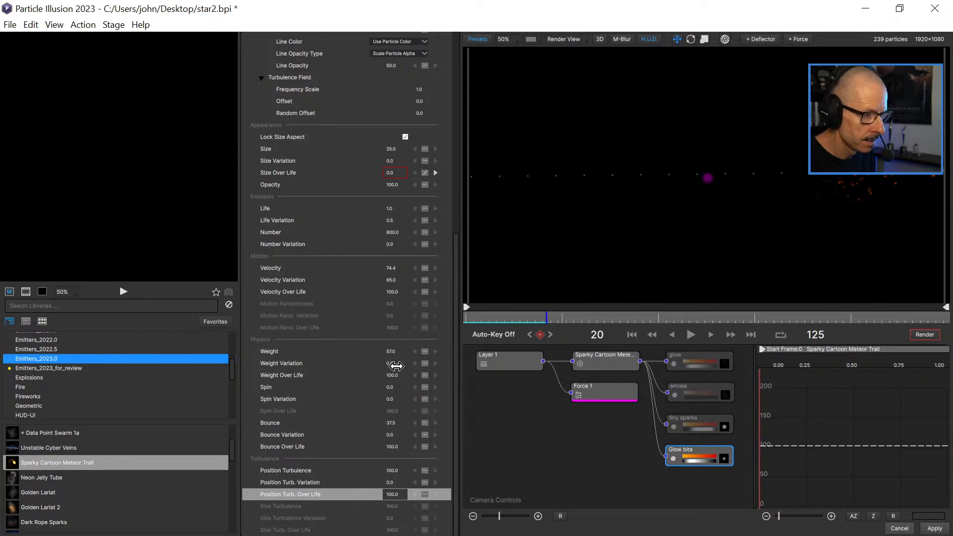
{"action": "left_click_drag", "start_coordinate": [486, 317], "coordinate": [516, 319]}
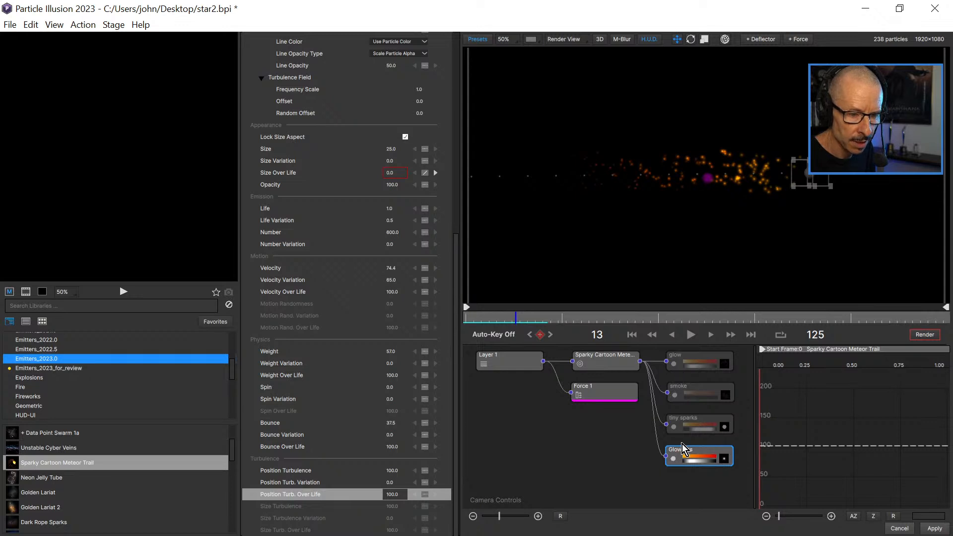
Turn the glow particle type back on, inspect the combined effect at frame 16, and reselect Glow bits.
{"action": "left_click", "coordinate": [674, 363]}
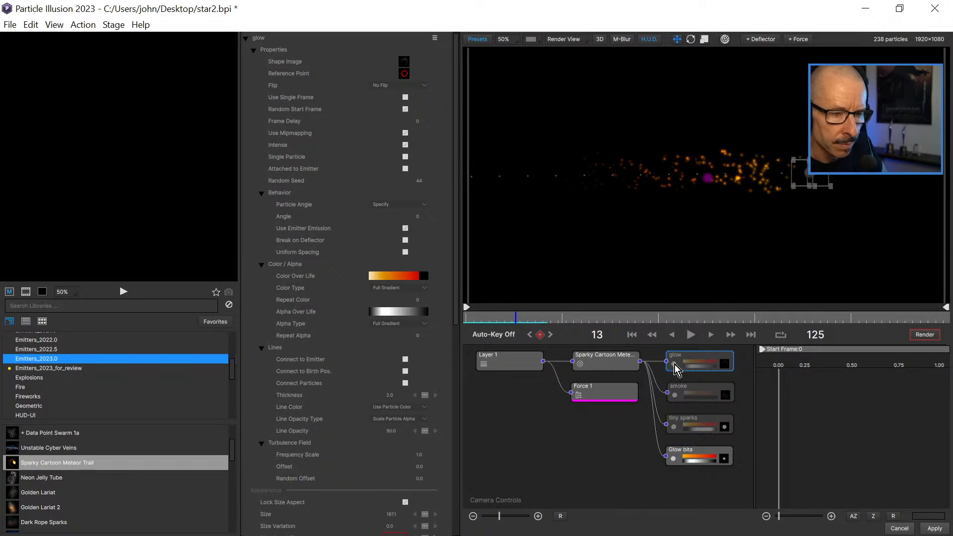
{"action": "left_click", "coordinate": [674, 364]}
{"action": "left_click_drag", "start_coordinate": [500, 317], "coordinate": [530, 325]}
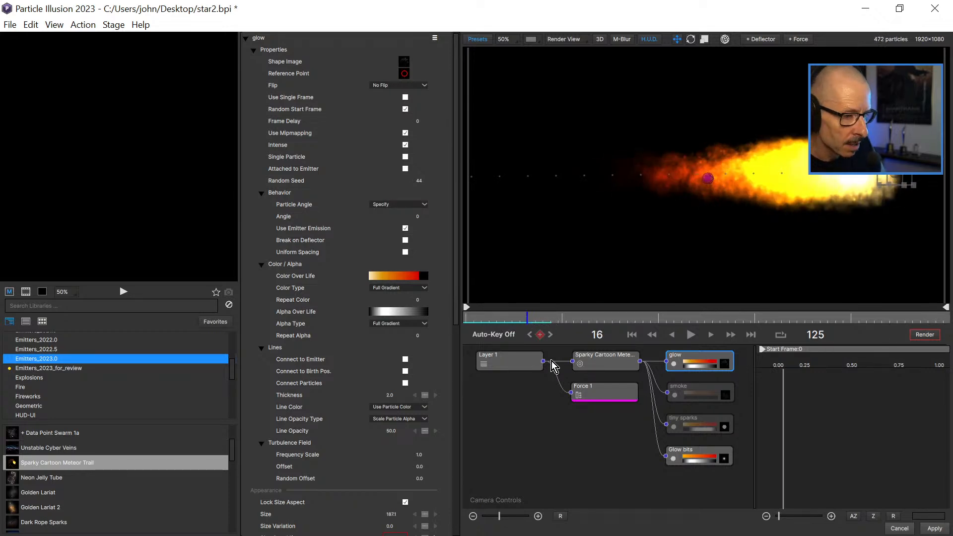
{"action": "left_click", "coordinate": [702, 454]}
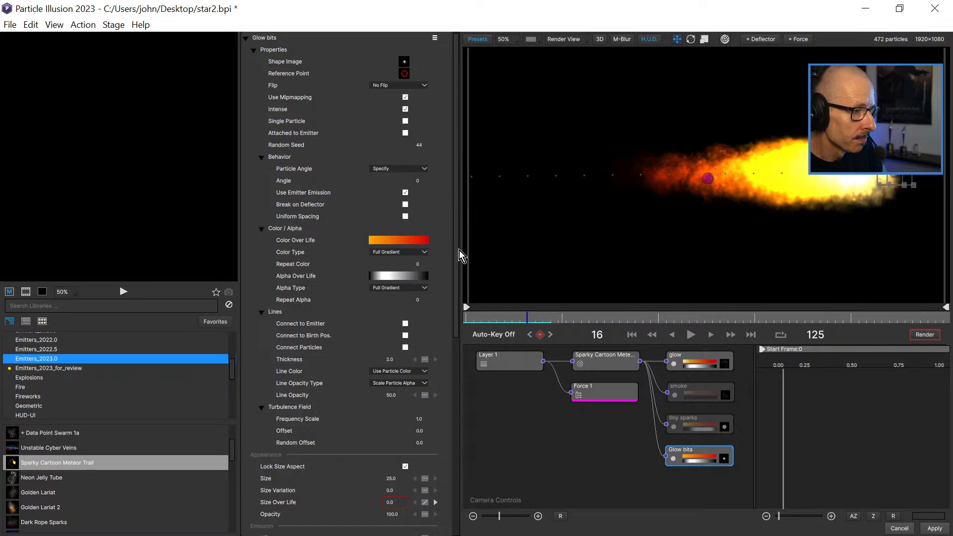
Set the Life of the Glow bits particles to 3.0.
{"action": "left_click_drag", "start_coordinate": [456, 279], "coordinate": [462, 407]}
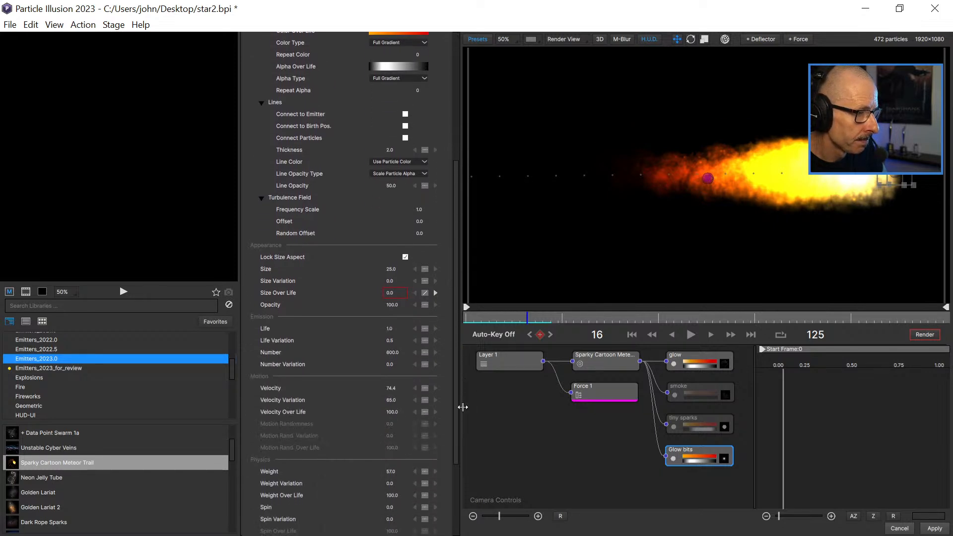
{"action": "left_click", "coordinate": [395, 325]}
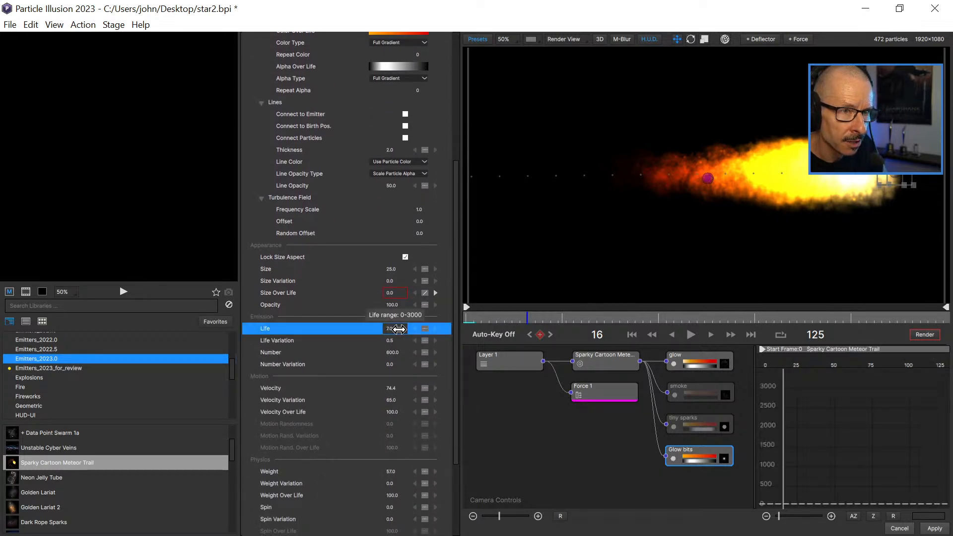
{"action": "left_click_drag", "start_coordinate": [400, 329], "coordinate": [400, 329]}
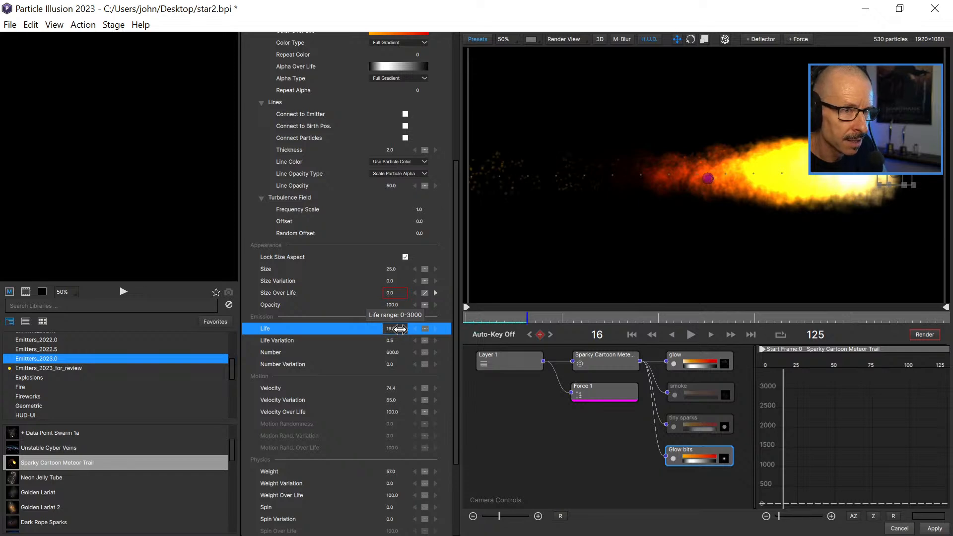
{"action": "left_click", "coordinate": [397, 329]}
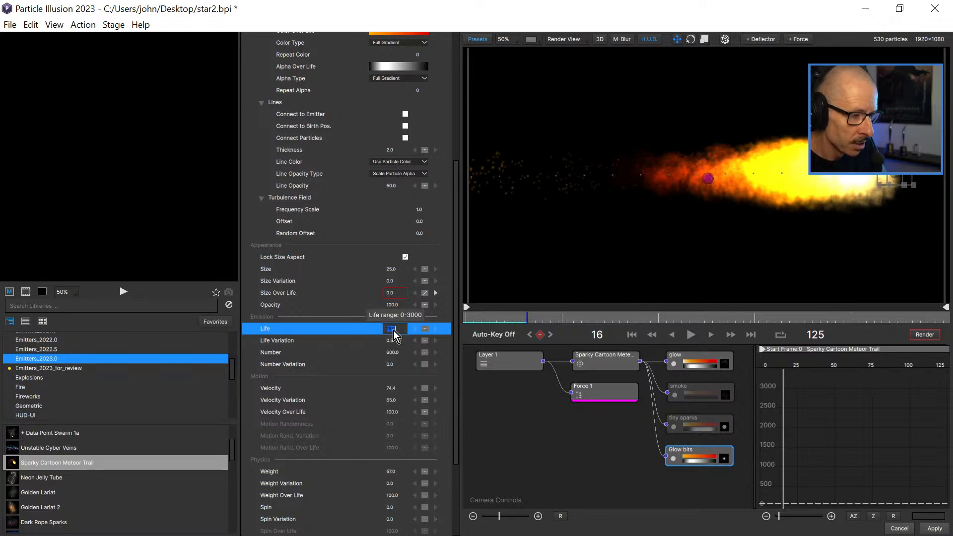
{"action": "type", "text": "50"}
{"action": "key", "text": "Return"}
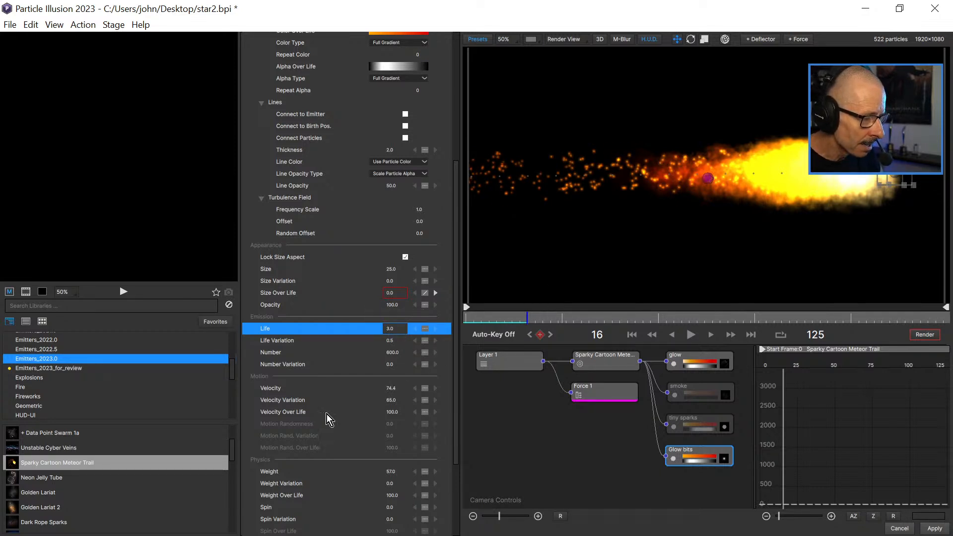
Reshape Glow bits' Size Over Life curve so it rounds off at the early peak and falls to 0 at about 0.7 of life.
{"action": "left_click", "coordinate": [279, 292]}
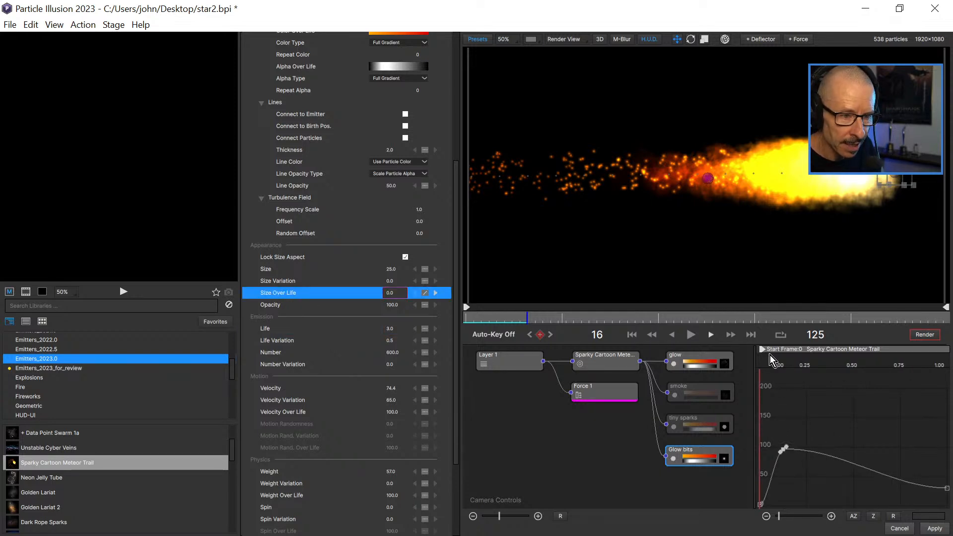
{"action": "left_click", "coordinate": [946, 488]}
{"action": "left_click_drag", "start_coordinate": [925, 505], "coordinate": [907, 515]}
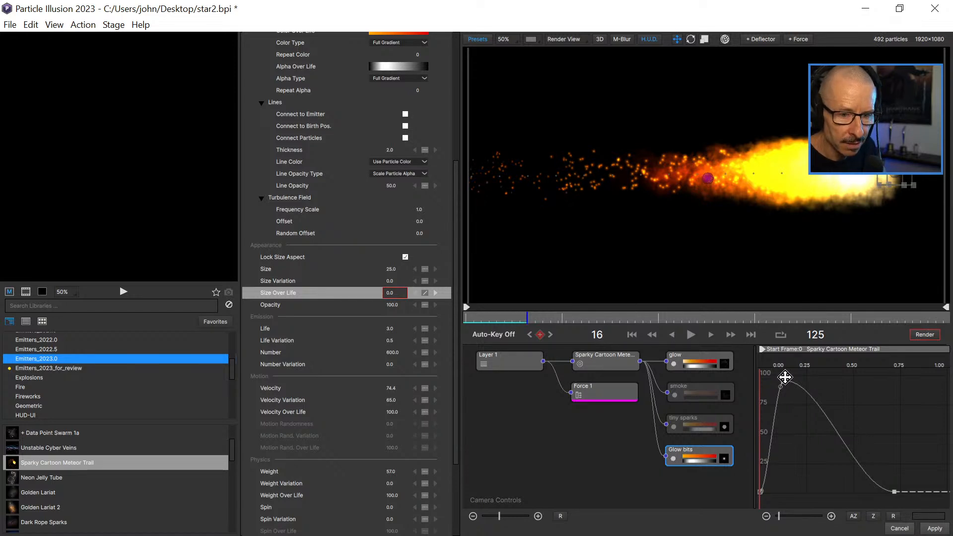
{"action": "left_click_drag", "start_coordinate": [794, 383], "coordinate": [791, 385]}
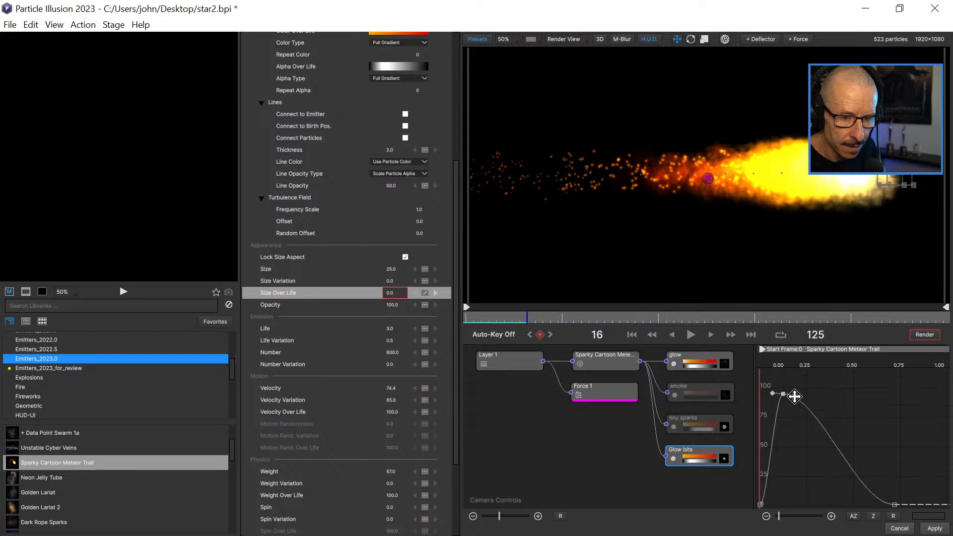
Play the animation from frame 0 and inspect the shrinking Glow bits at frame 19.
{"action": "left_click_drag", "start_coordinate": [517, 322], "coordinate": [466, 330]}
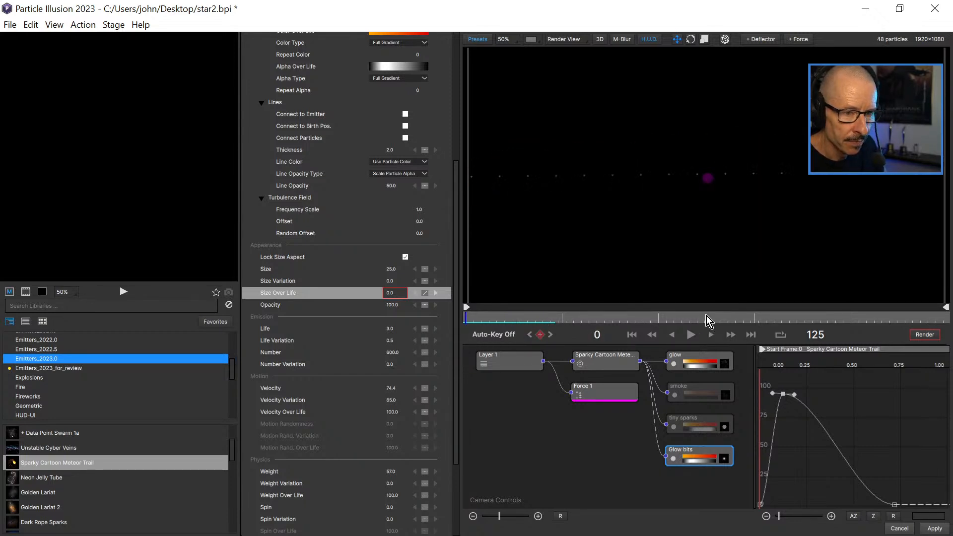
{"action": "left_click", "coordinate": [694, 335]}
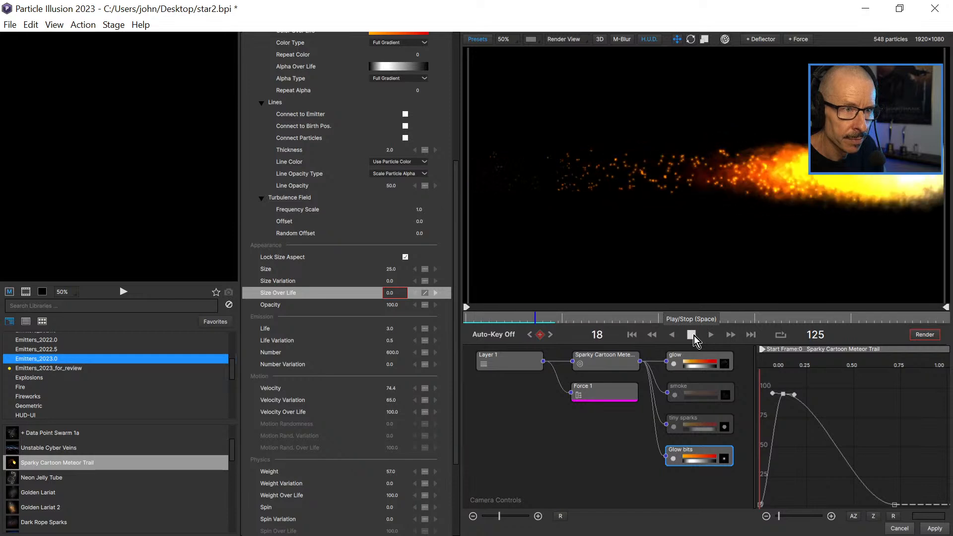
{"action": "left_click_drag", "start_coordinate": [521, 316], "coordinate": [537, 327]}
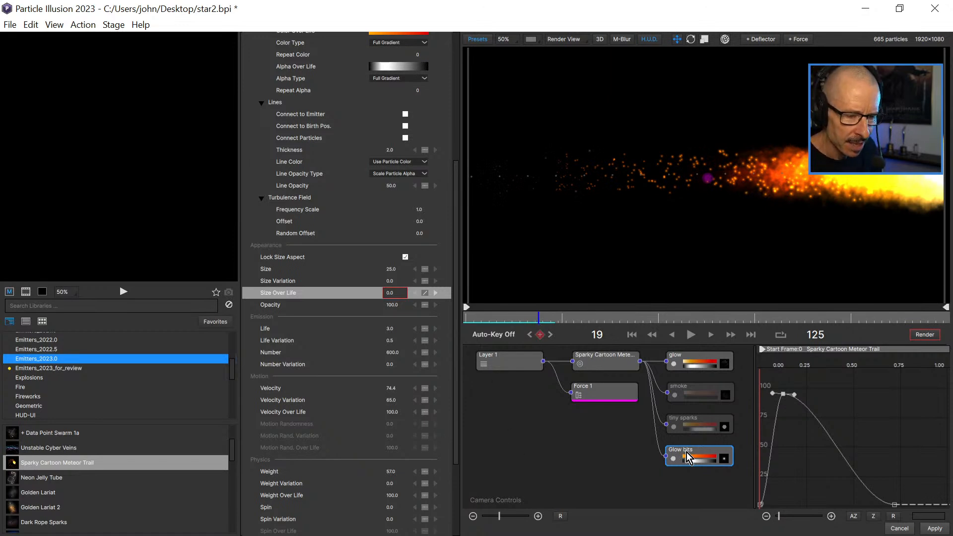
Turn the tiny sparks and smoke particle types back on.
{"action": "left_click", "coordinate": [674, 426]}
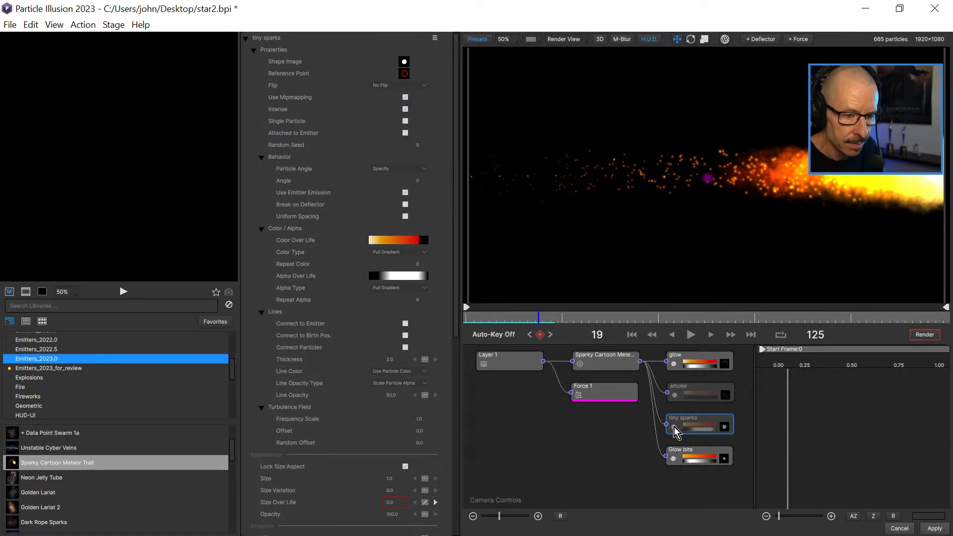
{"action": "left_click", "coordinate": [673, 426]}
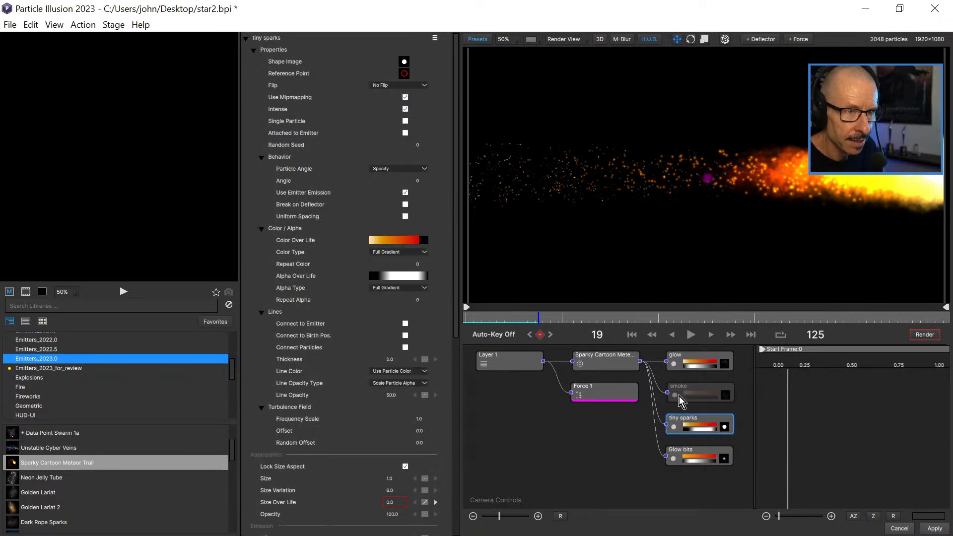
{"action": "left_click", "coordinate": [675, 395]}
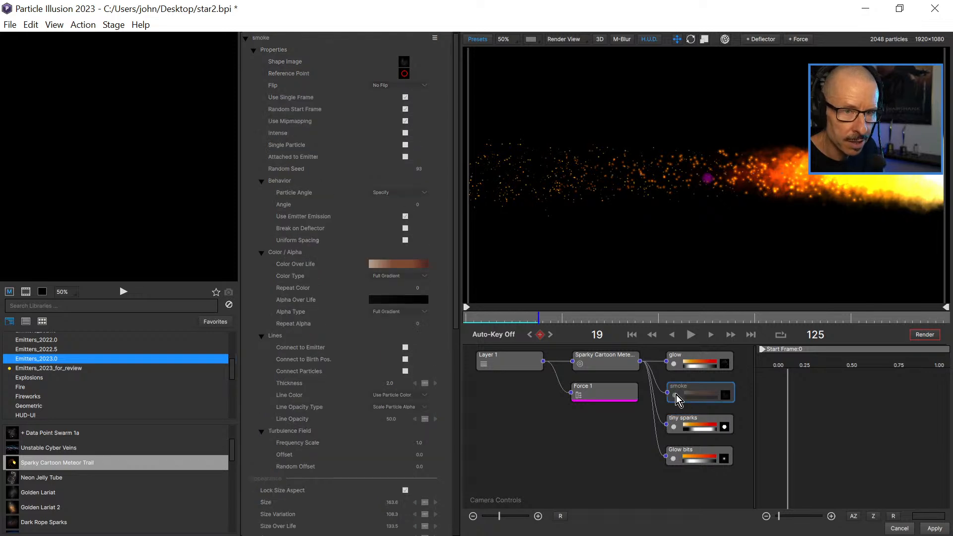
{"action": "left_click", "coordinate": [675, 395]}
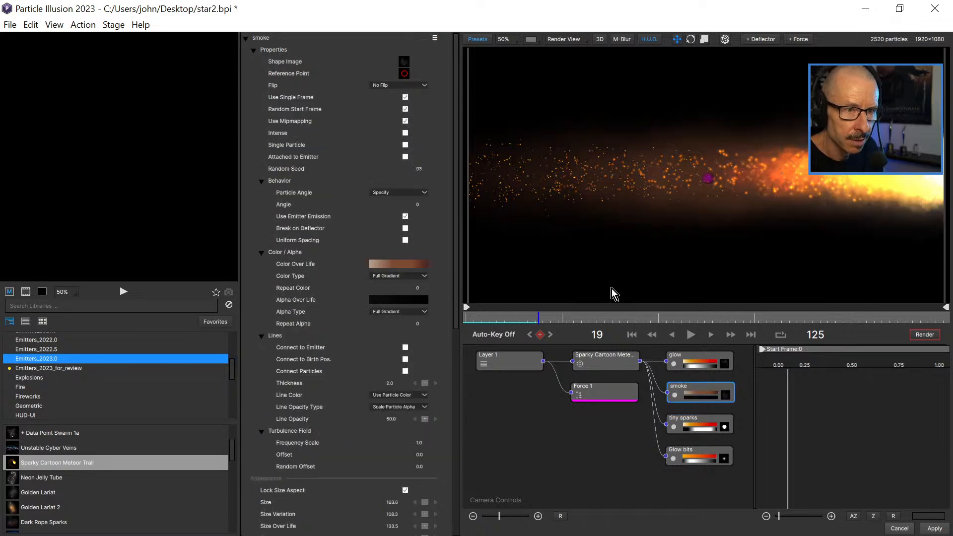
Play the full meteor effect from frame 0 twice, once with the whole frame in view and once close up.
{"action": "left_click_drag", "start_coordinate": [502, 317], "coordinate": [459, 318]}
{"action": "scroll", "coordinate": [721, 296], "scroll_direction": "down", "scroll_amount": 1}
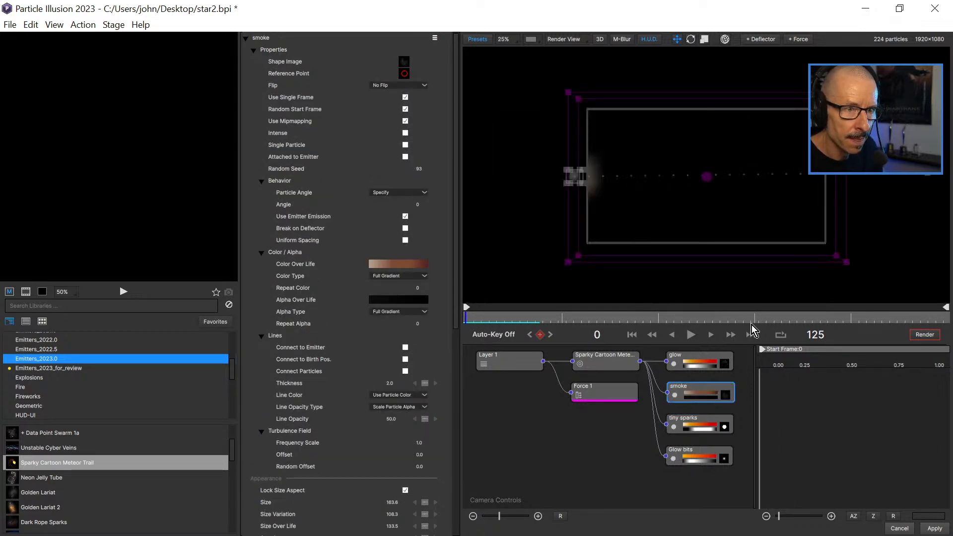
{"action": "left_click", "coordinate": [690, 334]}
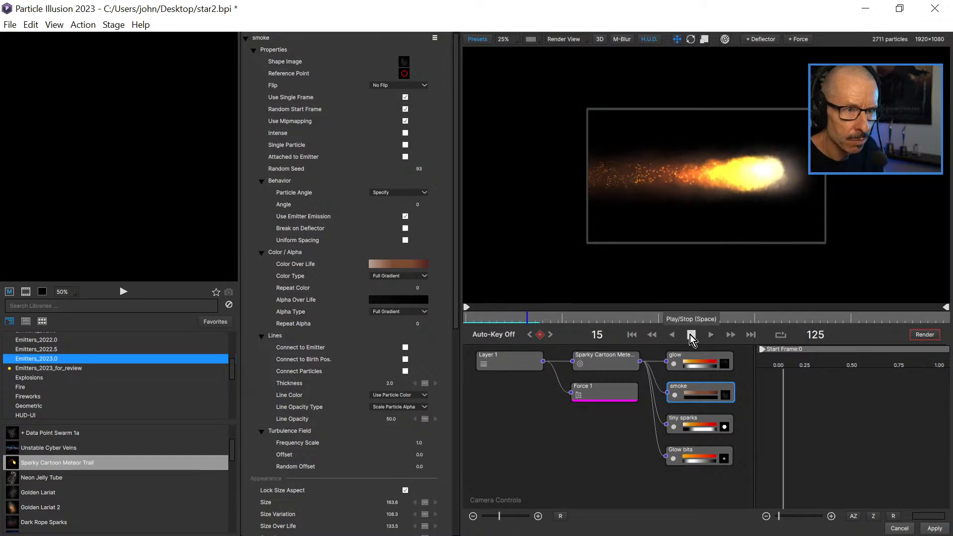
{"action": "scroll", "coordinate": [696, 181], "scroll_direction": "up", "scroll_amount": 1}
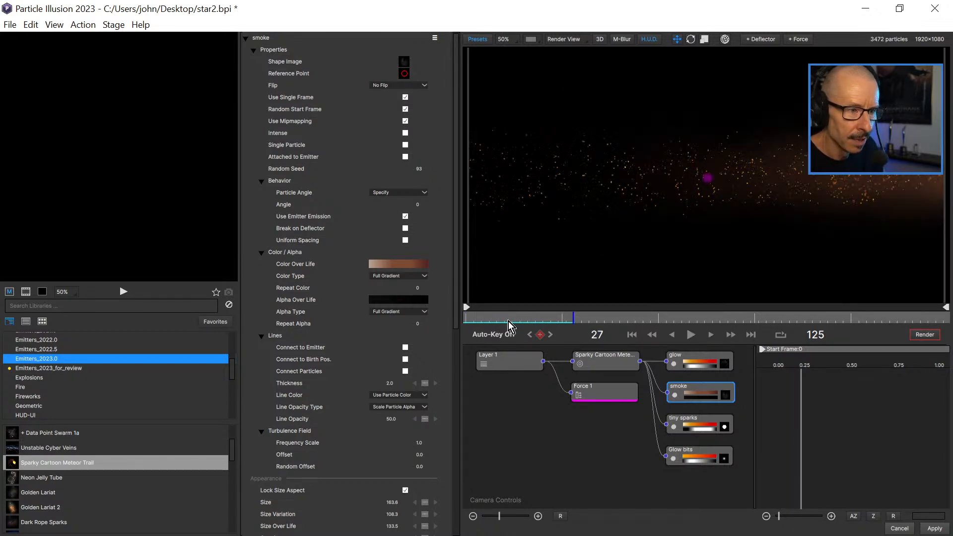
{"action": "left_click_drag", "start_coordinate": [514, 321], "coordinate": [468, 320]}
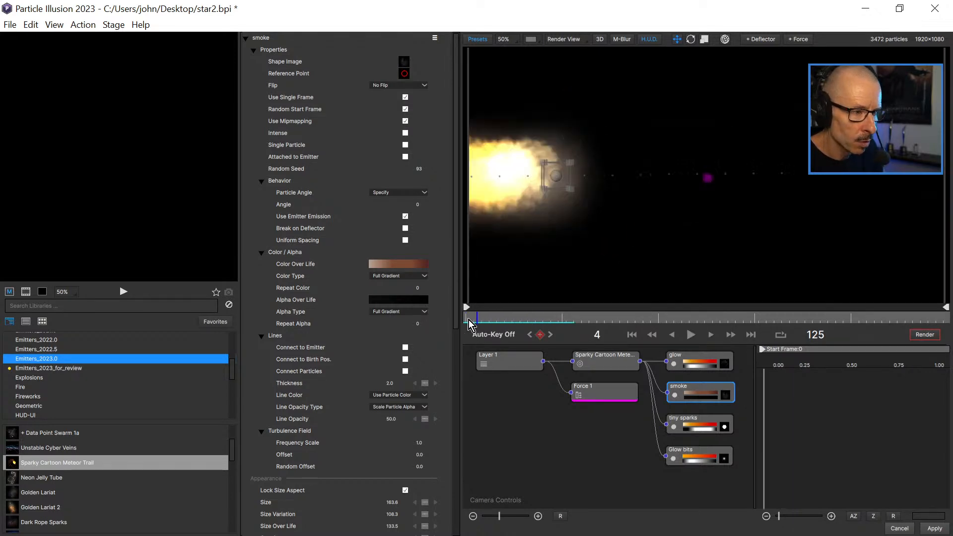
{"action": "left_click", "coordinate": [691, 334]}
{"action": "left_click", "coordinate": [691, 335]}
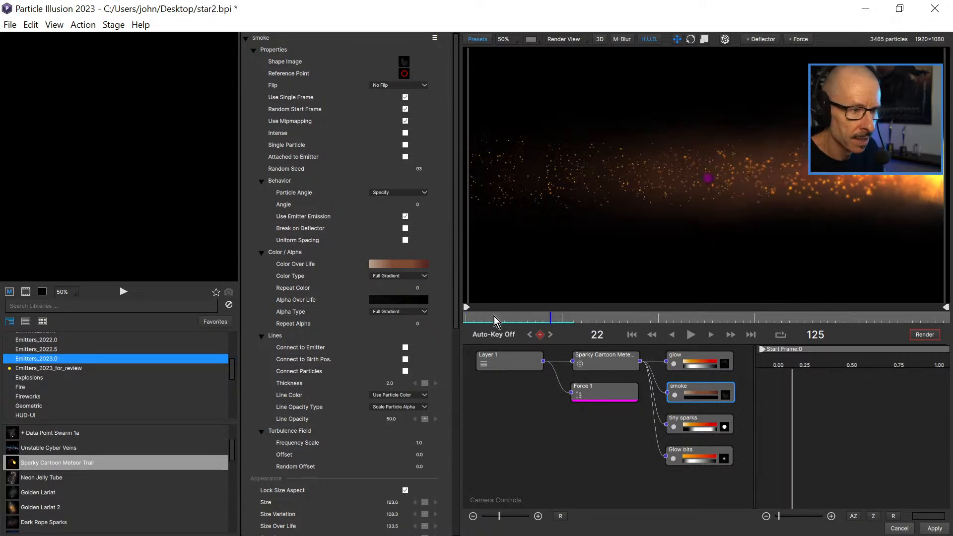
Replay the meteor trail from frame 0 at a reduced view size and inspect the combined particles at frame 18.
{"action": "left_click_drag", "start_coordinate": [495, 317], "coordinate": [457, 324]}
{"action": "scroll", "coordinate": [652, 199], "scroll_direction": "down", "scroll_amount": 2}
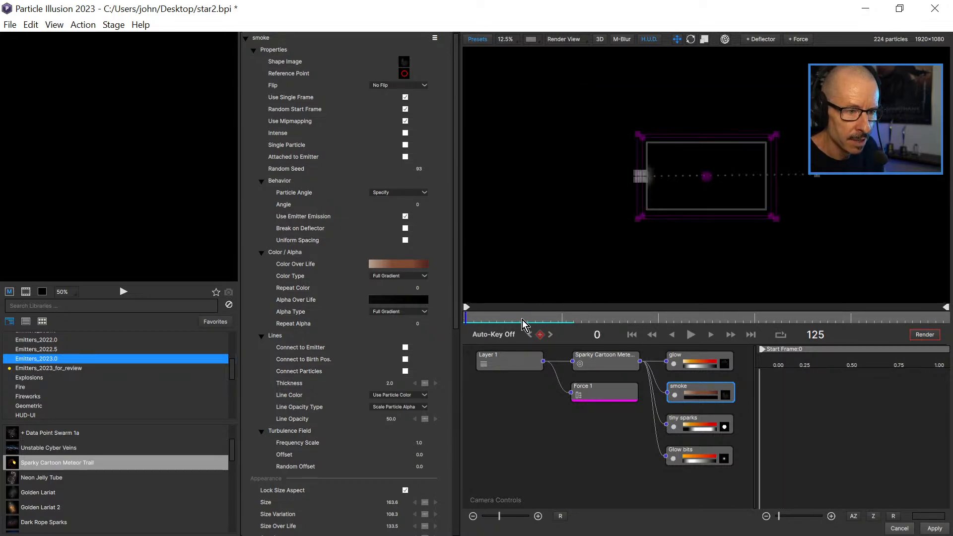
{"action": "left_click", "coordinate": [691, 335]}
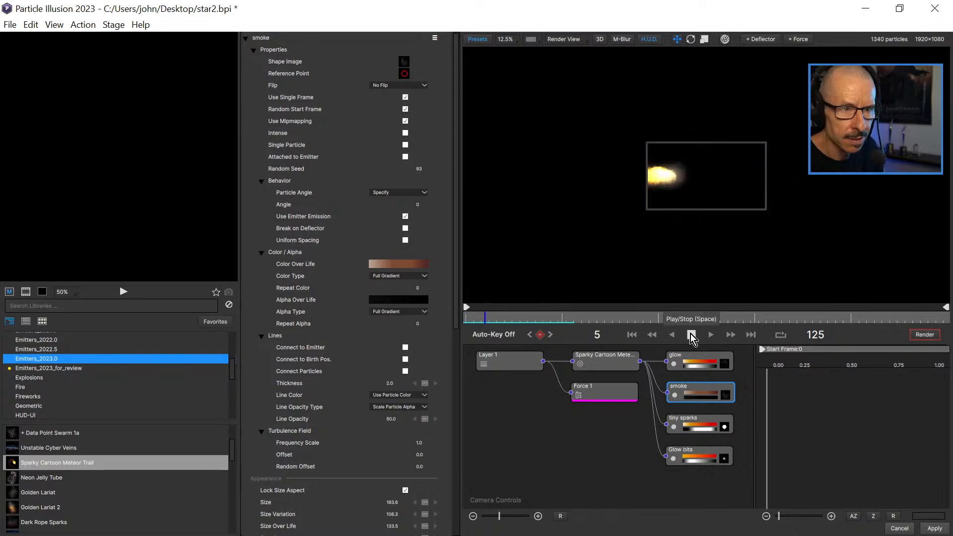
{"action": "left_click", "coordinate": [692, 335]}
{"action": "scroll", "coordinate": [742, 188], "scroll_direction": "up", "scroll_amount": 2}
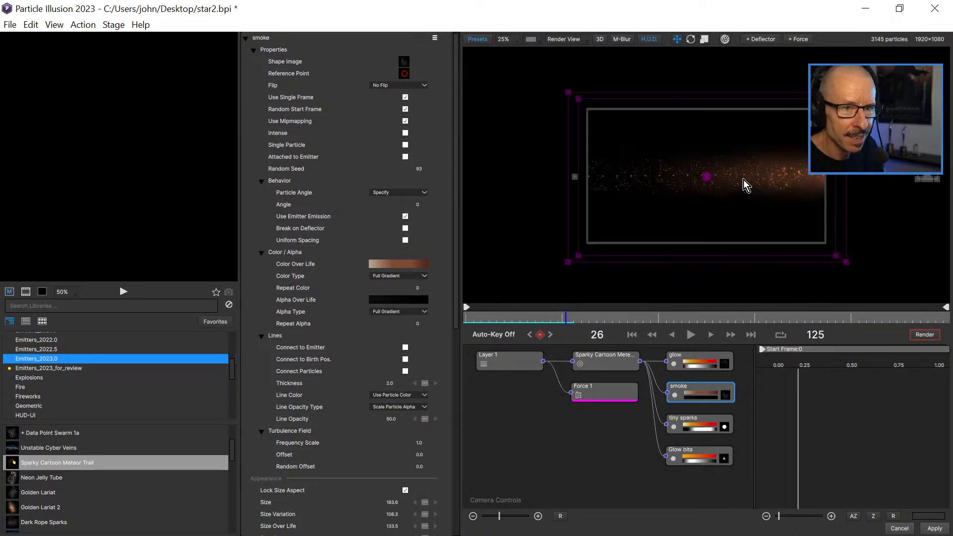
{"action": "left_click_drag", "start_coordinate": [460, 327], "coordinate": [538, 323]}
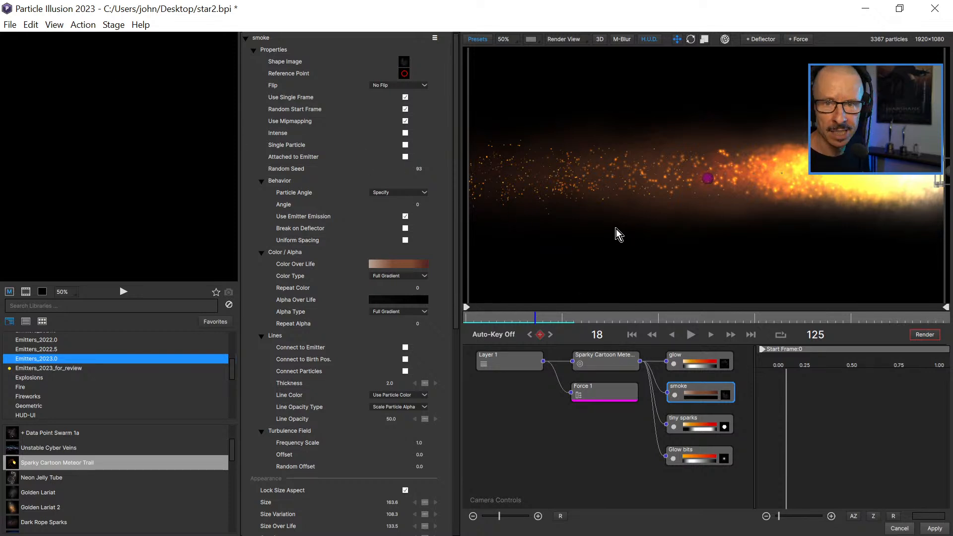
{"action": "left_click", "coordinate": [11, 24]}
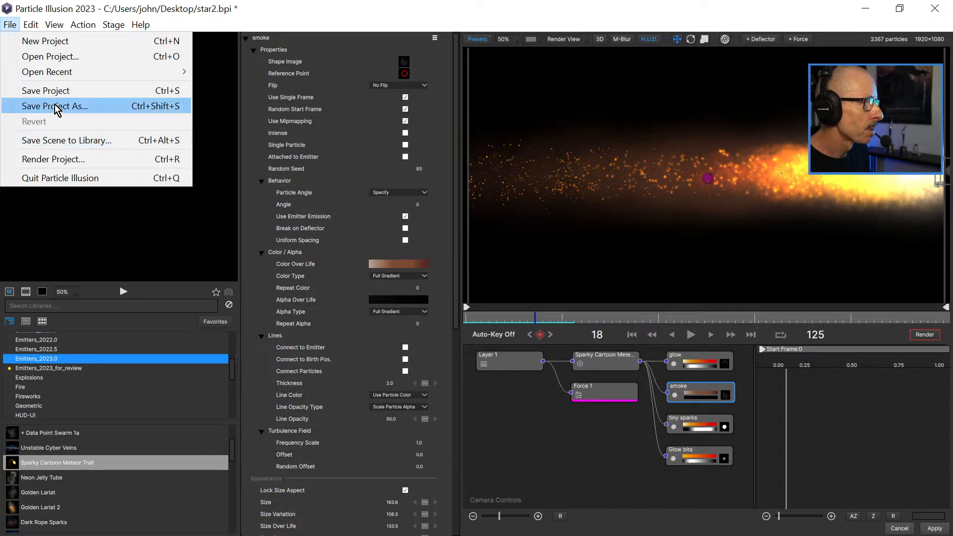
{"action": "mouse_move", "coordinate": [114, 27]}
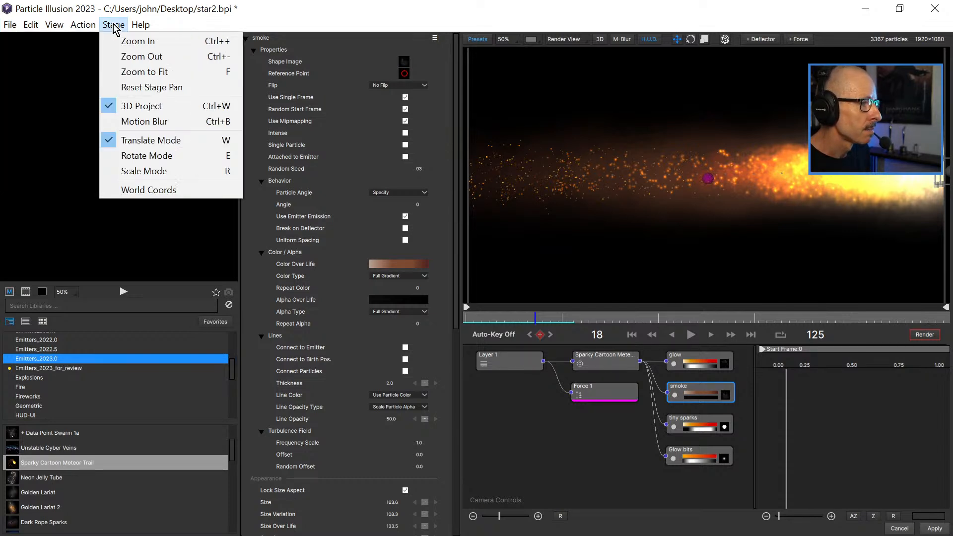
{"action": "left_click", "coordinate": [310, 10]}
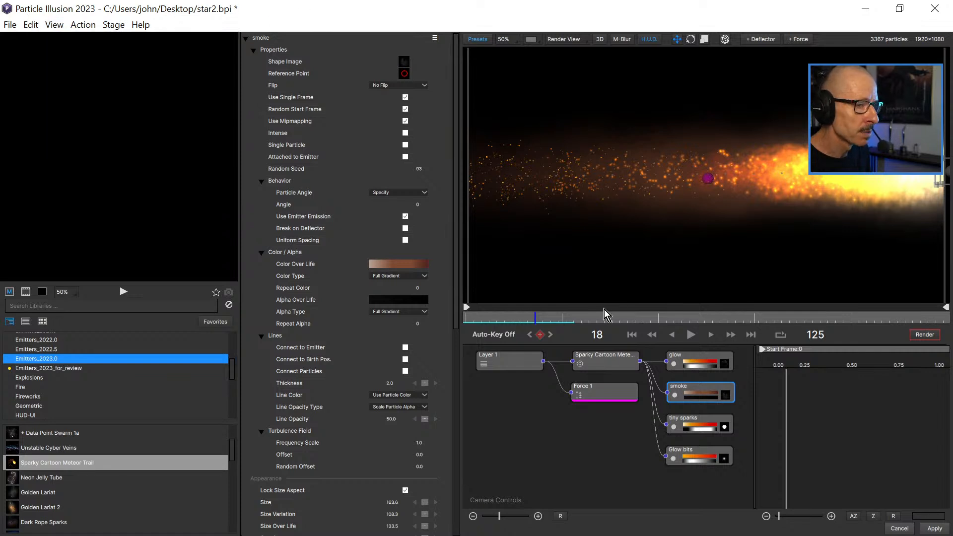